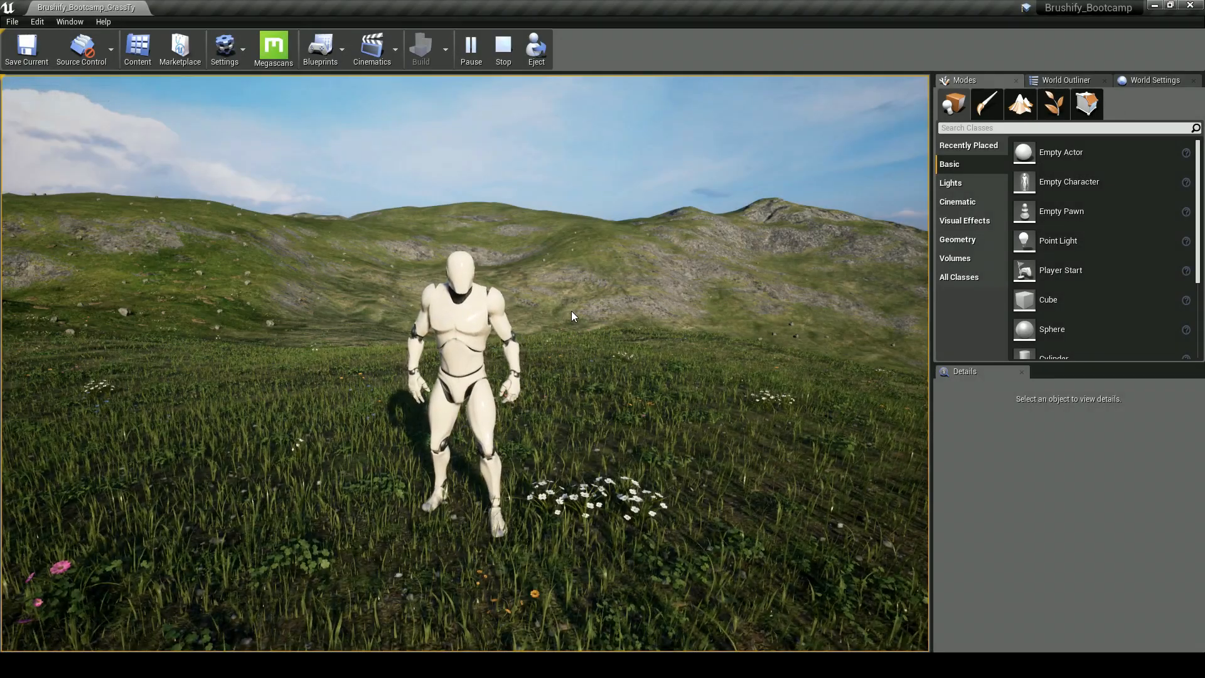
Step: Stop the play session in the viewport and open the Content Browser
{"action": "left_click", "coordinate": [574, 311]}
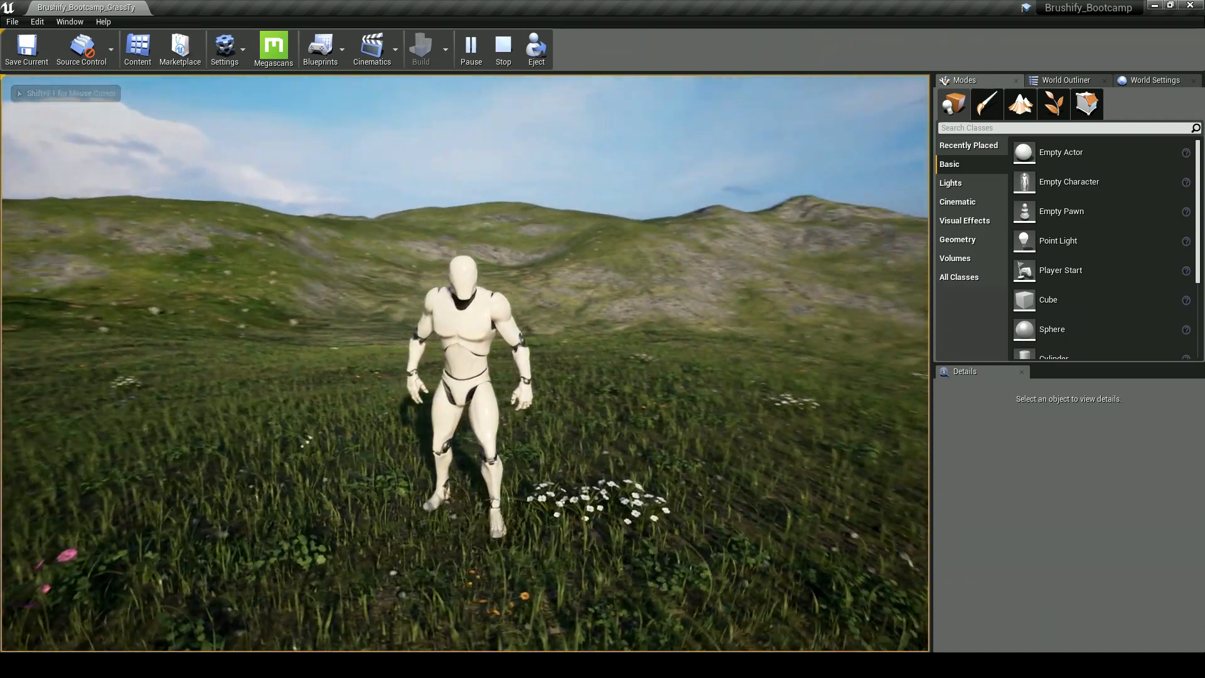
{"action": "key", "text": "Escape"}
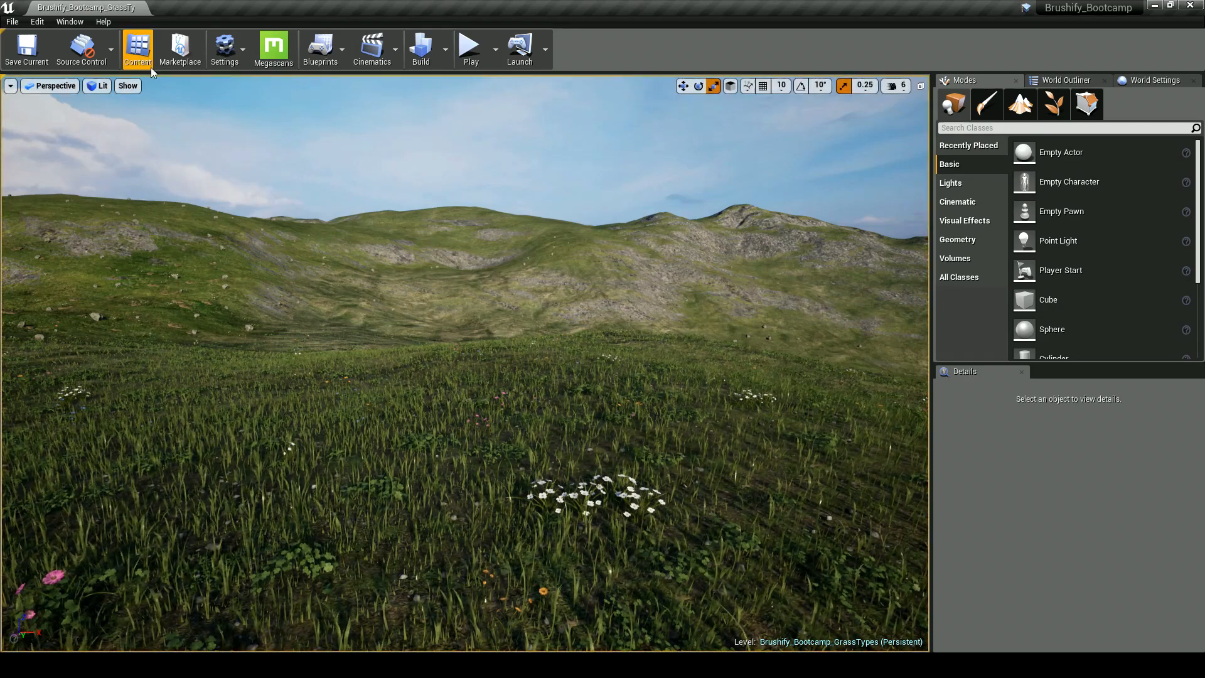
{"action": "key", "text": "ctrl+shift+f"}
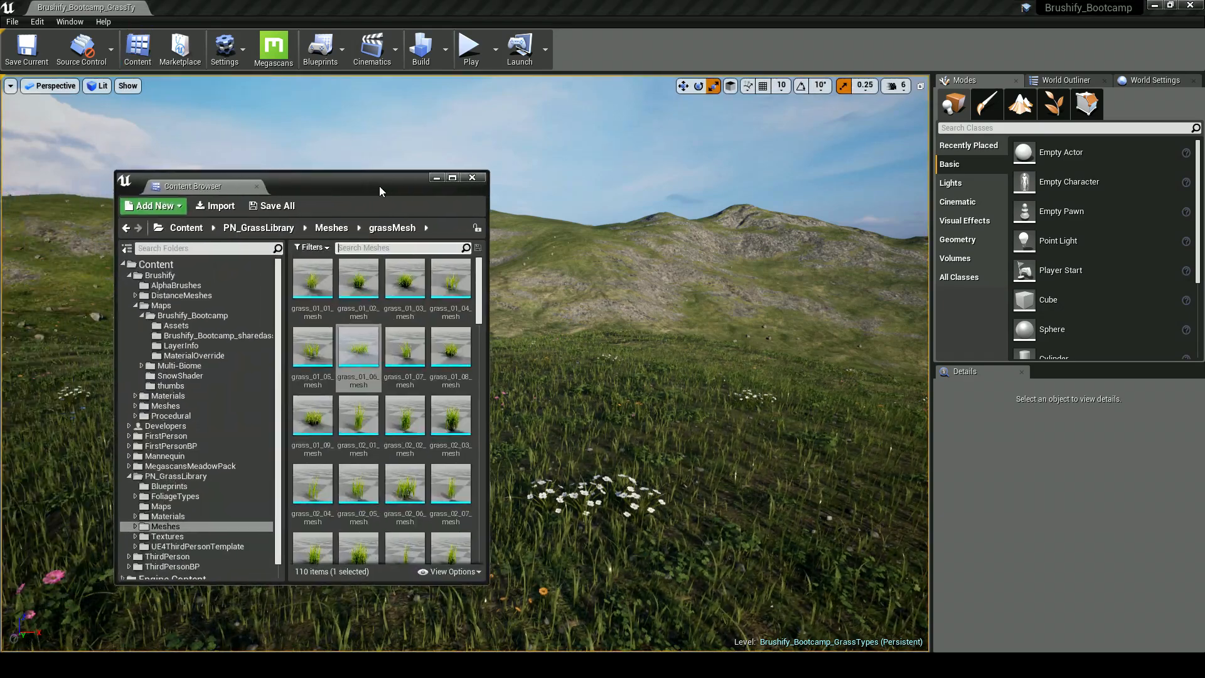
Step: Go to the GrassTypes folder under Content > Brushify > Materials > Landscape
{"action": "left_click", "coordinate": [162, 275]}
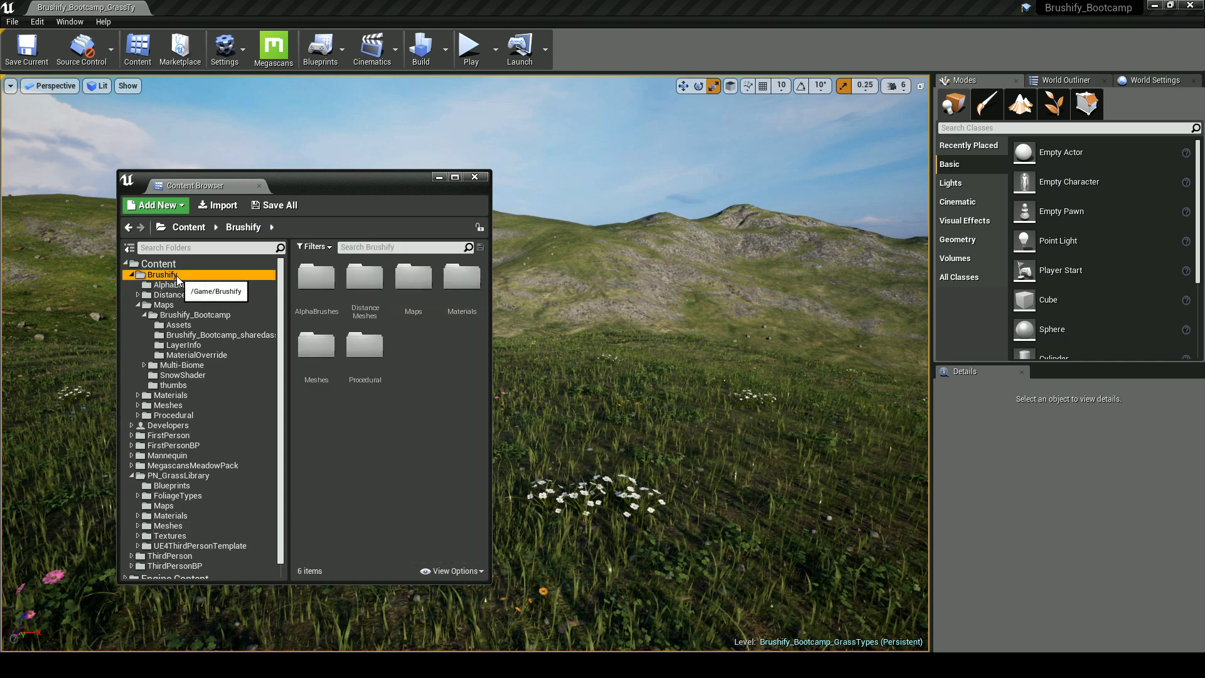
{"action": "left_click", "coordinate": [138, 305]}
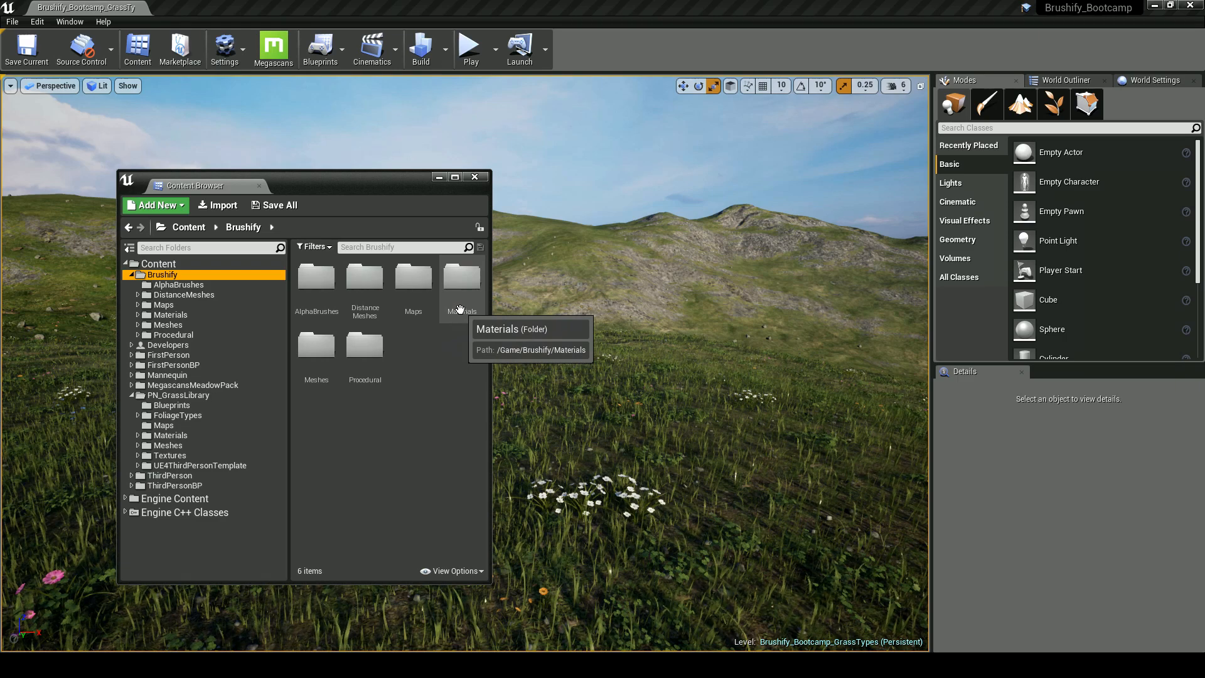
{"action": "double_click", "coordinate": [462, 279]}
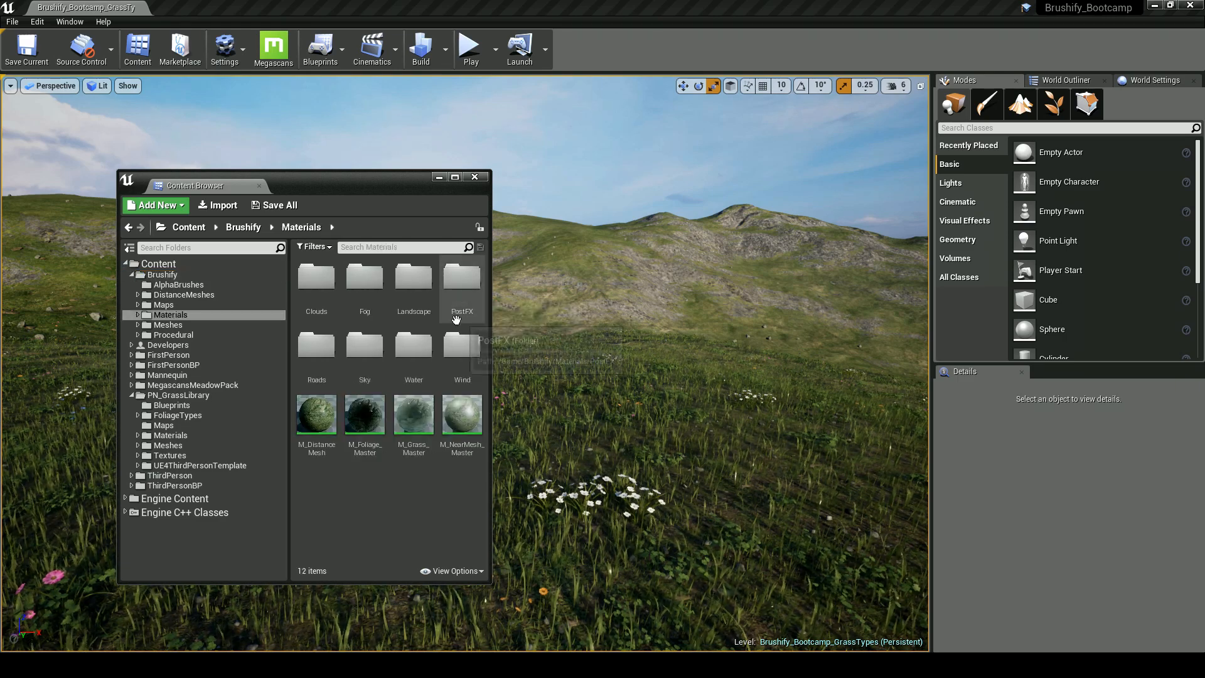
{"action": "double_click", "coordinate": [428, 299]}
{"action": "double_click", "coordinate": [462, 281]}
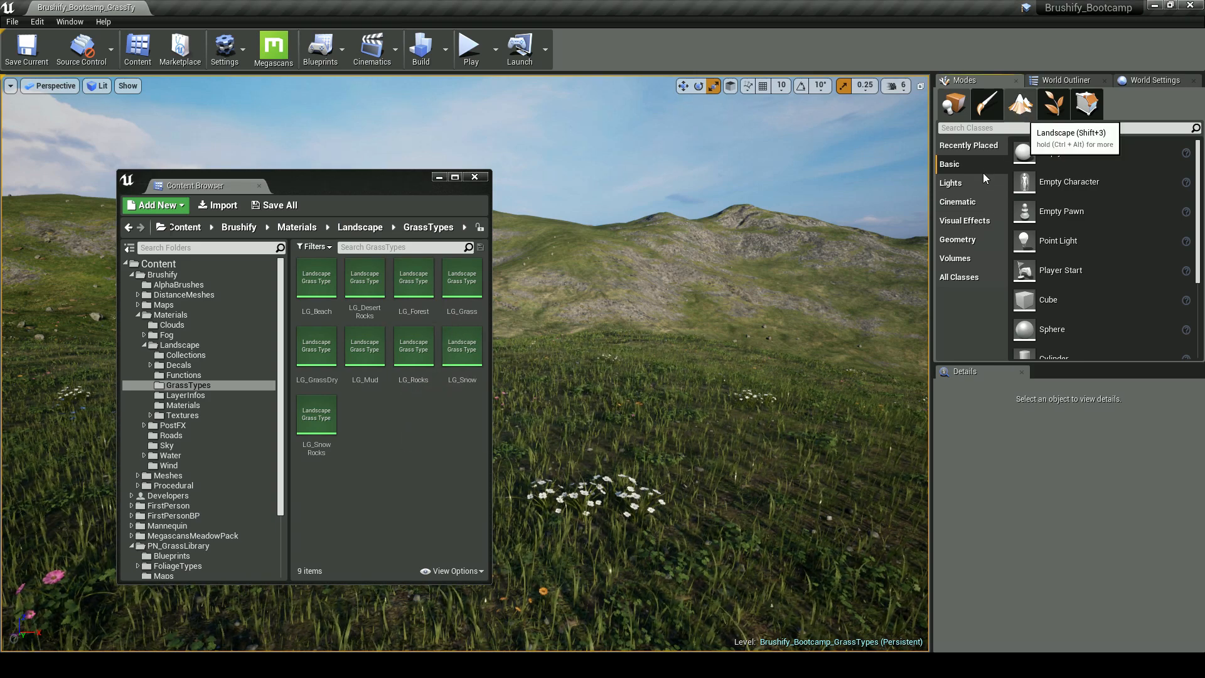
Step: Switch to Landscape paint mode, enlarge the Modes area to show the target layers, and move the Content Browser aside
{"action": "key", "text": "shift+3"}
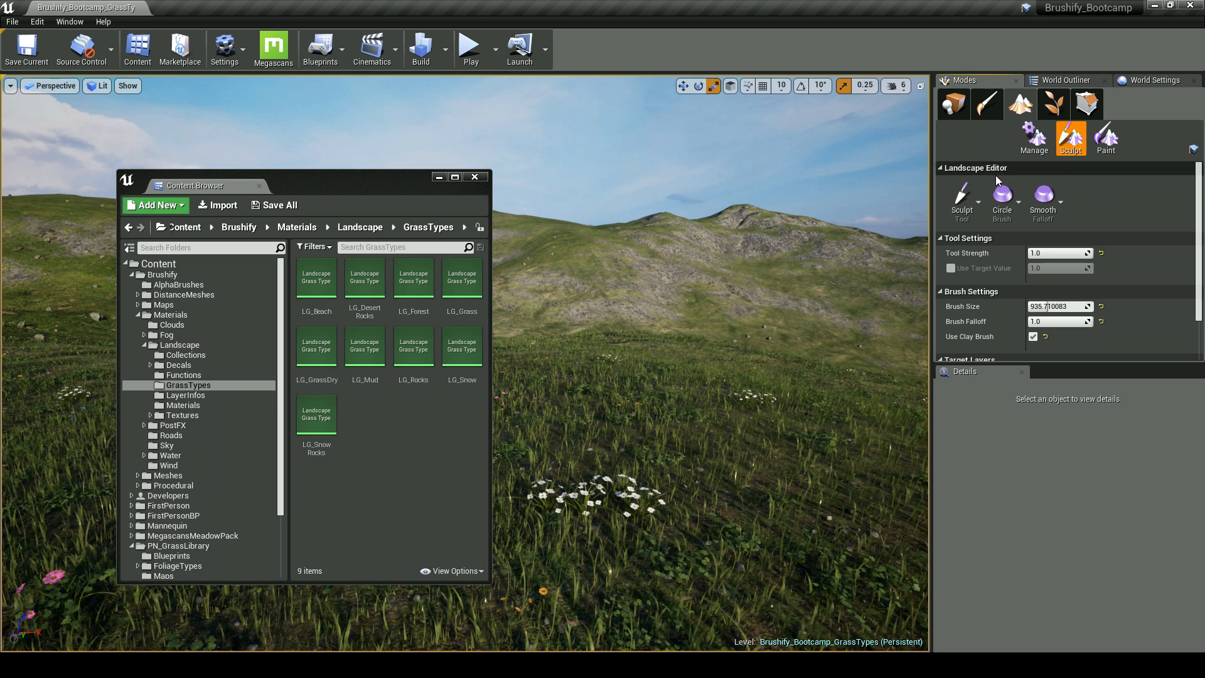
{"action": "left_click", "coordinate": [1103, 151]}
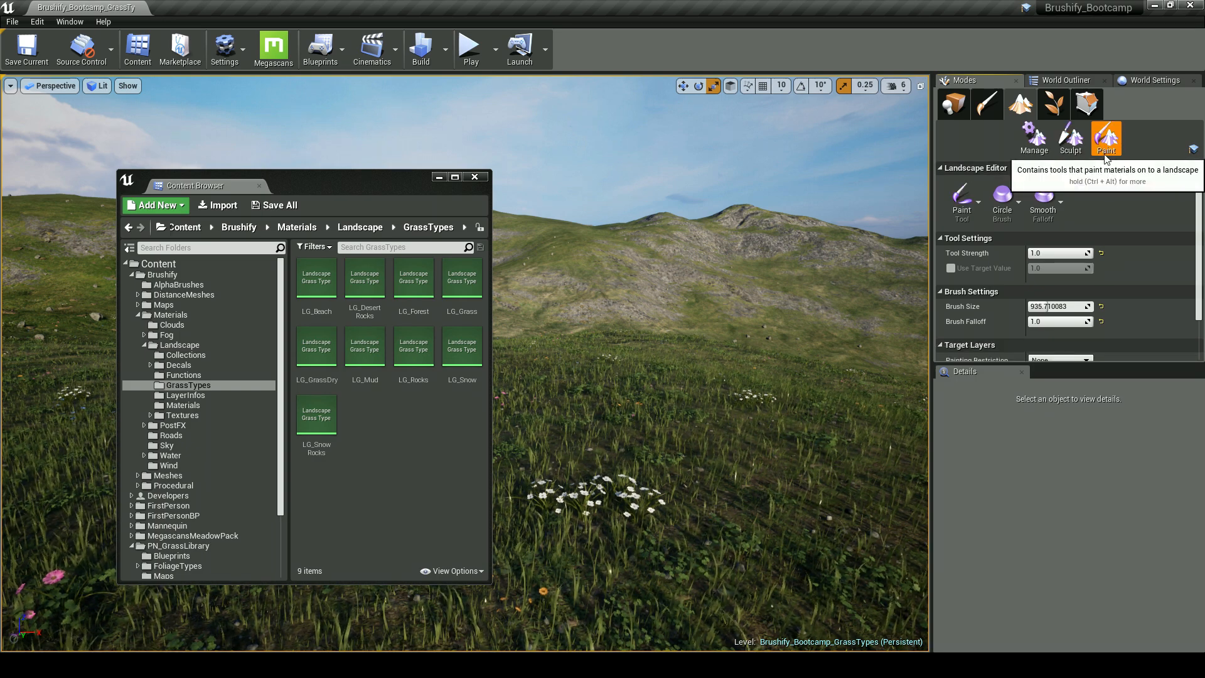
{"action": "left_click_drag", "start_coordinate": [1111, 363], "coordinate": [1105, 618]}
{"action": "scroll", "coordinate": [1090, 434], "scroll_direction": "down", "scroll_amount": 3}
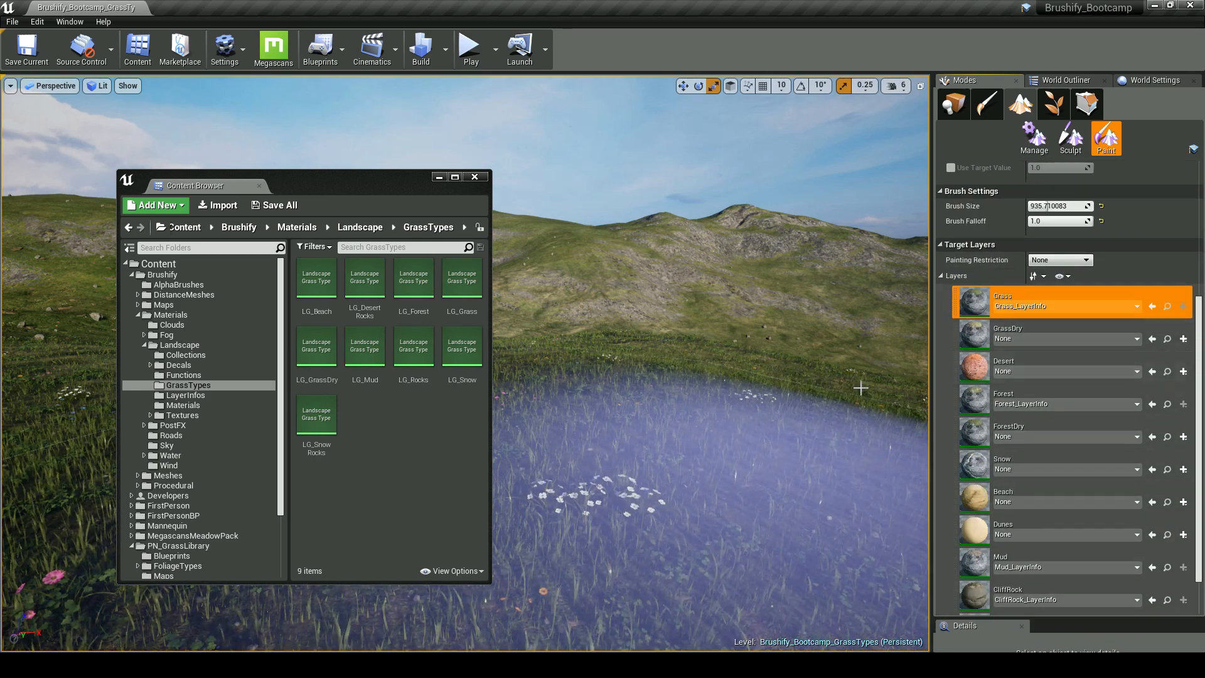
{"action": "left_click_drag", "start_coordinate": [390, 187], "coordinate": [314, 175]}
{"action": "right_click_drag", "start_coordinate": [709, 276], "coordinate": [709, 276]}
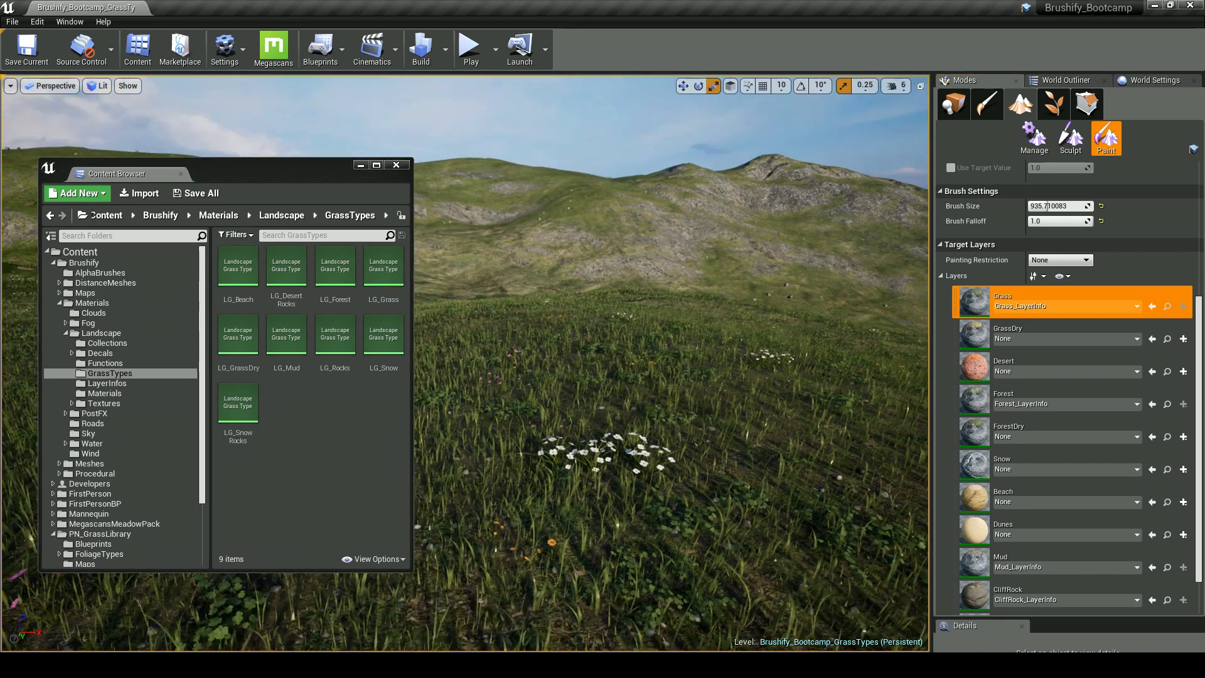
Step: Set the viewport camera speed to 3
{"action": "left_click", "coordinate": [899, 86]}
{"action": "right_click_drag", "start_coordinate": [741, 251], "coordinate": [796, 244]}
{"action": "key", "text": "s"}
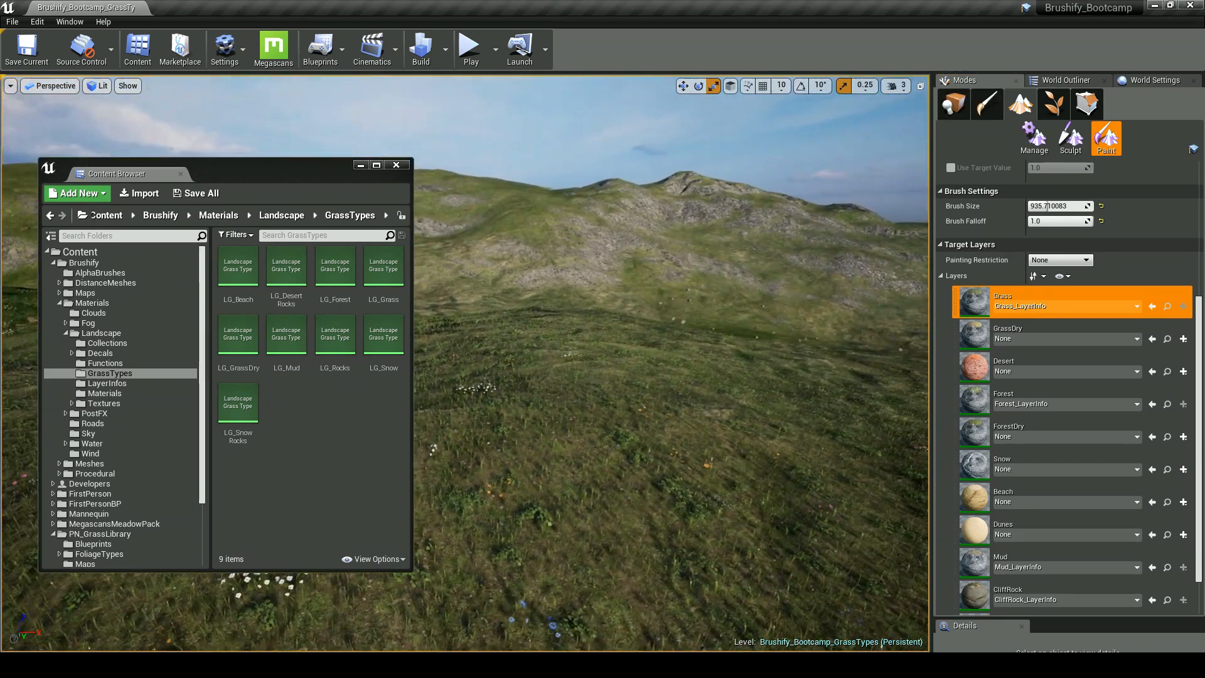
{"action": "right_click_drag", "start_coordinate": [699, 261], "coordinate": [715, 270]}
{"action": "key", "text": "w"}
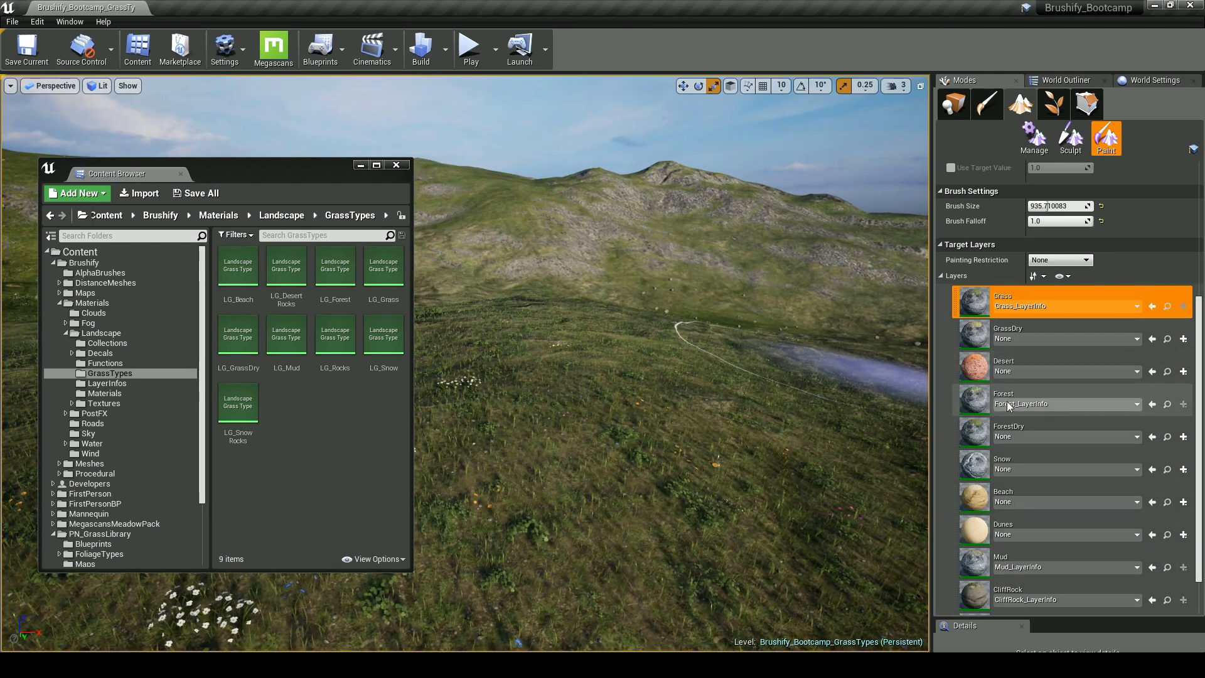
Step: Paint a patch of the Forest layer on the grassy ground with a brush size of about 558, and return to Place mode
{"action": "left_click", "coordinate": [976, 401]}
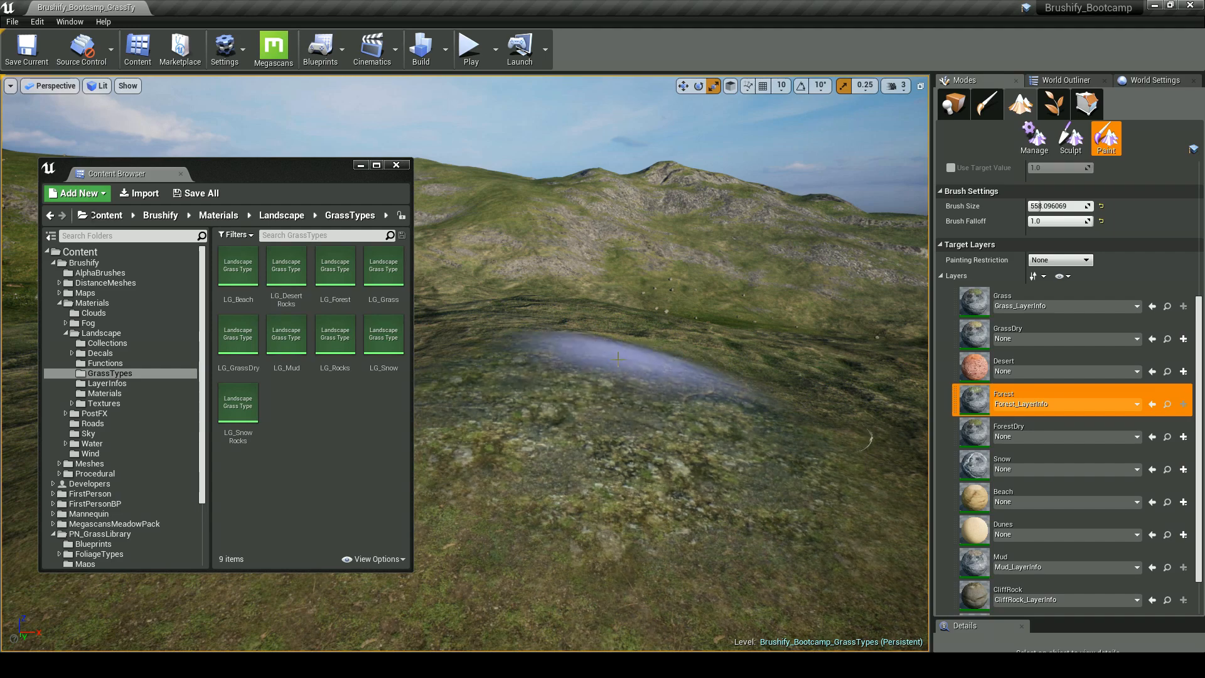
{"action": "mouse_move", "coordinate": [704, 304]}
{"action": "right_mouse_down"}
{"action": "mouse_move", "coordinate": [731, 301]}
{"action": "mouse_move", "coordinate": [684, 403]}
{"action": "mouse_move", "coordinate": [684, 367]}
{"action": "mouse_move", "coordinate": [543, 417]}
{"action": "mouse_move", "coordinate": [597, 458]}
{"action": "right_mouse_up"}
{"action": "key", "text": "w"}
{"action": "left_click", "coordinate": [953, 103]}
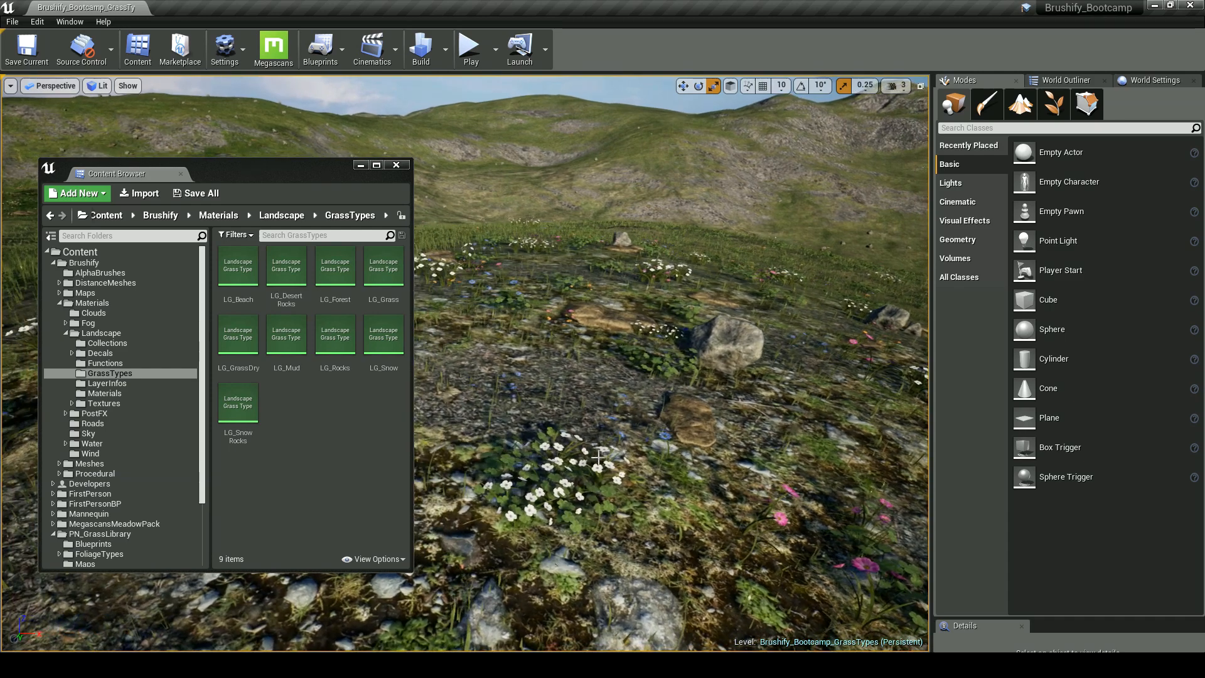
Step: Narrow the Content Browser window and examine the painted Forest patch from several distances and angles
{"action": "right_click_drag", "start_coordinate": [687, 416], "coordinate": [616, 349]}
{"action": "right_click_drag", "start_coordinate": [603, 394], "coordinate": [573, 395]}
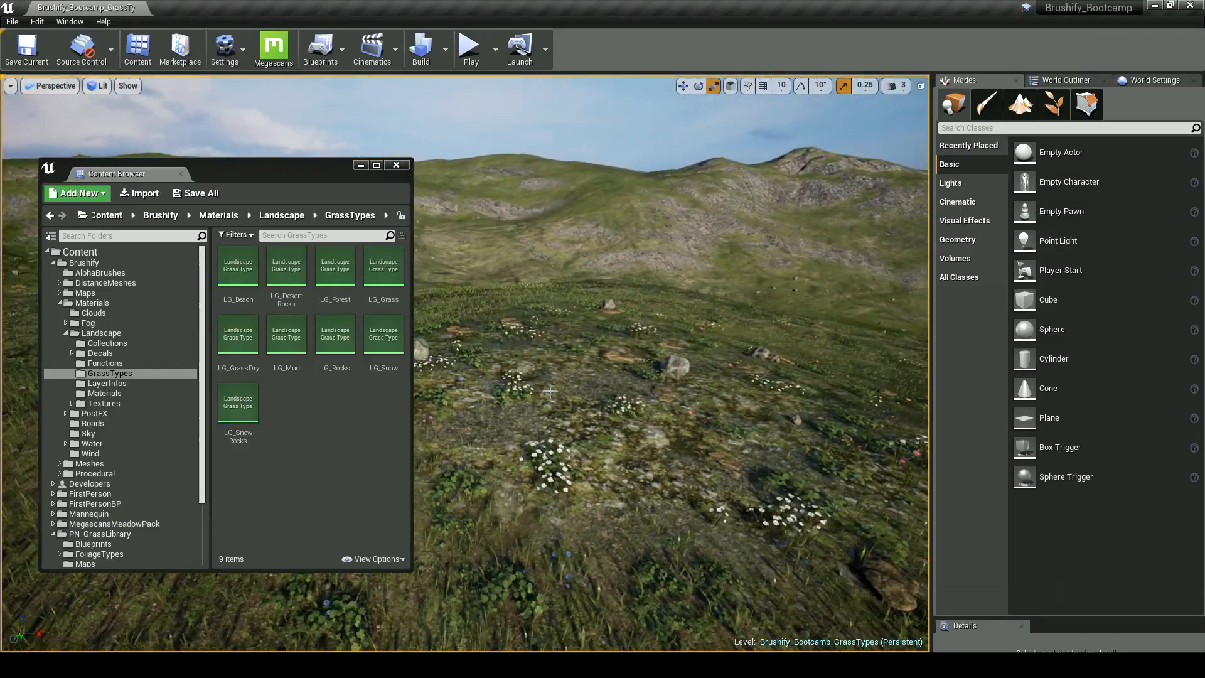
{"action": "left_click_drag", "start_coordinate": [411, 405], "coordinate": [331, 406]}
{"action": "right_click_drag", "start_coordinate": [600, 406], "coordinate": [599, 406]}
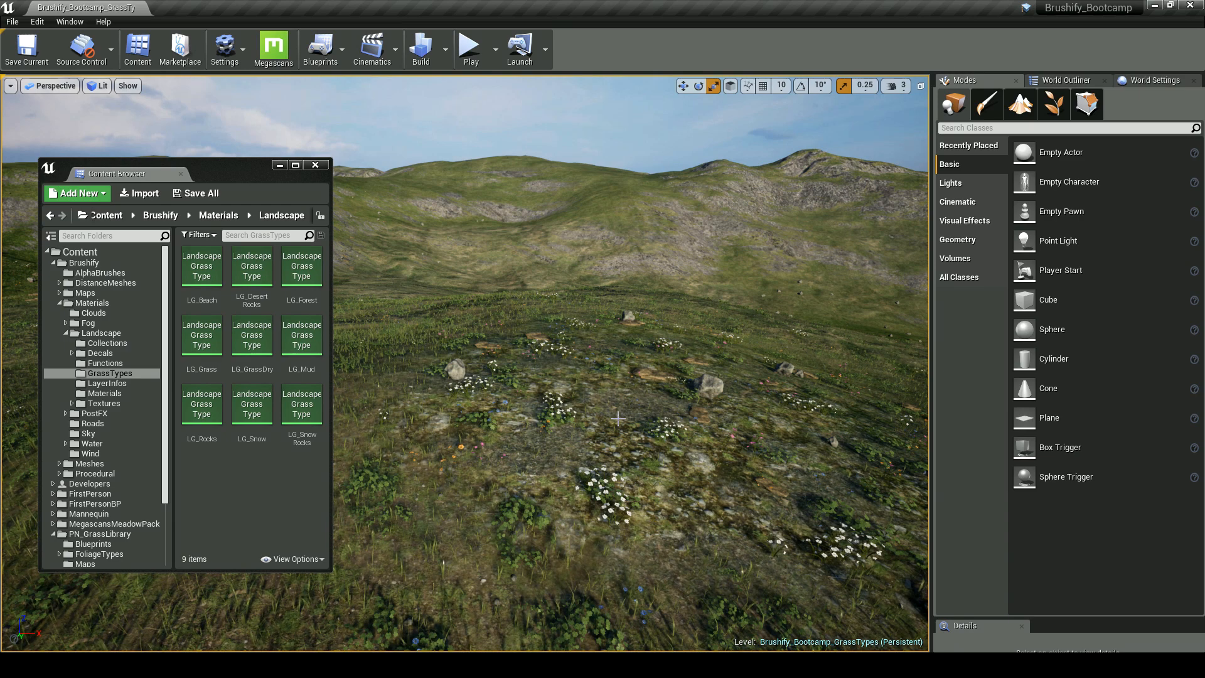
{"action": "right_click_drag", "start_coordinate": [619, 416], "coordinate": [619, 415]}
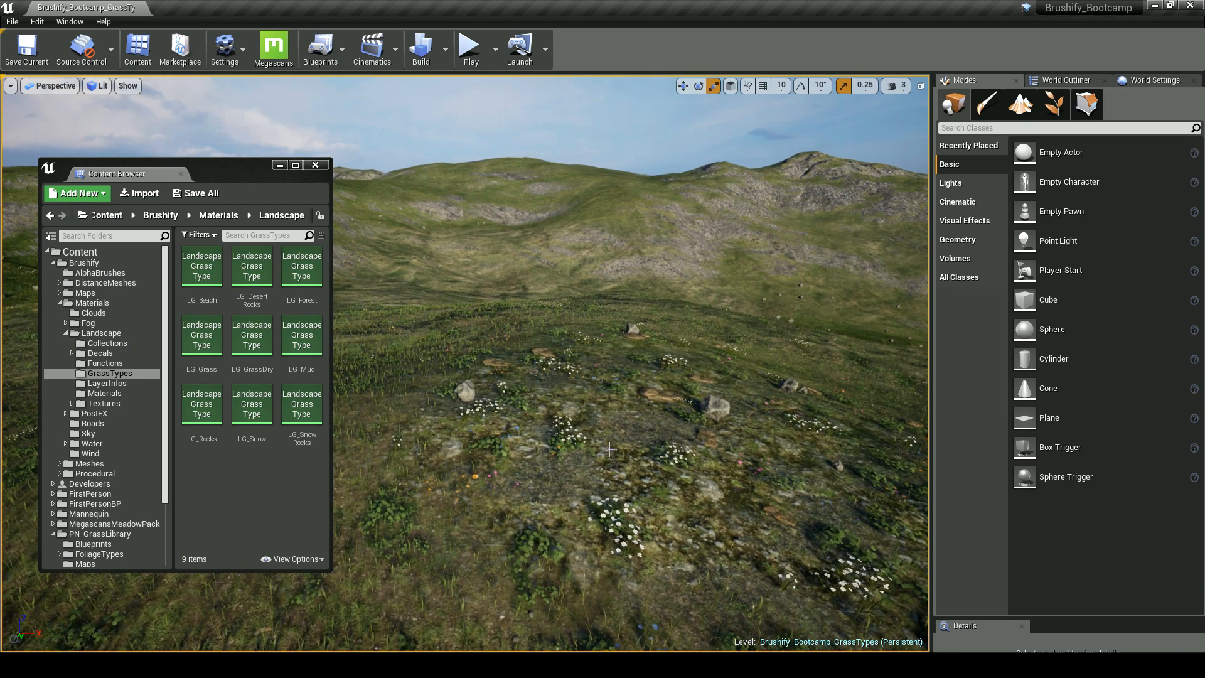
{"action": "key", "text": "s"}
{"action": "right_click_drag", "start_coordinate": [764, 448], "coordinate": [764, 448]}
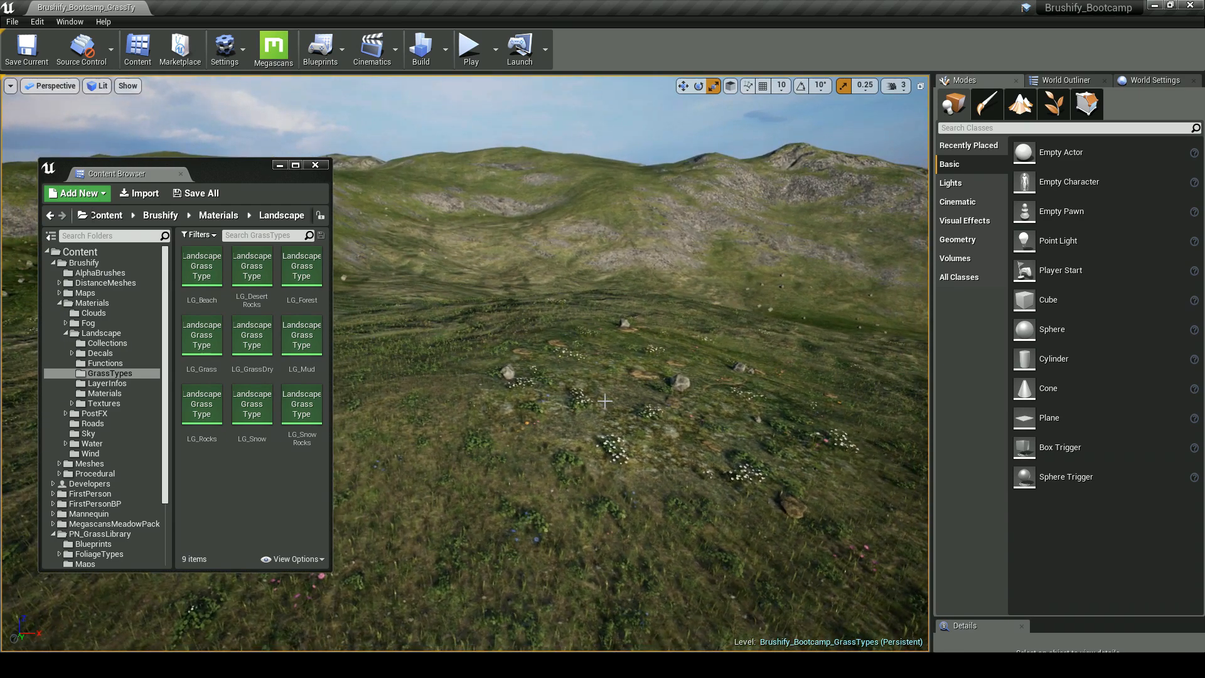
{"action": "key", "text": "w"}
{"action": "right_click_drag", "start_coordinate": [600, 388], "coordinate": [542, 401]}
{"action": "key", "text": "a"}
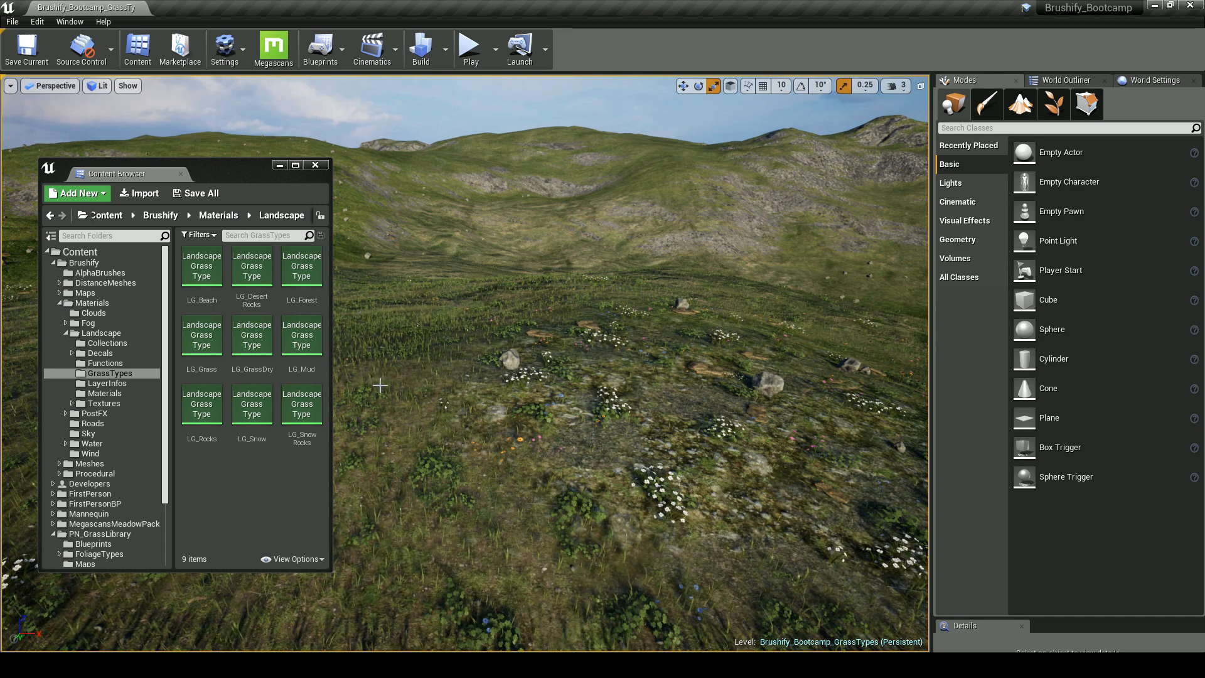
Step: Open the LG_Forest grass type asset and fit its smaller window beside the Content Browser
{"action": "left_click", "coordinate": [301, 270]}
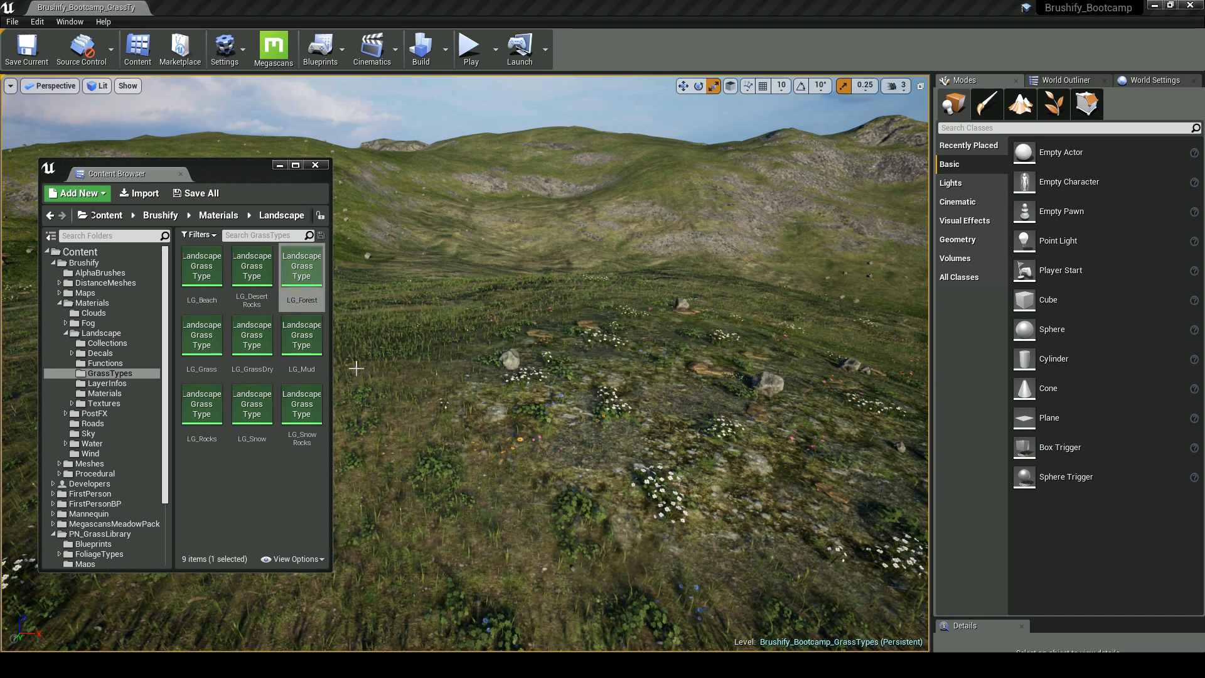
{"action": "double_click", "coordinate": [302, 270]}
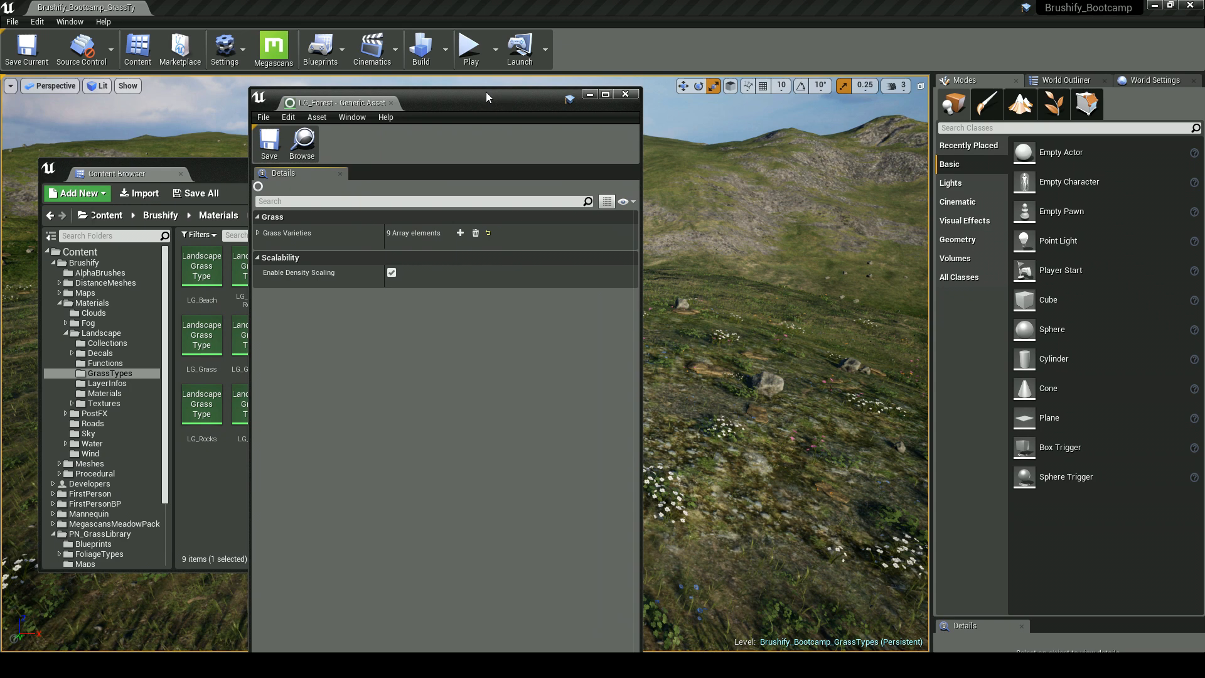
{"action": "left_click_drag", "start_coordinate": [486, 98], "coordinate": [455, 289]}
{"action": "left_click_drag", "start_coordinate": [640, 330], "coordinate": [519, 330]}
{"action": "left_click_drag", "start_coordinate": [438, 307], "coordinate": [531, 169]}
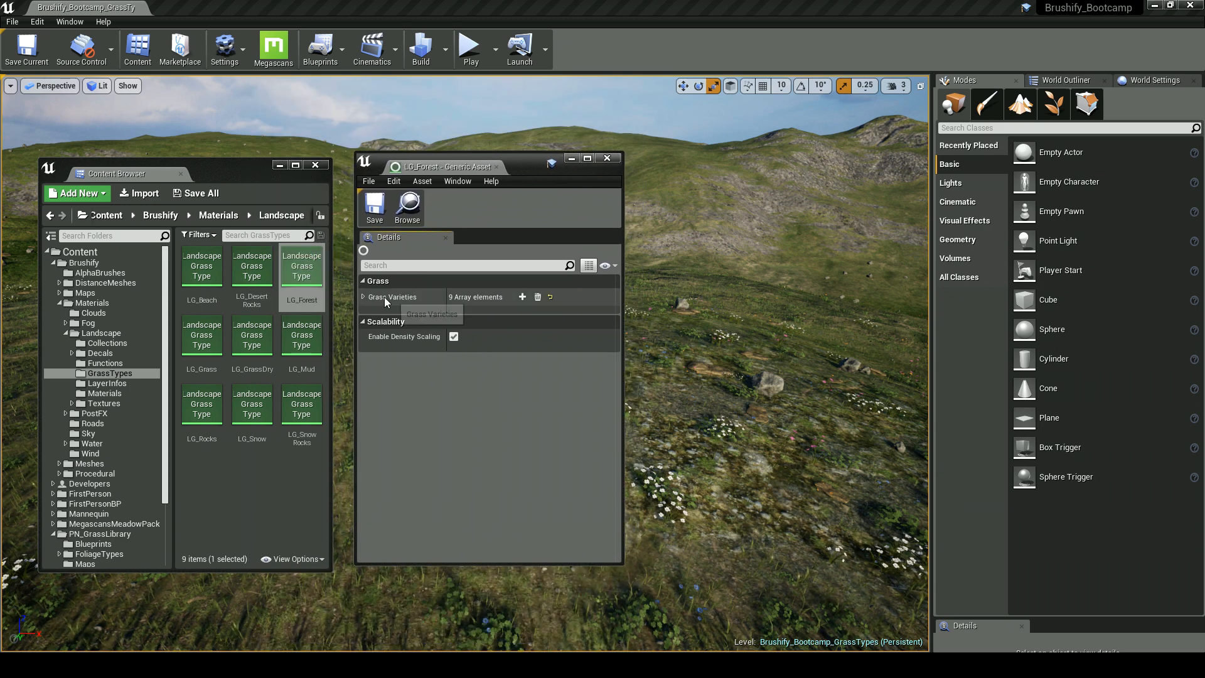
Step: Expand the Grass Varieties of LG_Forest and examine the mesh, density, culling and scale settings of elements 0 and 1
{"action": "left_click", "coordinate": [363, 296]}
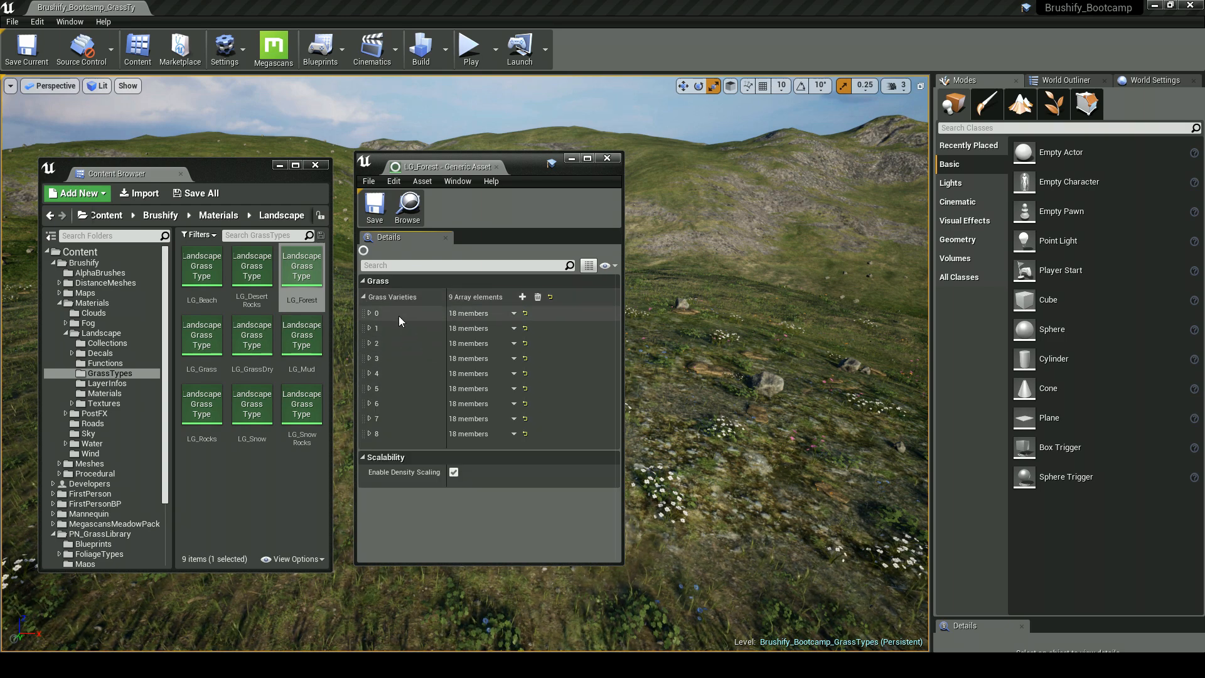
{"action": "left_click", "coordinate": [369, 313]}
{"action": "scroll", "coordinate": [408, 331], "scroll_direction": "down", "scroll_amount": 3}
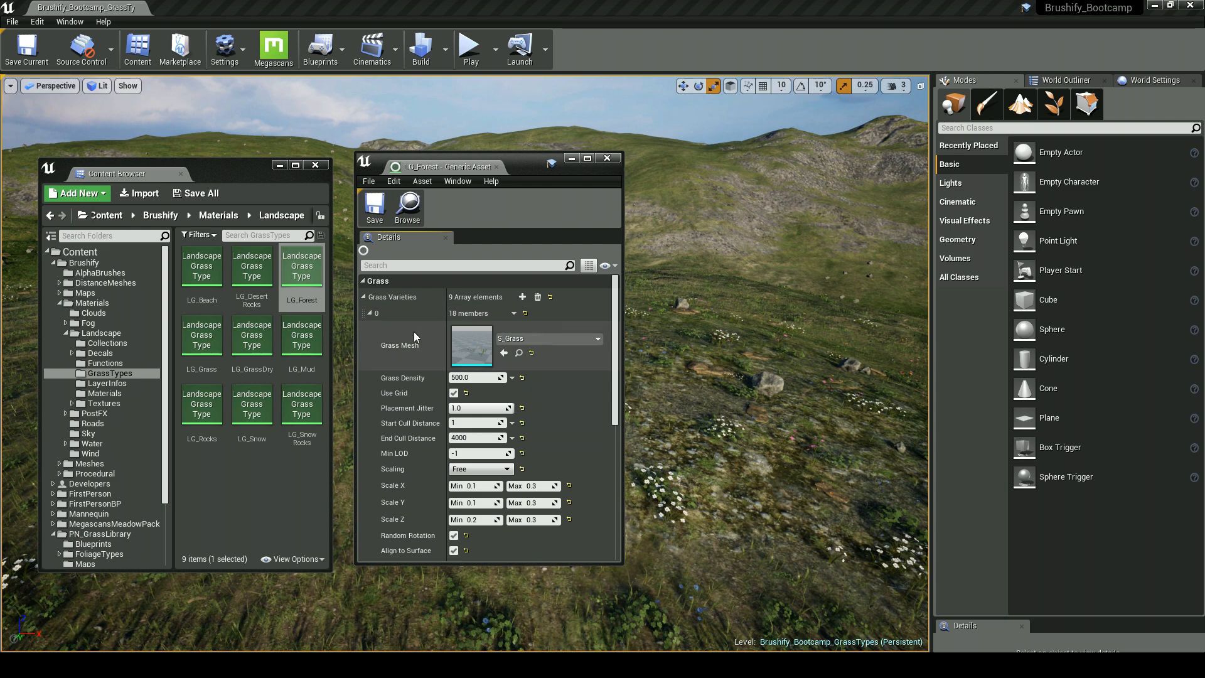
{"action": "scroll", "coordinate": [414, 358], "scroll_direction": "down", "scroll_amount": 2}
{"action": "scroll", "coordinate": [424, 433], "scroll_direction": "up", "scroll_amount": 5}
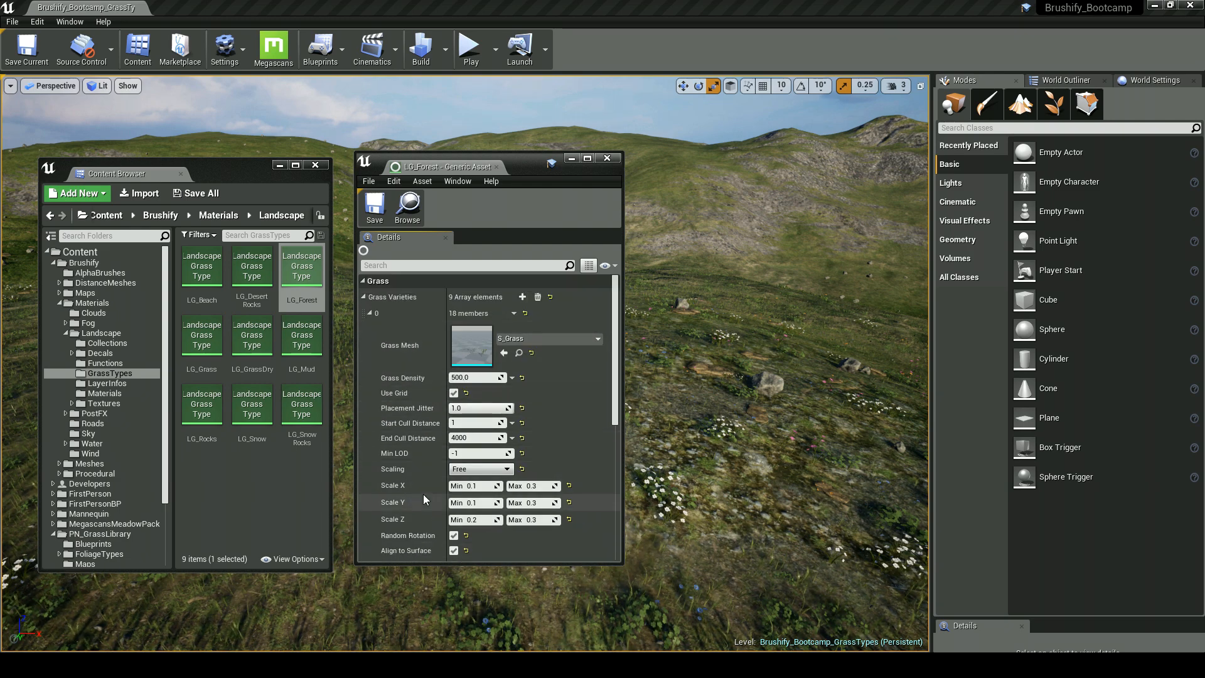
{"action": "scroll", "coordinate": [428, 414], "scroll_direction": "down", "scroll_amount": 6}
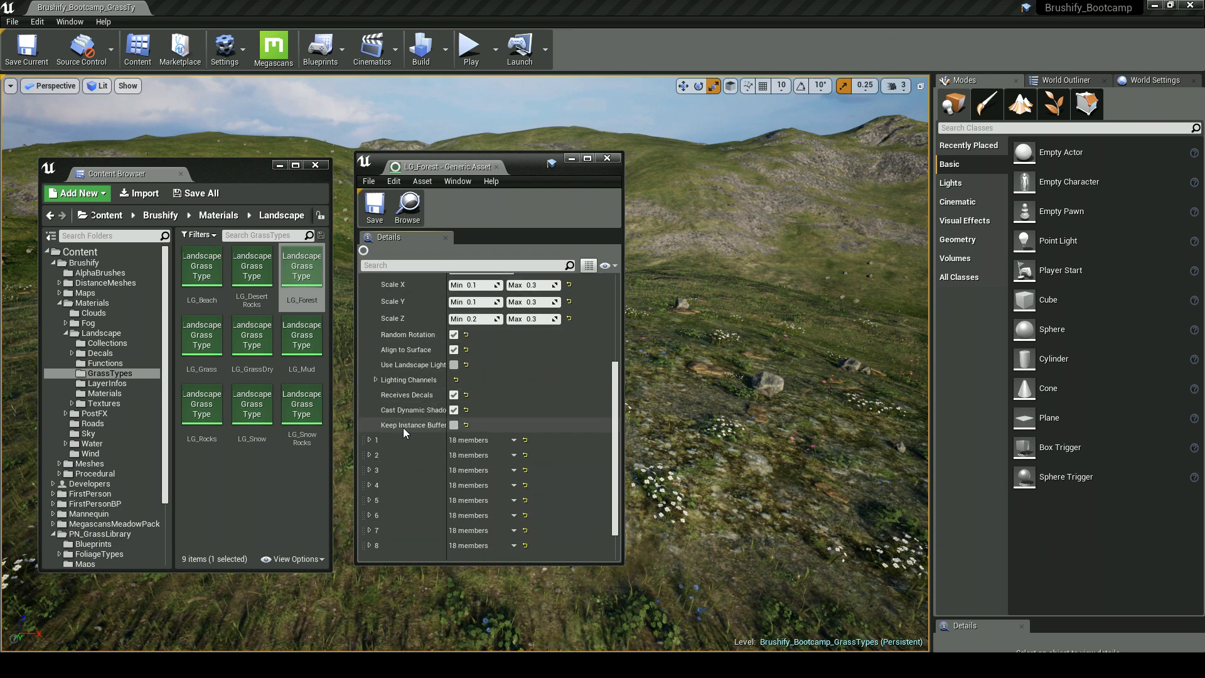
{"action": "left_click", "coordinate": [369, 439]}
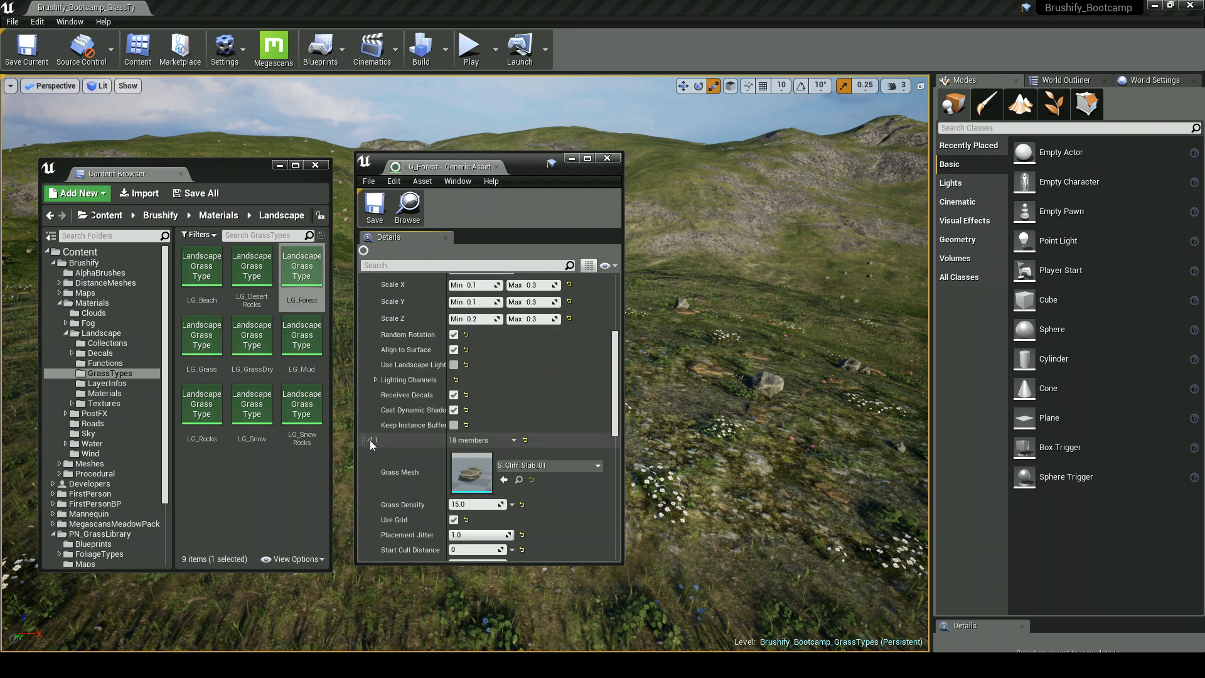
{"action": "scroll", "coordinate": [397, 444], "scroll_direction": "down", "scroll_amount": 1}
{"action": "scroll", "coordinate": [417, 434], "scroll_direction": "down", "scroll_amount": 10}
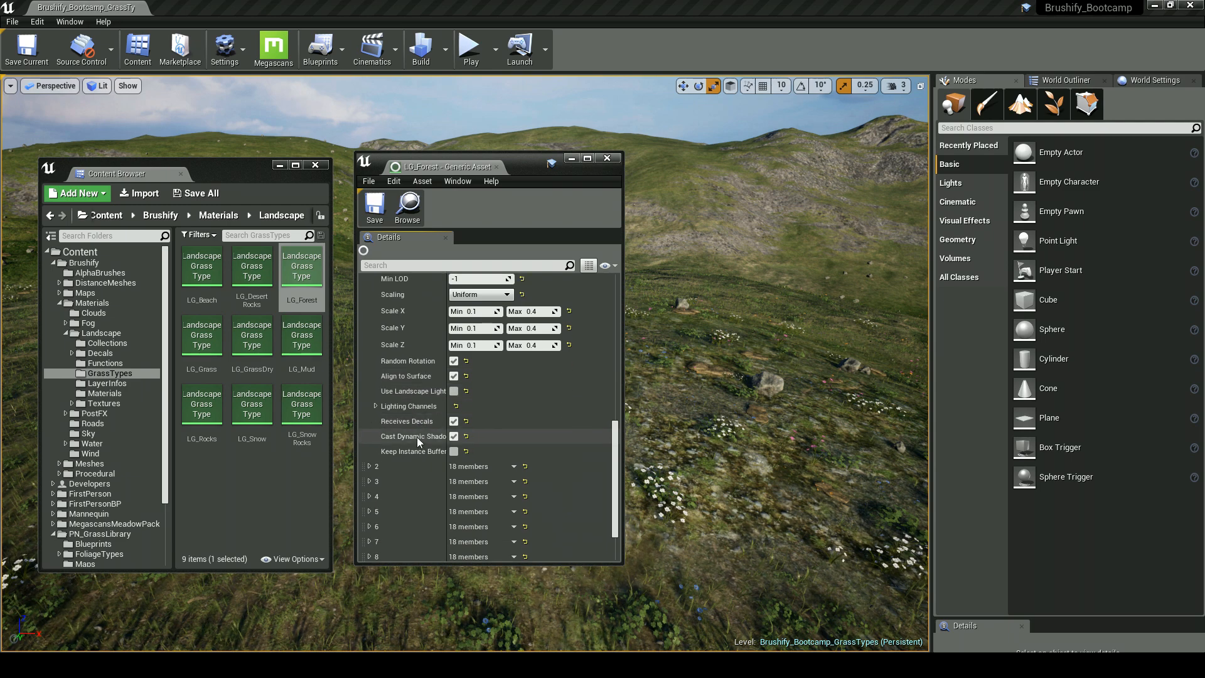
{"action": "scroll", "coordinate": [574, 458], "scroll_direction": "up", "scroll_amount": 15}
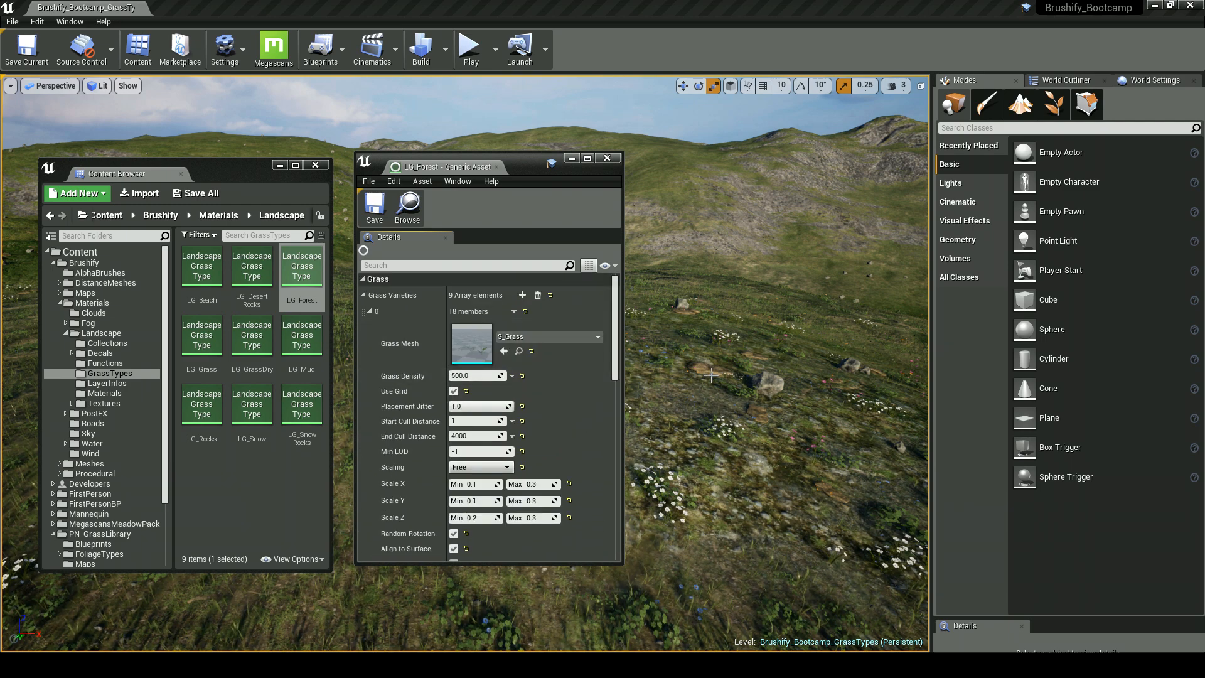
Step: Minimize the Content Browser, and move and widen the LG_Forest window so the painted patch stays in view
{"action": "left_click", "coordinate": [278, 166]}
{"action": "left_click_drag", "start_coordinate": [514, 168], "coordinate": [189, 152]}
{"action": "left_click_drag", "start_coordinate": [300, 346], "coordinate": [419, 357]}
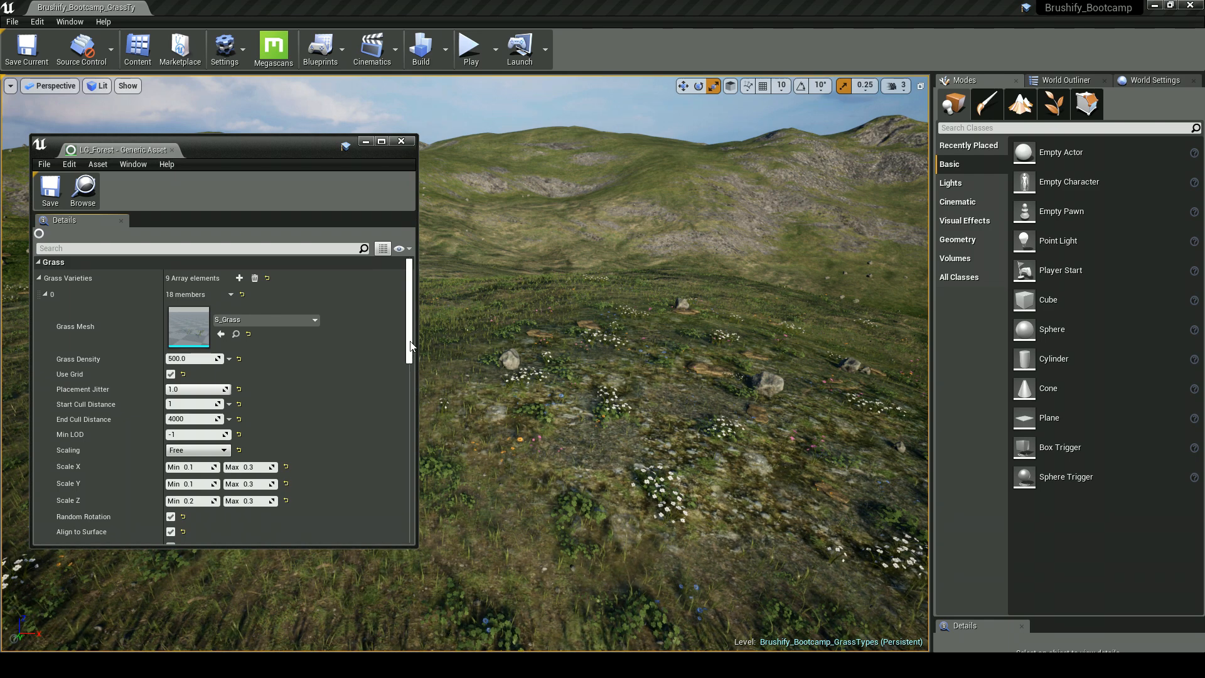
Step: Locate the LG_Forest asset in the Content Browser and minimize the browser again
{"action": "middle_click_drag", "start_coordinate": [570, 377], "coordinate": [562, 381]}
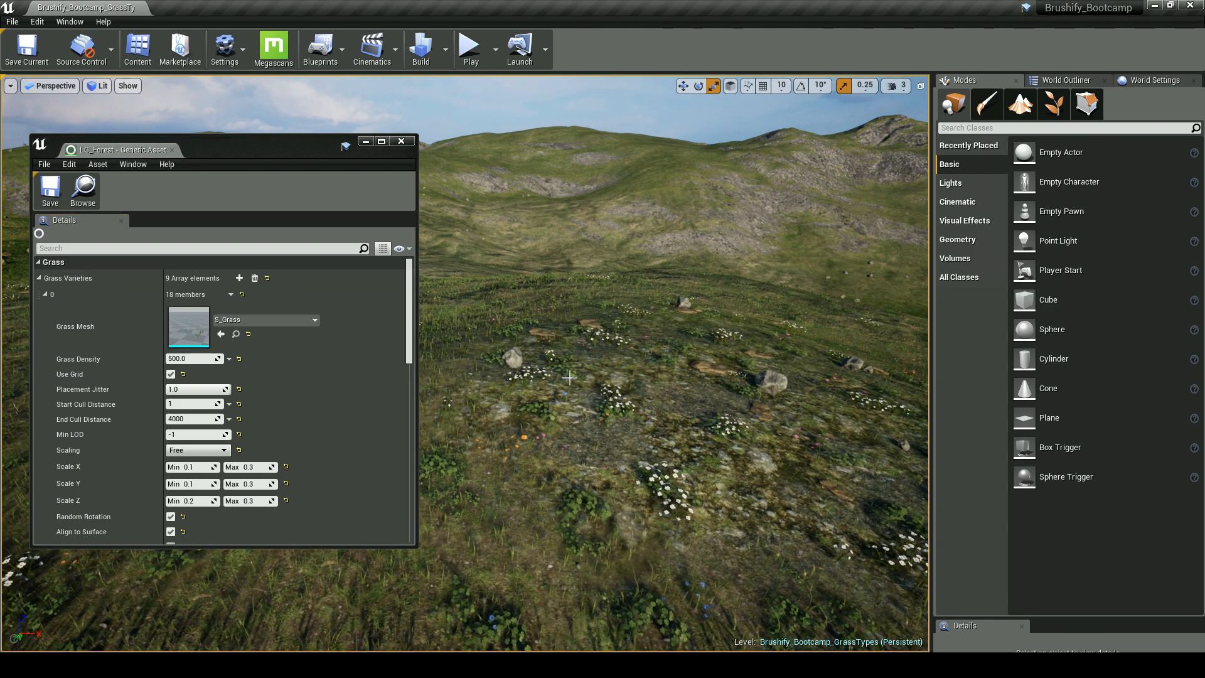
{"action": "right_click_drag", "start_coordinate": [563, 380], "coordinate": [527, 390]}
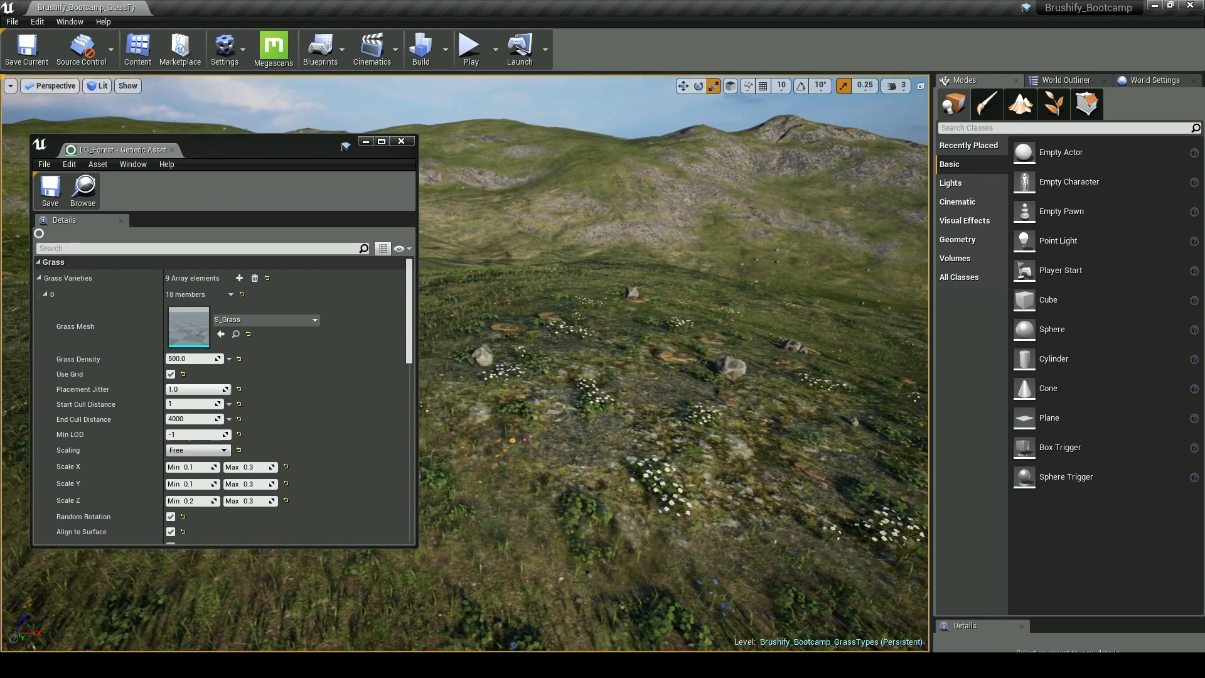
{"action": "left_click", "coordinate": [85, 193]}
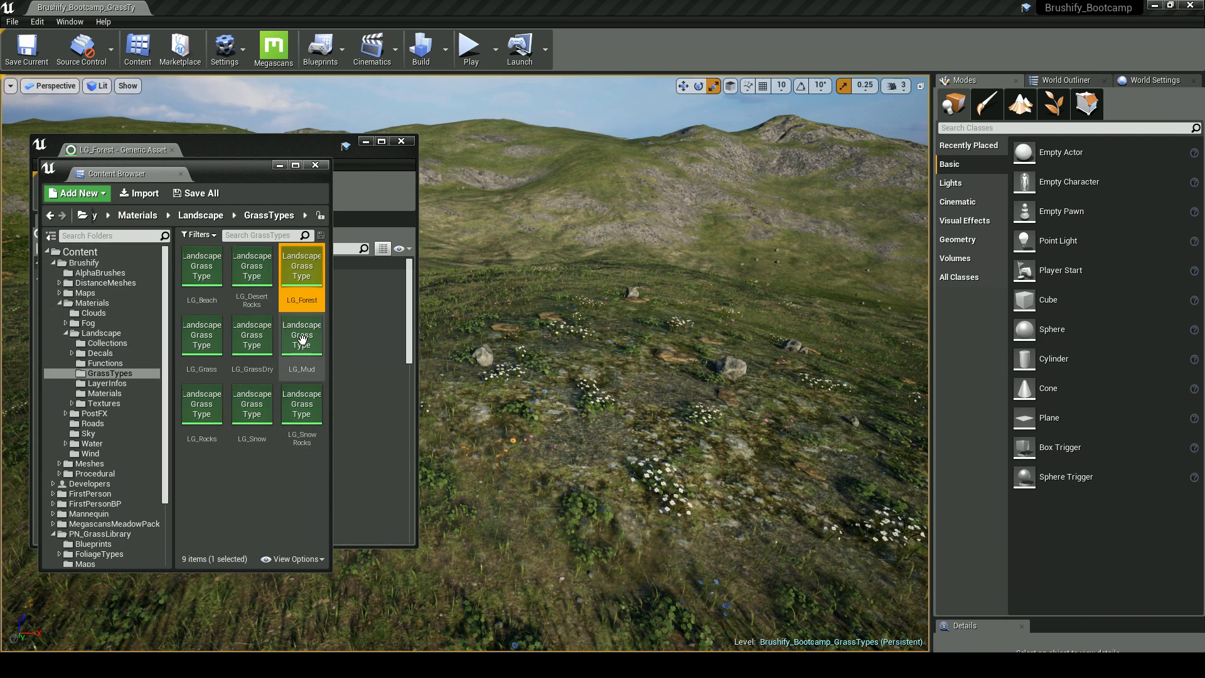
{"action": "left_click", "coordinate": [279, 165]}
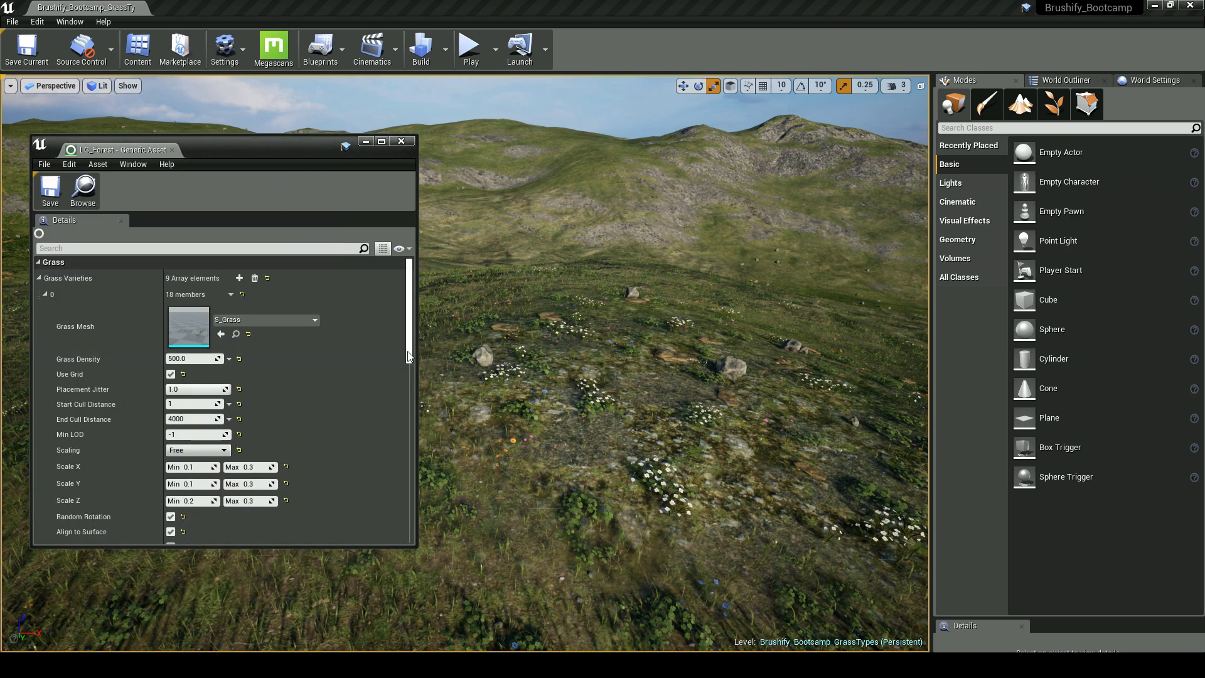
Step: Narrow the LG_Forest window and collapse element 0 of the Grass Varieties so element 1 is readable beside the painted patch
{"action": "left_click_drag", "start_coordinate": [418, 354], "coordinate": [384, 354]}
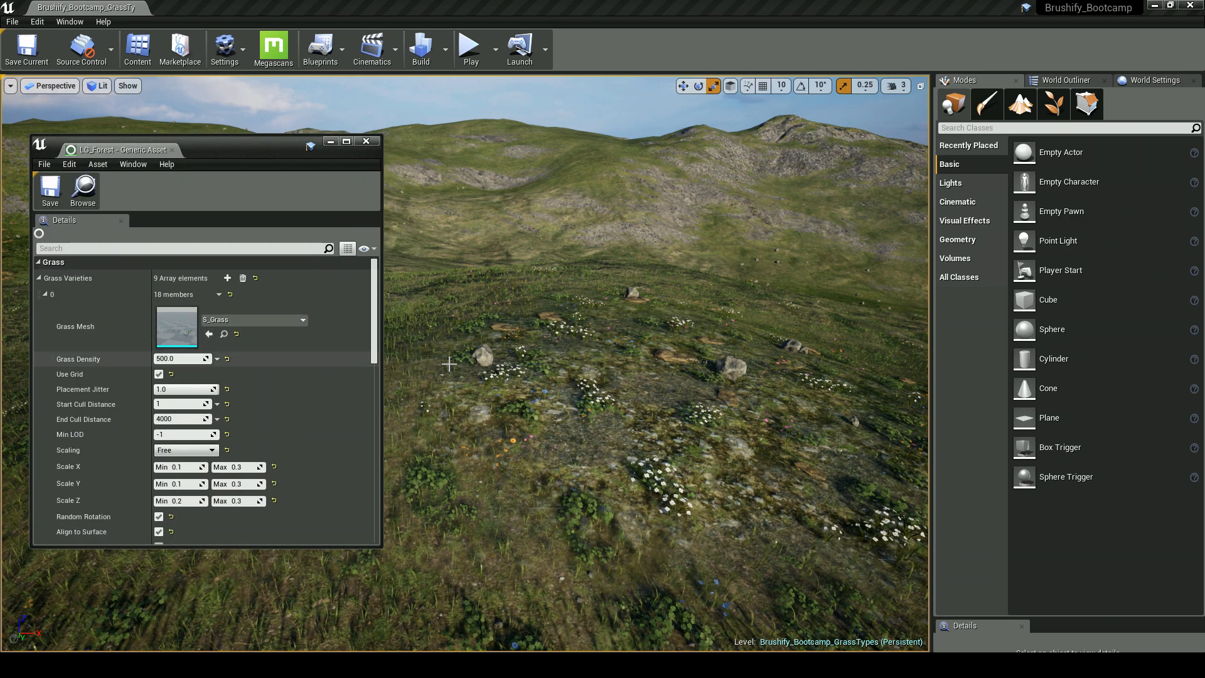
{"action": "key", "text": "w"}
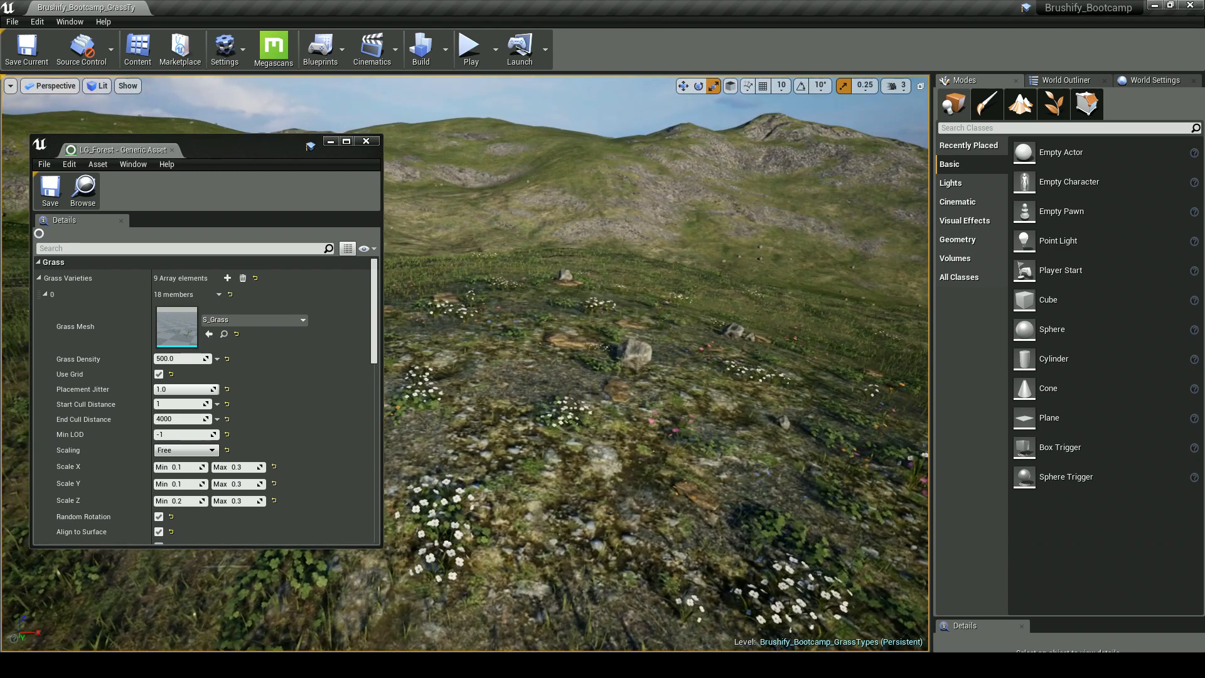
{"action": "left_click", "coordinate": [45, 295]}
{"action": "key", "text": "w"}
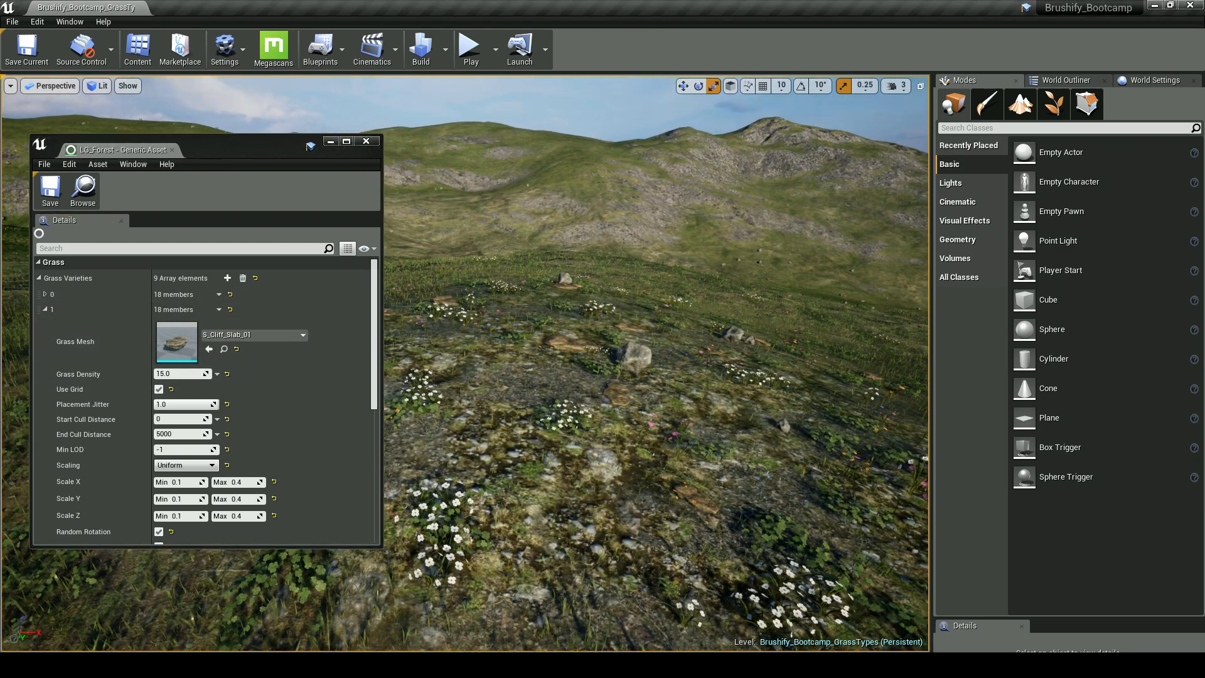
Step: Set the Grass Density of the S_Cliff_Slab_01 variety to 50 while watching the rocks in the painted patch
{"action": "right_click_drag", "start_coordinate": [506, 287], "coordinate": [506, 383]}
{"action": "key", "text": "s"}
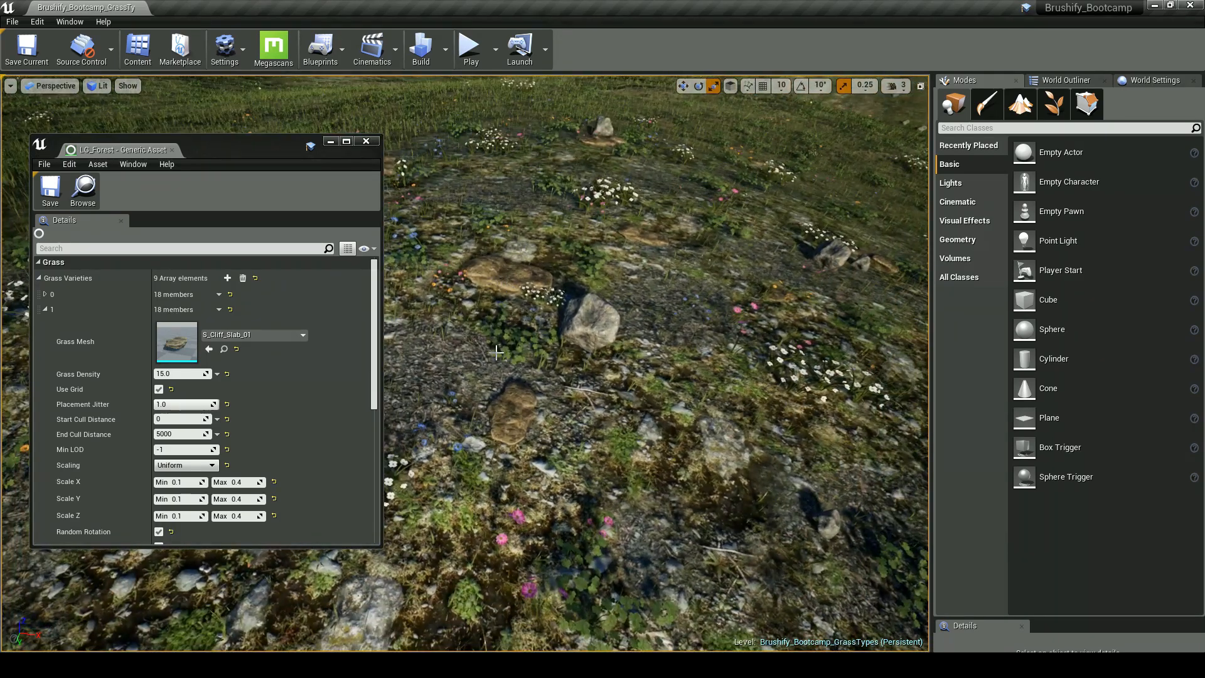
{"action": "right_click_drag", "start_coordinate": [506, 287], "coordinate": [505, 251]}
{"action": "key", "text": "s"}
{"action": "key", "text": "a"}
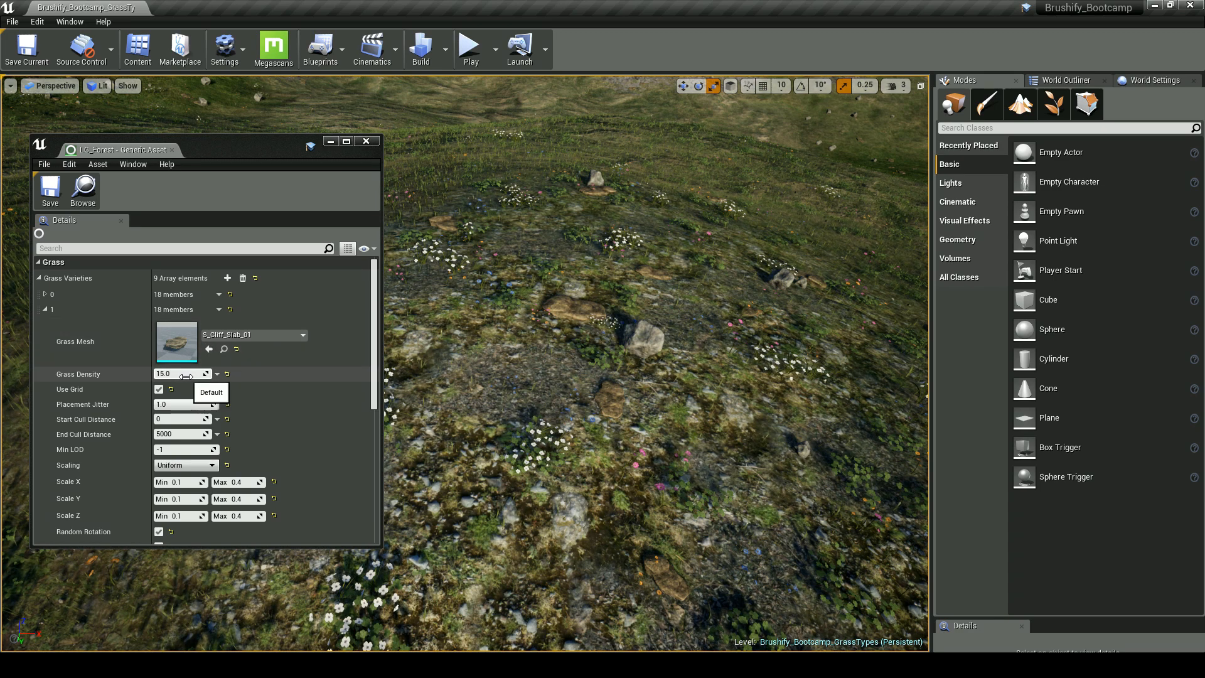
{"action": "left_click", "coordinate": [186, 375]}
{"action": "type", "text": "50"}
{"action": "key", "text": "Return"}
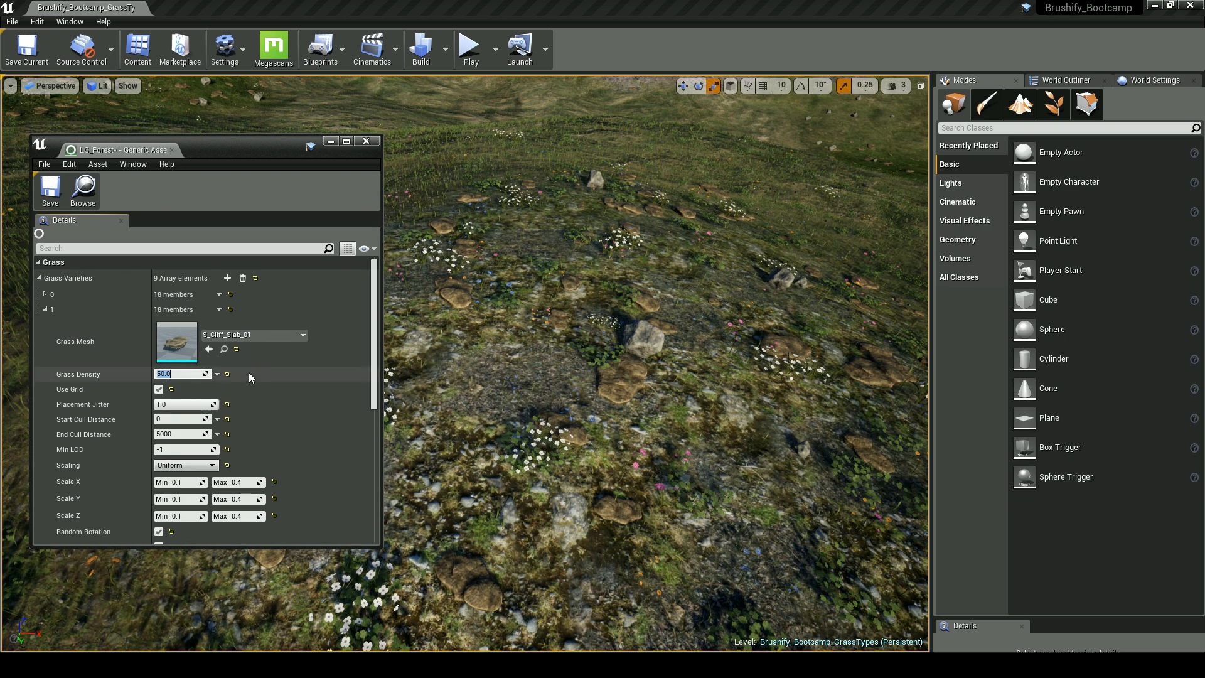
Step: Raise the S_Cliff_Slab_01 variety's Grass Density to 150 and examine the rock coverage up close
{"action": "mouse_move", "coordinate": [123, 377]}
{"action": "type", "text": "150"}
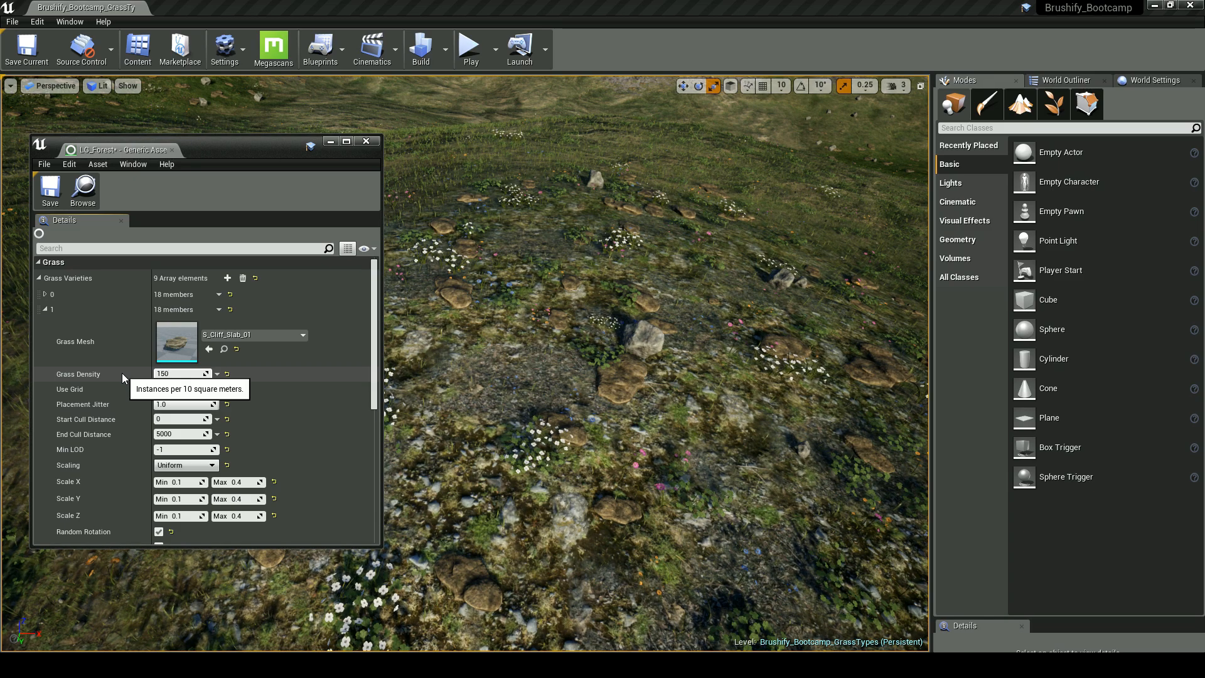
{"action": "key", "text": "Return"}
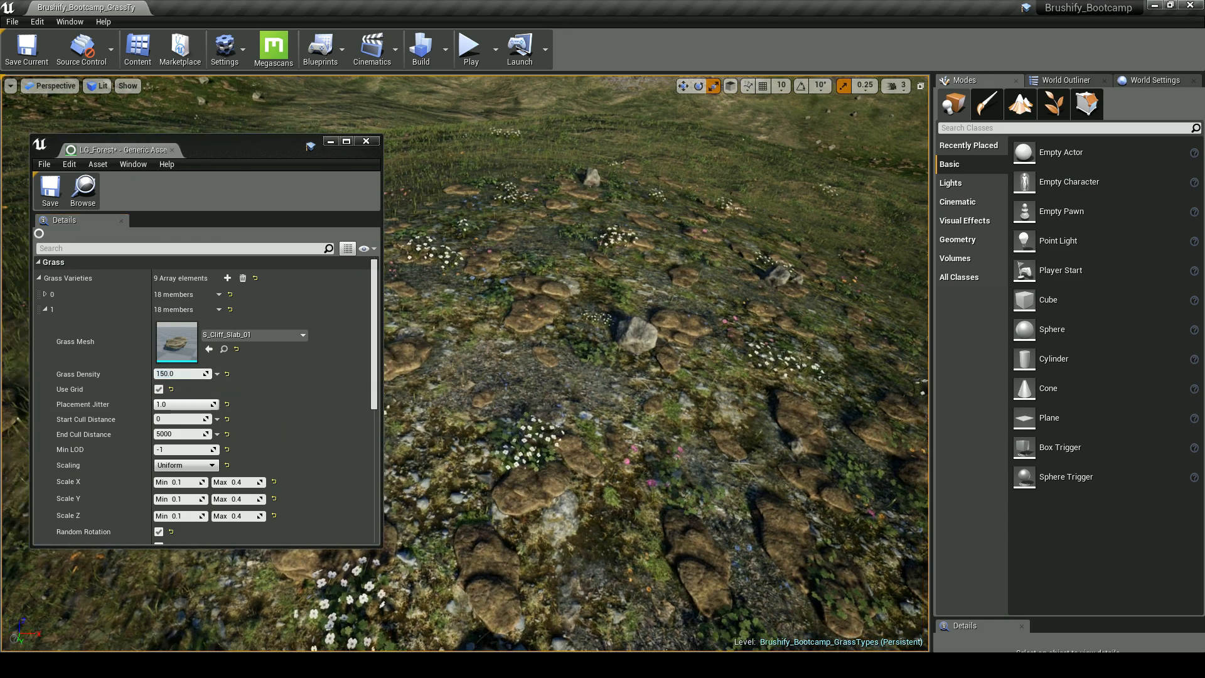
{"action": "key", "text": "w"}
{"action": "right_click_drag", "start_coordinate": [628, 352], "coordinate": [653, 327]}
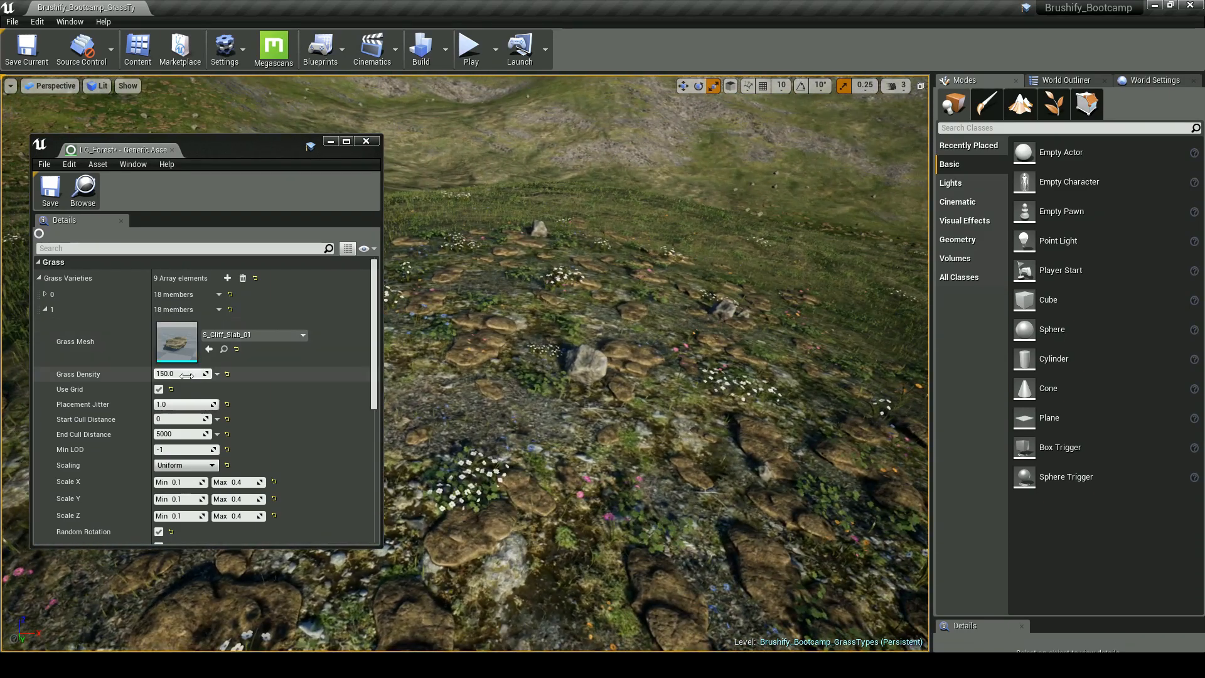
Step: Lower the S_Cliff_Slab_01 variety's Grass Density to 5 and look over the painted patch
{"action": "left_click", "coordinate": [182, 373]}
{"action": "type", "text": "5"}
{"action": "key", "text": "Return"}
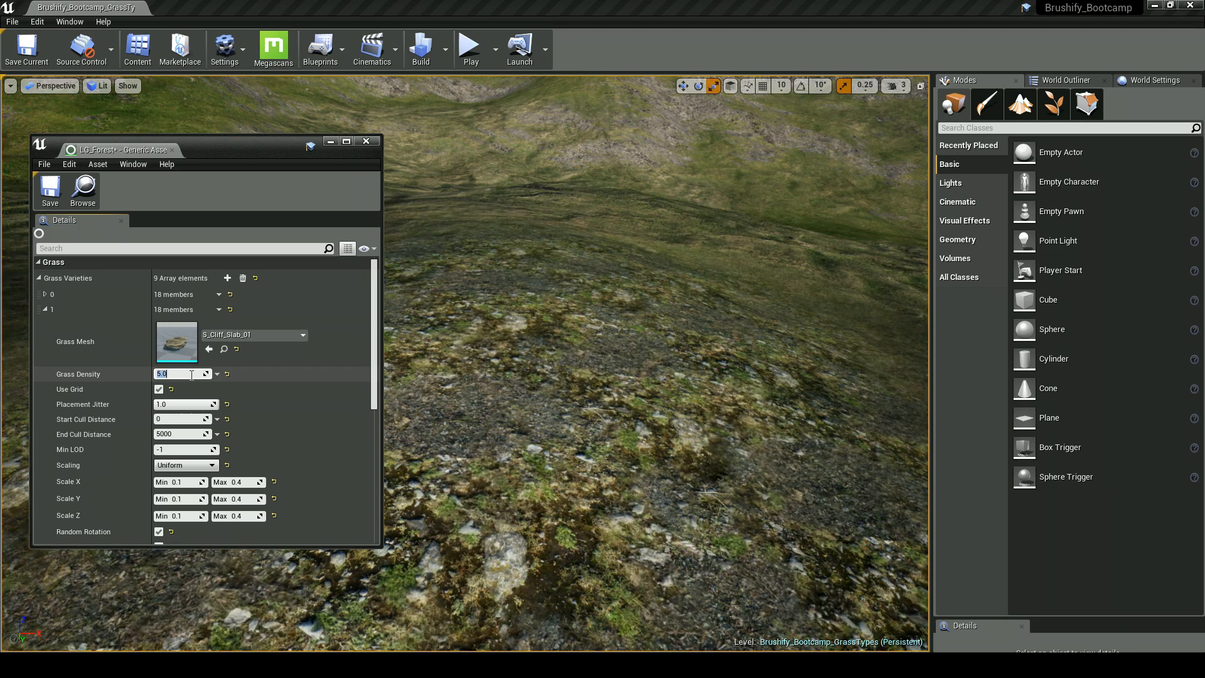
{"action": "right_click_drag", "start_coordinate": [489, 415], "coordinate": [497, 389]}
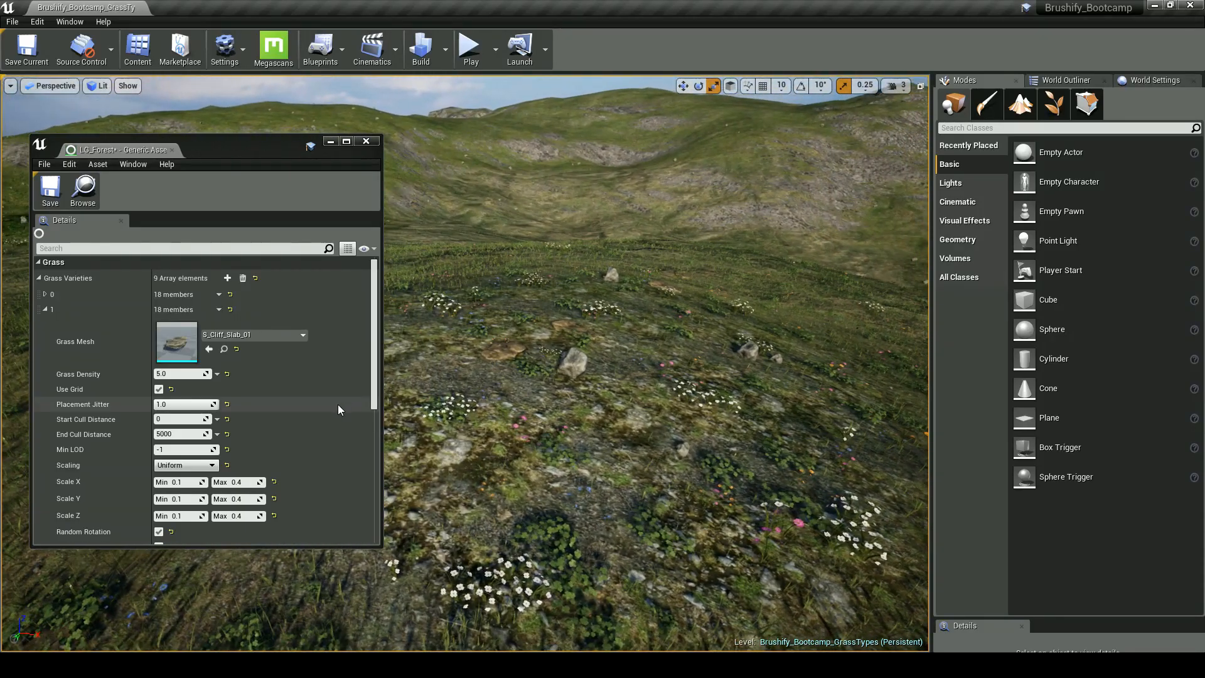
Step: Set the maximum Scale X of the cliff slab variety to 5 and examine the enlarged rocks from farther back
{"action": "scroll", "coordinate": [324, 404], "scroll_direction": "down", "scroll_amount": 3}
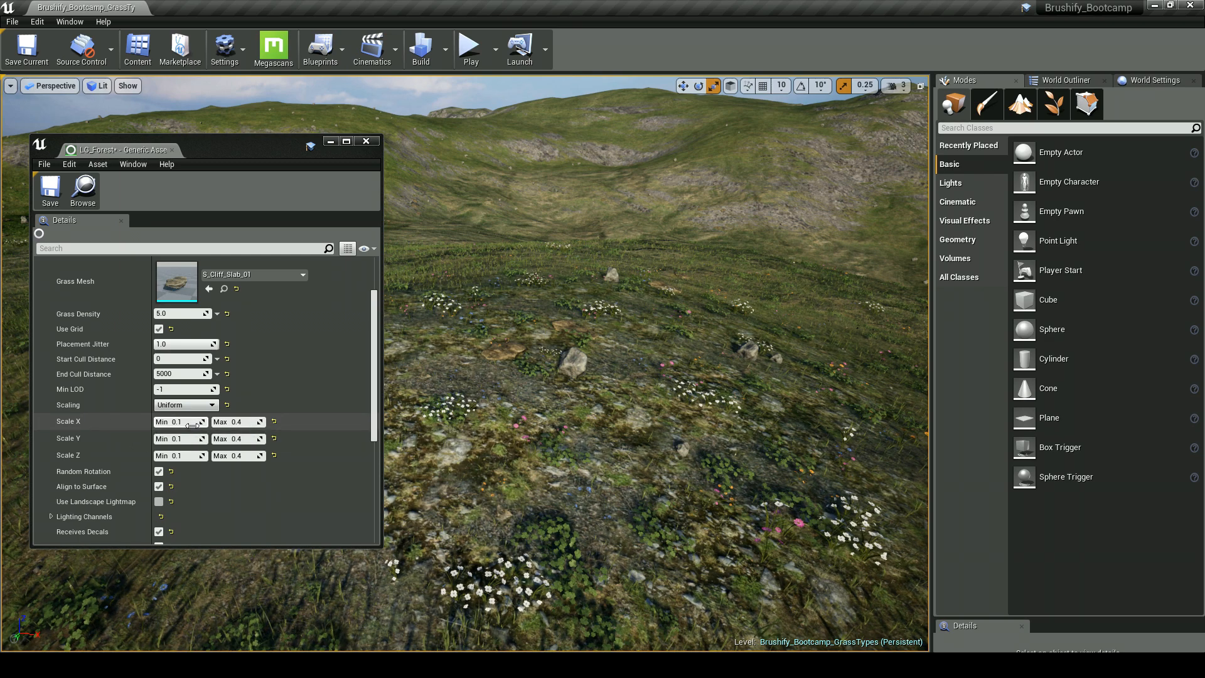
{"action": "left_click", "coordinate": [246, 421]}
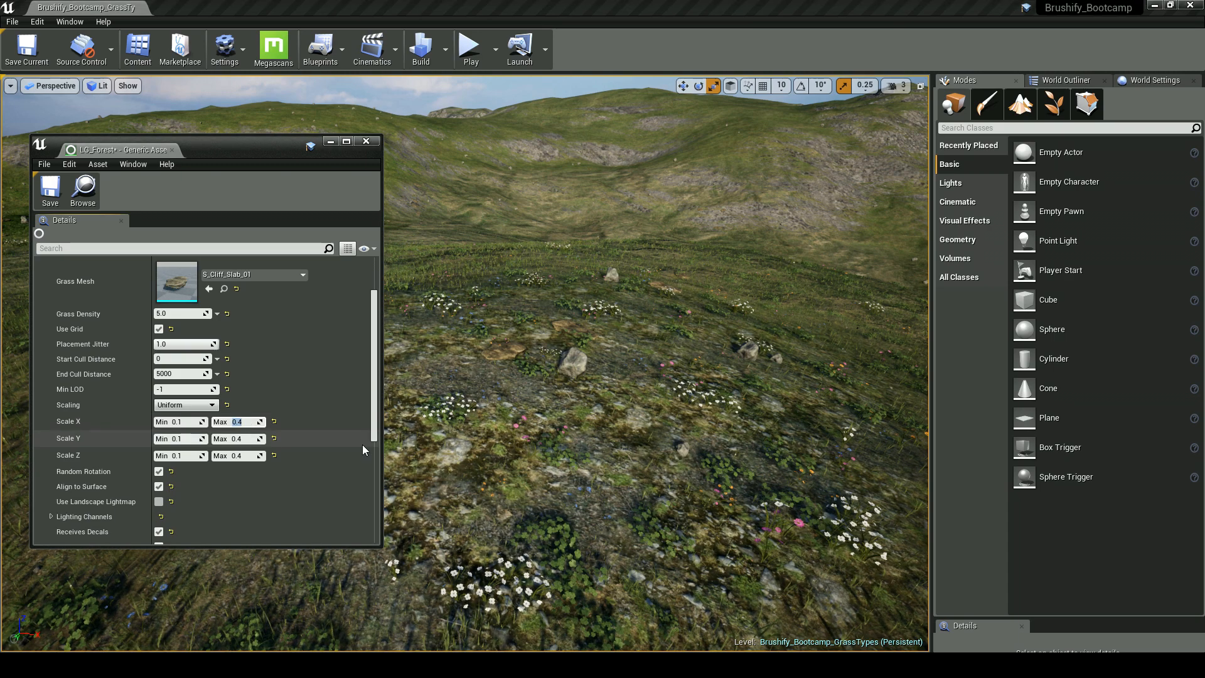
{"action": "type", "text": "5"}
{"action": "key", "text": "Return"}
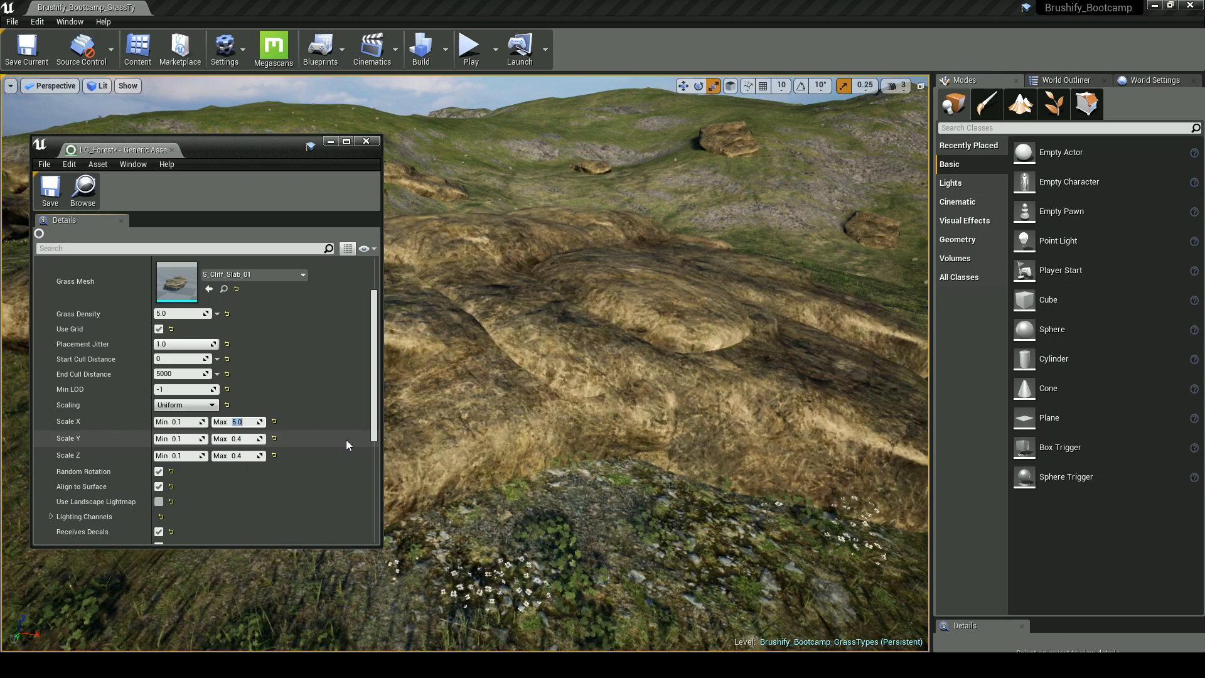
{"action": "key", "text": "s"}
{"action": "right_click_drag", "start_coordinate": [547, 427], "coordinate": [490, 408]}
Step: Try maximum Scale X values of 3 and 1 for the cliff slab variety
{"action": "left_click", "coordinate": [237, 422]}
{"action": "type", "text": "3"}
{"action": "key", "text": "Return"}
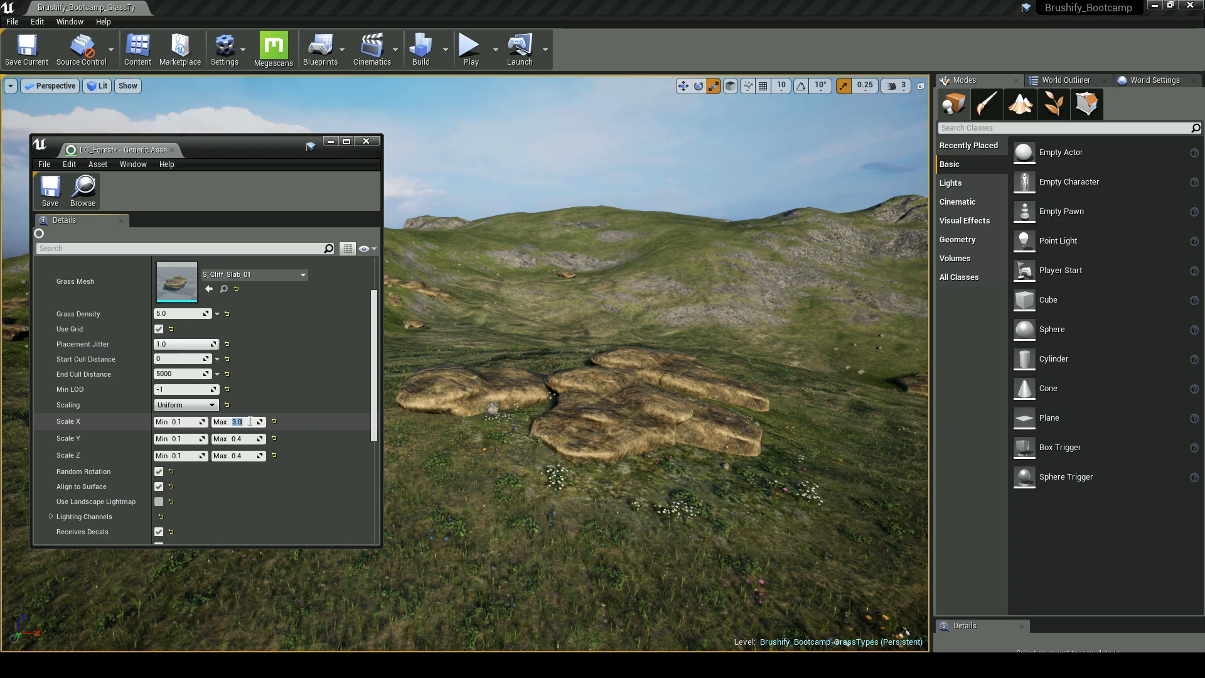
{"action": "type", "text": "1"}
{"action": "key", "text": "Return"}
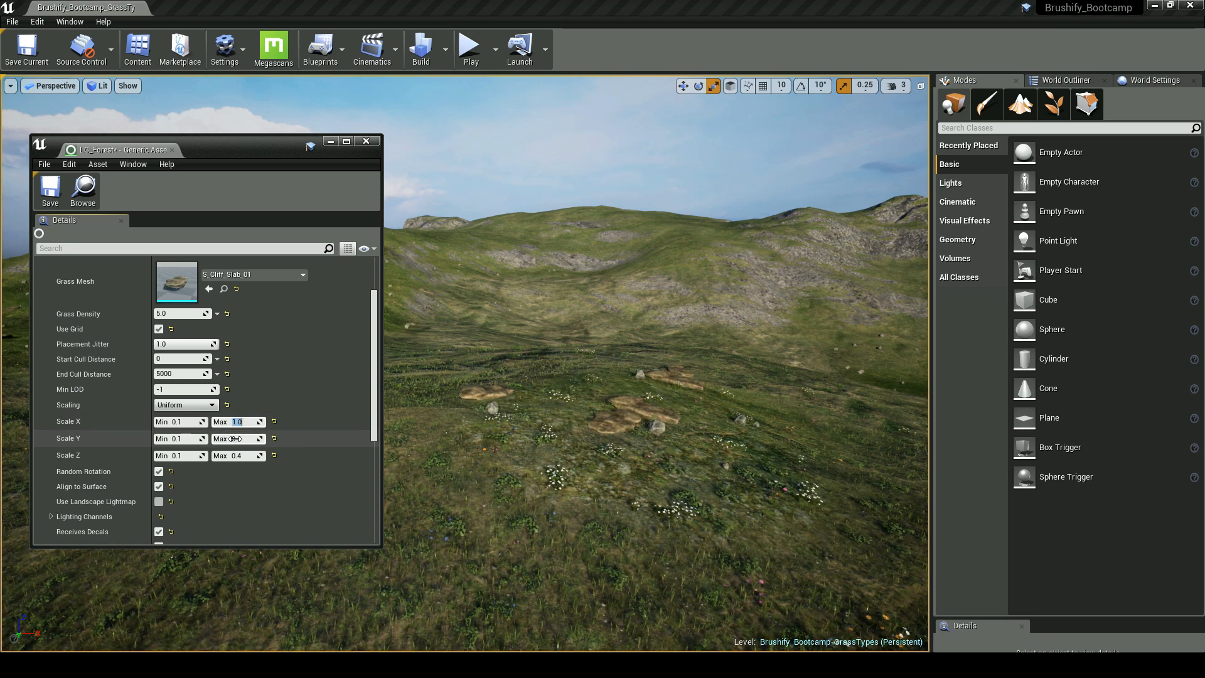
Step: Return the cliff slab variety's maximum Scale X to 0.4 and inspect the slabs in the painted patch
{"action": "key", "text": "Return"}
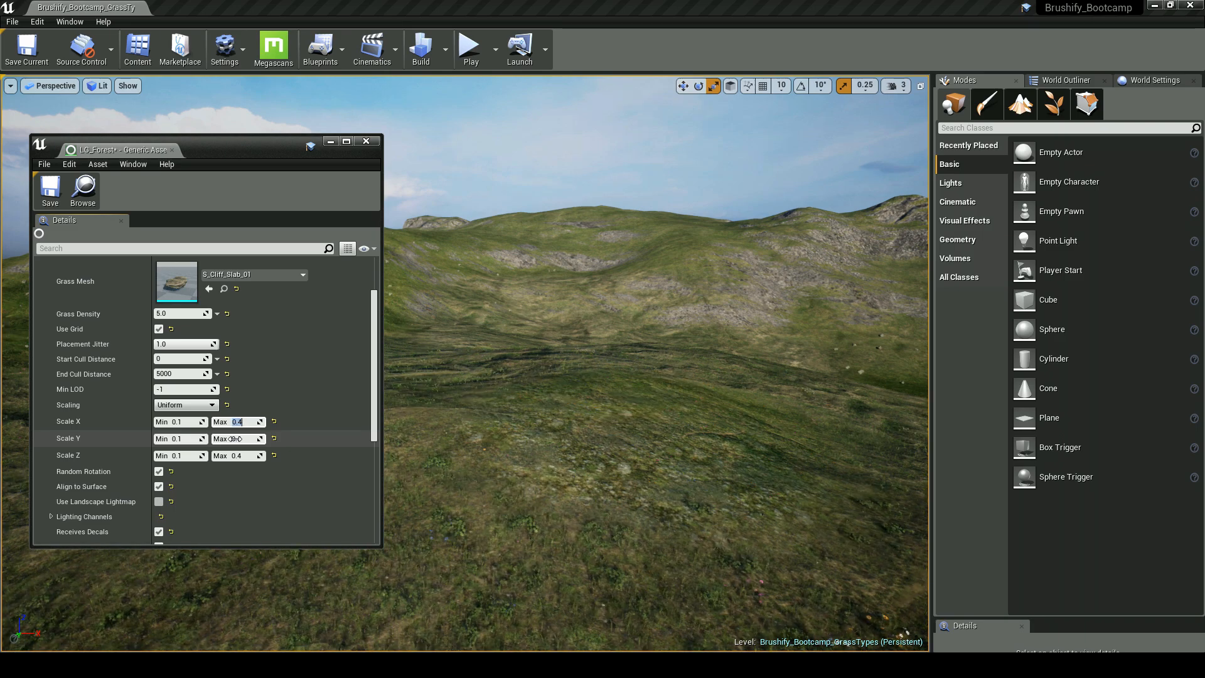
{"action": "left_click_drag", "start_coordinate": [642, 469], "coordinate": [642, 386]}
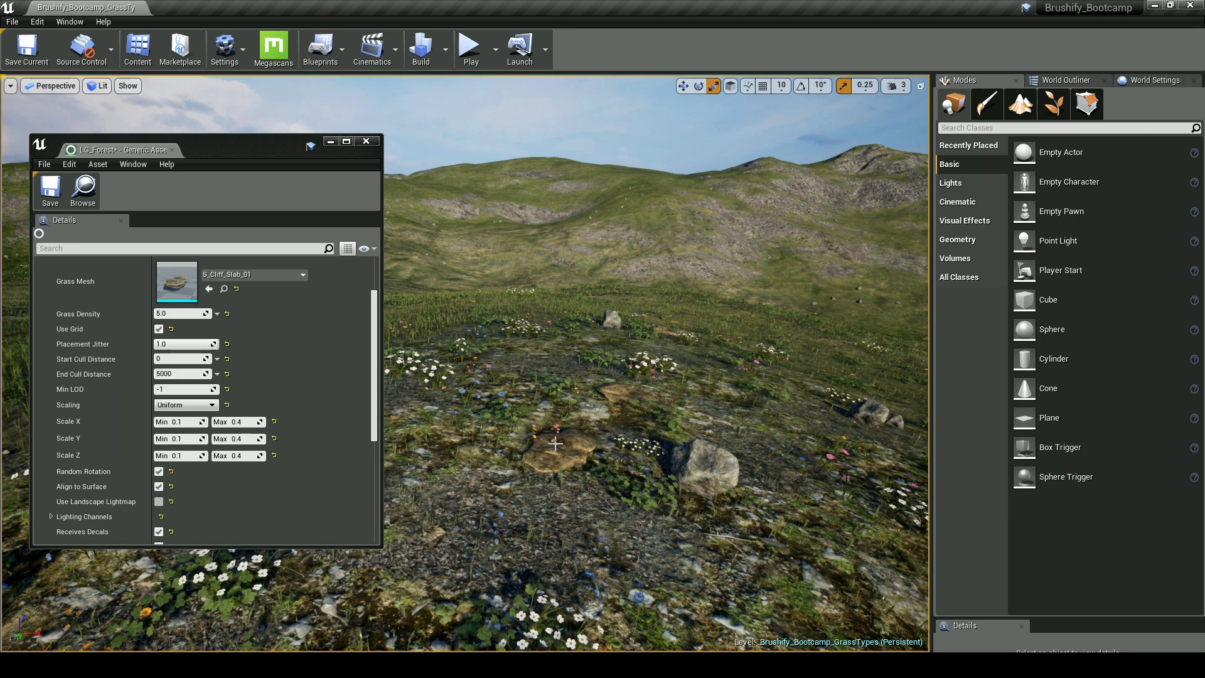
{"action": "left_click_drag", "start_coordinate": [561, 452], "coordinate": [562, 462]}
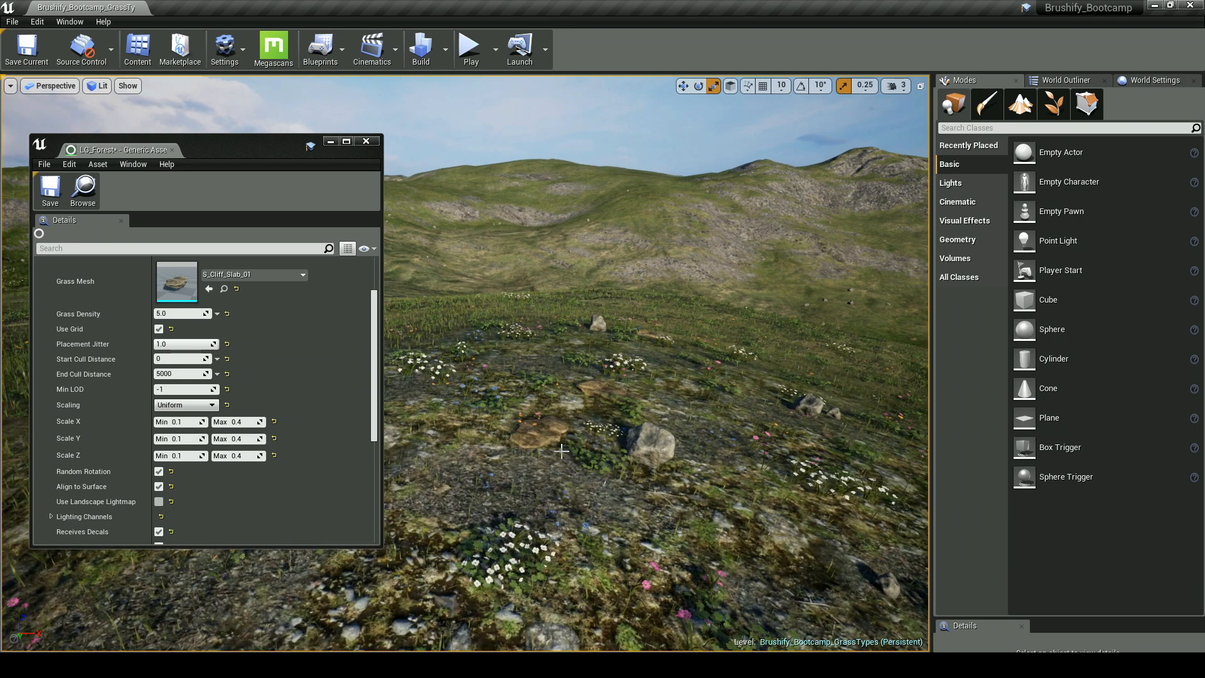
Step: Switch the cliff slab variety's Scaling to Free, set its maximum Scale Z to 5 and examine the stretched rocks
{"action": "left_click", "coordinate": [199, 405]}
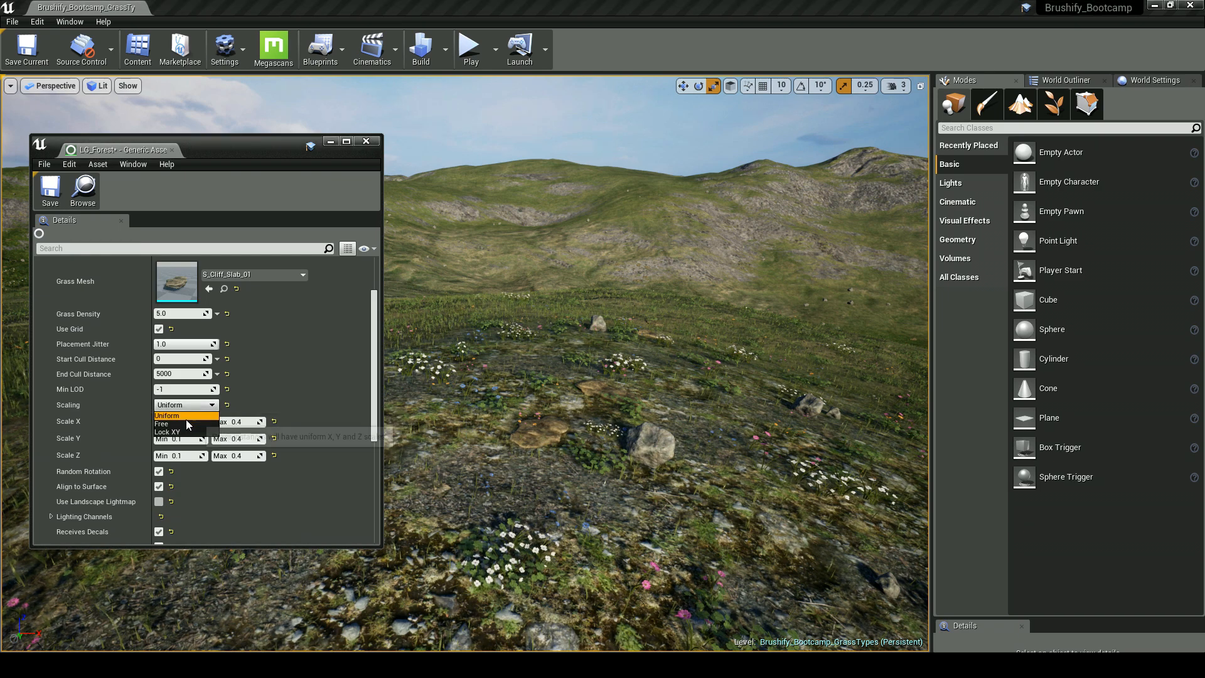
{"action": "left_click", "coordinate": [174, 425]}
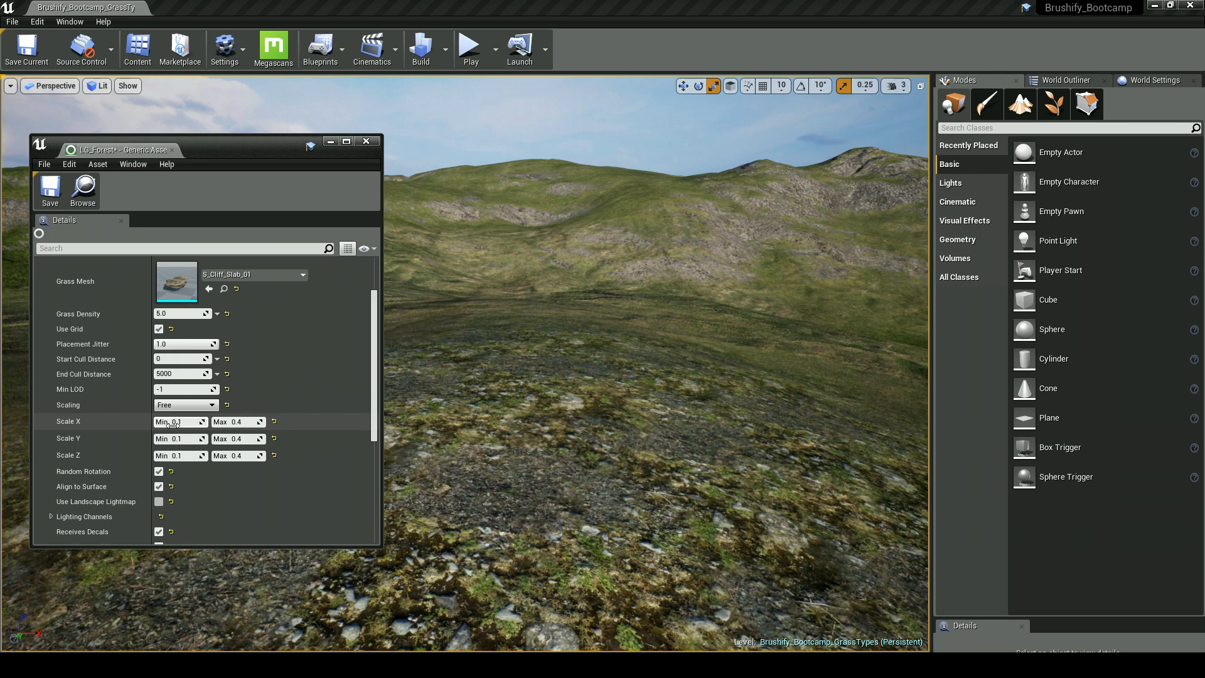
{"action": "left_click", "coordinate": [238, 456]}
{"action": "type", "text": "5"}
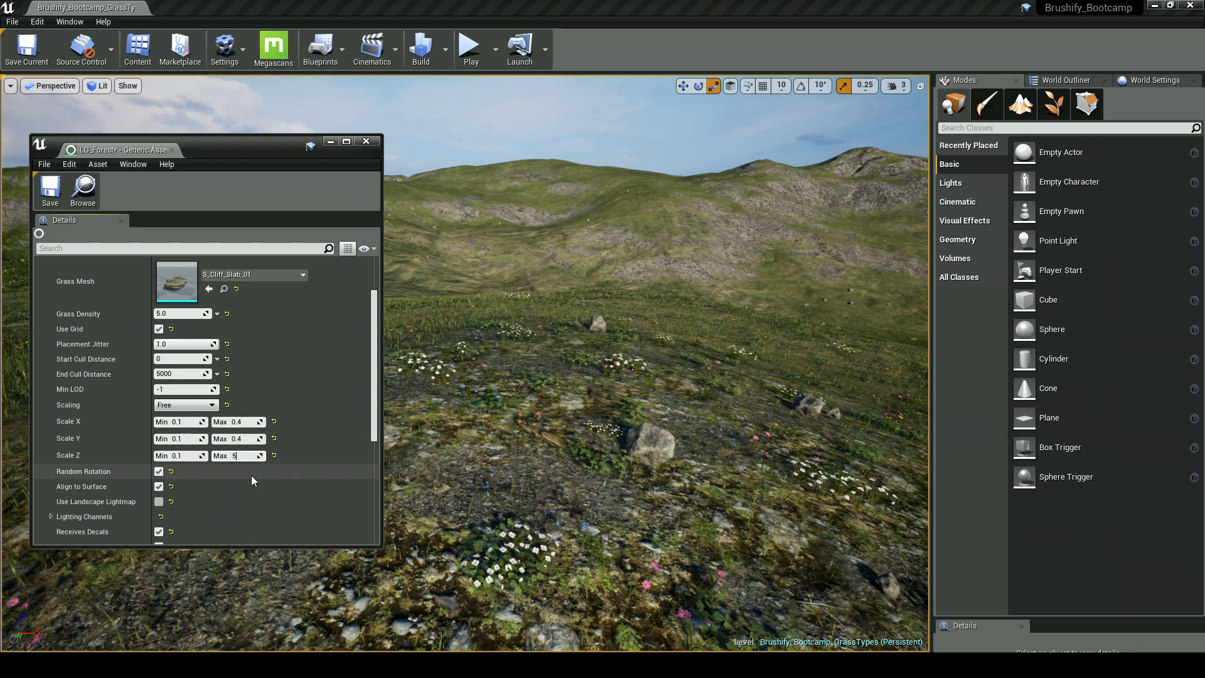
{"action": "key", "text": "Return"}
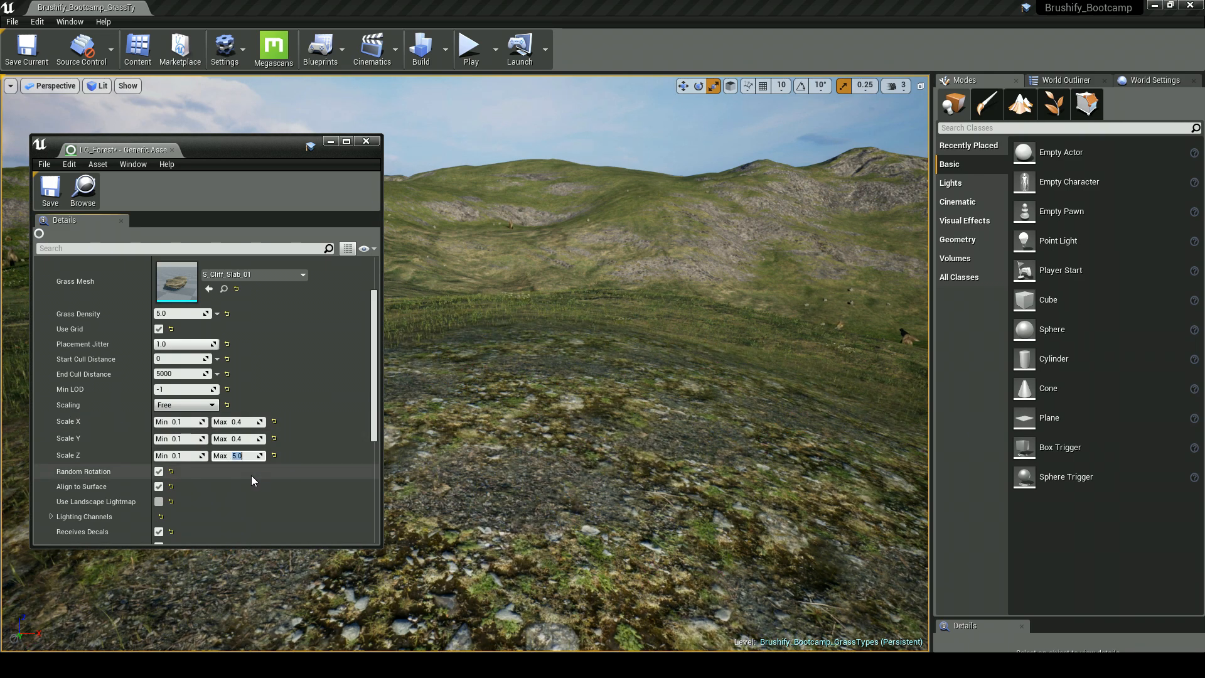
{"action": "right_click_drag", "start_coordinate": [489, 433], "coordinate": [449, 443]}
{"action": "key", "text": "w"}
Step: Return the cliff slab variety's maximum Scale Z to 0.4 and its Scaling to Uniform
{"action": "left_click", "coordinate": [242, 456]}
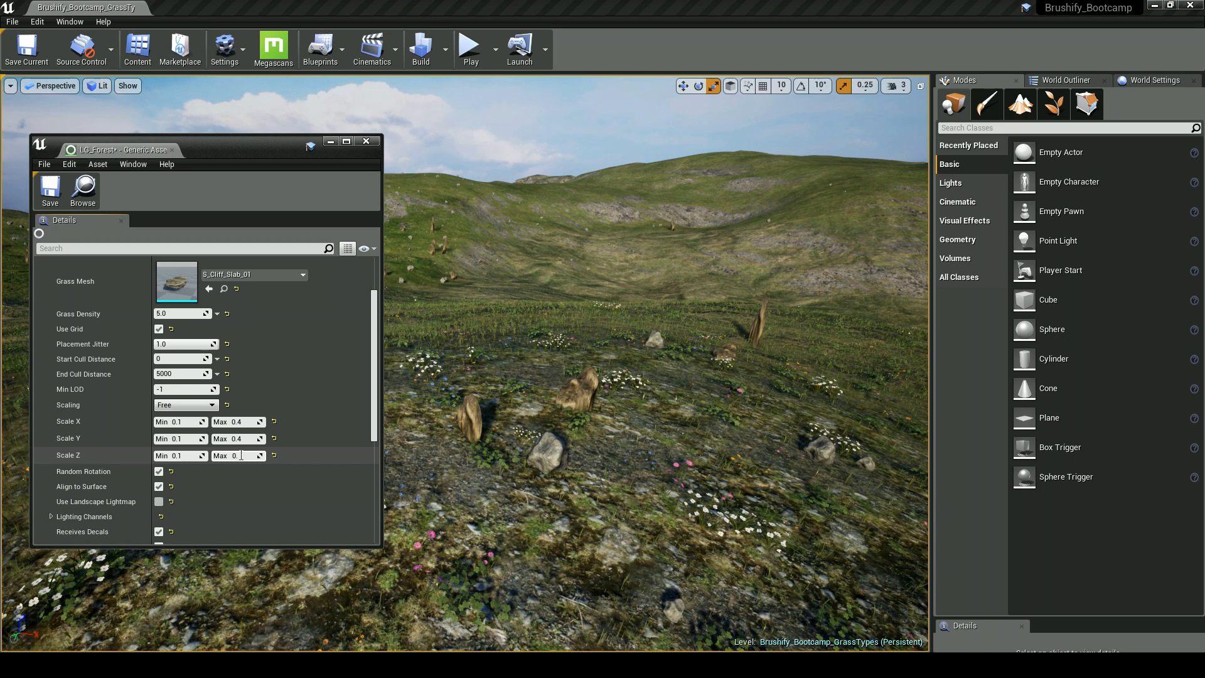
{"action": "key", "text": "Return"}
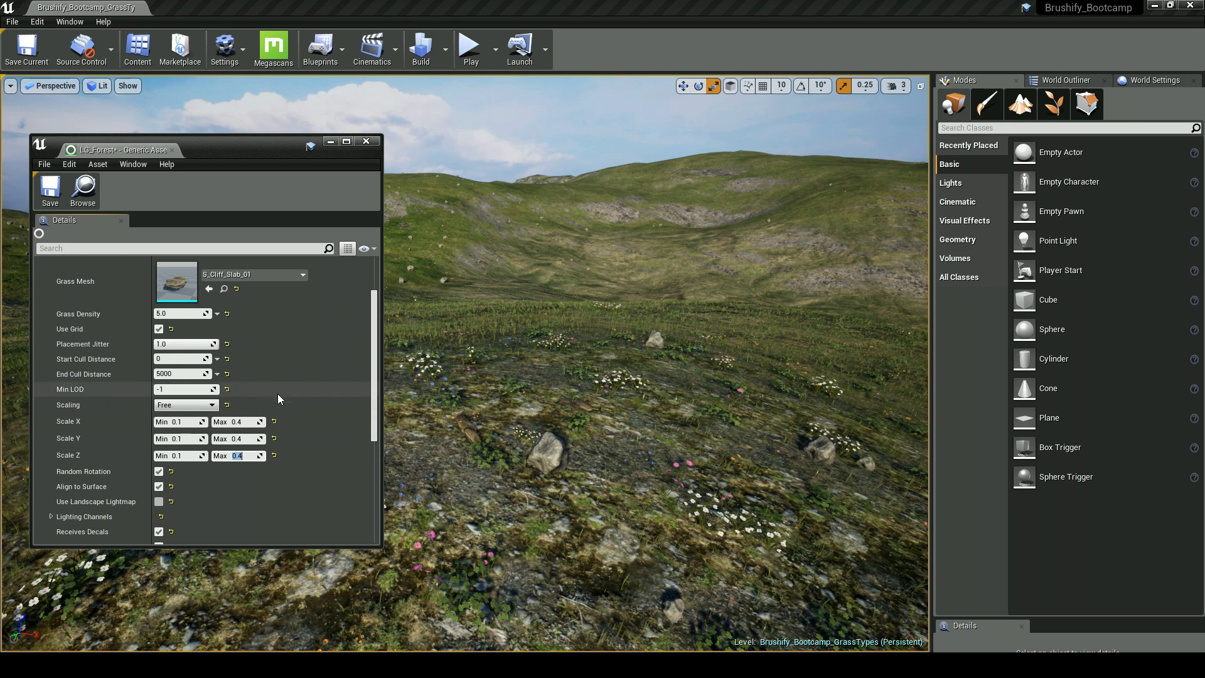
{"action": "left_click", "coordinate": [180, 374]}
{"action": "right_click_drag", "start_coordinate": [489, 383], "coordinate": [534, 404]}
{"action": "key", "text": "s"}
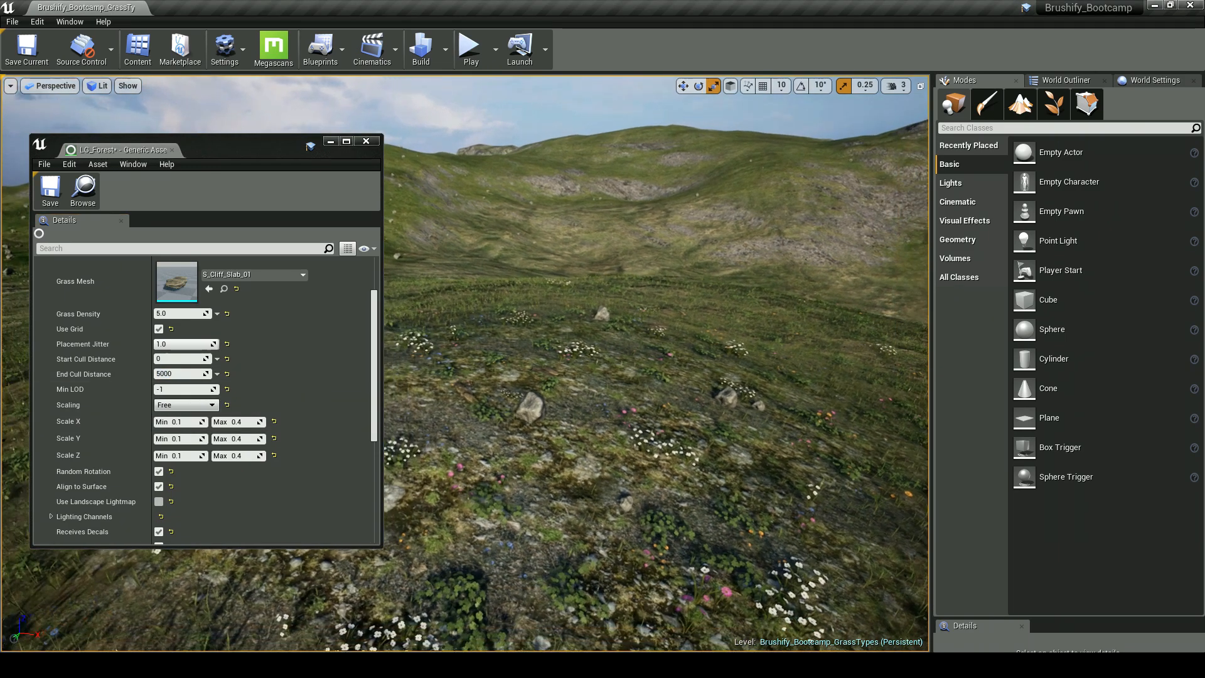
{"action": "left_click", "coordinate": [186, 404]}
{"action": "left_click", "coordinate": [193, 418]}
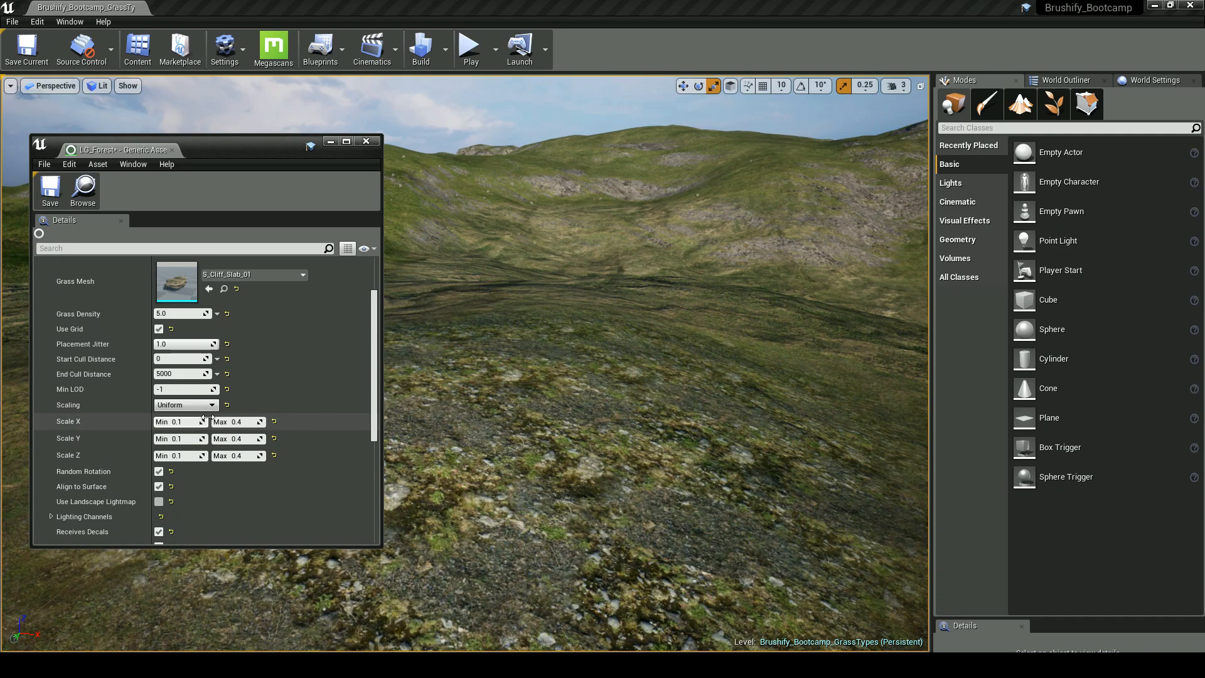
Step: Examine the End Cull Distance, Start Cull Distance and Use Grid settings of the cliff slab variety
{"action": "left_click", "coordinate": [186, 375]}
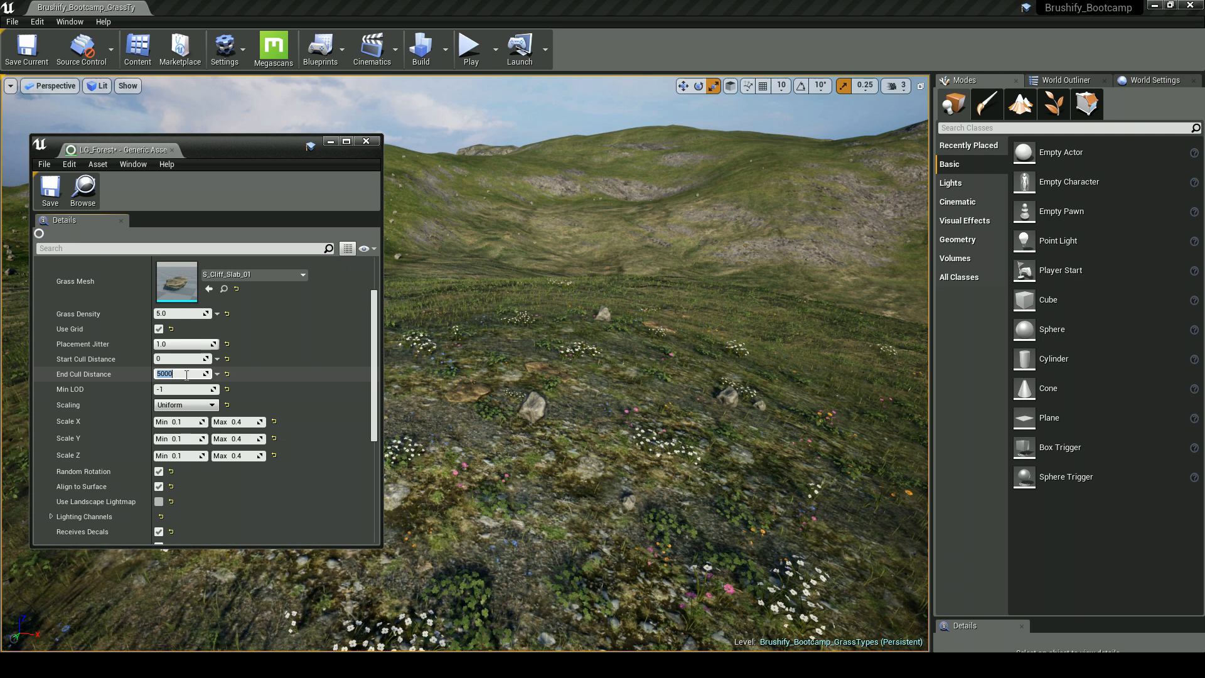
{"action": "left_click", "coordinate": [184, 360]}
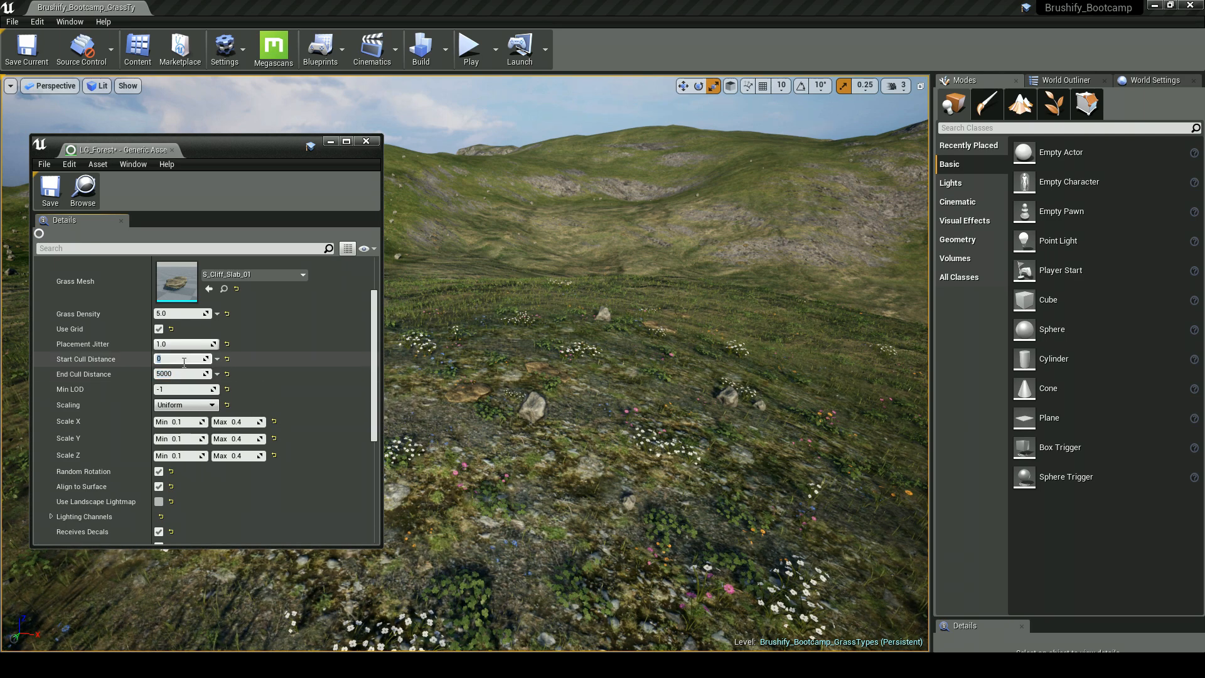
{"action": "scroll", "coordinate": [184, 362], "scroll_direction": "up", "scroll_amount": 2}
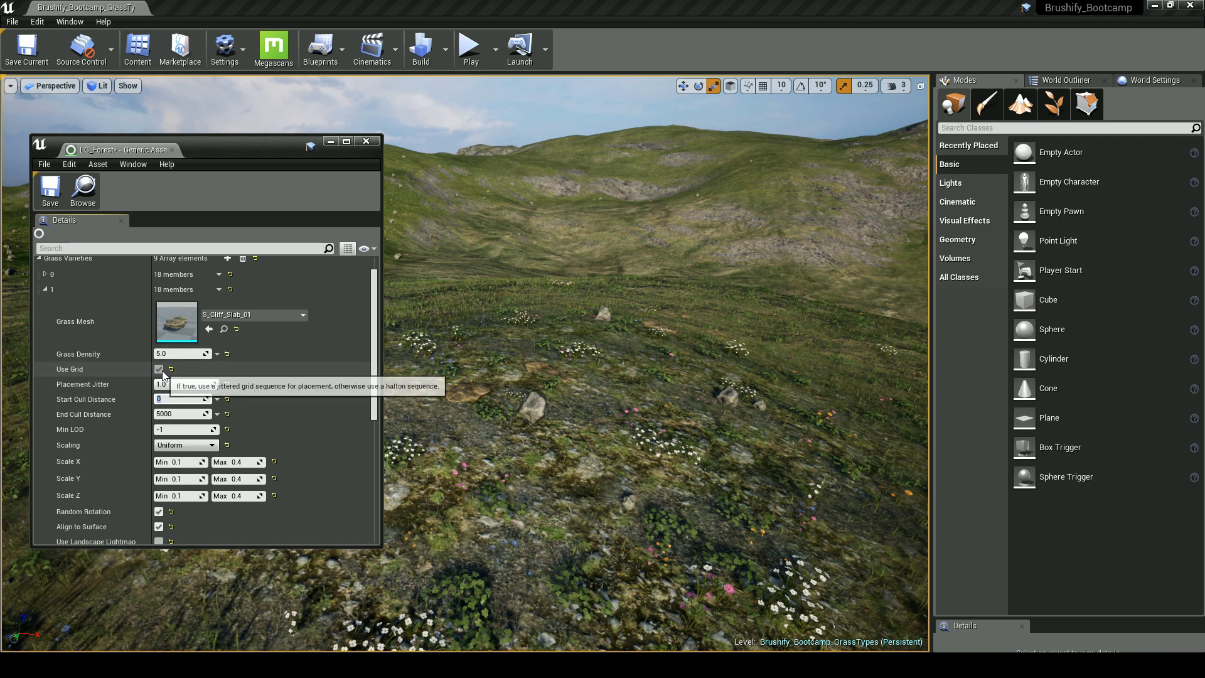
Step: Set the Placement Jitter of the cliff slab variety to 0
{"action": "left_click", "coordinate": [175, 383]}
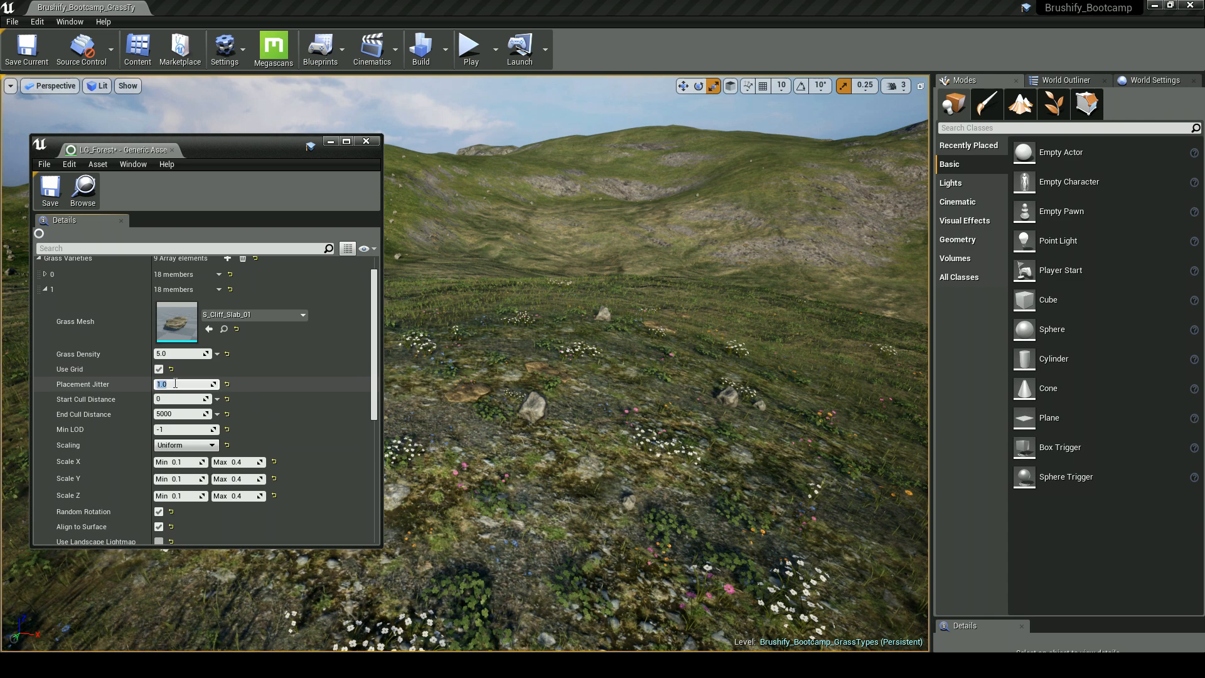
{"action": "type", "text": "0"}
{"action": "key", "text": "Return"}
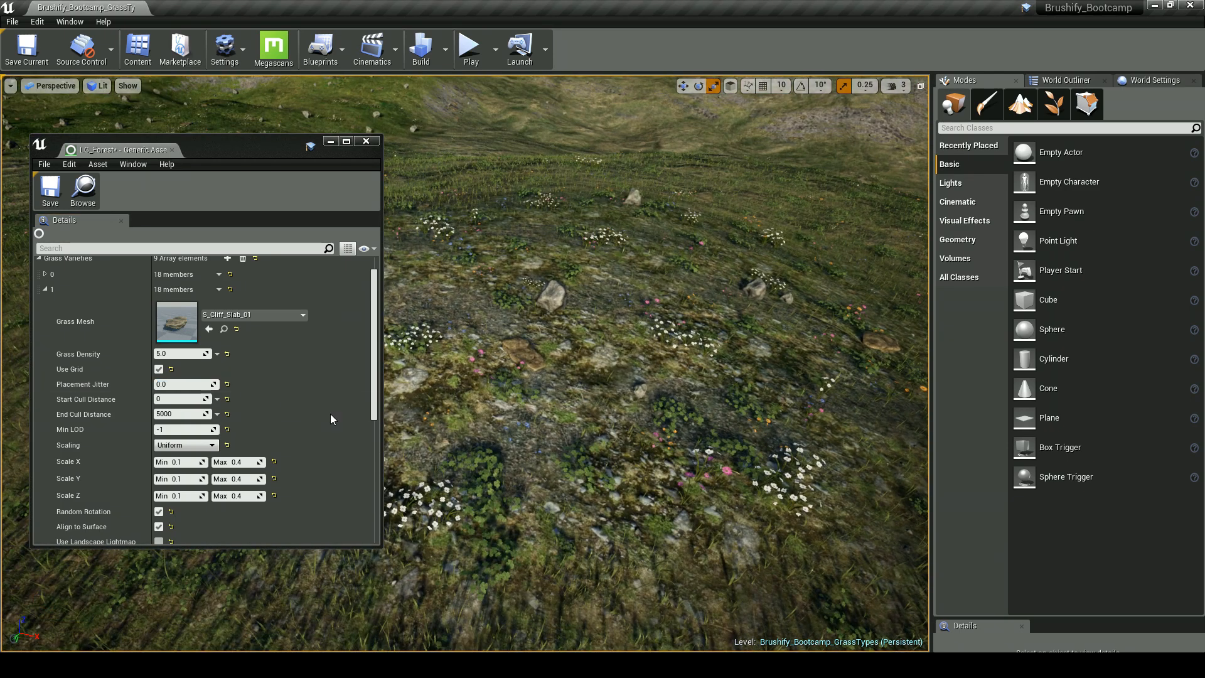
Step: Set the cliff slab variety's Grass Density to 25 and examine the rock placement pattern from above
{"action": "left_click", "coordinate": [177, 353]}
{"action": "type", "text": "25"}
{"action": "key", "text": "Return"}
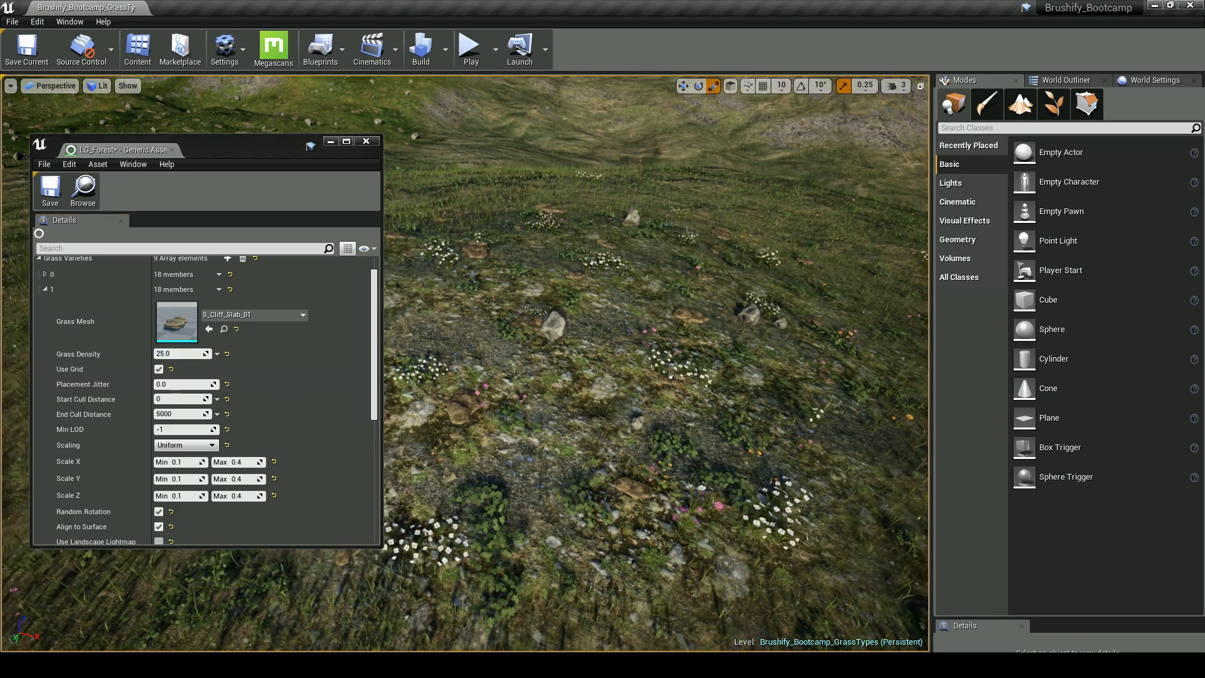
{"action": "right_click_drag", "start_coordinate": [603, 364], "coordinate": [453, 220]}
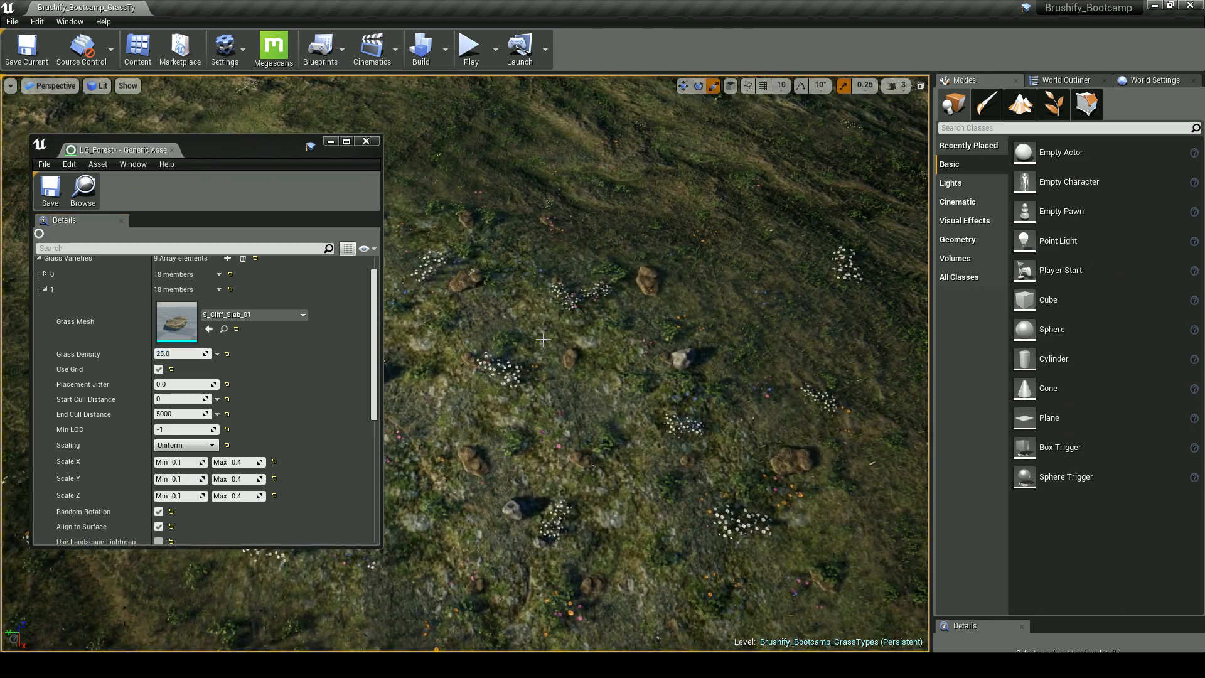
Step: Set the cliff slab variety's Grass Density to 55 and examine the rock grid from above
{"action": "left_click", "coordinate": [182, 353]}
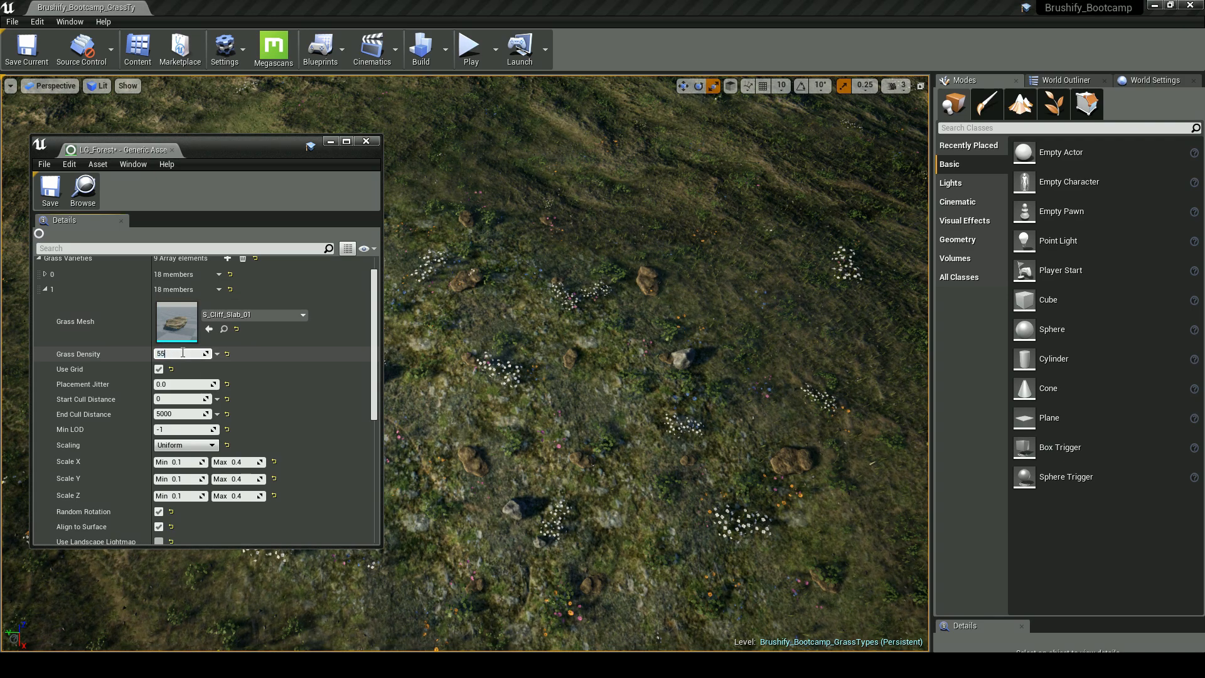
{"action": "key", "text": "Return"}
{"action": "right_click_drag", "start_coordinate": [476, 360], "coordinate": [544, 513]}
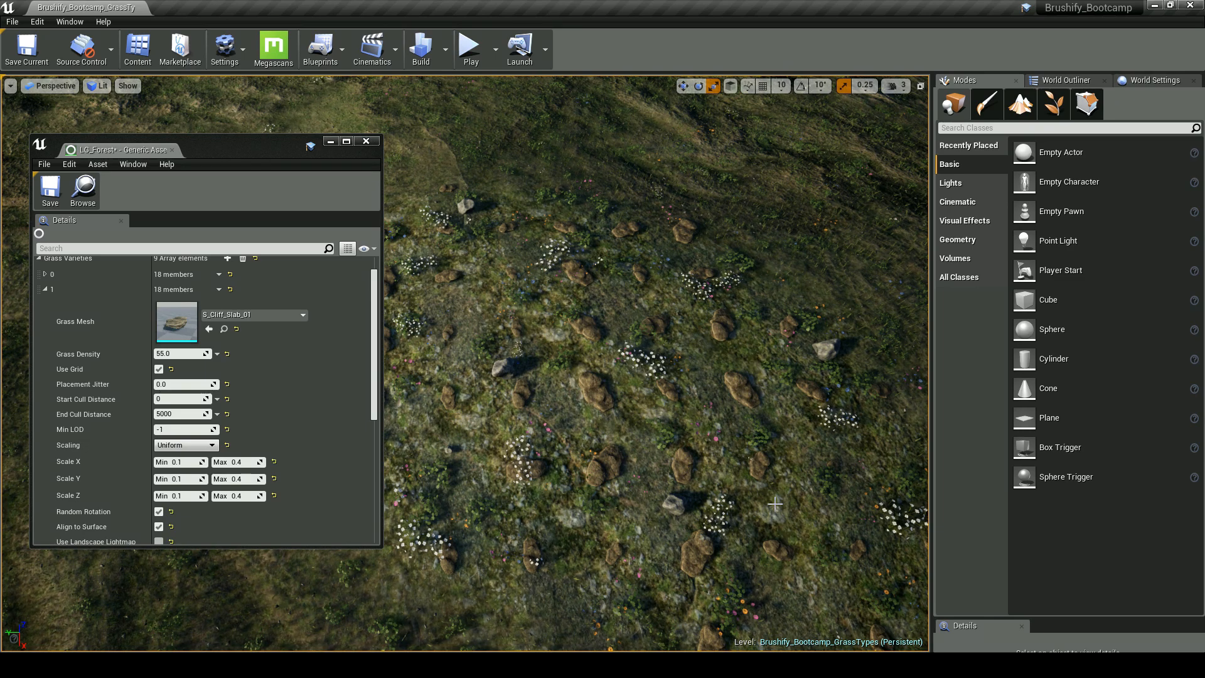
Step: Try the cliff slab variety with Placement Jitter 1.0 and Use Grid off, restoring the grid and a jitter of 0
{"action": "left_click_drag", "start_coordinate": [174, 384], "coordinate": [189, 384]}
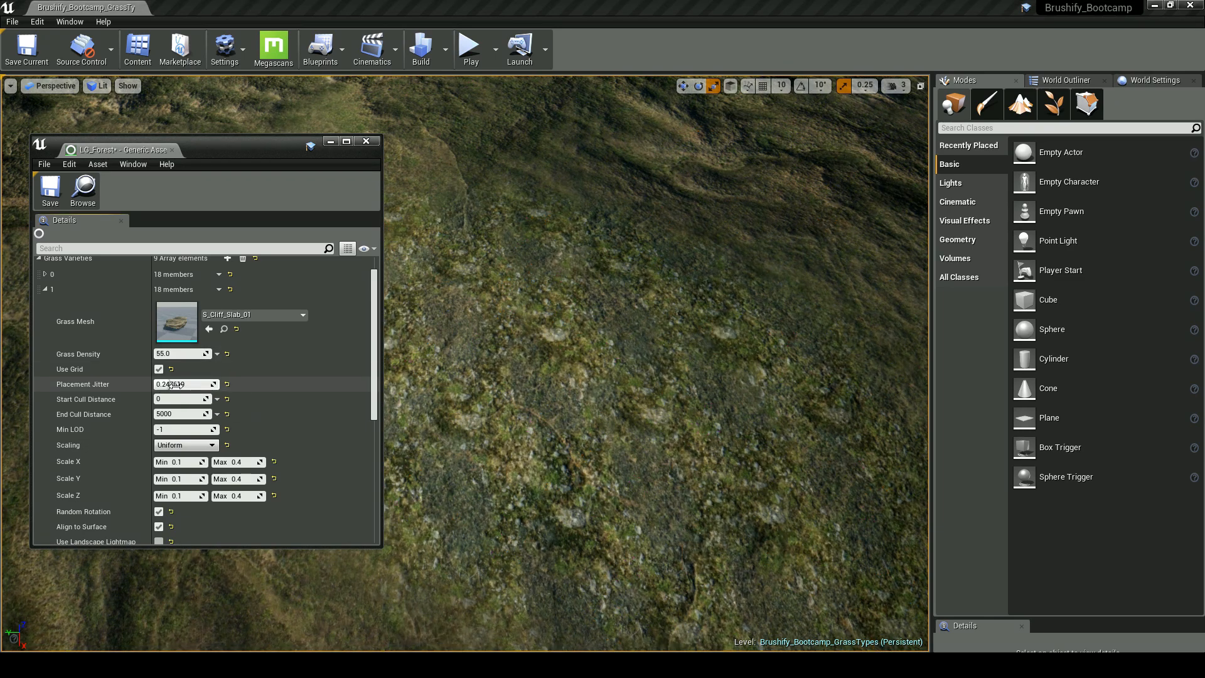
{"action": "left_click_drag", "start_coordinate": [175, 384], "coordinate": [207, 384]}
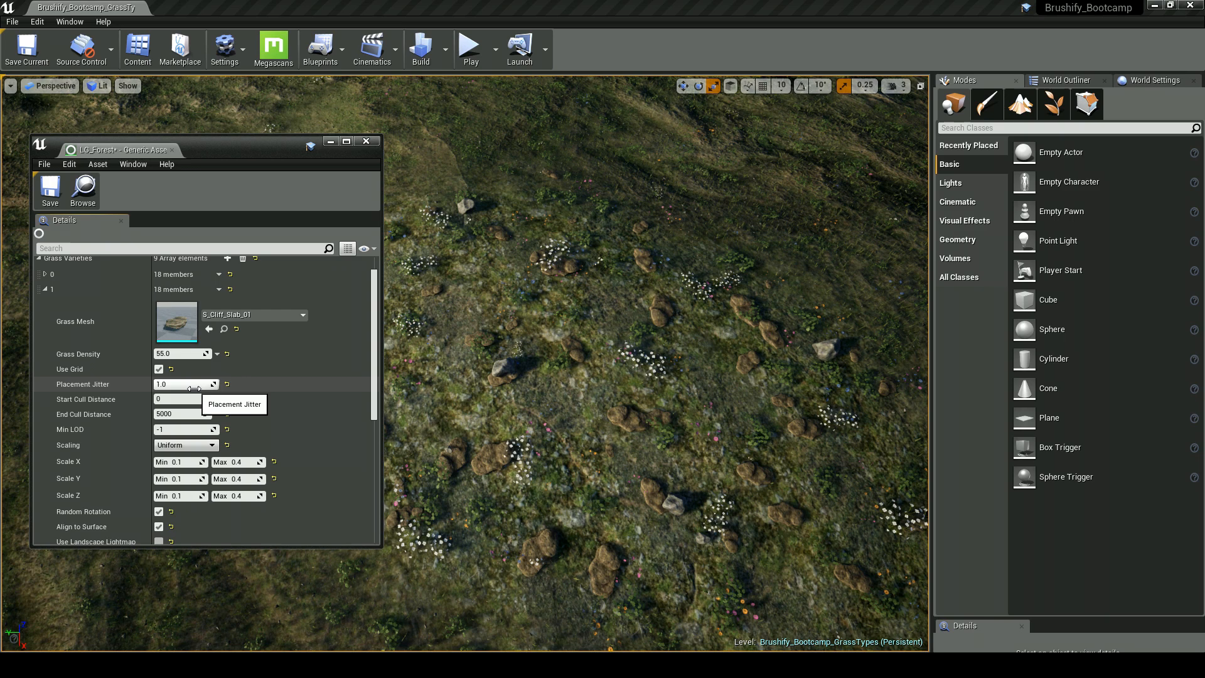
{"action": "left_click", "coordinate": [158, 369]}
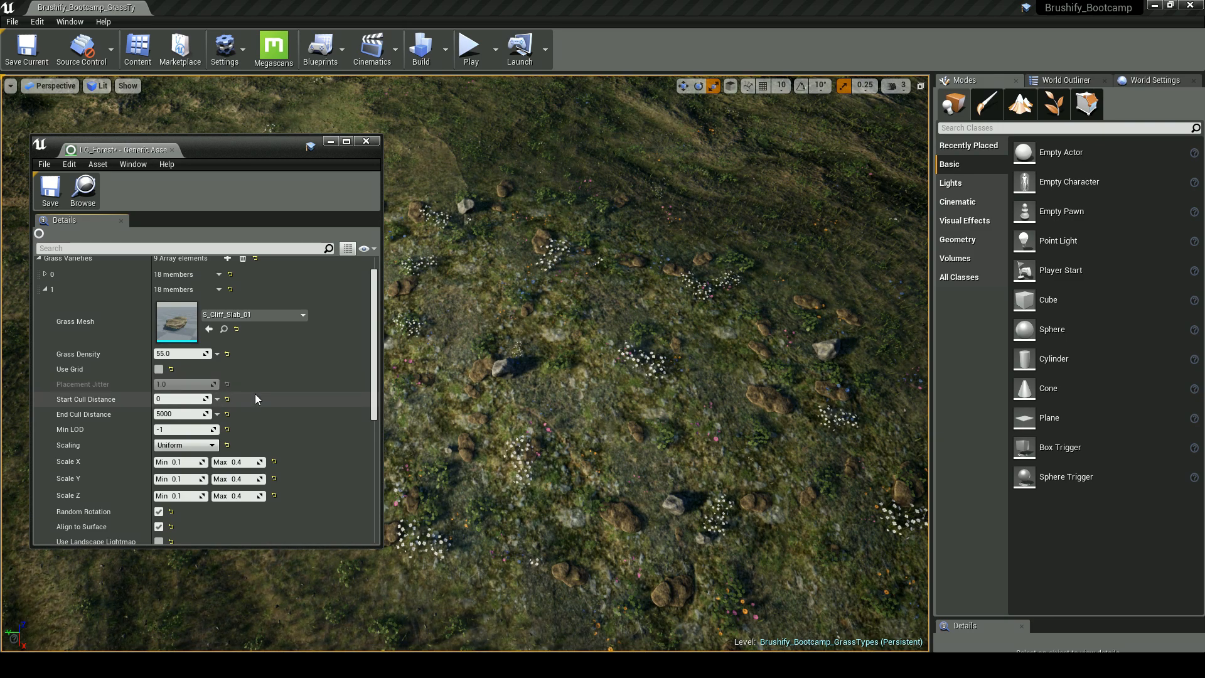
{"action": "left_click", "coordinate": [159, 370]}
{"action": "left_click_drag", "start_coordinate": [217, 384], "coordinate": [212, 384]}
Step: Set the cliff slab variety's Placement Jitter to 1.0 and inspect the scattered rocks from closer to the ground
{"action": "left_click", "coordinate": [188, 385]}
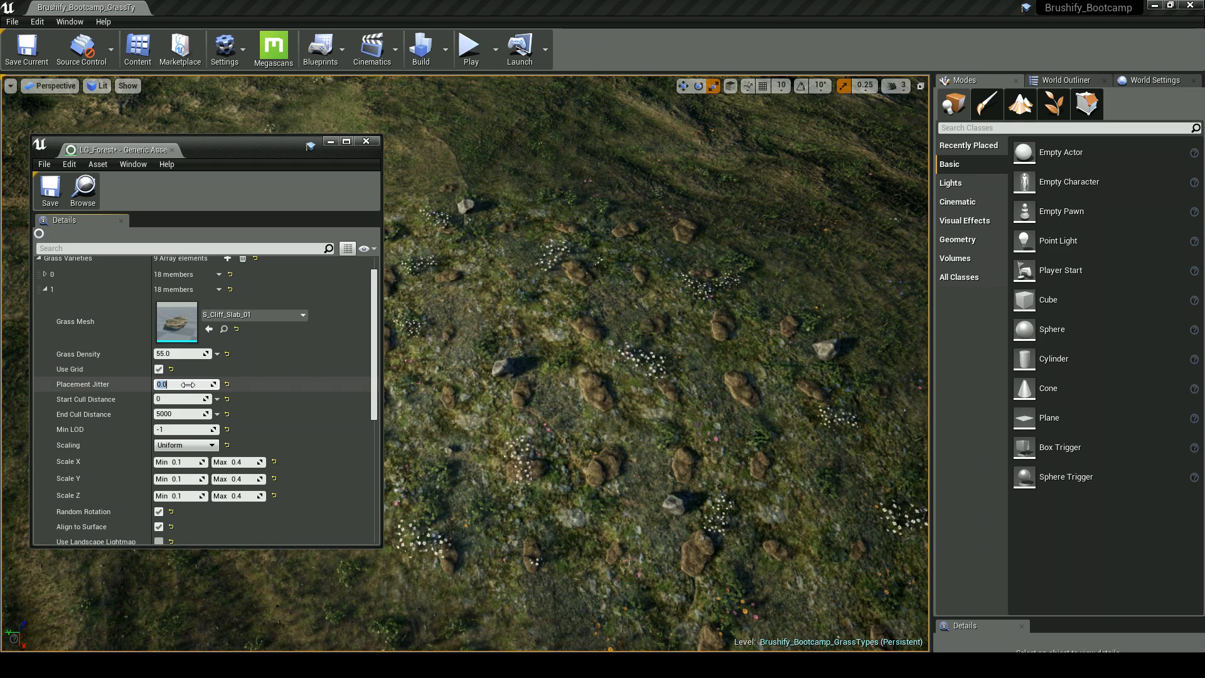
{"action": "key", "text": "Return"}
{"action": "scroll", "coordinate": [274, 428], "scroll_direction": "down", "scroll_amount": 3}
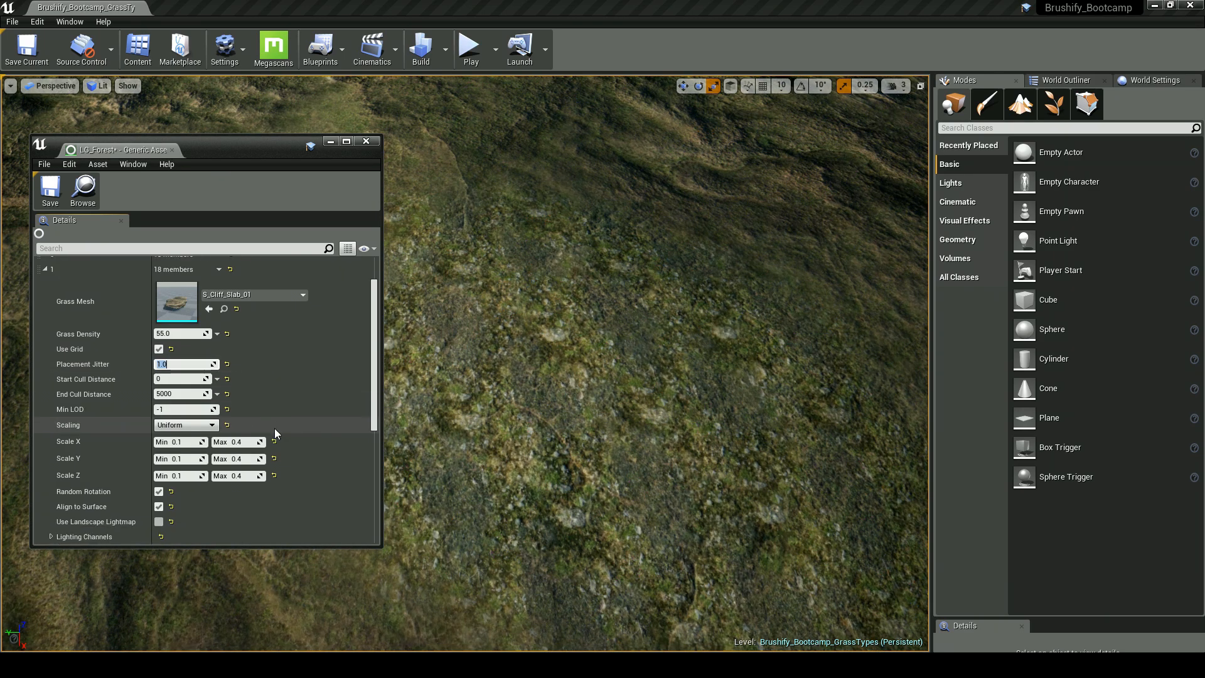
{"action": "right_click_drag", "start_coordinate": [652, 377], "coordinate": [674, 320]}
{"action": "key", "text": "w"}
{"action": "key", "text": "s"}
Step: Examine the settings of the S_Cliff_Slab_02 and S_Clovers_01 varieties and look at the clovers up close in the landscape
{"action": "scroll", "coordinate": [271, 418], "scroll_direction": "up", "scroll_amount": 4}
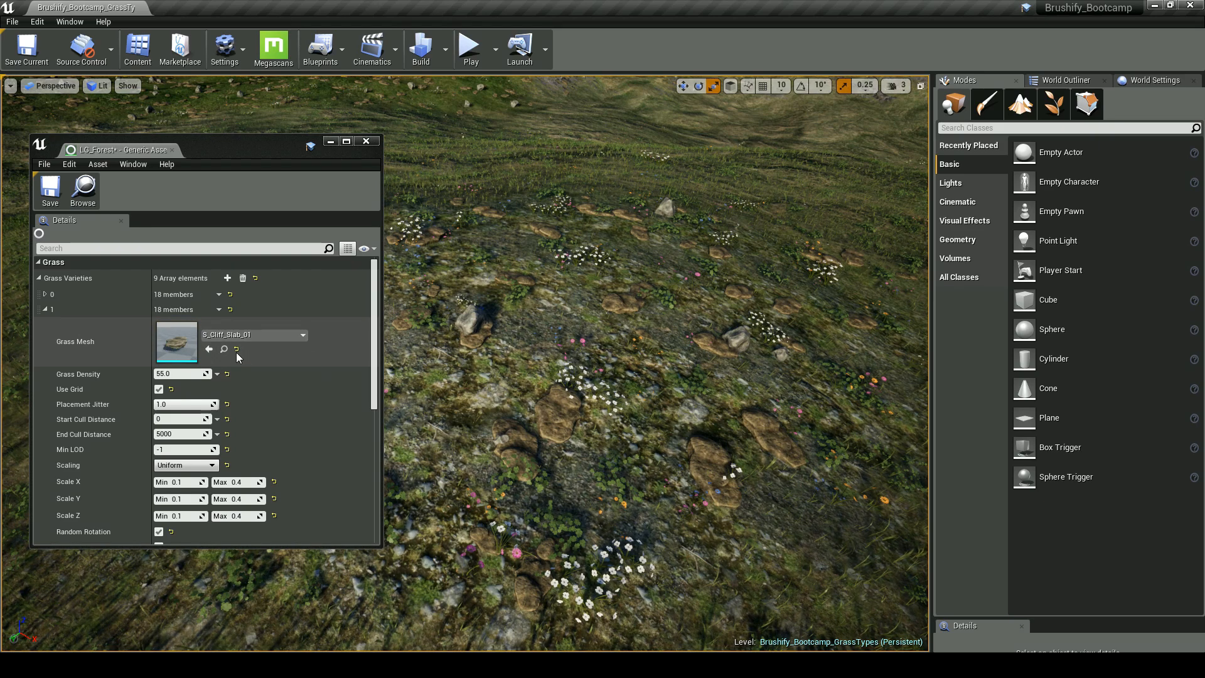
{"action": "left_click", "coordinate": [45, 309]}
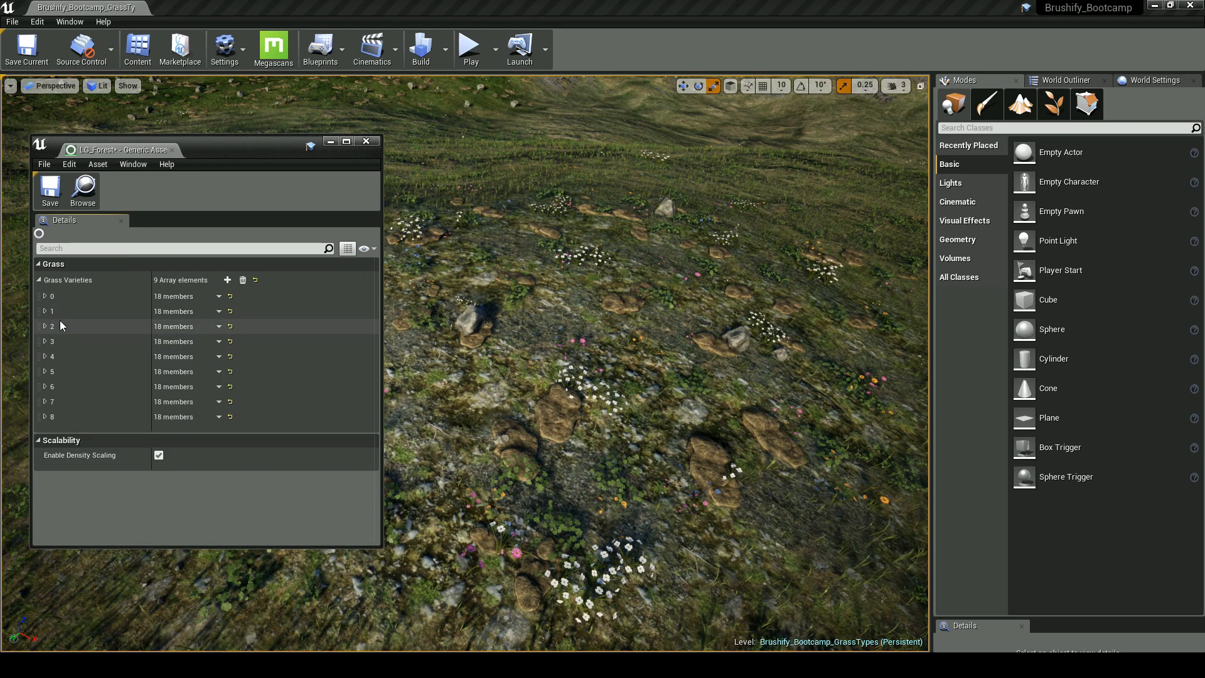
{"action": "left_click", "coordinate": [46, 326]}
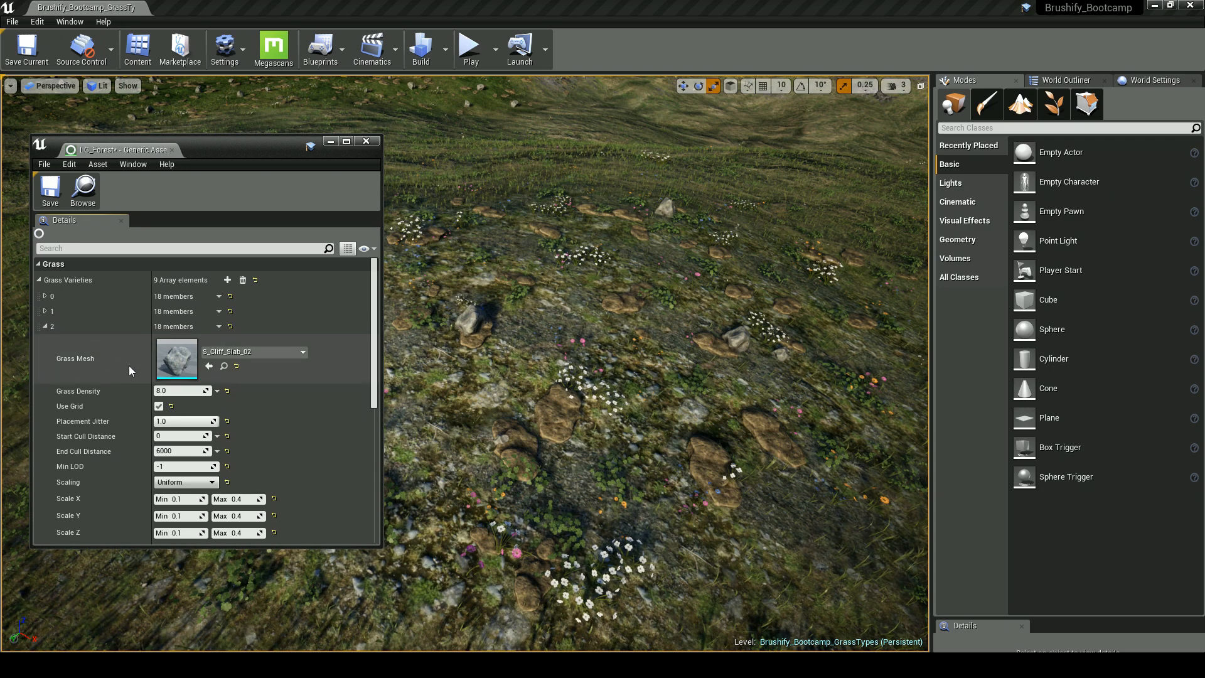
{"action": "left_click", "coordinate": [45, 327]}
{"action": "left_click", "coordinate": [45, 341]}
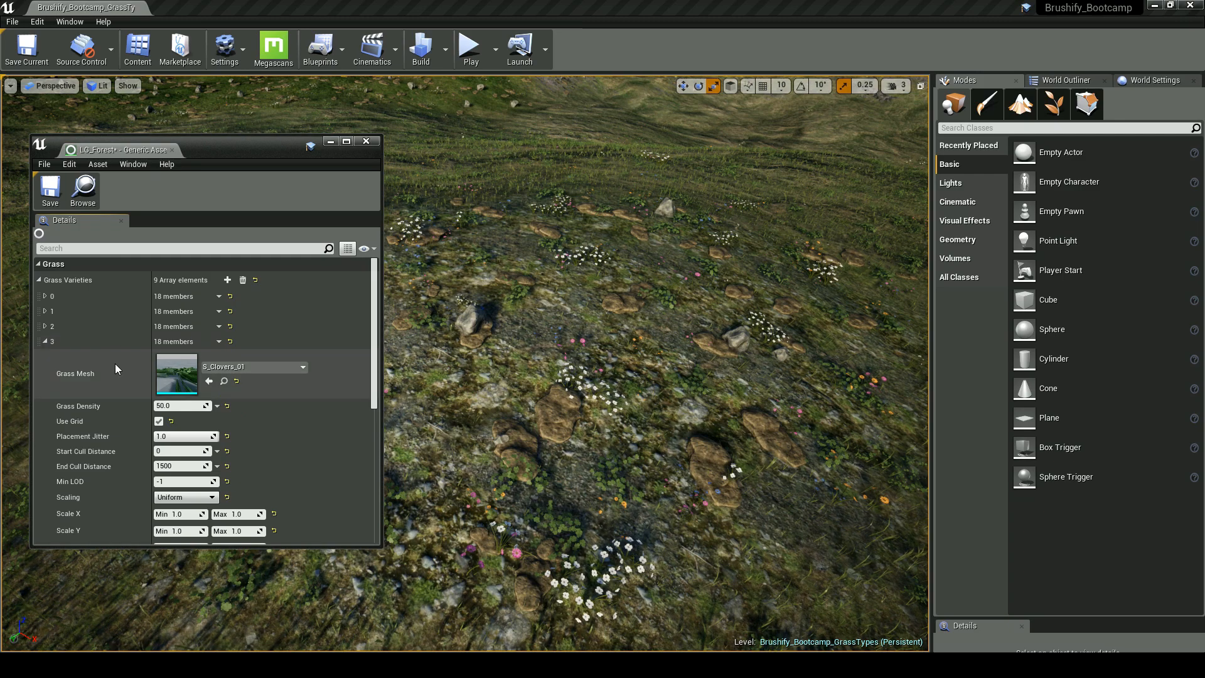
{"action": "right_click_drag", "start_coordinate": [520, 428], "coordinate": [519, 487]}
{"action": "key", "text": "w"}
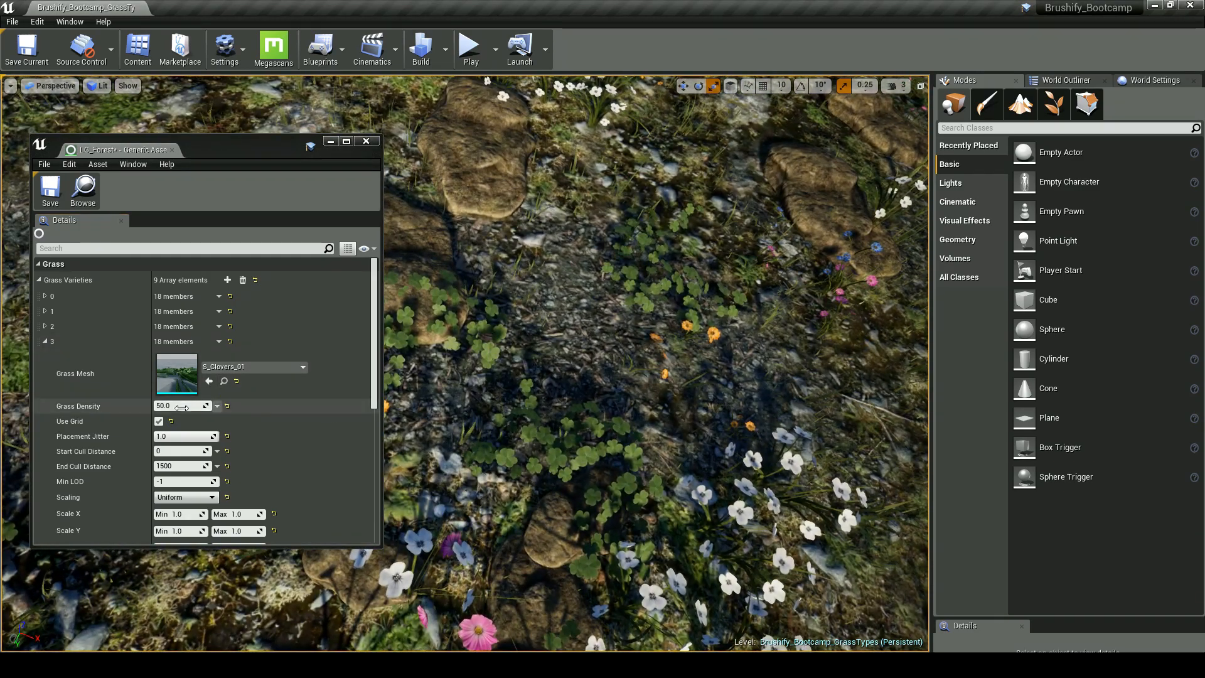
{"action": "left_click", "coordinate": [45, 341]}
Step: Set the S_Flowers_01_Small variety's Grass Density to 250 and examine the spread of flowers across the landscape
{"action": "left_click", "coordinate": [45, 356]}
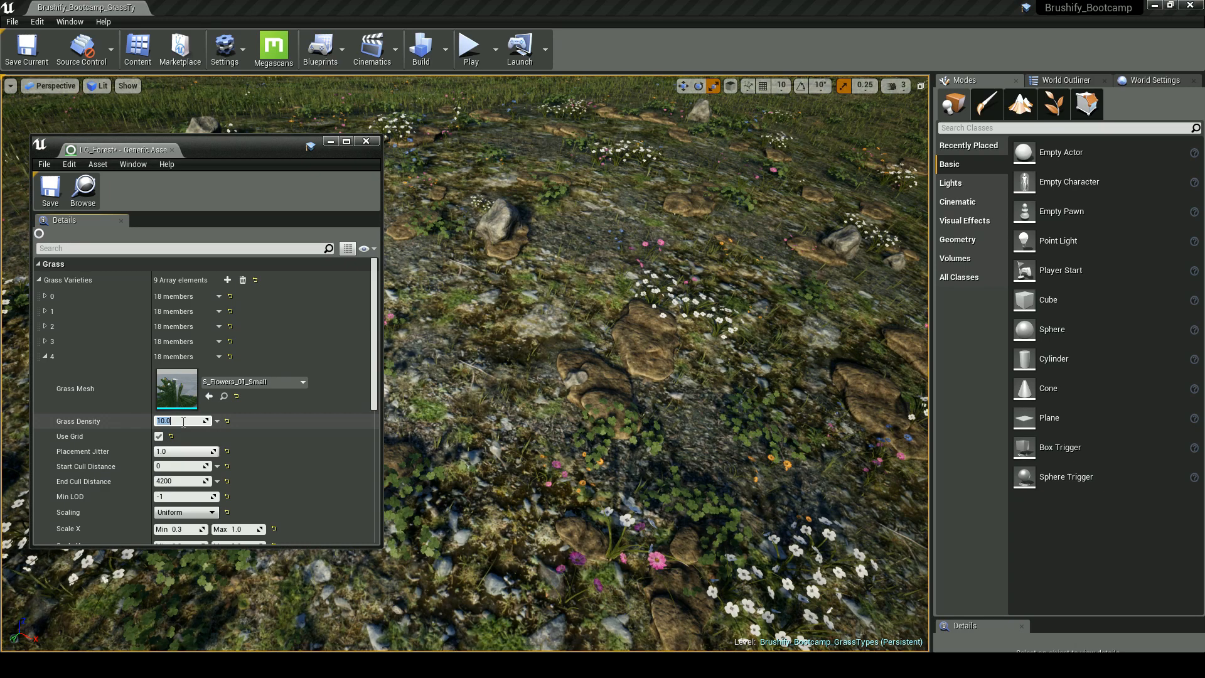
{"action": "key", "text": "Return"}
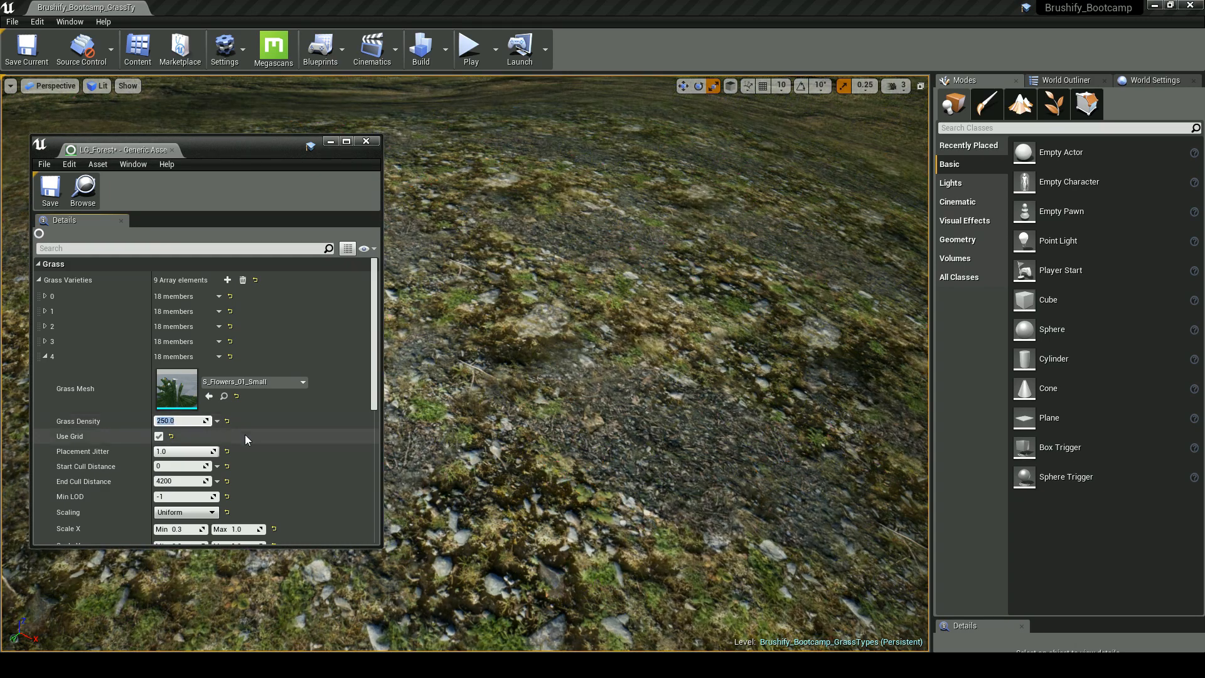
{"action": "right_click_drag", "start_coordinate": [539, 389], "coordinate": [499, 431]}
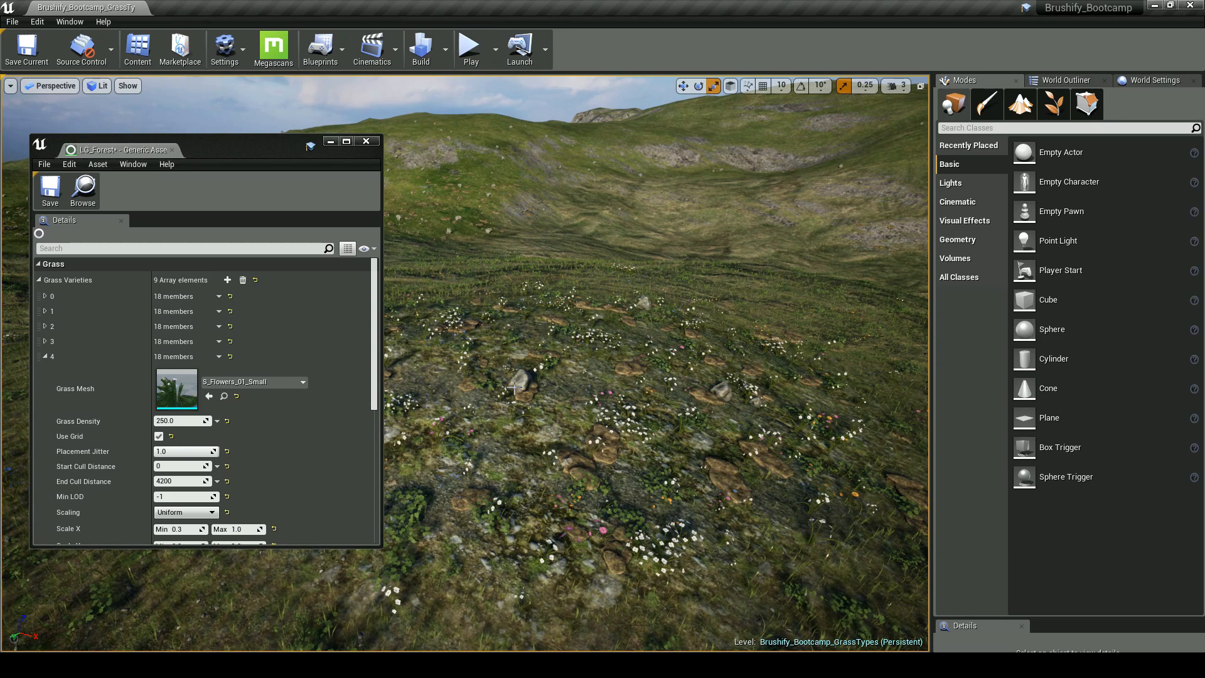
{"action": "right_click_drag", "start_coordinate": [538, 404], "coordinate": [479, 345]}
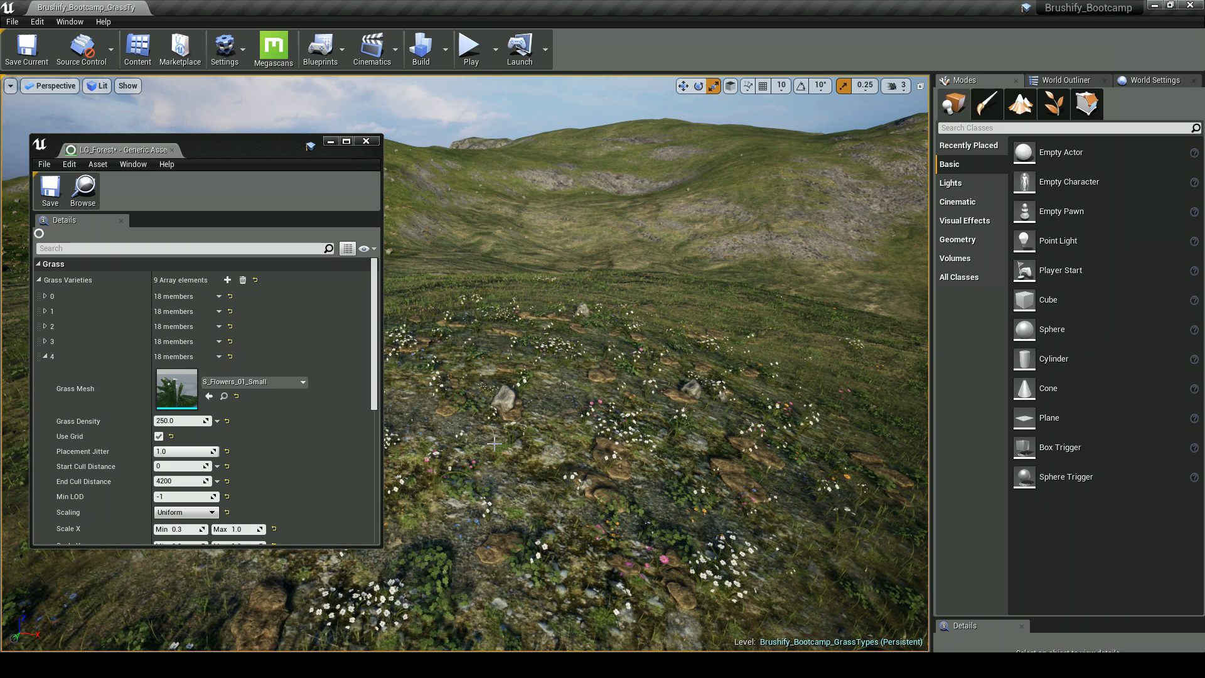
{"action": "right_click_drag", "start_coordinate": [494, 444], "coordinate": [464, 436]}
{"action": "scroll", "coordinate": [302, 432], "scroll_direction": "down", "scroll_amount": 2}
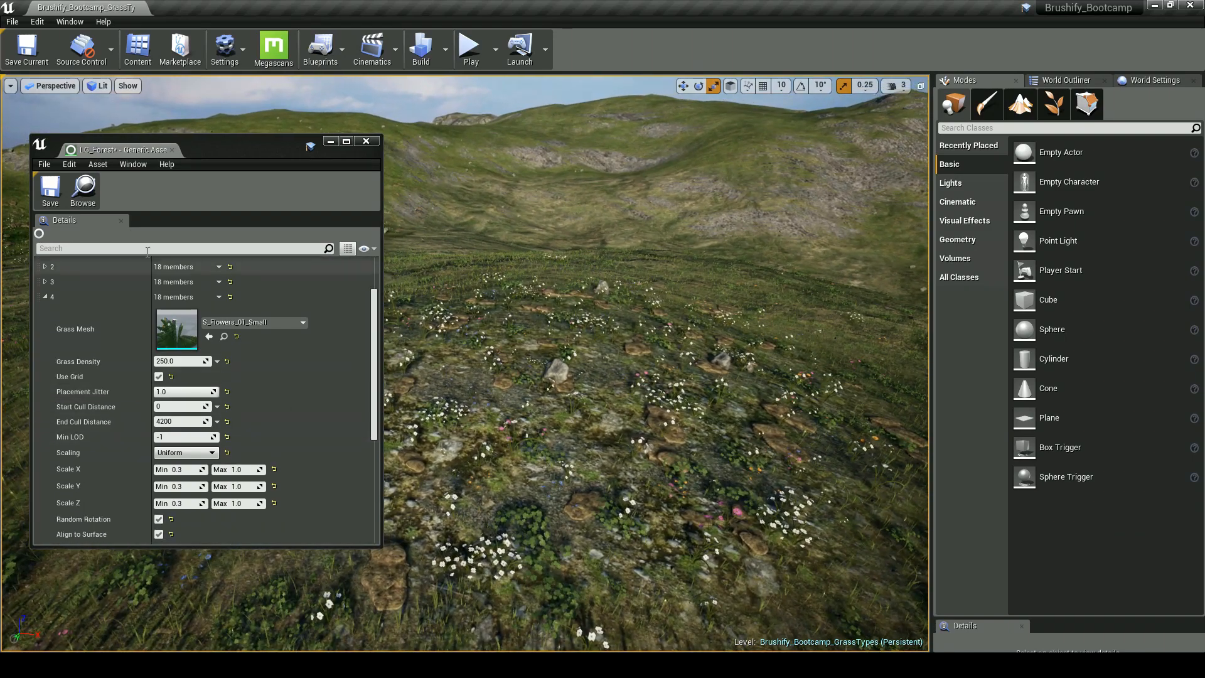
Step: Open the LG_DesertRocks grass type, examine the mesh and settings of each of its varieties, and close it again
{"action": "left_click", "coordinate": [84, 188]}
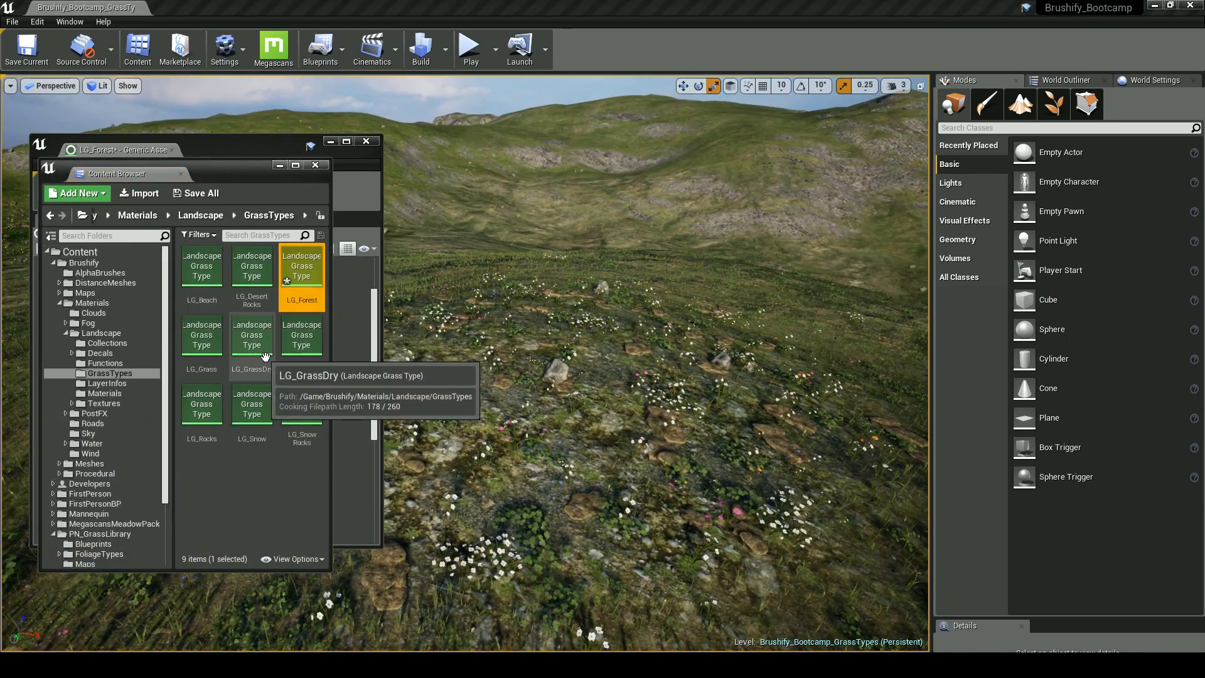
{"action": "double_click", "coordinate": [258, 298]}
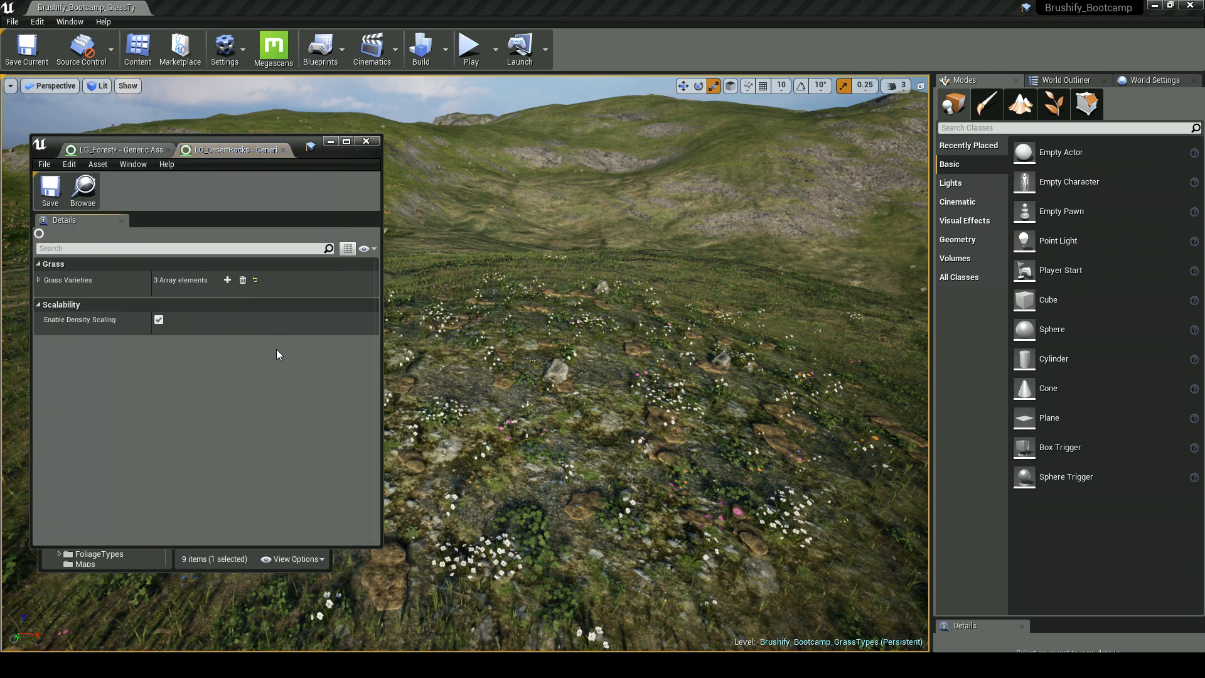
{"action": "left_click", "coordinate": [39, 280]}
{"action": "left_click", "coordinate": [45, 296]}
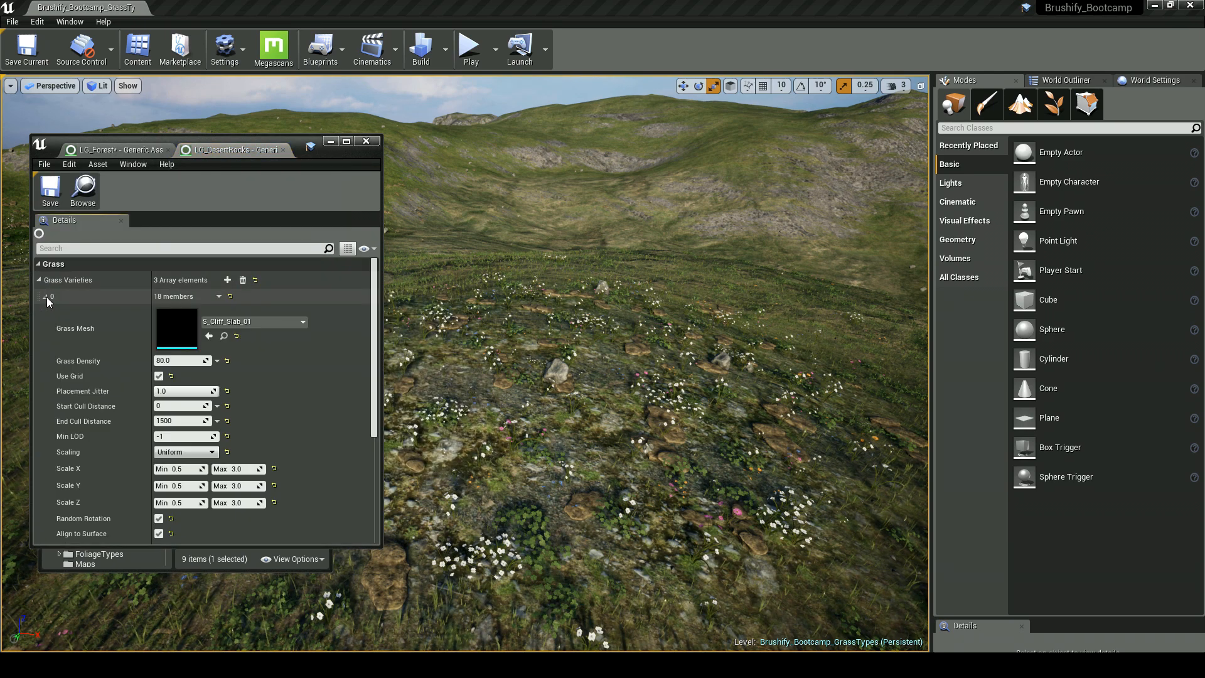
{"action": "left_click", "coordinate": [46, 296]}
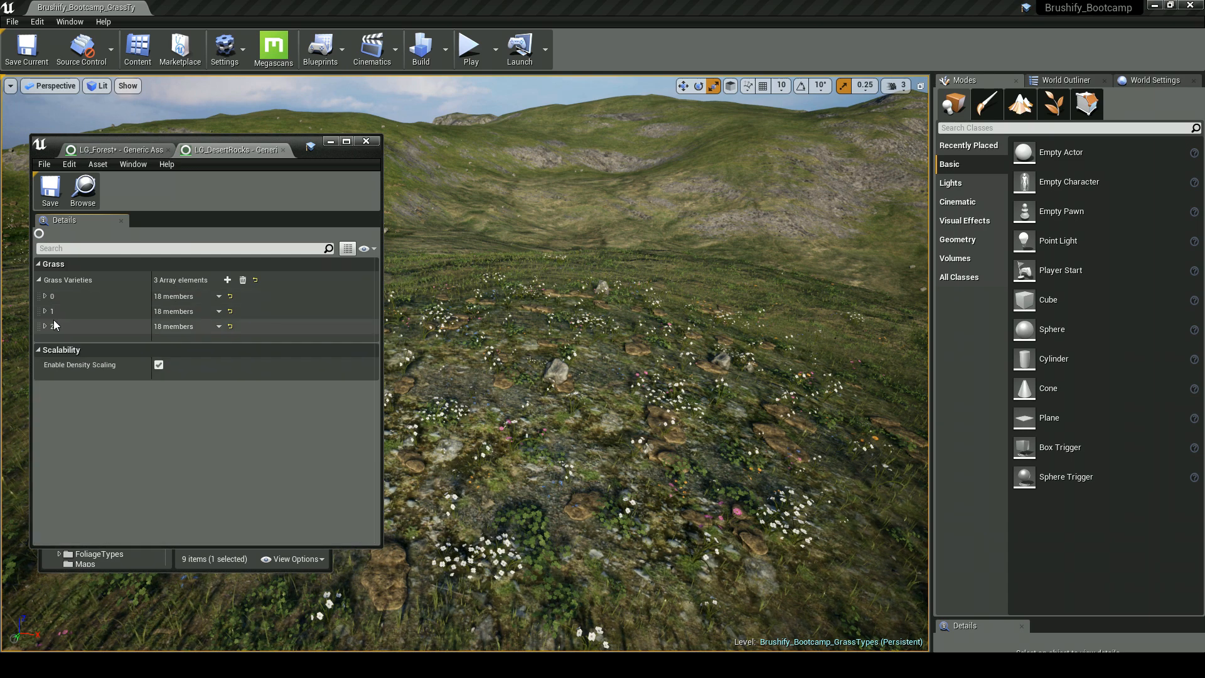
{"action": "left_click", "coordinate": [45, 311]}
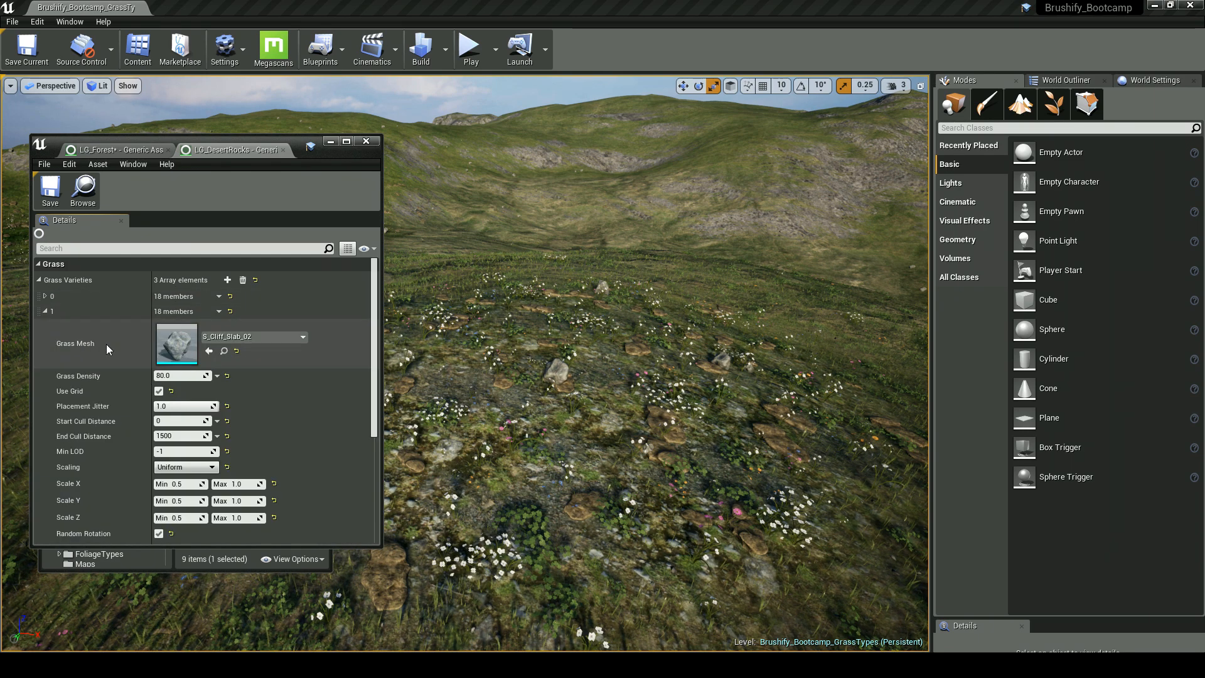
{"action": "left_click", "coordinate": [47, 312]}
{"action": "left_click", "coordinate": [47, 327]}
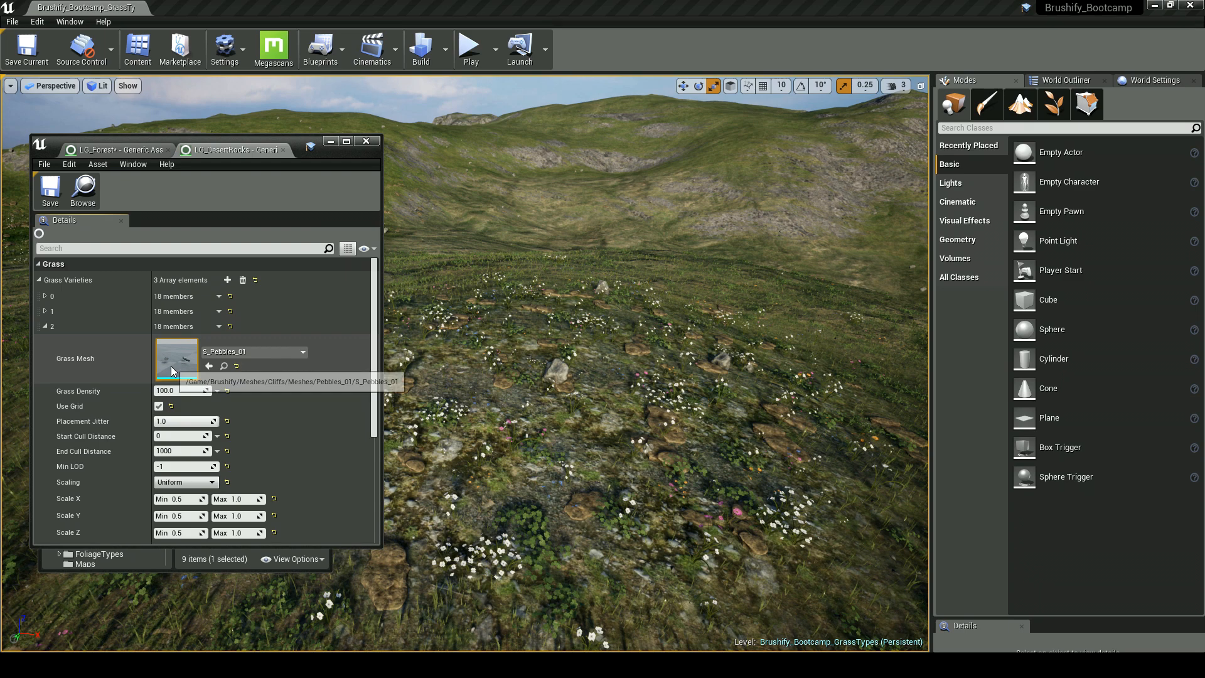
{"action": "left_click", "coordinate": [46, 312]}
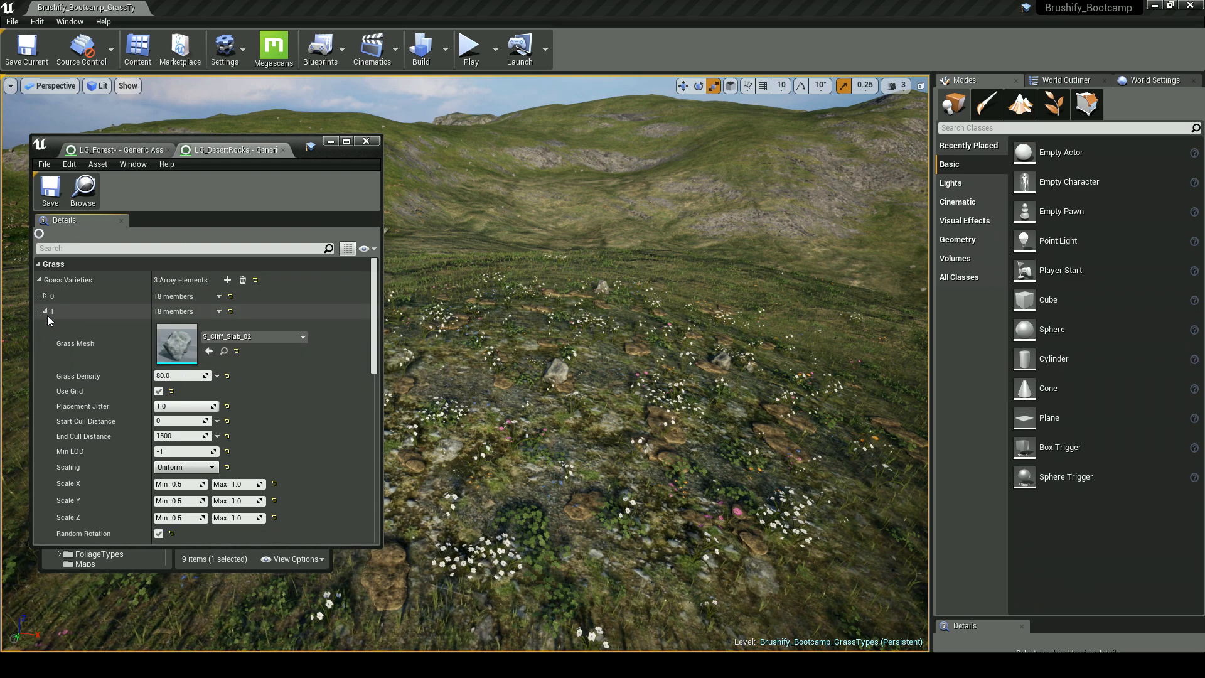
{"action": "left_click", "coordinate": [46, 297]}
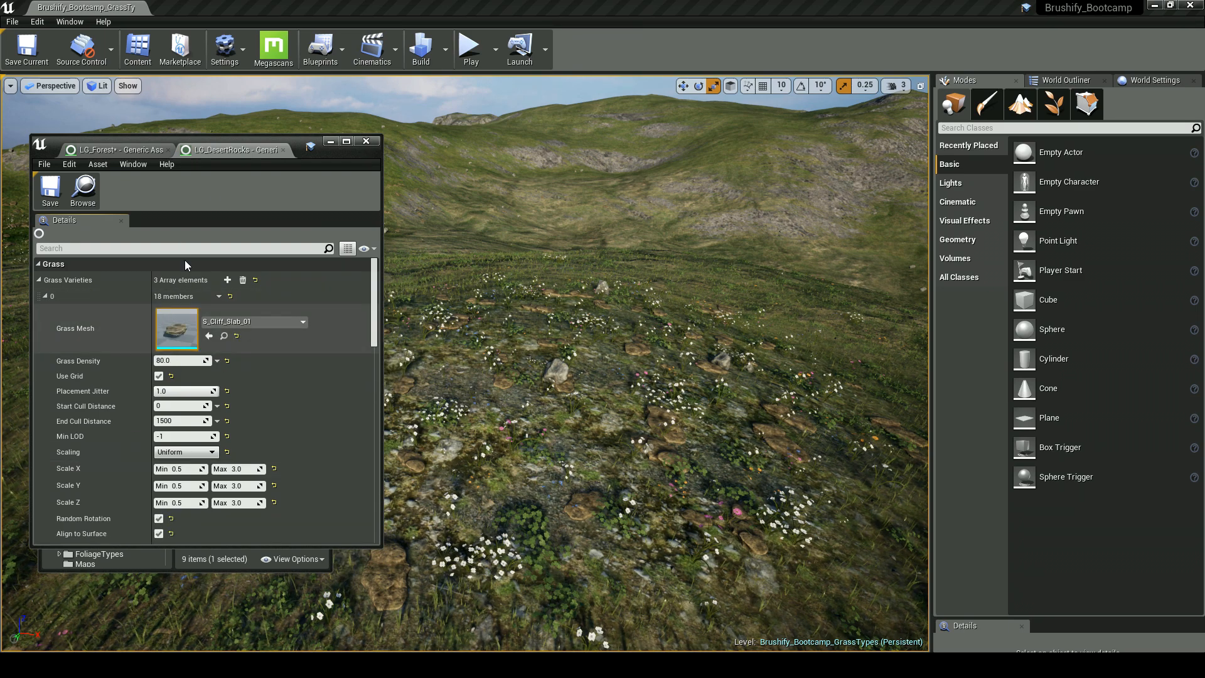
{"action": "left_click", "coordinate": [283, 150]}
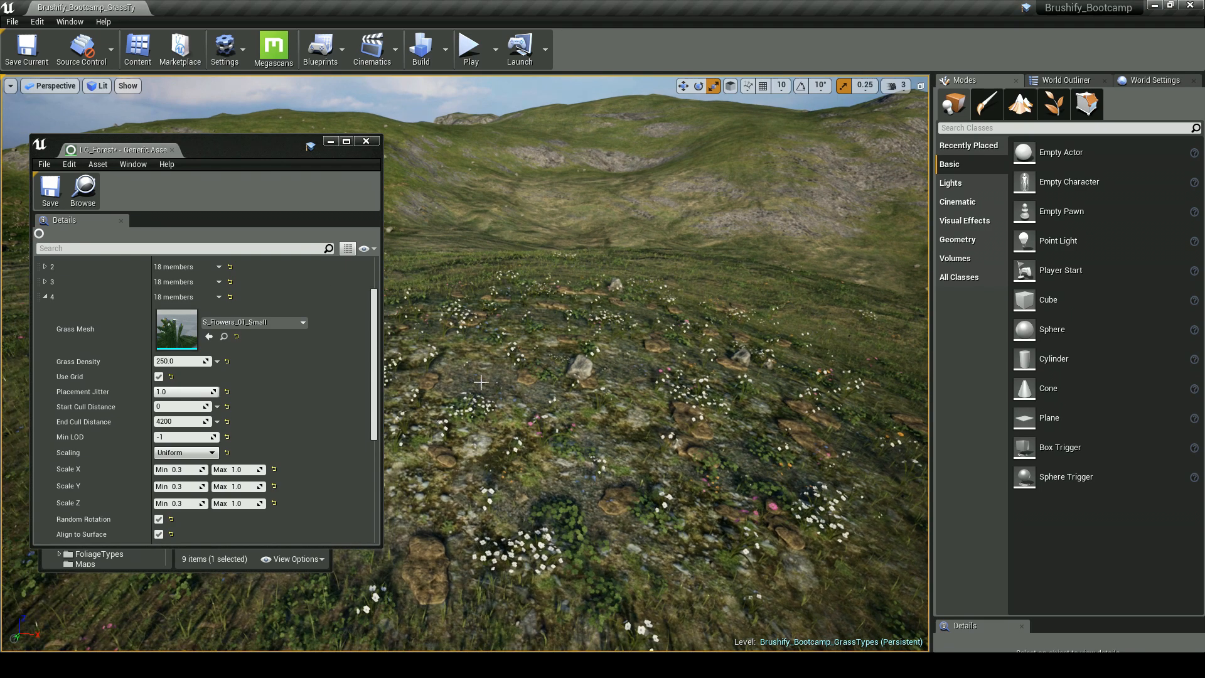
Step: Set the S_Flowers_01_Small variety's Grass Density in LG_Forest to 15
{"action": "left_click", "coordinate": [126, 197]}
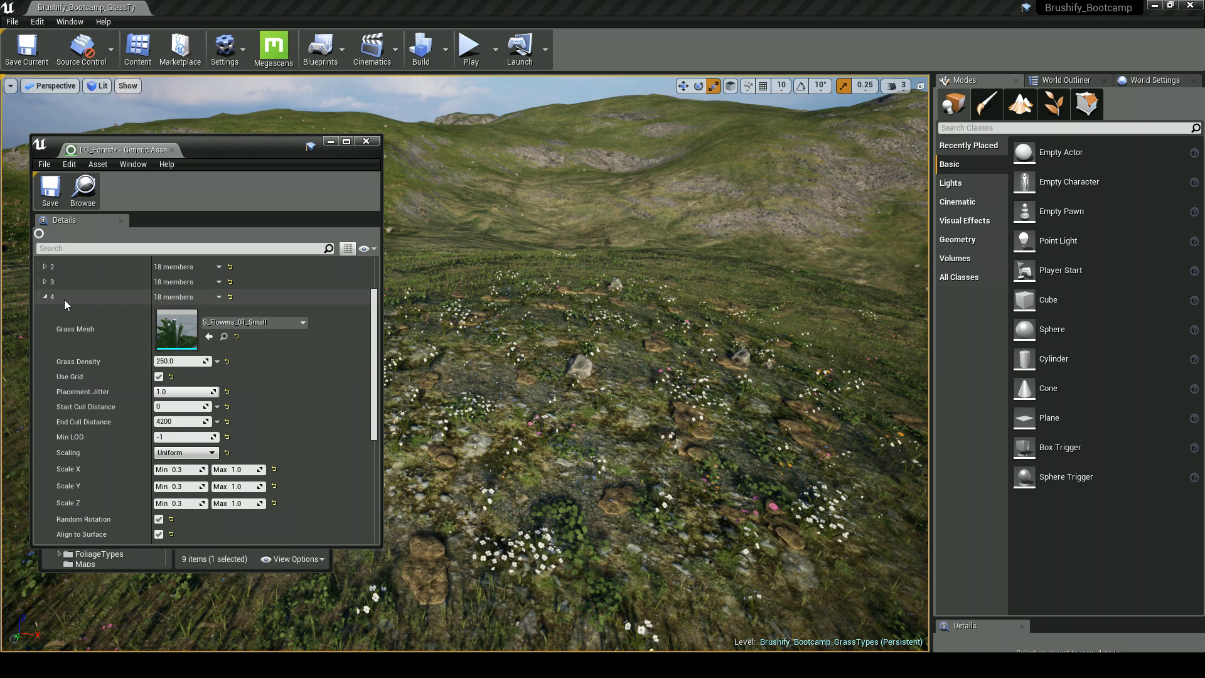
{"action": "left_click", "coordinate": [45, 298]}
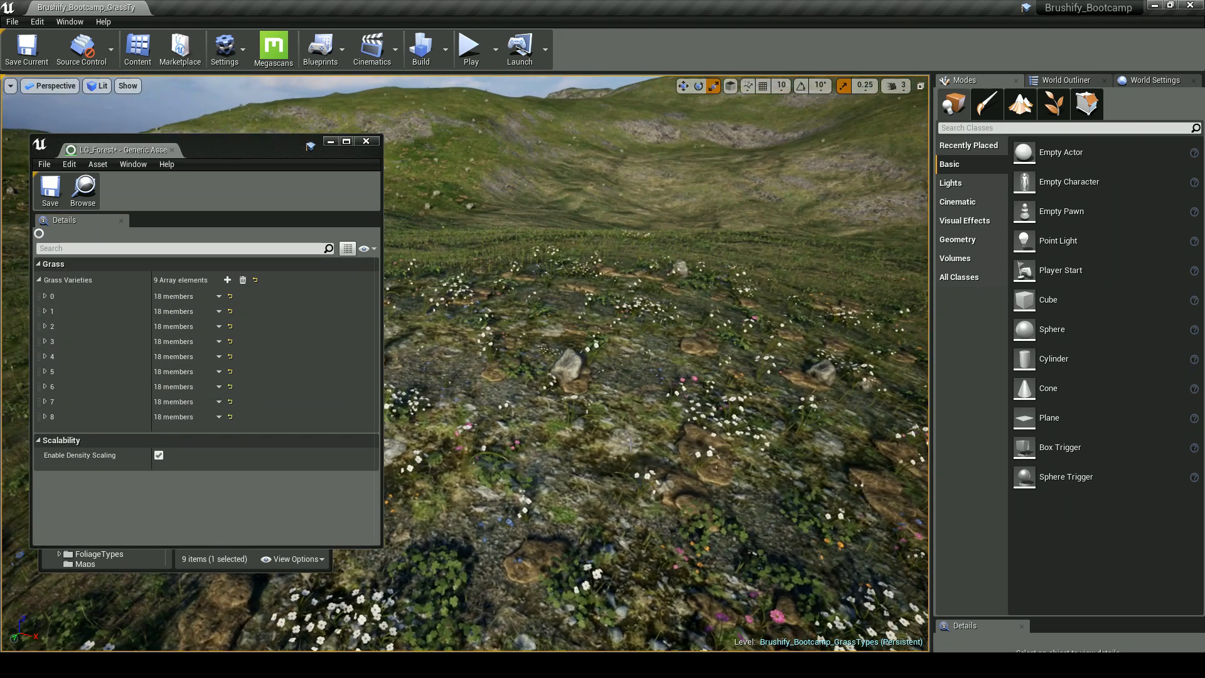
{"action": "left_click", "coordinate": [45, 372]}
{"action": "left_click", "coordinate": [45, 372]}
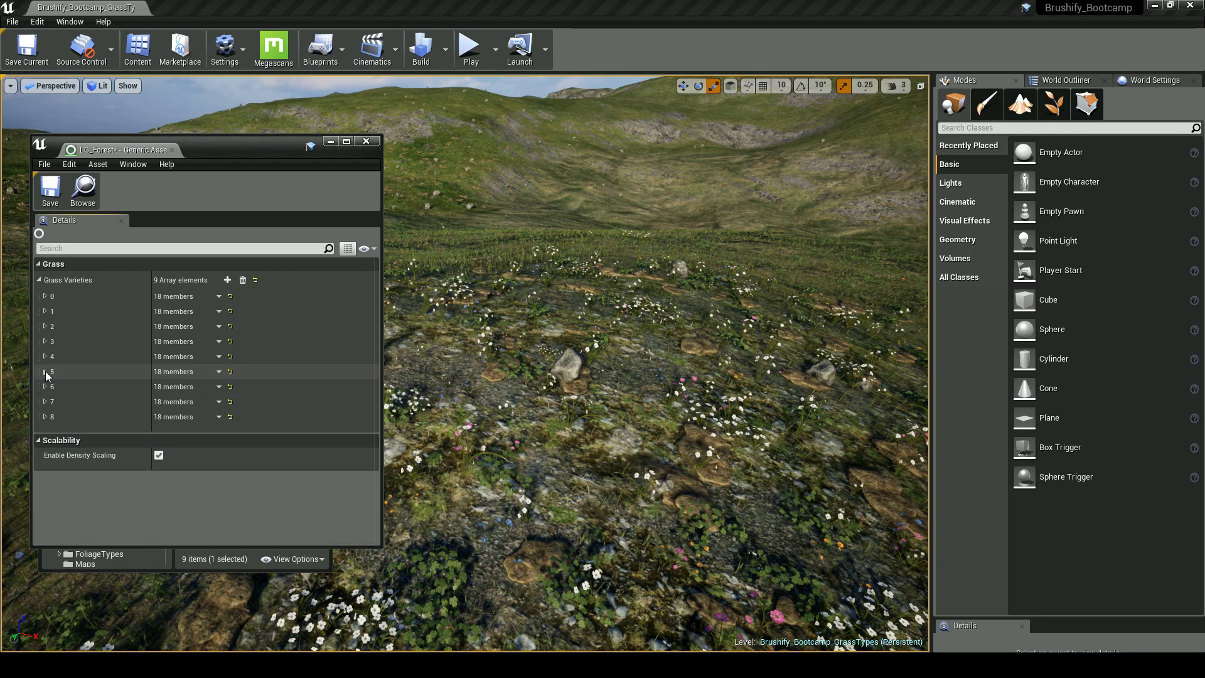
{"action": "left_click", "coordinate": [45, 357]}
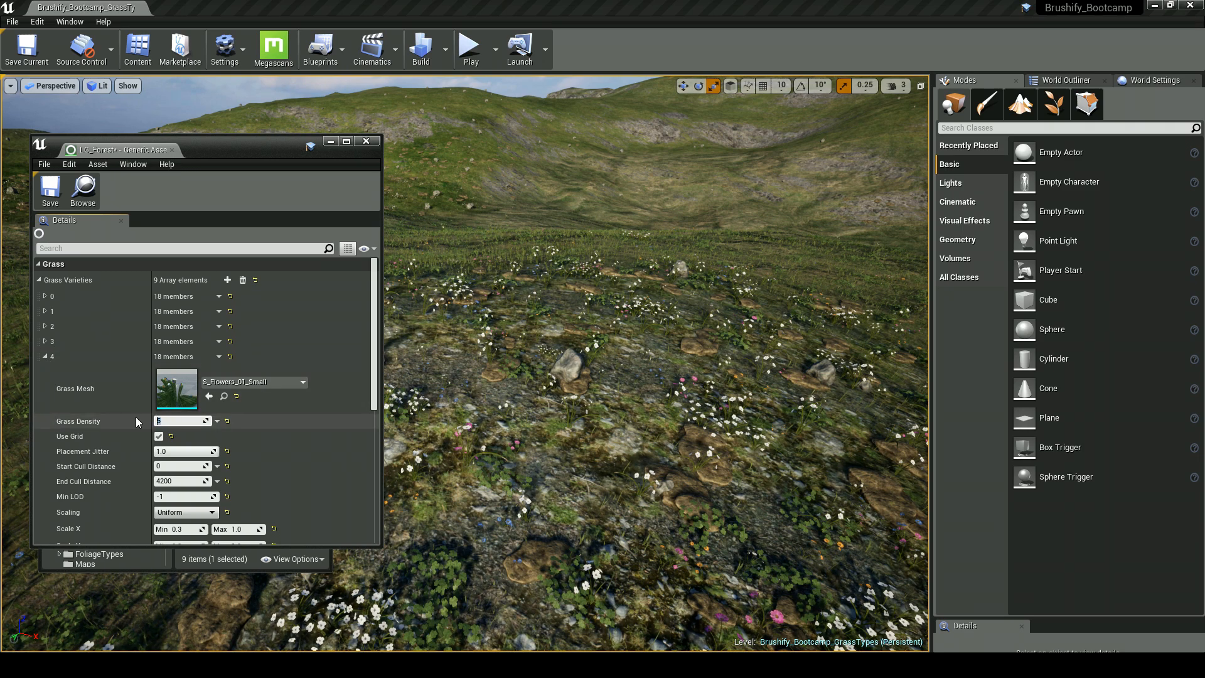
{"action": "key", "text": "Return"}
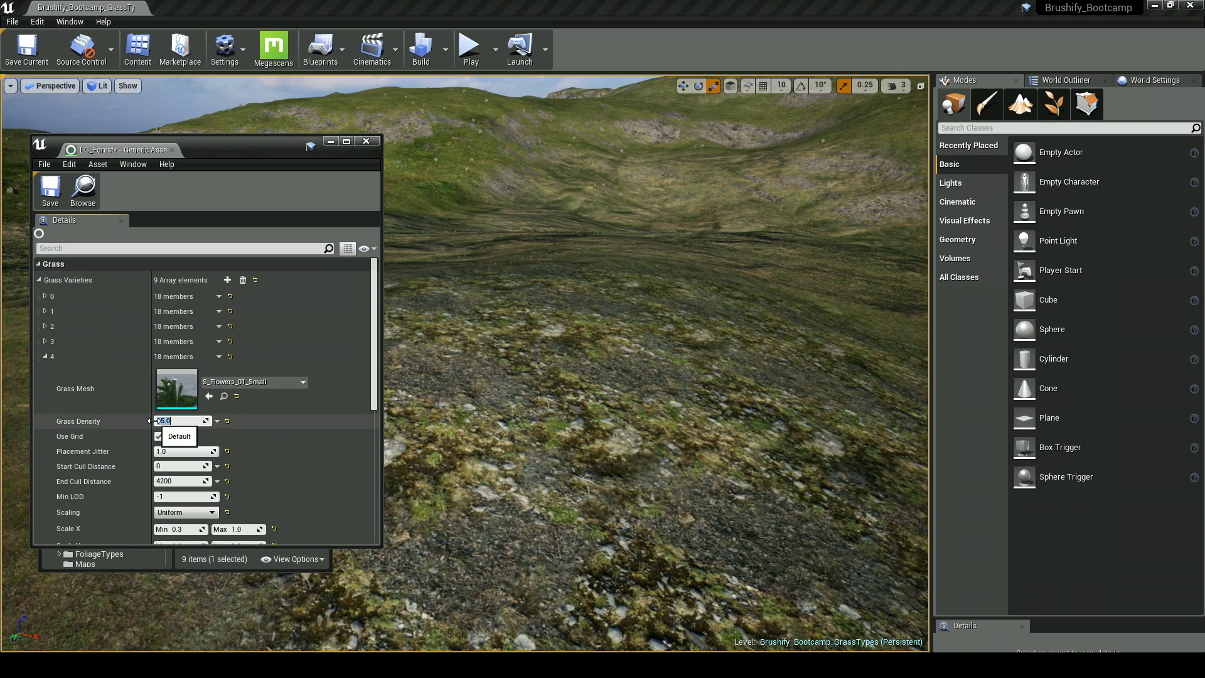
{"action": "type", "text": "15"}
{"action": "key", "text": "Return"}
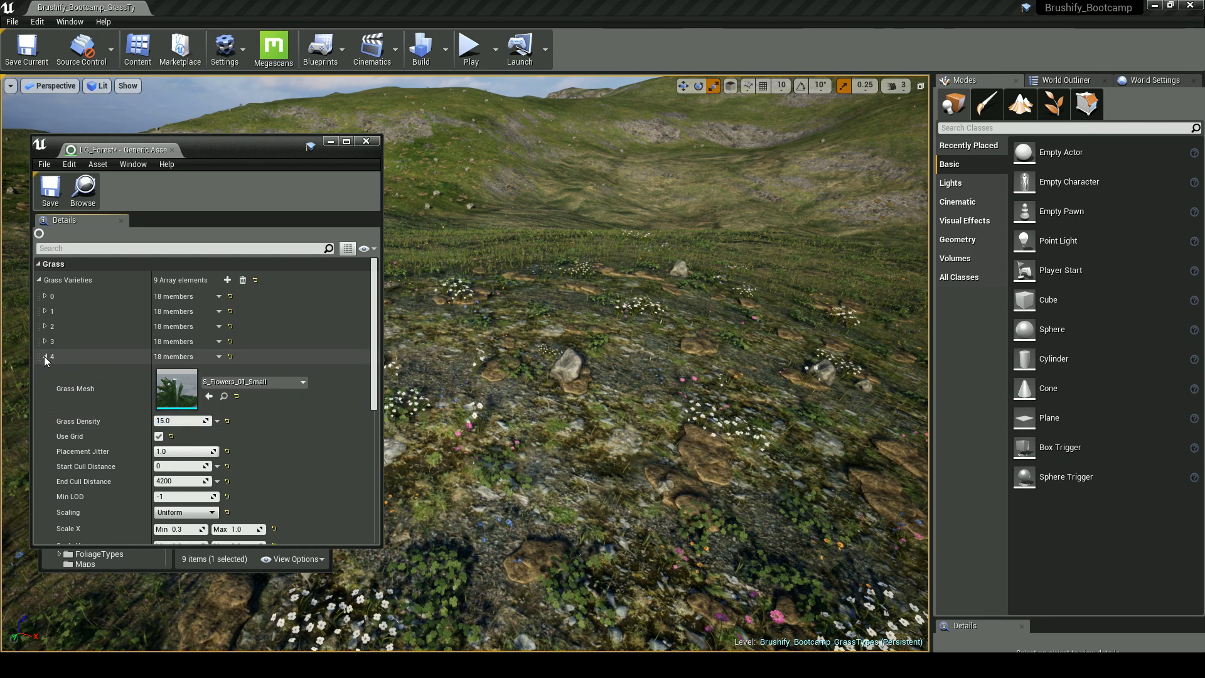
{"action": "left_click", "coordinate": [46, 356]}
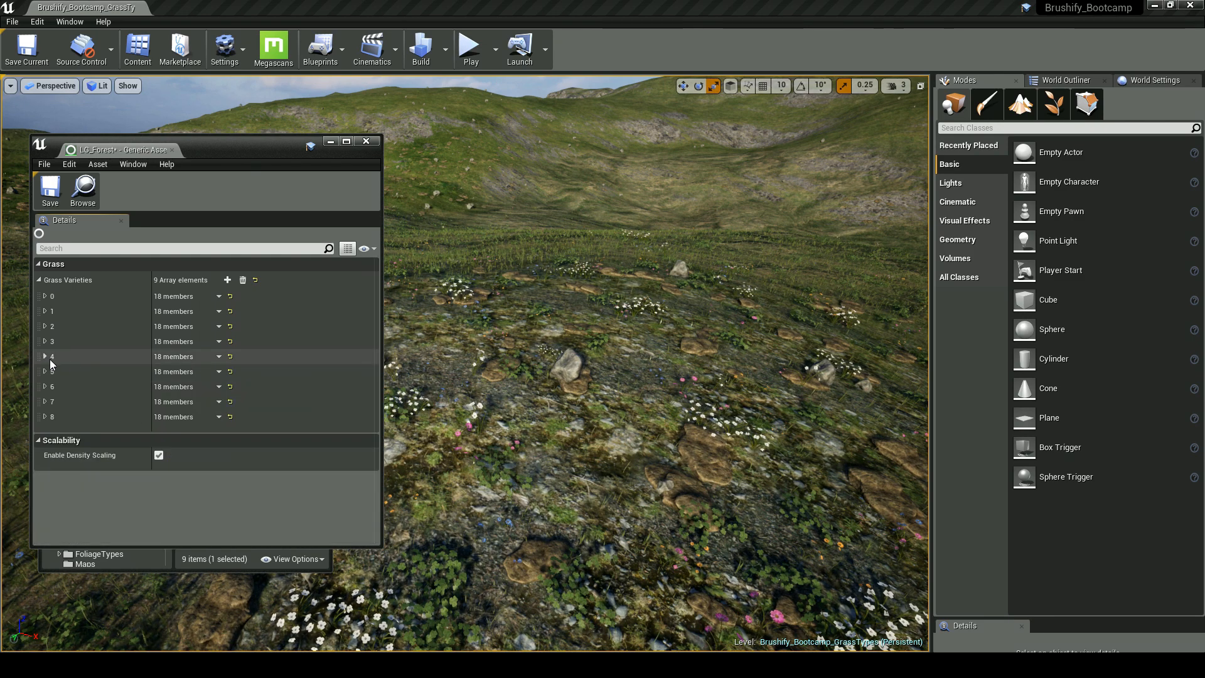
Step: Add a new variety to LG_Forest's Grass Varieties and expand its settings
{"action": "left_click", "coordinate": [227, 280]}
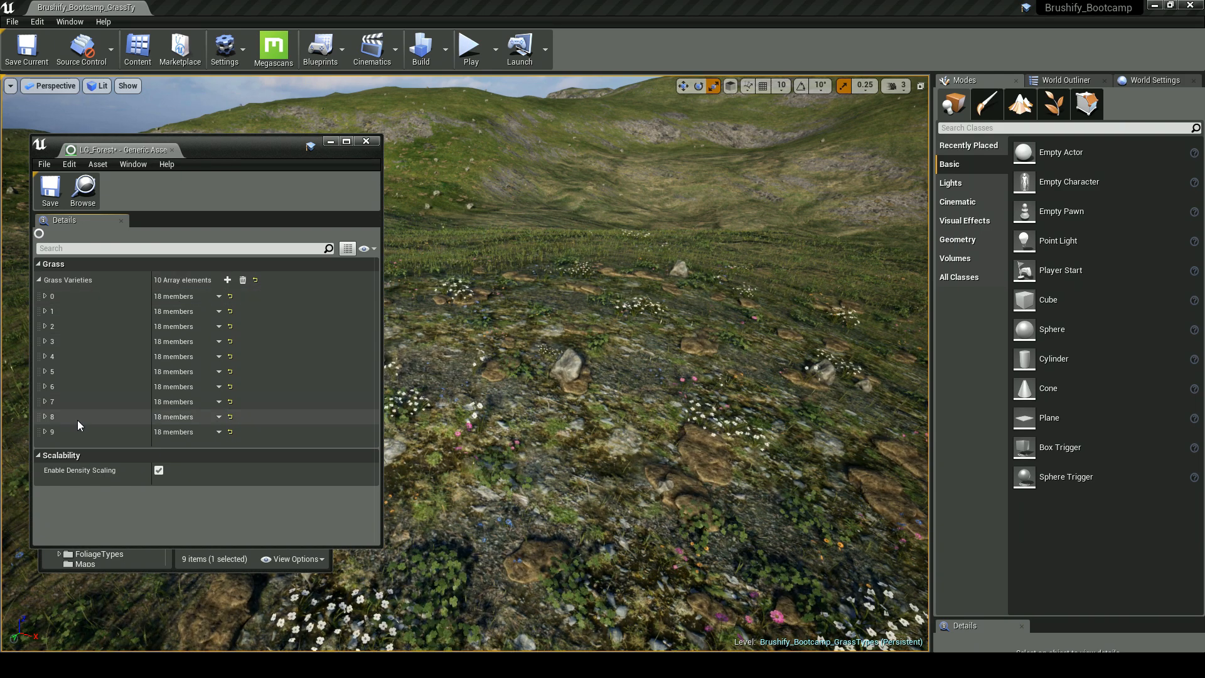
{"action": "left_click", "coordinate": [44, 432]}
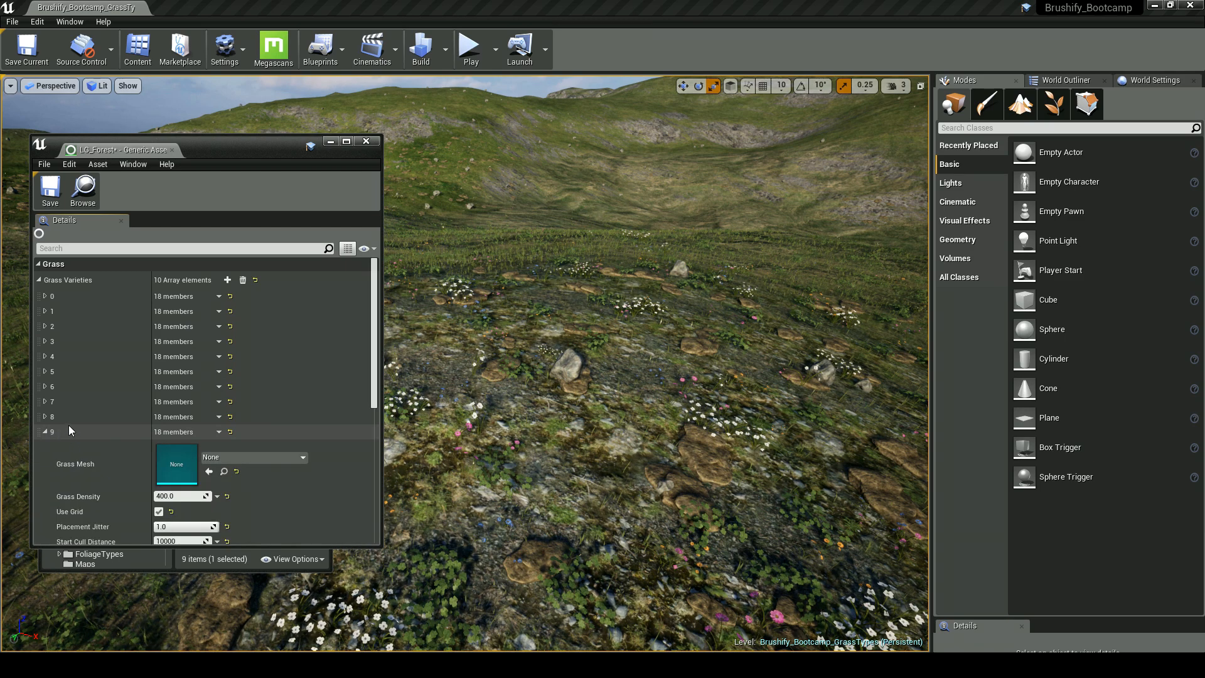
Step: Move the LG_Forest window and the Content Browser apart so that both are accessible at the same time
{"action": "scroll", "coordinate": [67, 427], "scroll_direction": "down", "scroll_amount": 5}
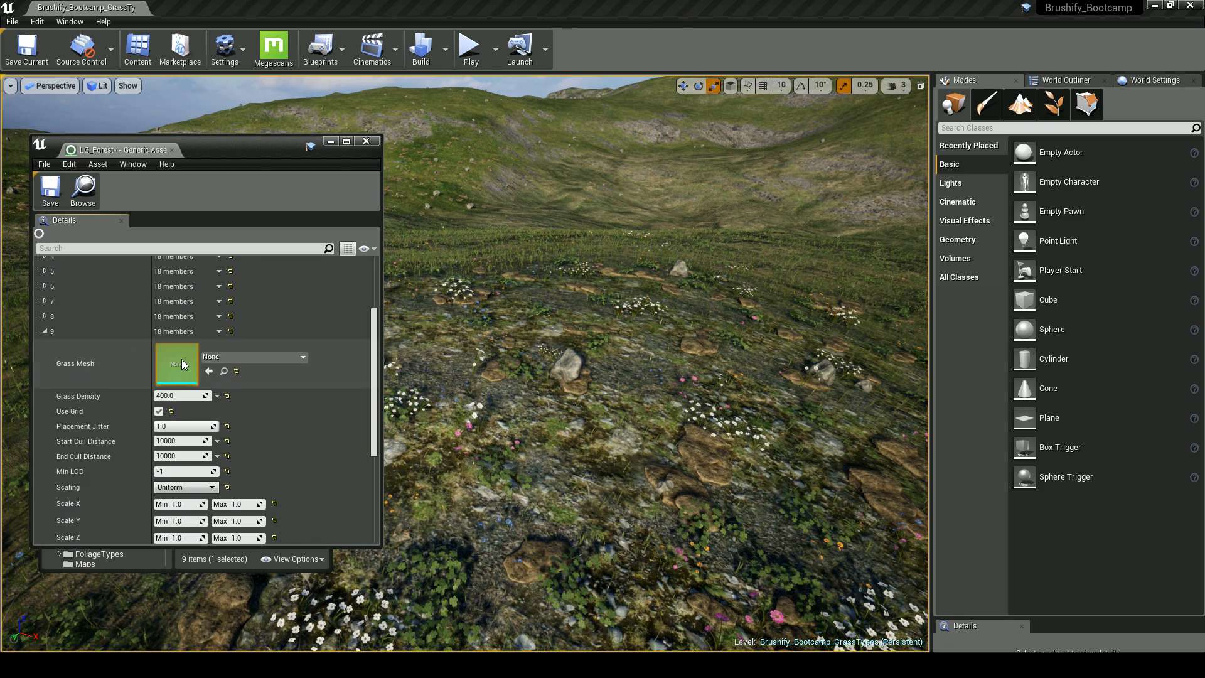
{"action": "middle_click_drag", "start_coordinate": [448, 377], "coordinate": [426, 372]}
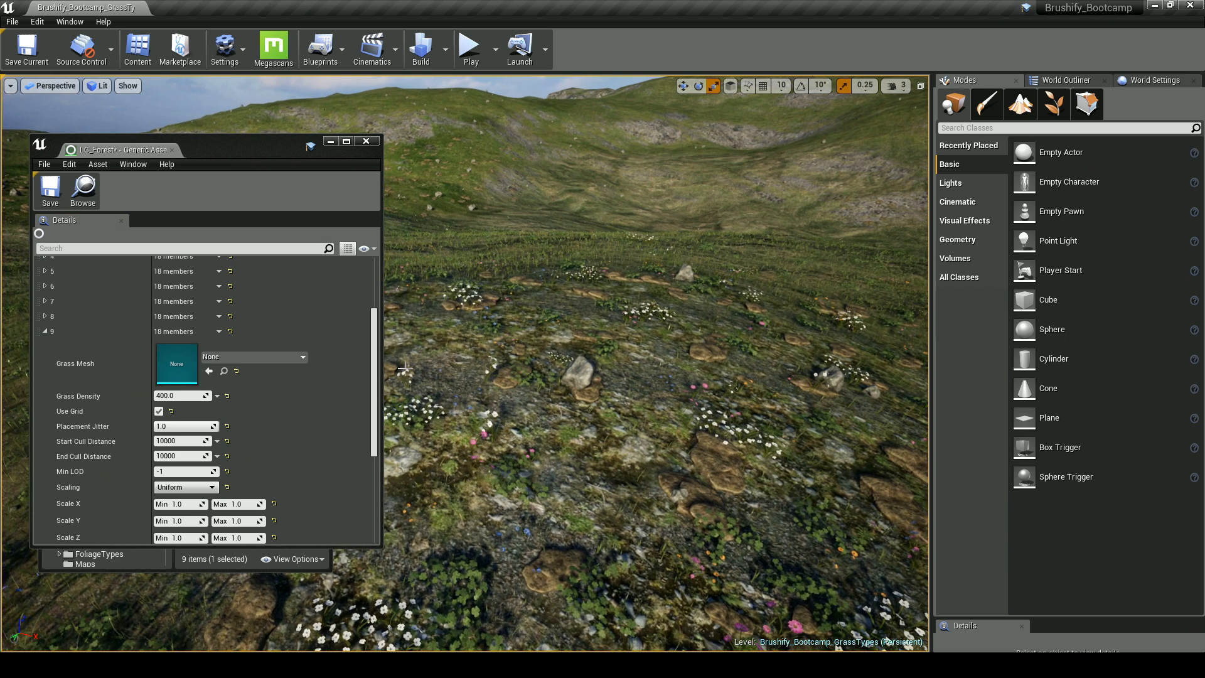
{"action": "left_click_drag", "start_coordinate": [224, 151], "coordinate": [549, 153]}
{"action": "left_click_drag", "start_coordinate": [254, 172], "coordinate": [248, 164]}
{"action": "left_click_drag", "start_coordinate": [550, 151], "coordinate": [936, 161]}
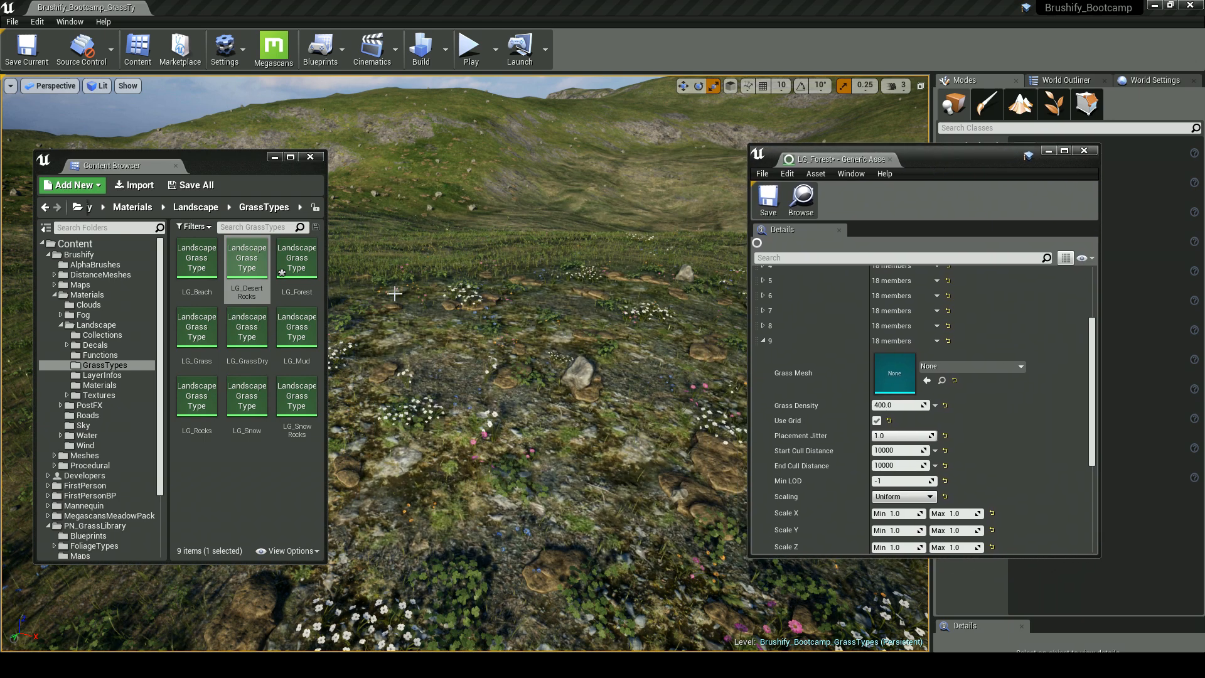
{"action": "left_click_drag", "start_coordinate": [222, 167], "coordinate": [224, 143]}
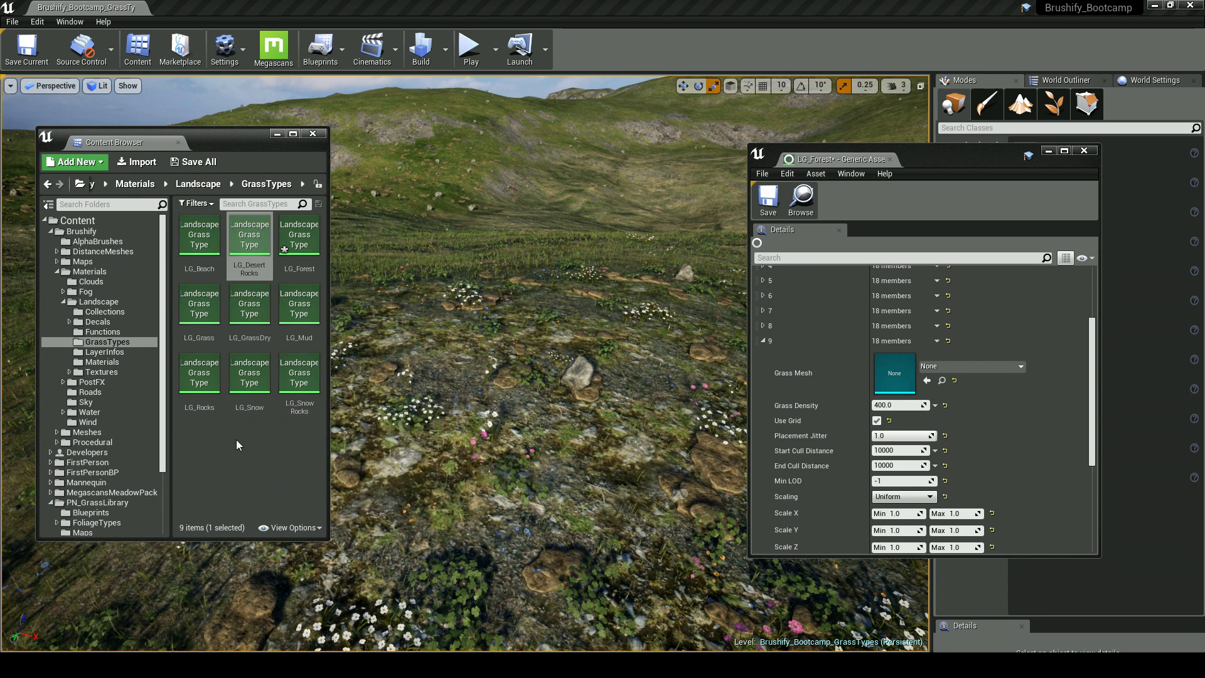
Step: Open the PN_GrassLibrary/Meshes/grassMesh folder and browse its grass meshes
{"action": "scroll", "coordinate": [151, 424], "scroll_direction": "down", "scroll_amount": 3}
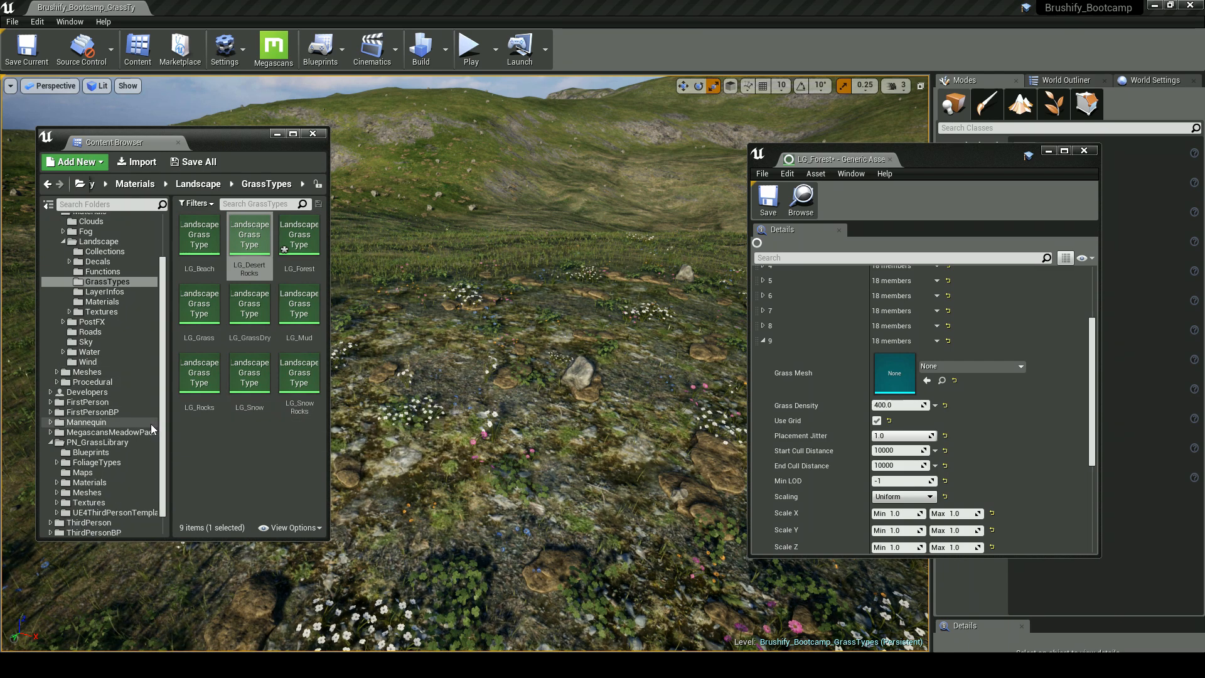
{"action": "scroll", "coordinate": [150, 423], "scroll_direction": "down", "scroll_amount": 1}
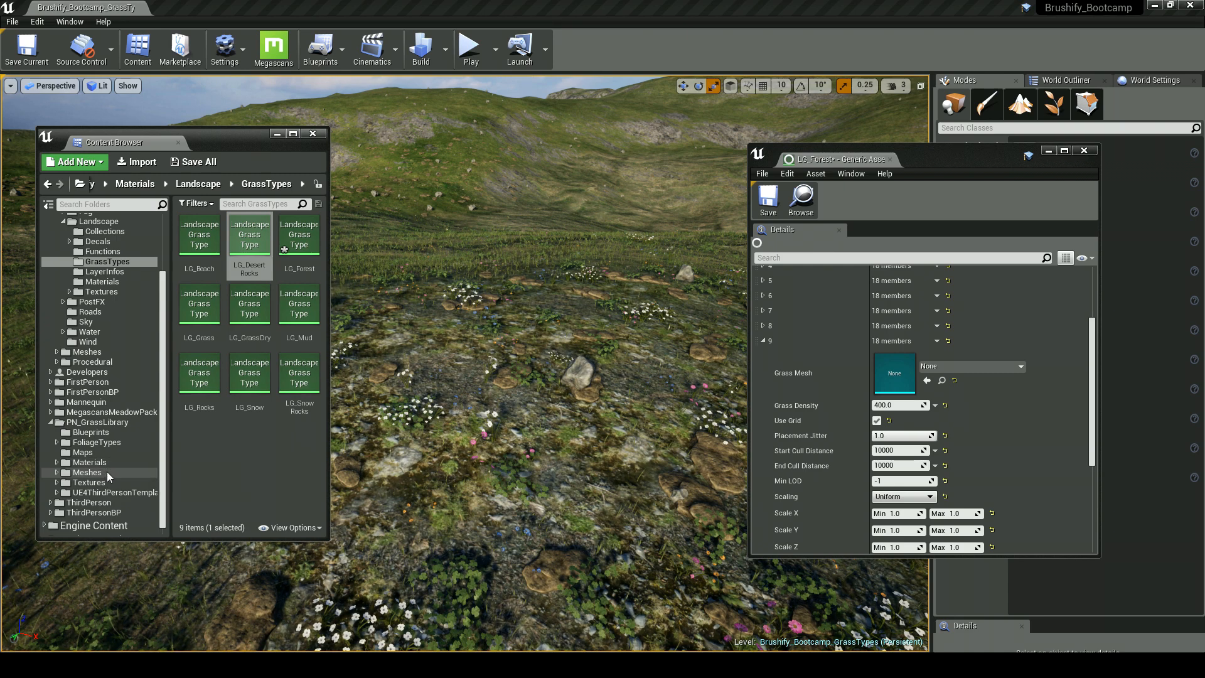
{"action": "left_click", "coordinate": [100, 423]}
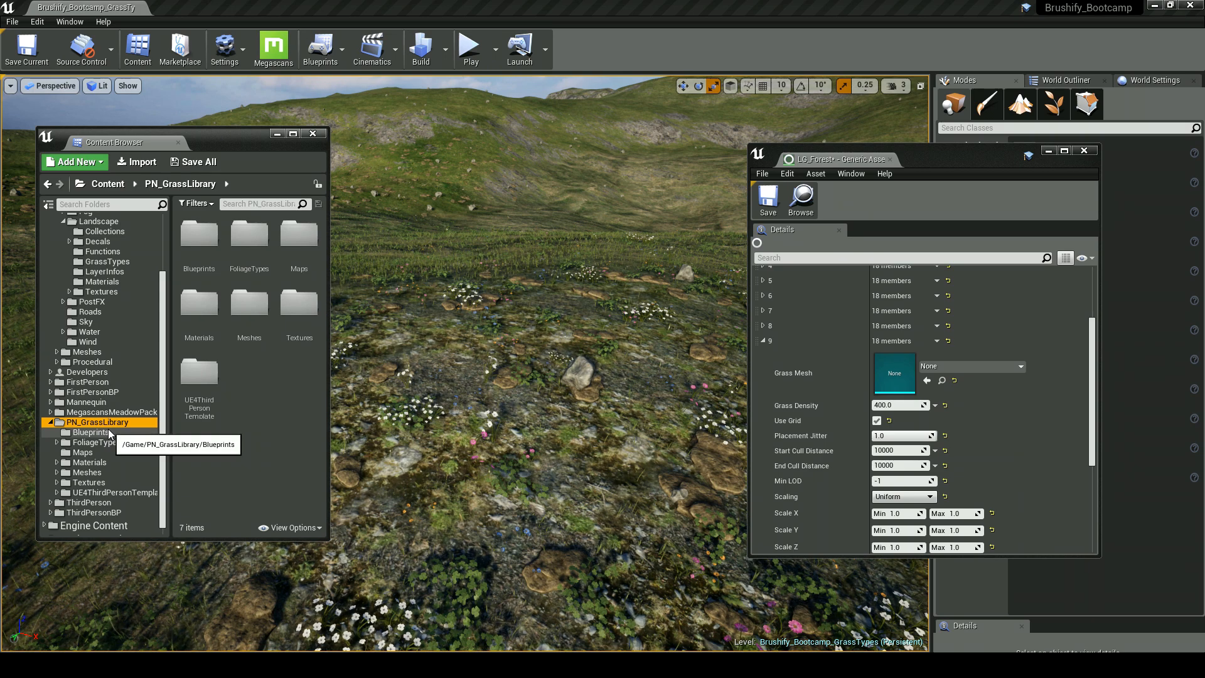
{"action": "double_click", "coordinate": [249, 304]}
{"action": "double_click", "coordinate": [198, 238]}
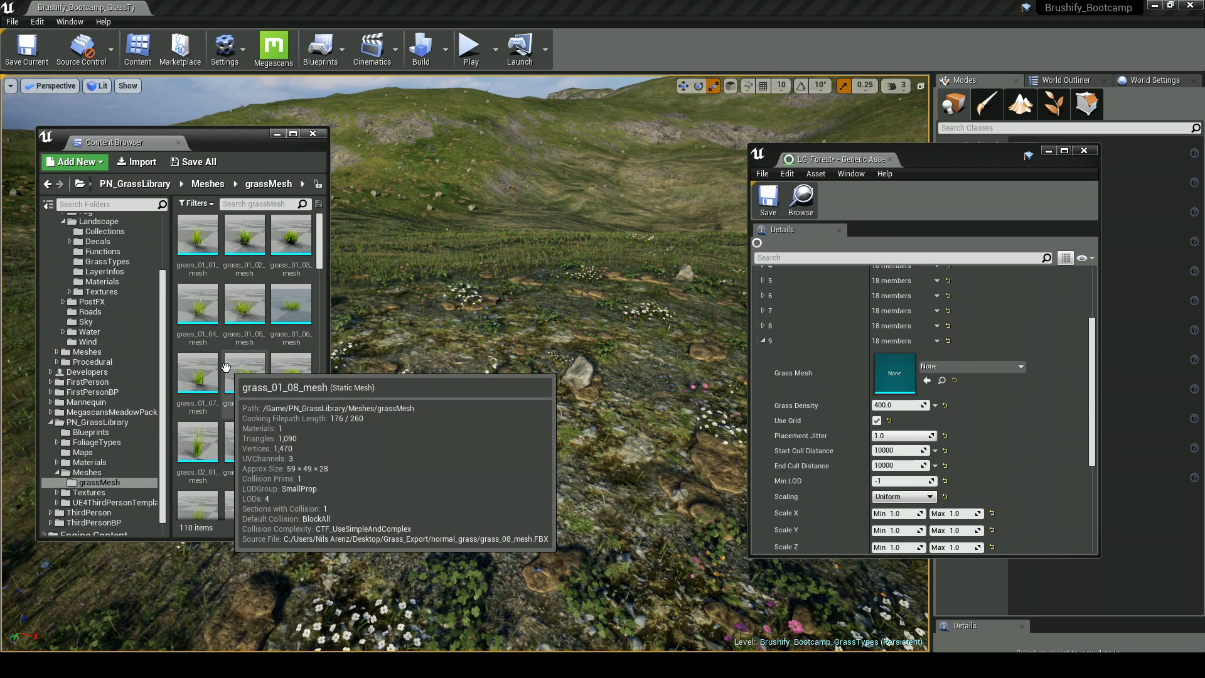
{"action": "scroll", "coordinate": [265, 417], "scroll_direction": "down", "scroll_amount": 2}
{"action": "scroll", "coordinate": [265, 417], "scroll_direction": "up", "scroll_amount": 1}
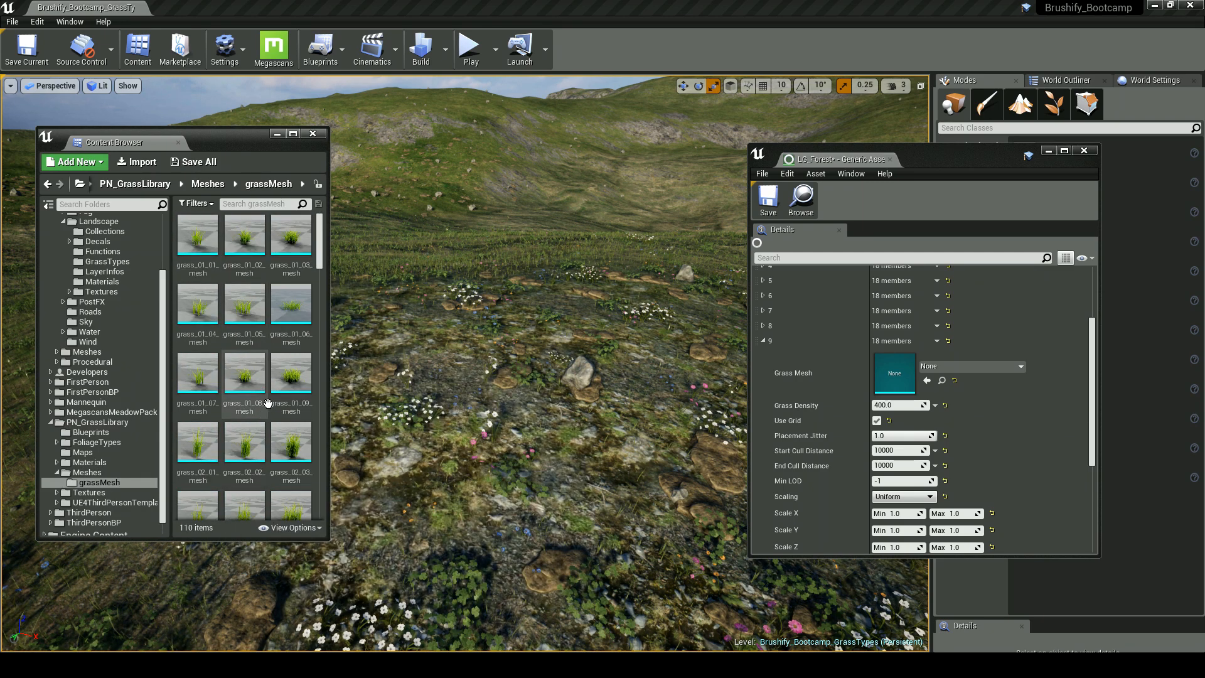
Step: Set variety 9's Grass Density to 15, assign grass_01_09_mesh as its Grass Mesh, and examine the grass on the landscape
{"action": "mouse_move", "coordinate": [276, 384]}
{"action": "left_mouse_down"}
{"action": "mouse_move", "coordinate": [279, 411]}
{"action": "mouse_move", "coordinate": [439, 413]}
{"action": "mouse_move", "coordinate": [879, 376]}
{"action": "mouse_move", "coordinate": [884, 389]}
{"action": "mouse_move", "coordinate": [339, 421]}
{"action": "mouse_move", "coordinate": [288, 389]}
{"action": "left_mouse_up"}
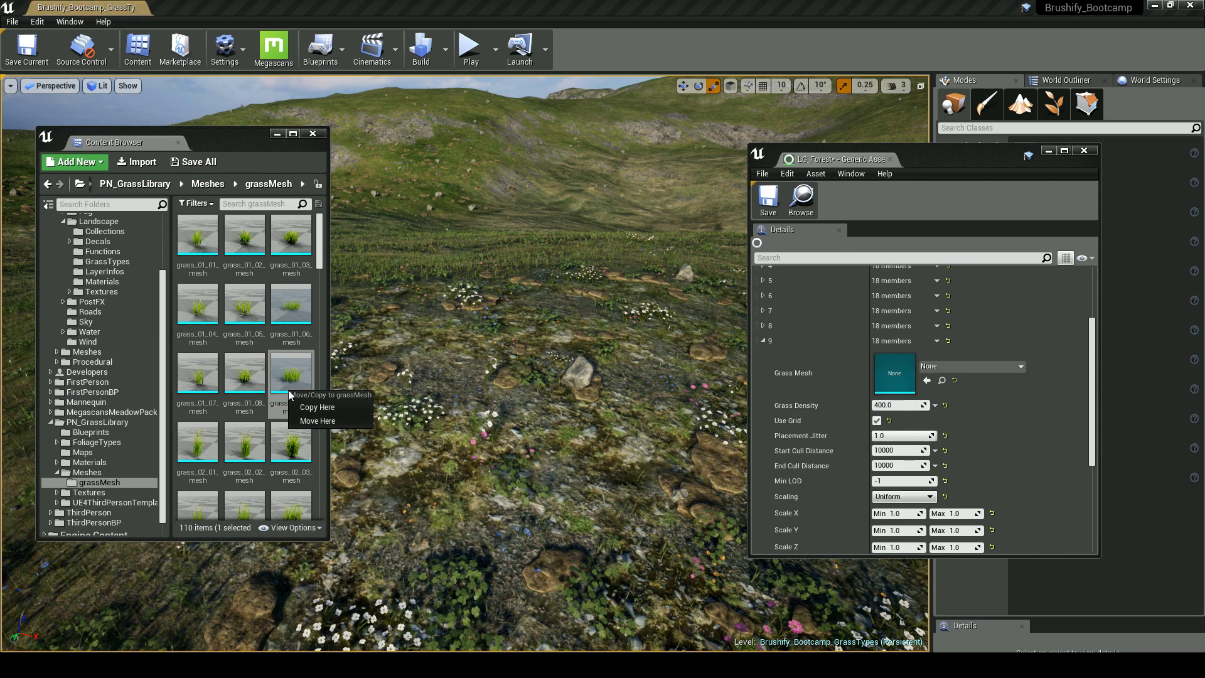
{"action": "left_click", "coordinate": [896, 405]}
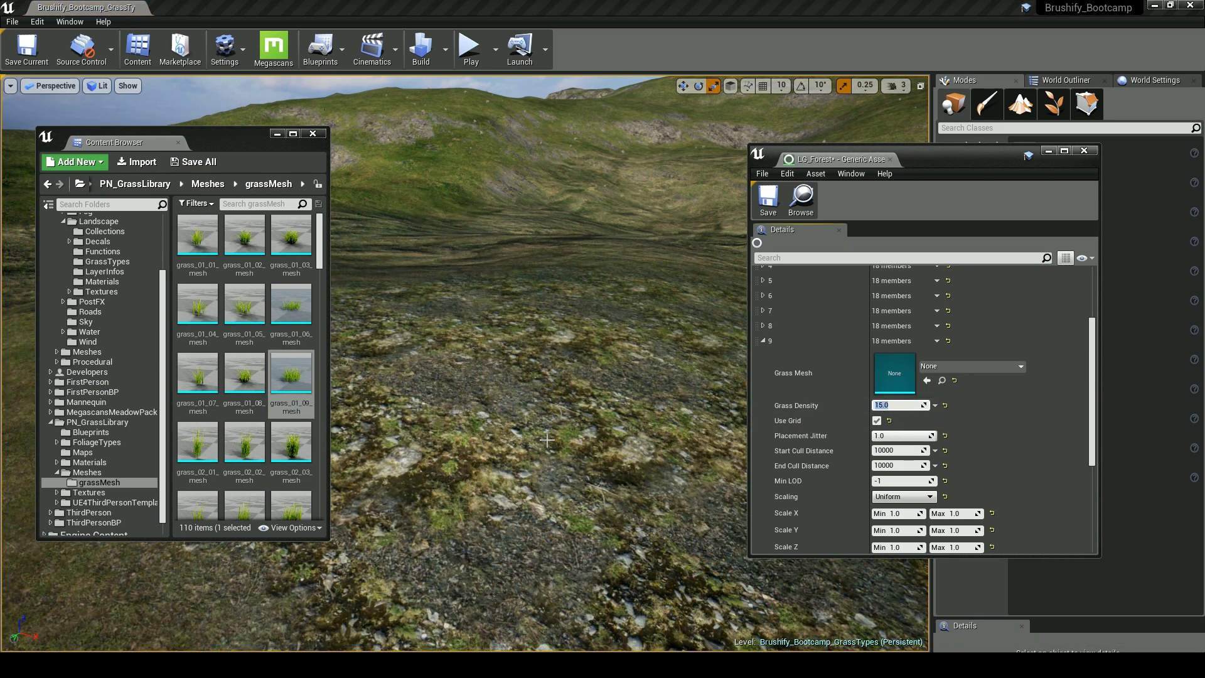
{"action": "left_click_drag", "start_coordinate": [291, 375], "coordinate": [882, 367]}
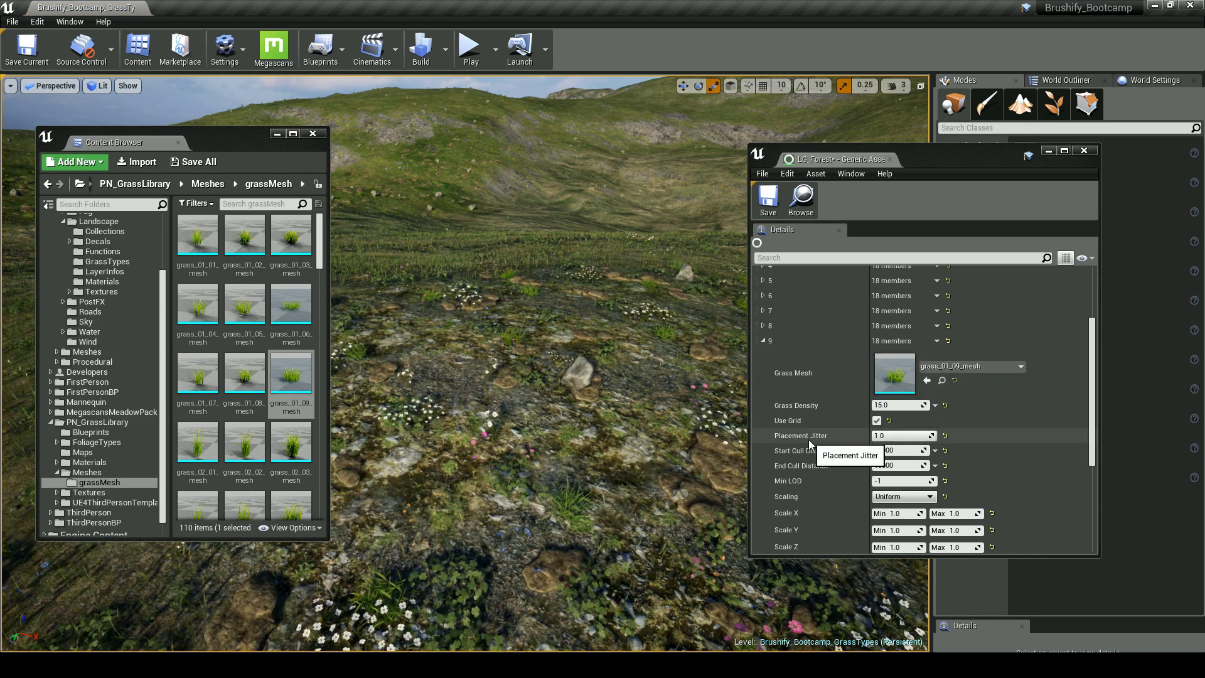
{"action": "left_click", "coordinate": [276, 135]}
{"action": "right_click_drag", "start_coordinate": [405, 281], "coordinate": [433, 346]}
{"action": "right_click_drag", "start_coordinate": [367, 407], "coordinate": [371, 405]}
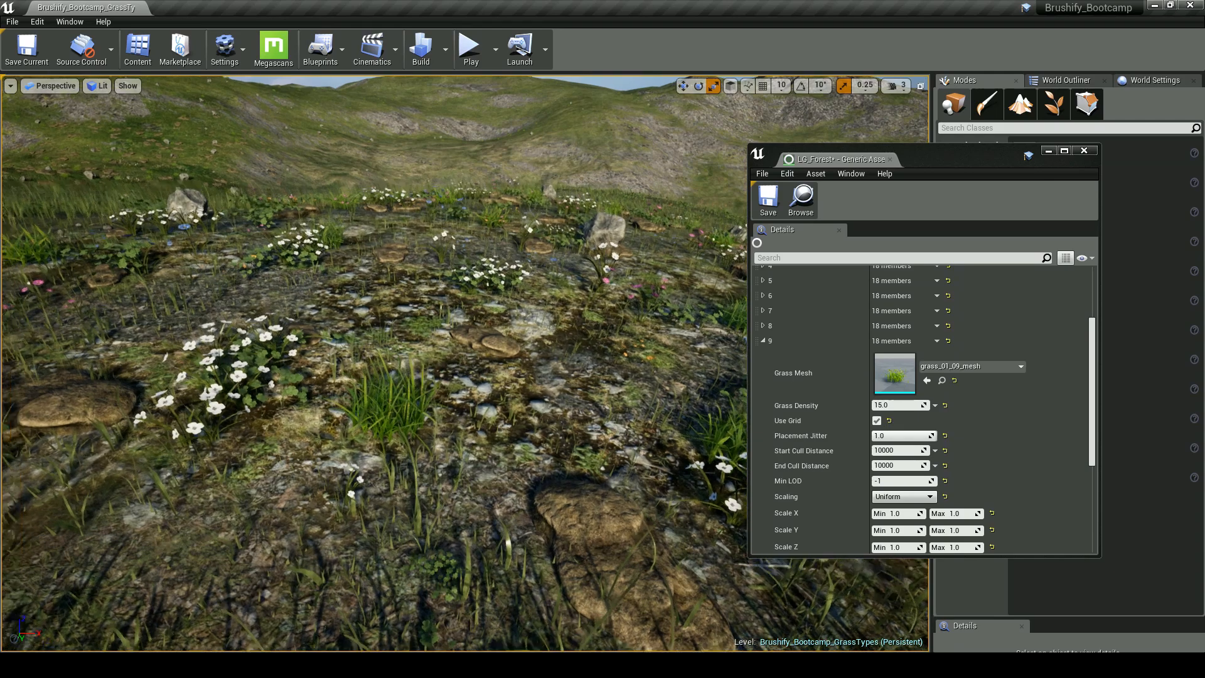
{"action": "right_click_drag", "start_coordinate": [570, 408], "coordinate": [594, 404]}
{"action": "right_click_drag", "start_coordinate": [413, 394], "coordinate": [446, 393]}
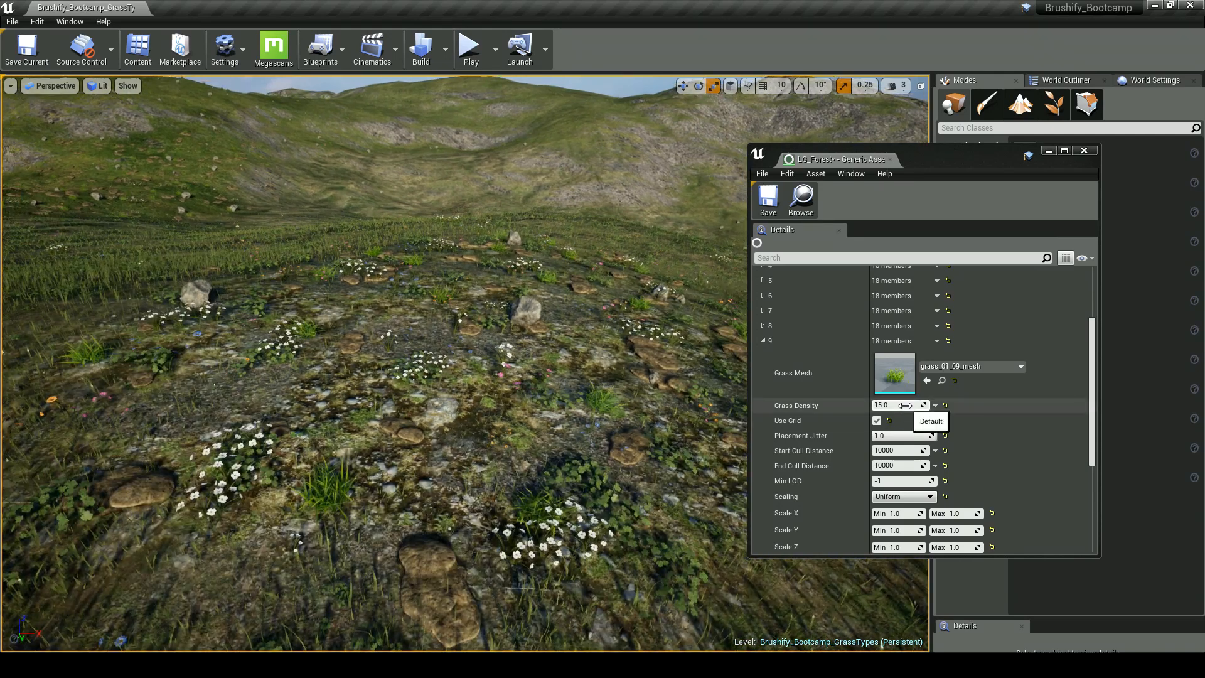
Step: Set variety 9's maximum Scale X, Y and Z to 3 and examine the size of the grass clumps on the landscape
{"action": "scroll", "coordinate": [835, 439], "scroll_direction": "down", "scroll_amount": 3}
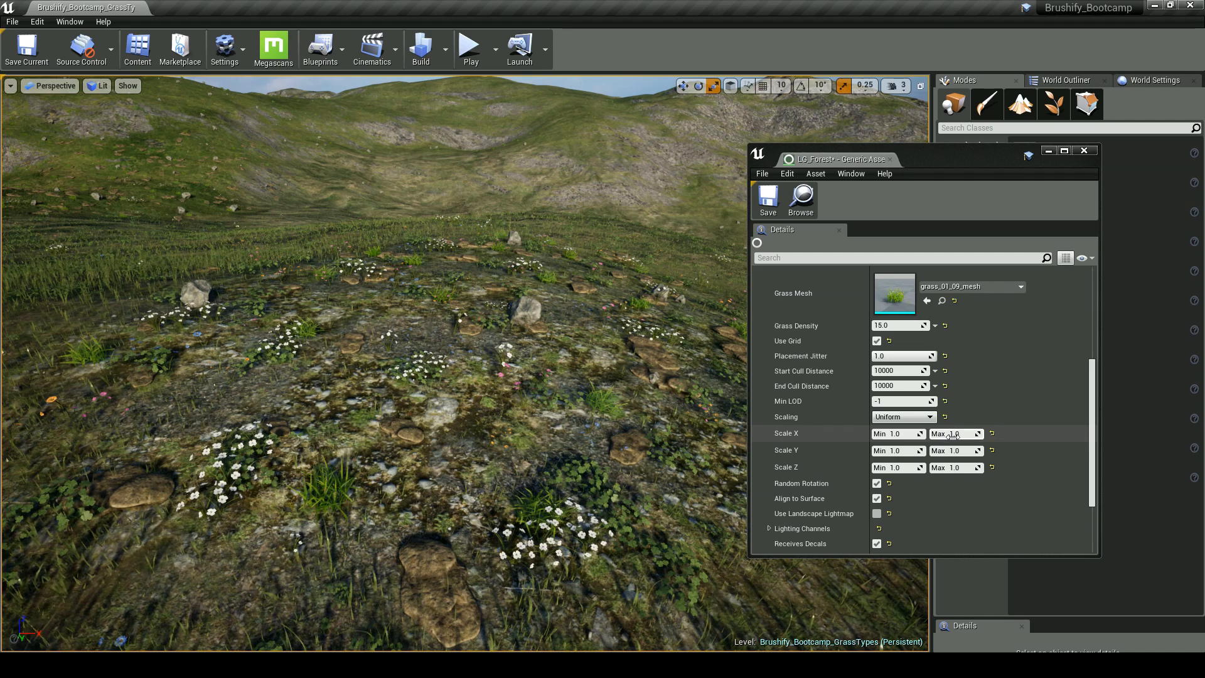
{"action": "left_click", "coordinate": [960, 436]}
{"action": "type", "text": "3"}
{"action": "left_click", "coordinate": [962, 453]}
{"action": "type", "text": "3"}
{"action": "left_click", "coordinate": [961, 469]}
{"action": "type", "text": "3"}
{"action": "key", "text": "Return"}
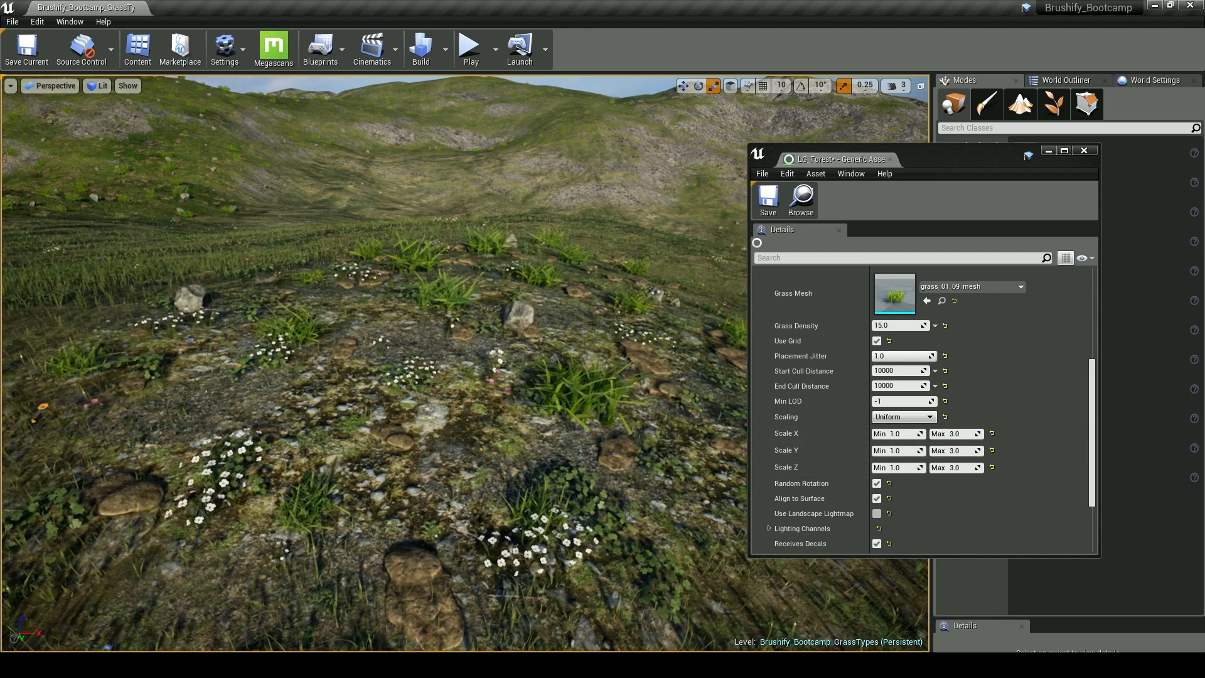
{"action": "right_click_drag", "start_coordinate": [561, 420], "coordinate": [671, 457]}
{"action": "key", "text": "d"}
{"action": "key", "text": "w"}
{"action": "key", "text": "a"}
{"action": "key", "text": "w"}
{"action": "key", "text": "s"}
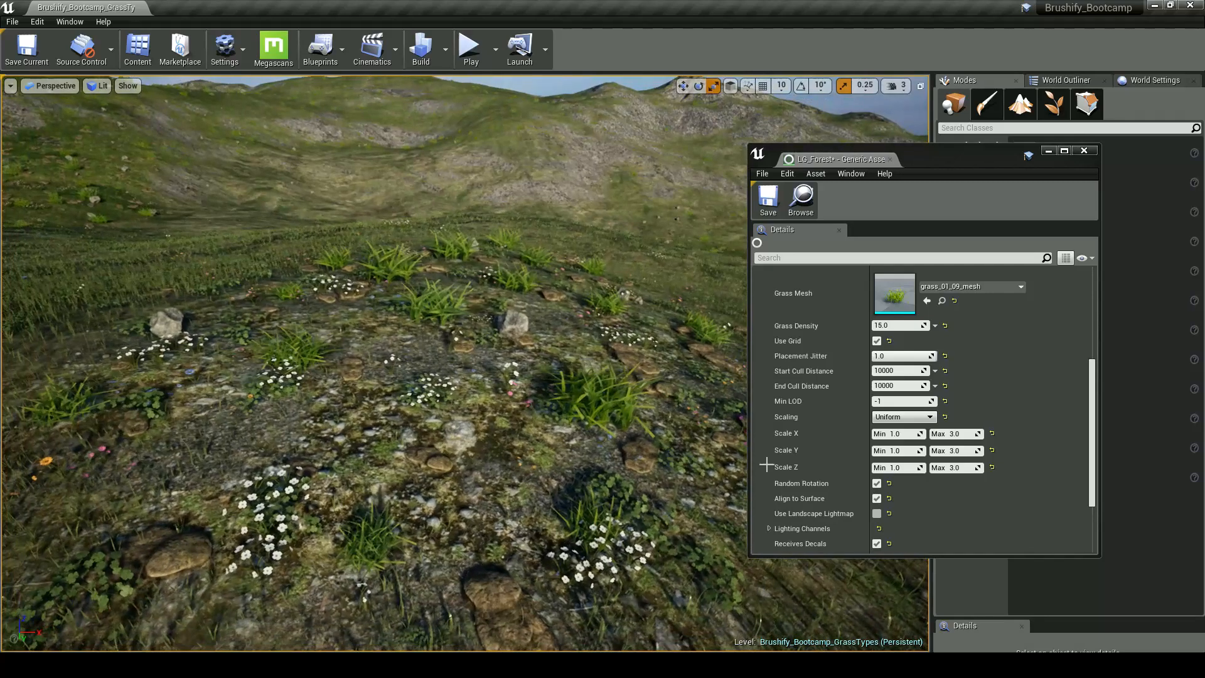
Step: Set variety 9's Scale X, Y and Z to a minimum of 0.4 and a maximum of 1
{"action": "left_click", "coordinate": [897, 433]}
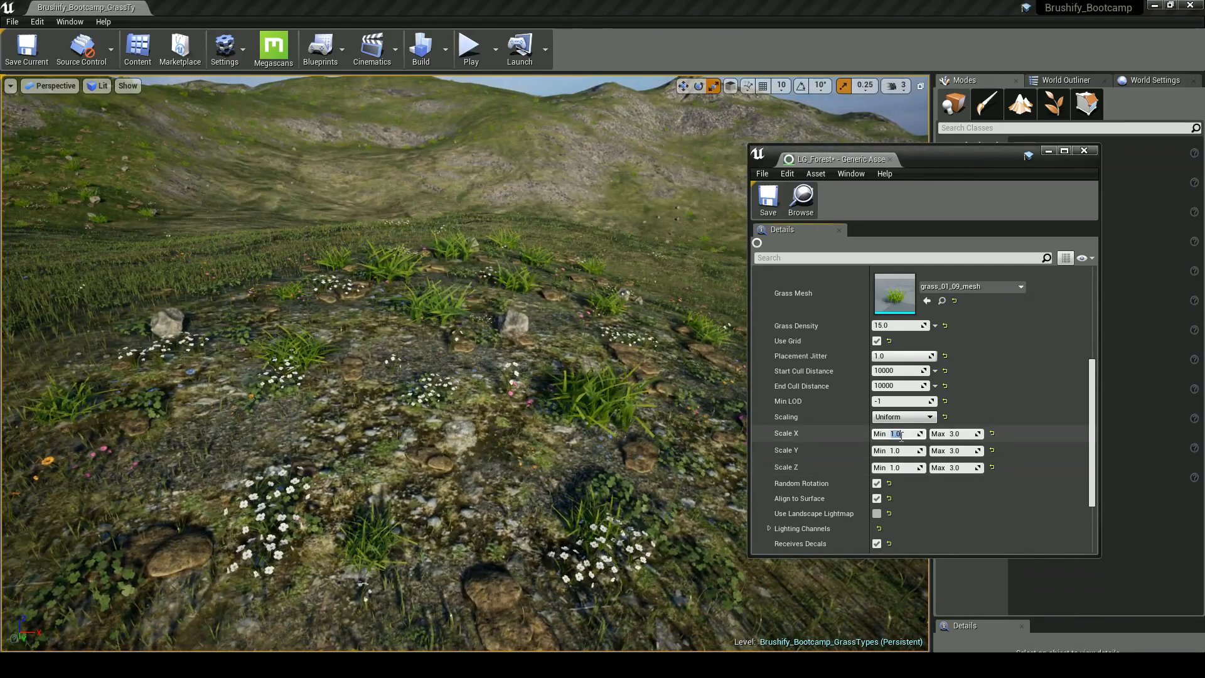
{"action": "key", "text": "Return"}
{"action": "left_click", "coordinate": [898, 451]}
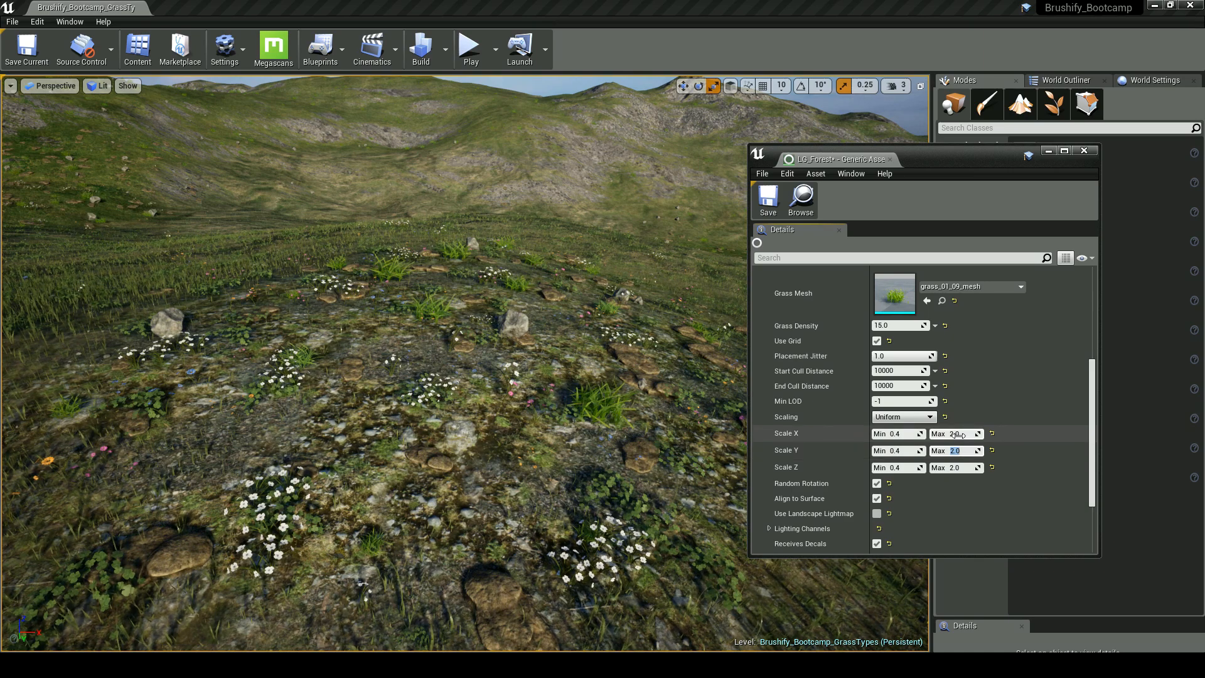
{"action": "left_click", "coordinate": [958, 434]}
{"action": "type", "text": "1"}
{"action": "left_click", "coordinate": [958, 452]}
{"action": "type", "text": "1"}
{"action": "left_click", "coordinate": [959, 468]}
{"action": "type", "text": "1"}
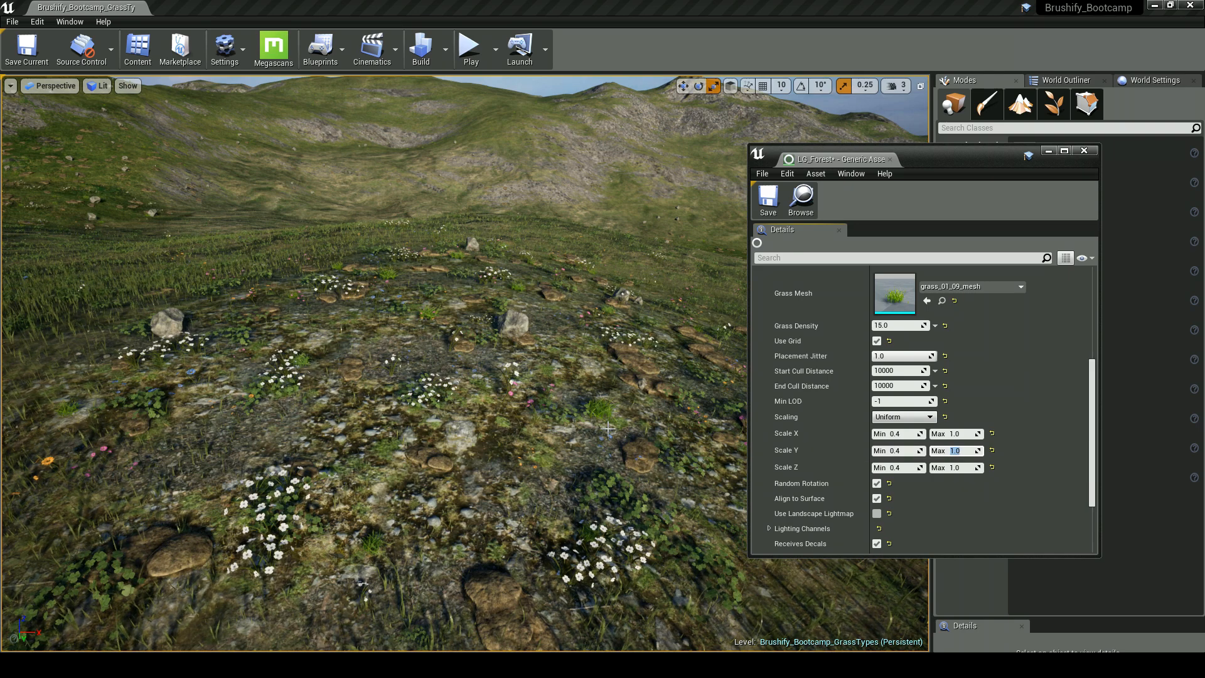
Step: Replace variety 9's Grass Mesh with grass_01_06_mesh from the grassMesh folder and minimize the Content Browser
{"action": "left_click", "coordinate": [941, 301]}
{"action": "scroll", "coordinate": [286, 417], "scroll_direction": "down", "scroll_amount": 6}
{"action": "scroll", "coordinate": [286, 376], "scroll_direction": "up", "scroll_amount": 5}
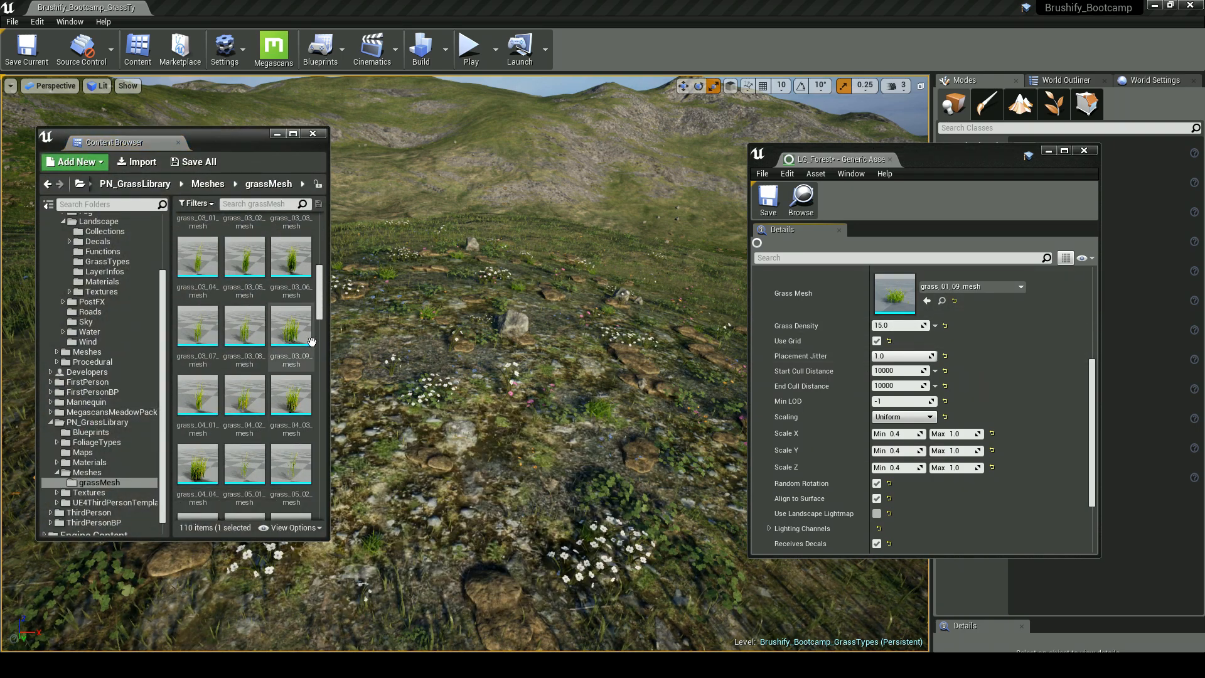
{"action": "scroll", "coordinate": [281, 308], "scroll_direction": "up", "scroll_amount": 1}
{"action": "left_click_drag", "start_coordinate": [291, 289], "coordinate": [894, 304]}
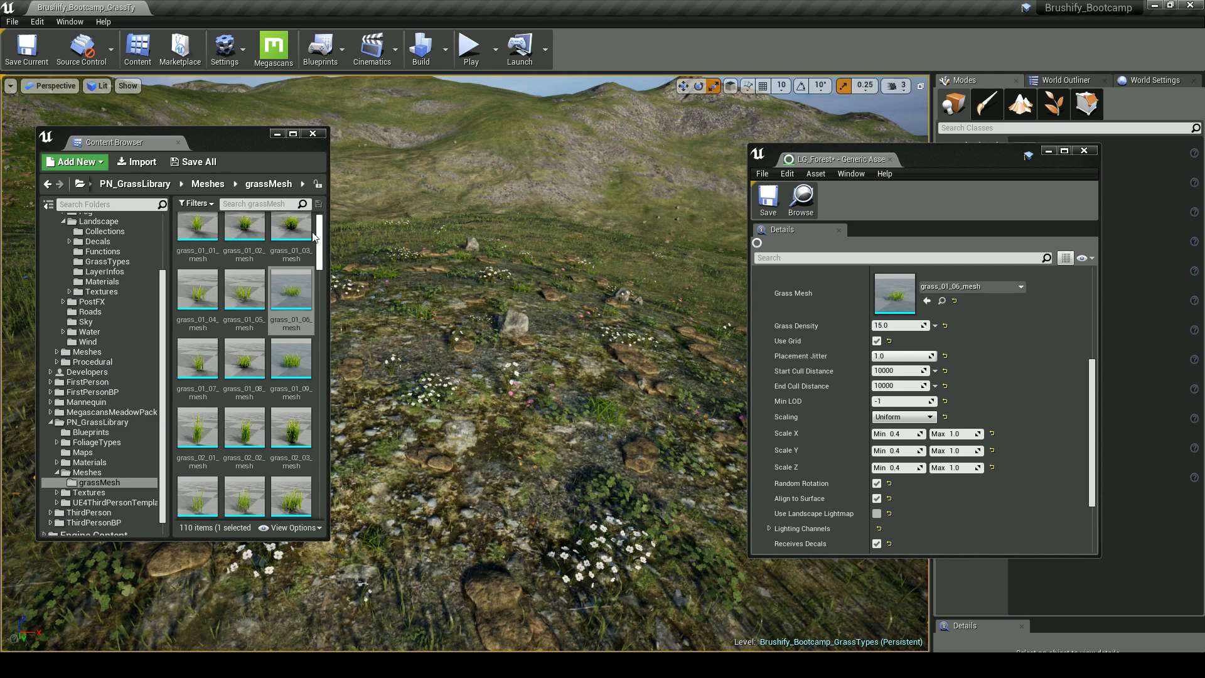
{"action": "left_click", "coordinate": [277, 134]}
Step: Add another variety to LG_Forest's Grass Varieties and expand its settings
{"action": "scroll", "coordinate": [837, 405], "scroll_direction": "up", "scroll_amount": 3}
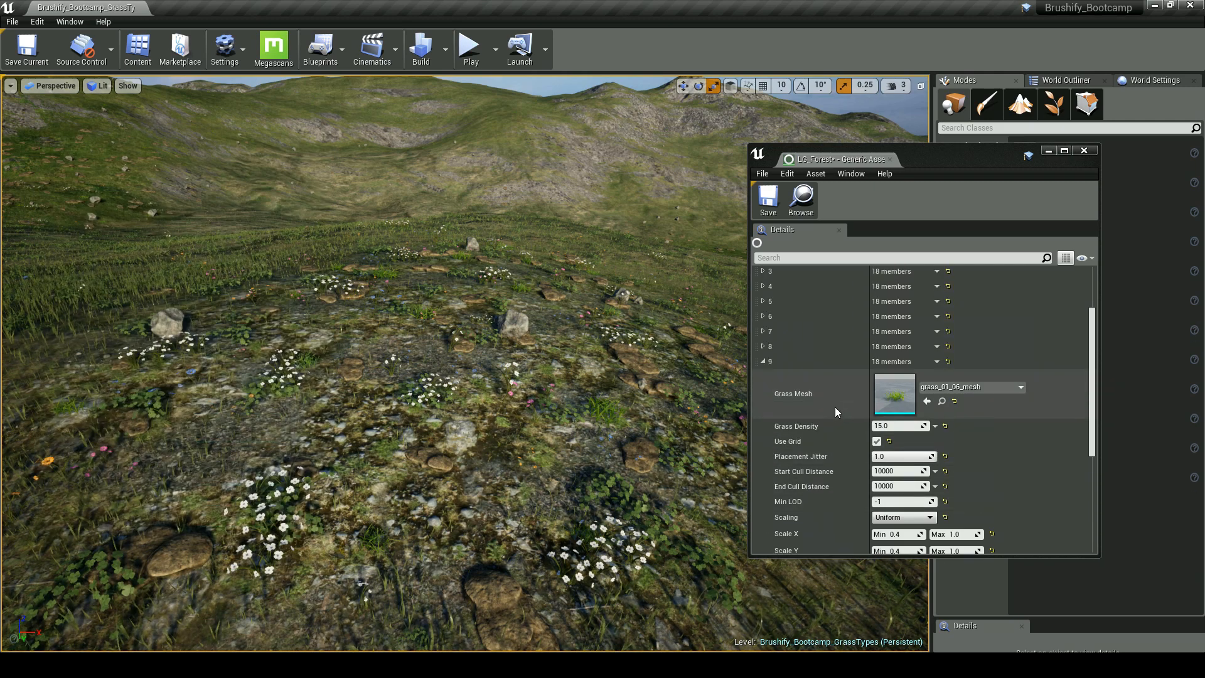
{"action": "scroll", "coordinate": [837, 405], "scroll_direction": "up", "scroll_amount": 2}
{"action": "left_click", "coordinate": [945, 289]}
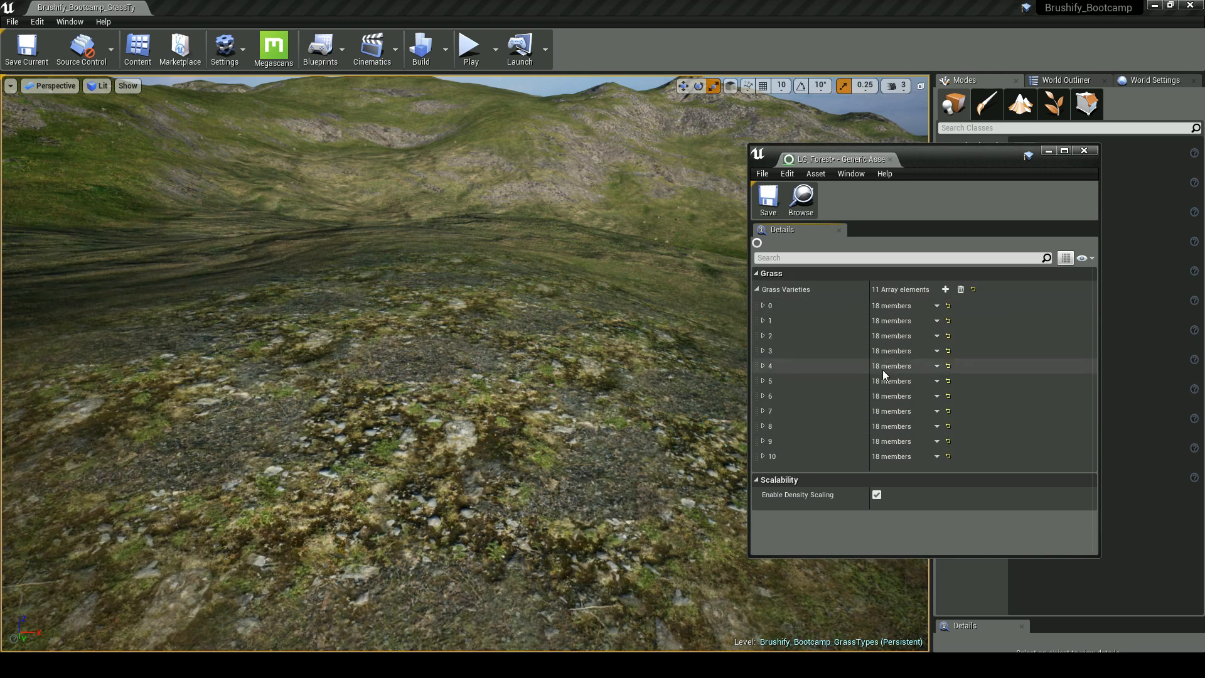
{"action": "left_click", "coordinate": [763, 456]}
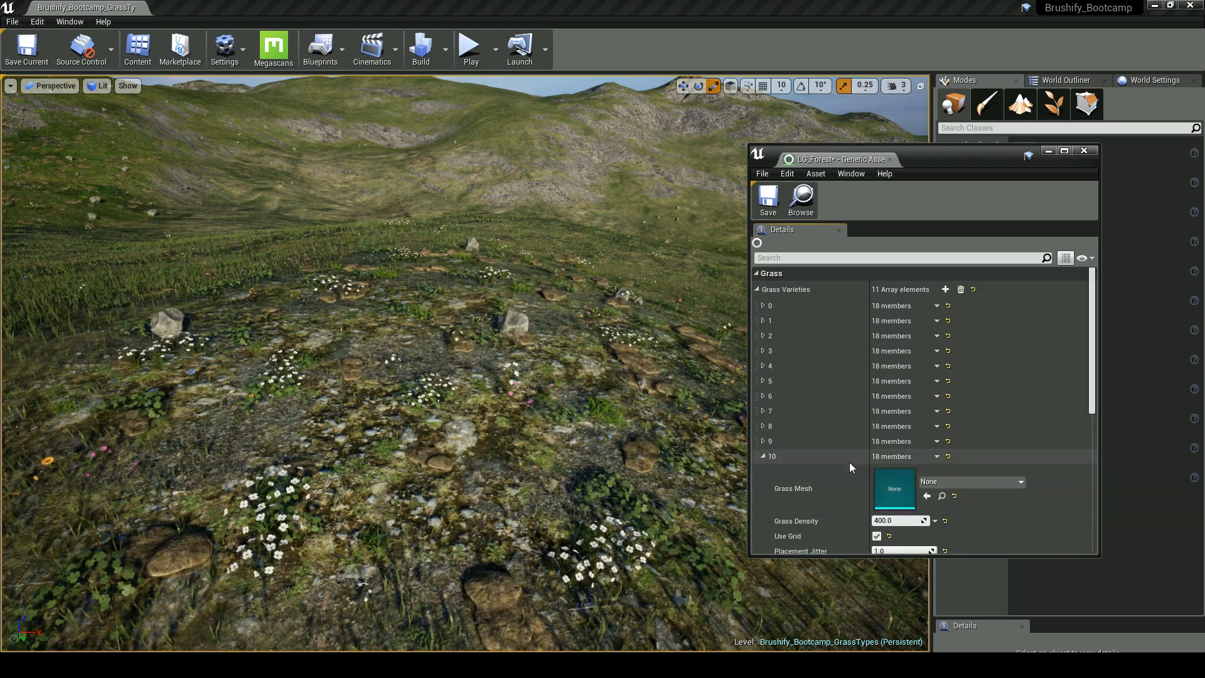
Step: Assign grass_02_06_mesh to variety 10, set its Grass Density to 15, and examine the grass on the landscape
{"action": "scroll", "coordinate": [816, 433], "scroll_direction": "down", "scroll_amount": 1}
{"action": "left_click", "coordinate": [137, 47]}
{"action": "scroll", "coordinate": [244, 314], "scroll_direction": "down", "scroll_amount": 2}
{"action": "left_click_drag", "start_coordinate": [292, 375], "coordinate": [891, 470]}
{"action": "left_click", "coordinate": [891, 501]}
{"action": "type", "text": "15"}
{"action": "key", "text": "Return"}
{"action": "left_click", "coordinate": [276, 134]}
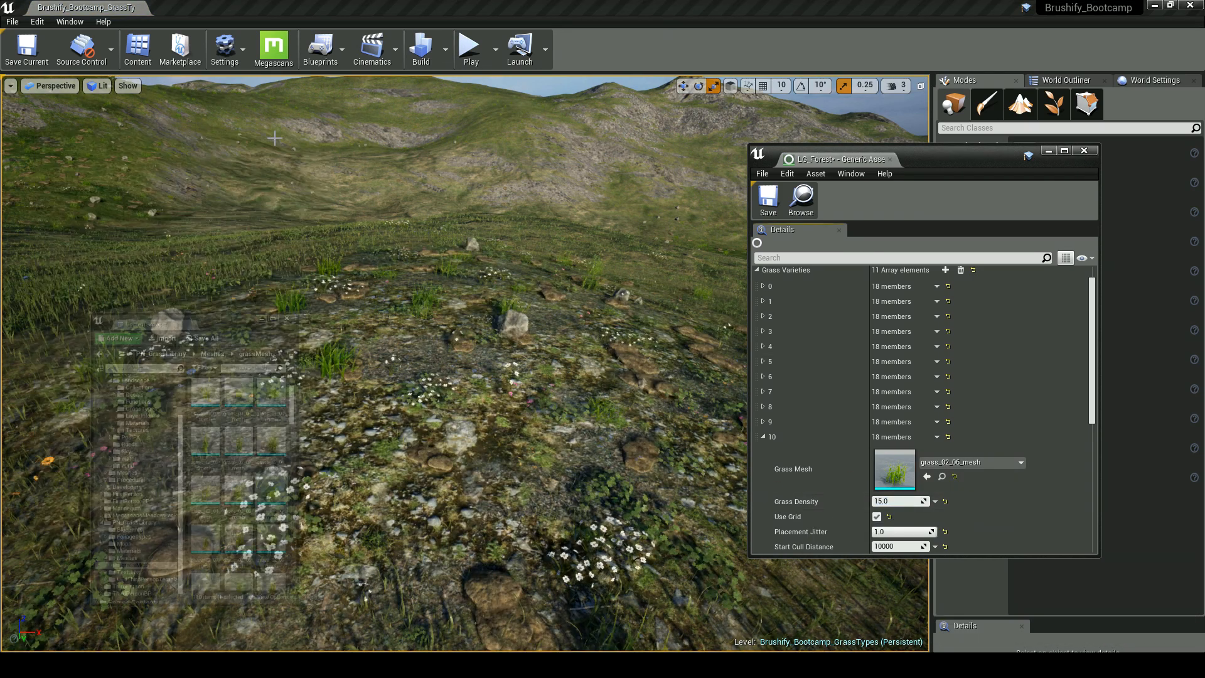
{"action": "key", "text": "w"}
{"action": "right_click_drag", "start_coordinate": [513, 312], "coordinate": [513, 366]}
{"action": "key", "text": "s"}
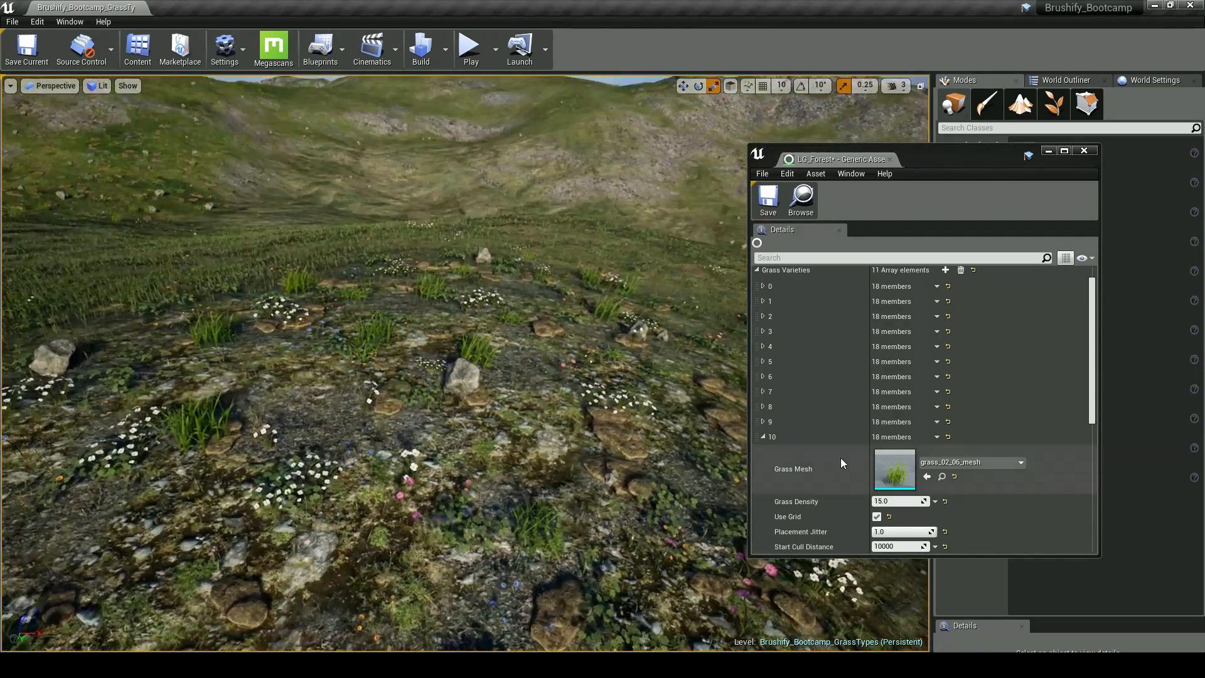
Step: Set variety 10's Scale X to a minimum of 0.5 and a maximum of 2, and examine the size variation
{"action": "scroll", "coordinate": [866, 485], "scroll_direction": "down", "scroll_amount": 6}
{"action": "left_click", "coordinate": [907, 488]}
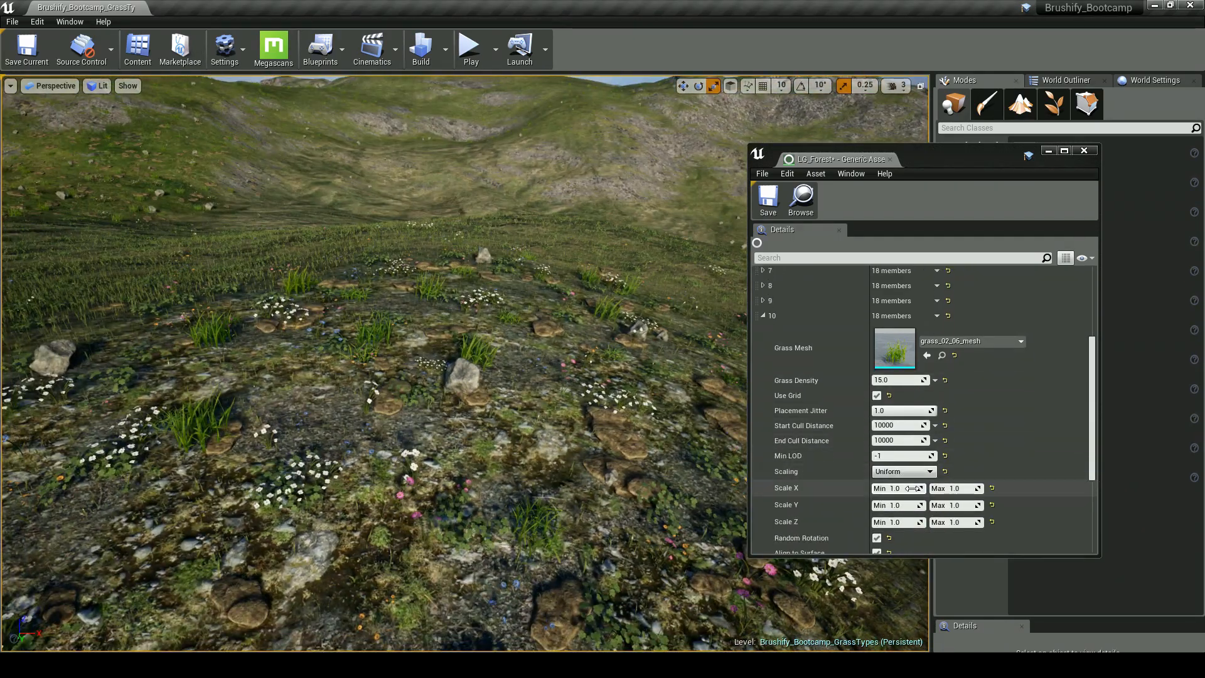
{"action": "type", "text": "0"}
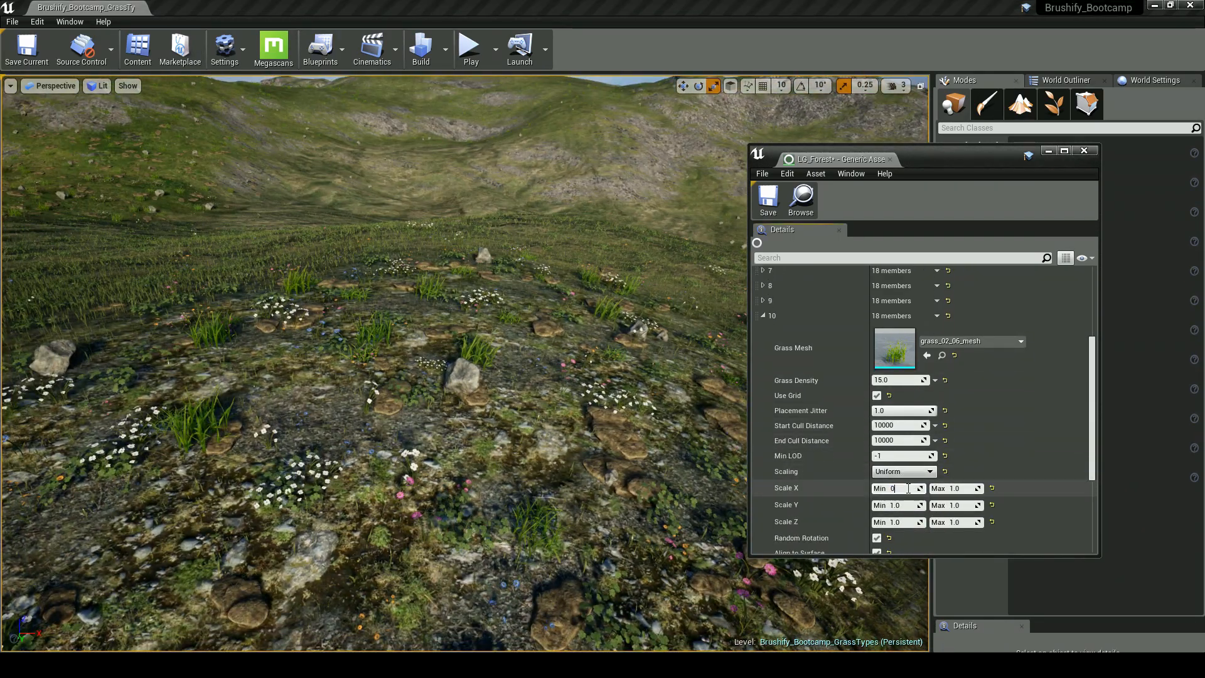
{"action": "type", "text": ".5"}
{"action": "key", "text": "Tab"}
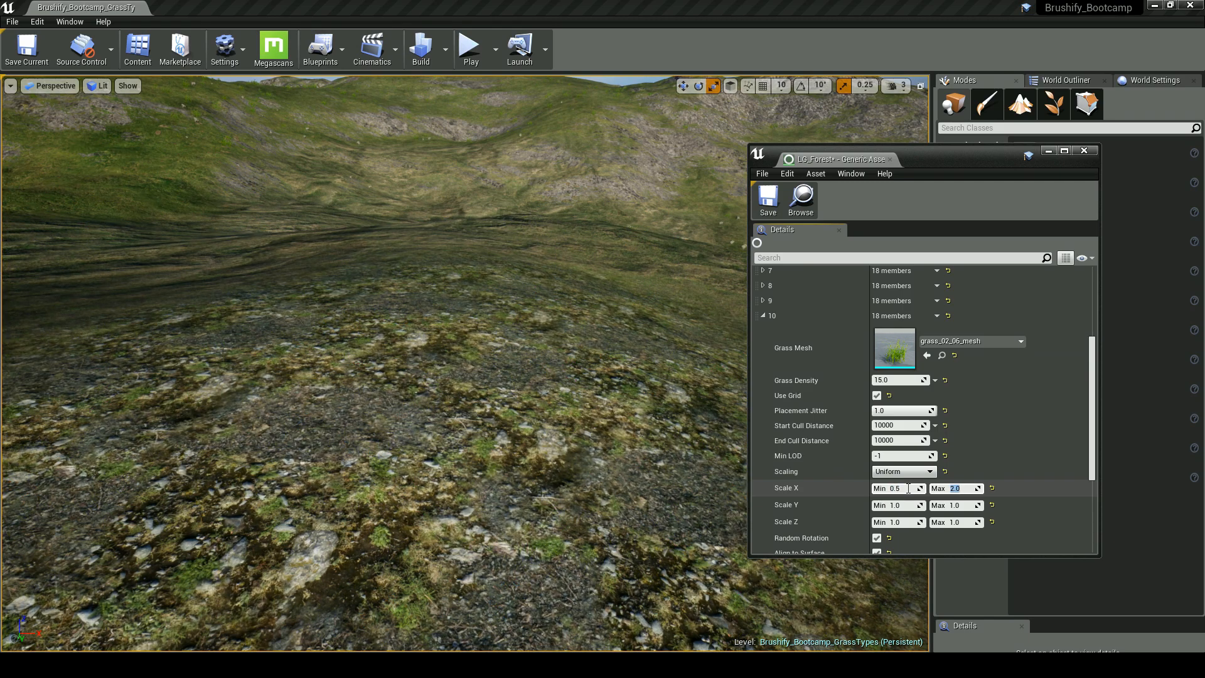
{"action": "right_click_drag", "start_coordinate": [533, 376], "coordinate": [590, 419]}
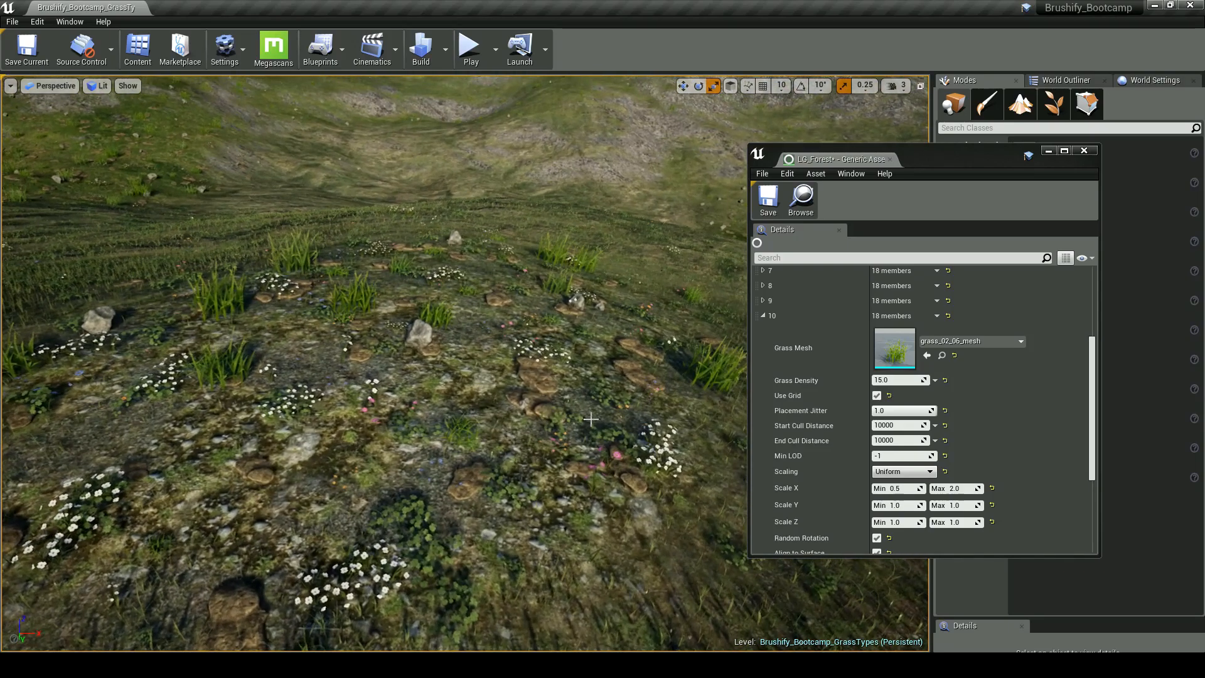
Step: Set variety 10's maximum Scale X to 1.2 and its Grass Density to 55, and examine the spread of grass
{"action": "left_click", "coordinate": [957, 489]}
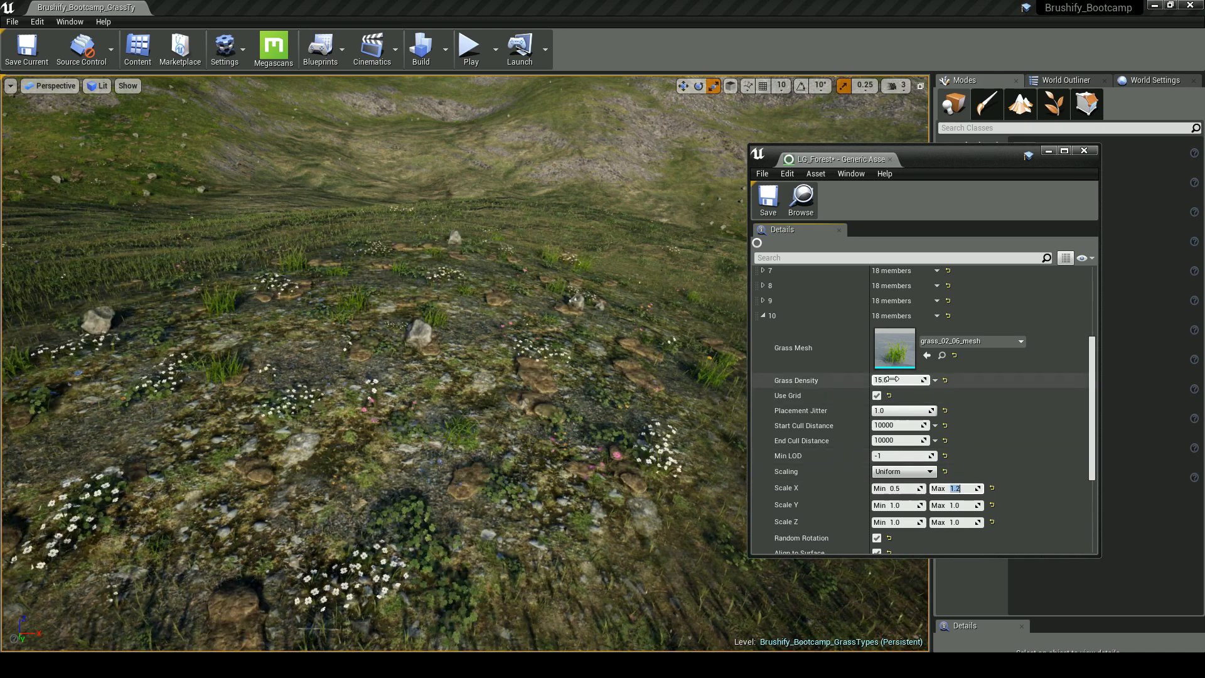
{"action": "left_click", "coordinate": [893, 380]}
{"action": "type", "text": "55"}
{"action": "key", "text": "Return"}
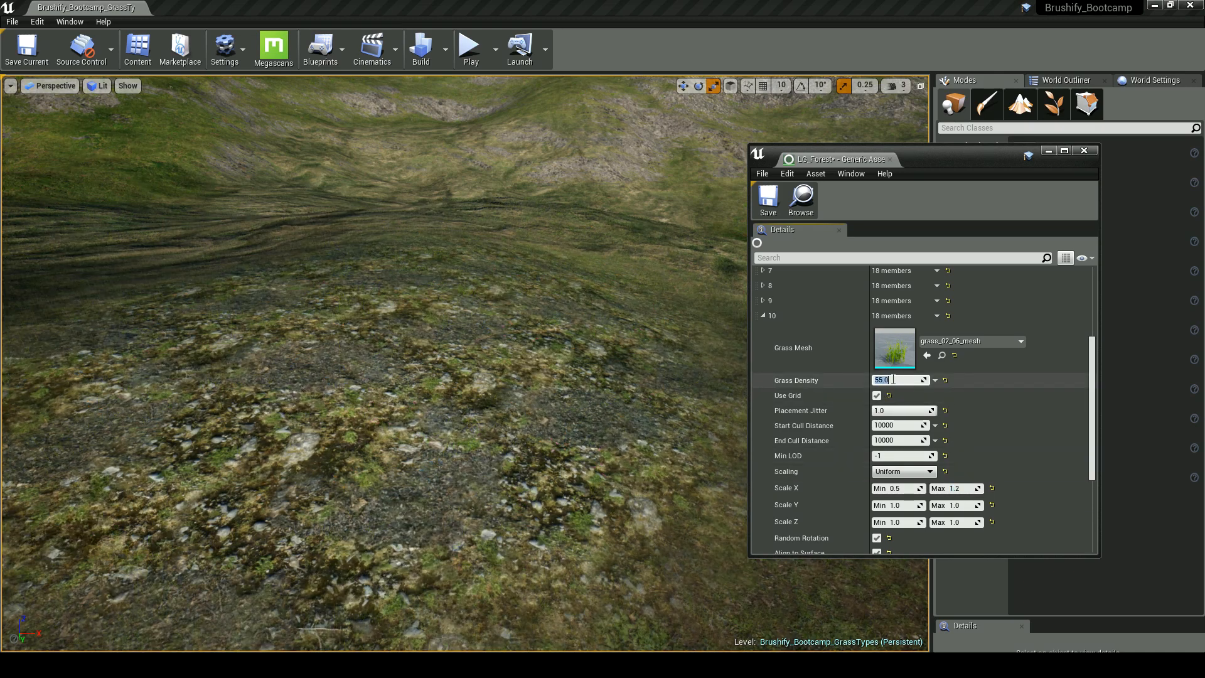
{"action": "right_click_drag", "start_coordinate": [614, 400], "coordinate": [614, 369]}
Step: Expand variety 9's settings in LG_Forest and switch its Random Rotation off and back on
{"action": "left_click", "coordinate": [763, 316]}
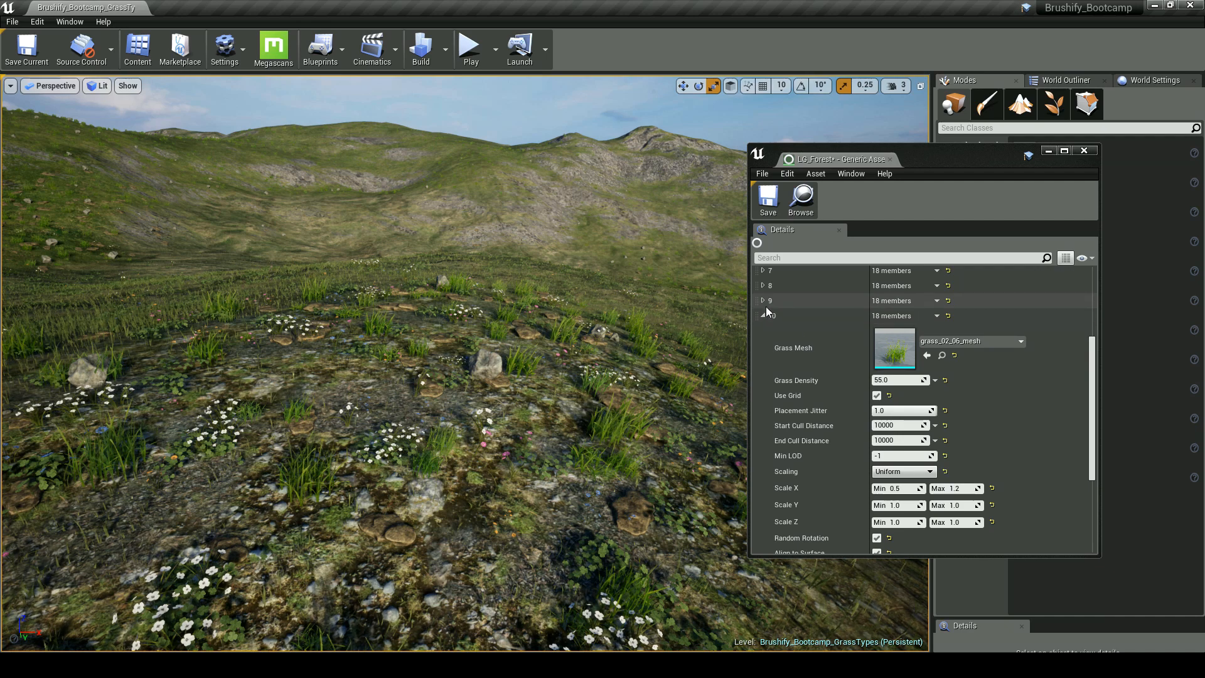
{"action": "left_click", "coordinate": [763, 301]}
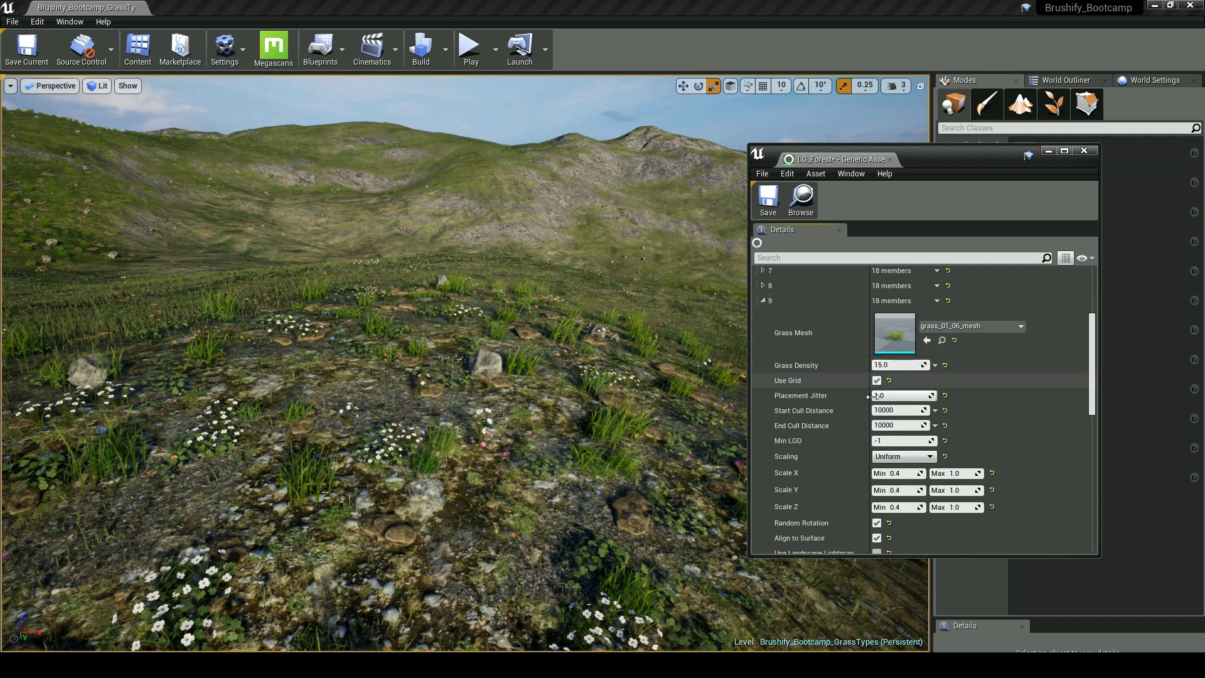
{"action": "scroll", "coordinate": [865, 402], "scroll_direction": "down", "scroll_amount": 3}
{"action": "scroll", "coordinate": [839, 422], "scroll_direction": "down", "scroll_amount": 2}
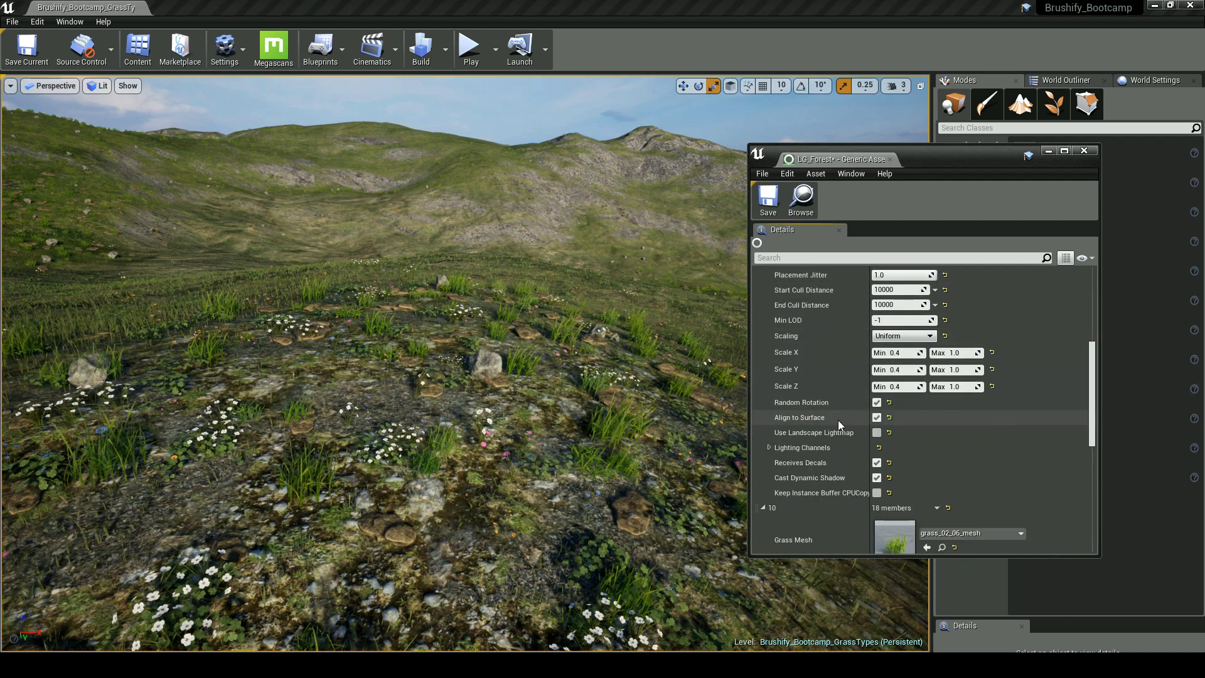
{"action": "left_click", "coordinate": [877, 402]}
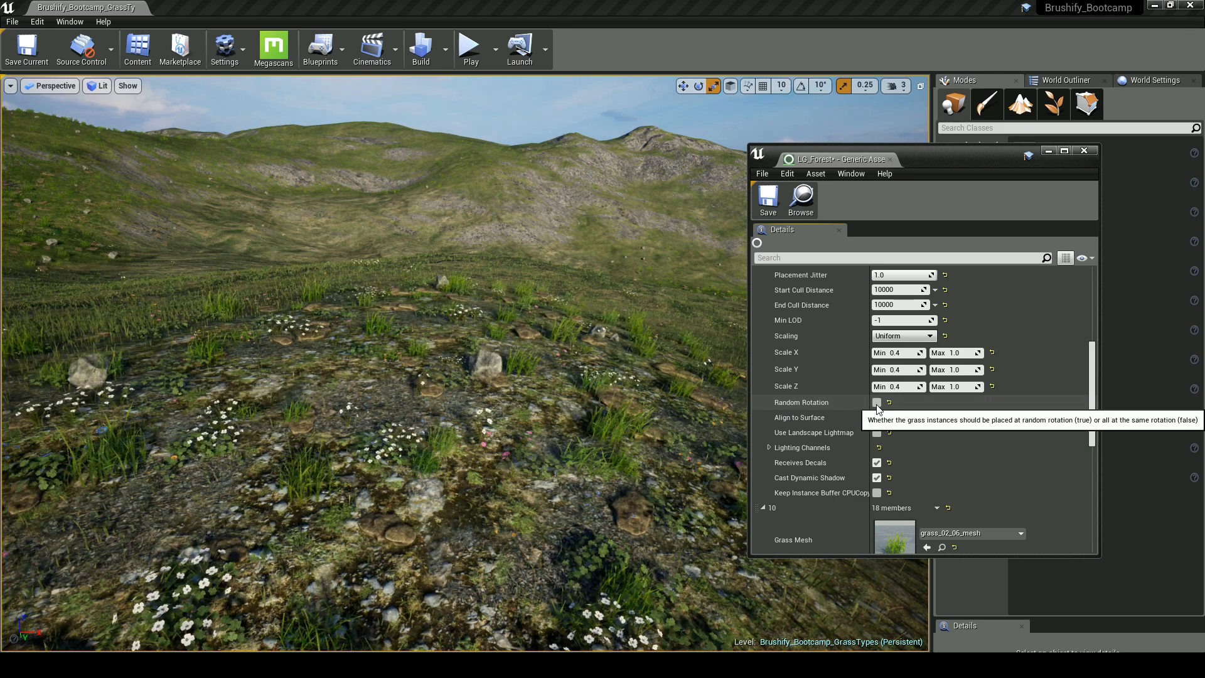
{"action": "left_click", "coordinate": [878, 403]}
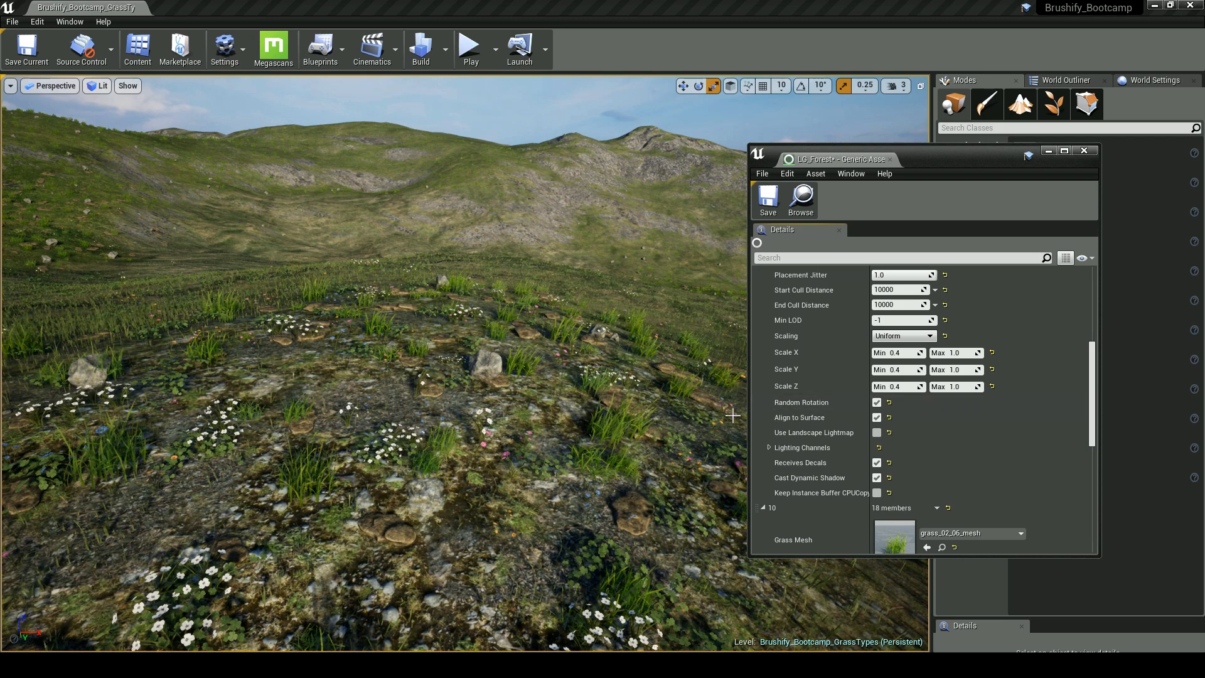
Step: Set the Grass Density of variety 9, grass_01_06_mesh, to 150 and examine the spread of grass
{"action": "scroll", "coordinate": [796, 423], "scroll_direction": "up", "scroll_amount": 3}
{"action": "scroll", "coordinate": [802, 428], "scroll_direction": "up", "scroll_amount": 1}
{"action": "left_click", "coordinate": [891, 384]}
{"action": "type", "text": "55"}
{"action": "key", "text": "Return"}
{"action": "type", "text": "150"}
{"action": "key", "text": "Return"}
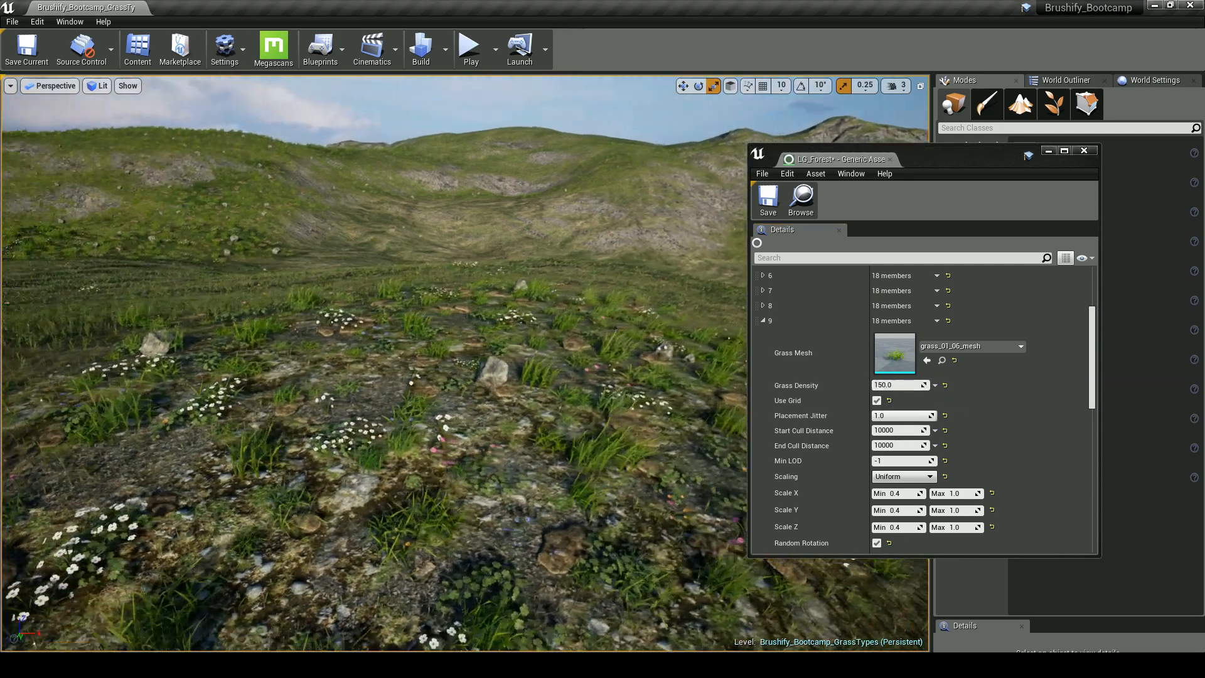
{"action": "right_click_drag", "start_coordinate": [464, 377], "coordinate": [596, 399]}
Step: Look through the viewport's view modes and examine the grass and flowers on the landscape close up
{"action": "left_click", "coordinate": [100, 86]}
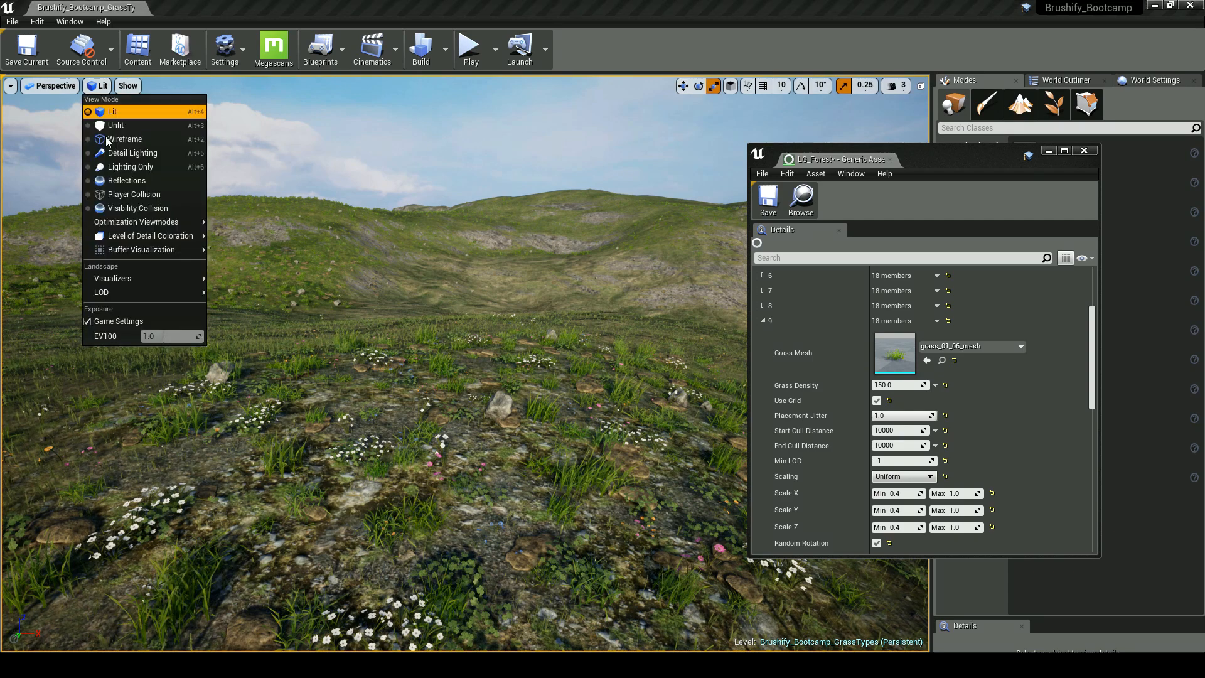
{"action": "mouse_move", "coordinate": [189, 224]}
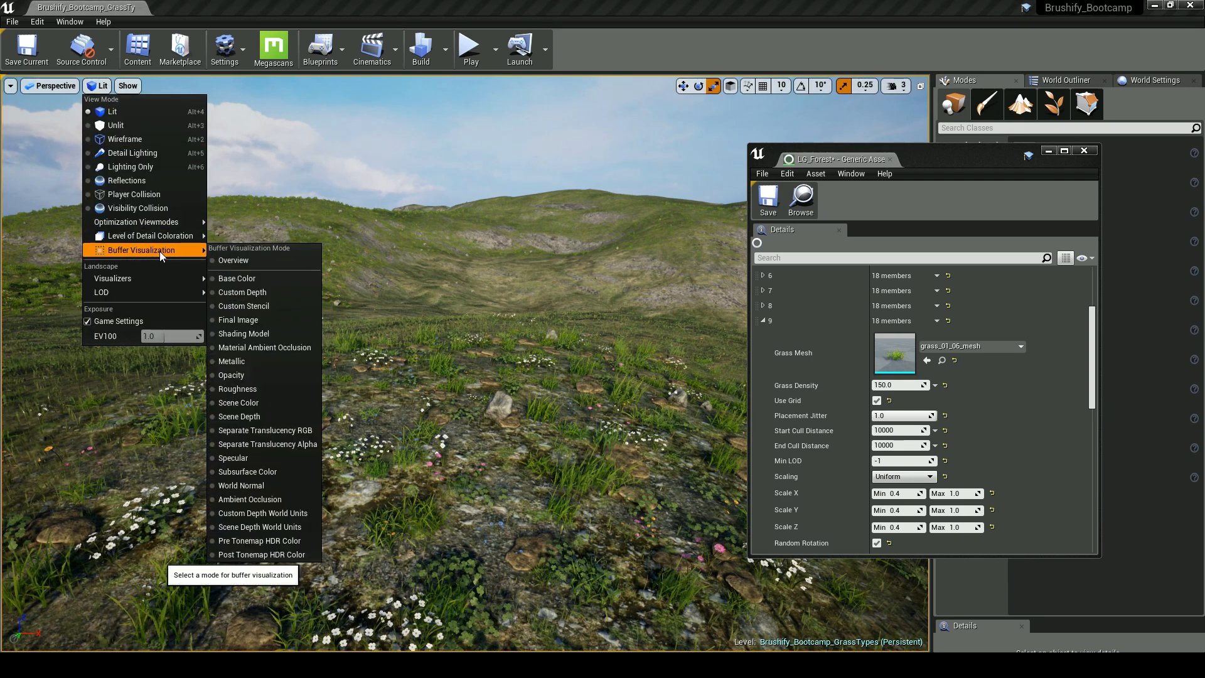
{"action": "left_click", "coordinate": [231, 243]}
{"action": "right_click_drag", "start_coordinate": [375, 271], "coordinate": [375, 264]}
{"action": "key", "text": "s"}
{"action": "left_click", "coordinate": [119, 85]}
{"action": "left_click", "coordinate": [126, 108]}
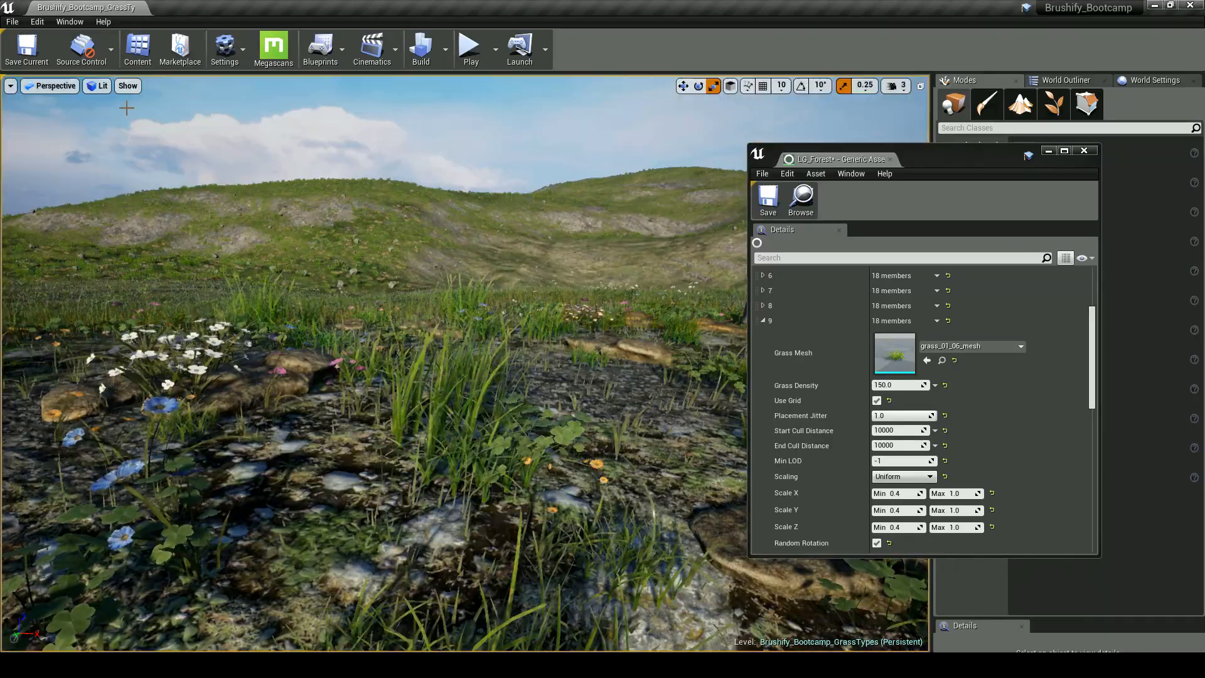
{"action": "right_click_drag", "start_coordinate": [330, 226], "coordinate": [330, 226]}
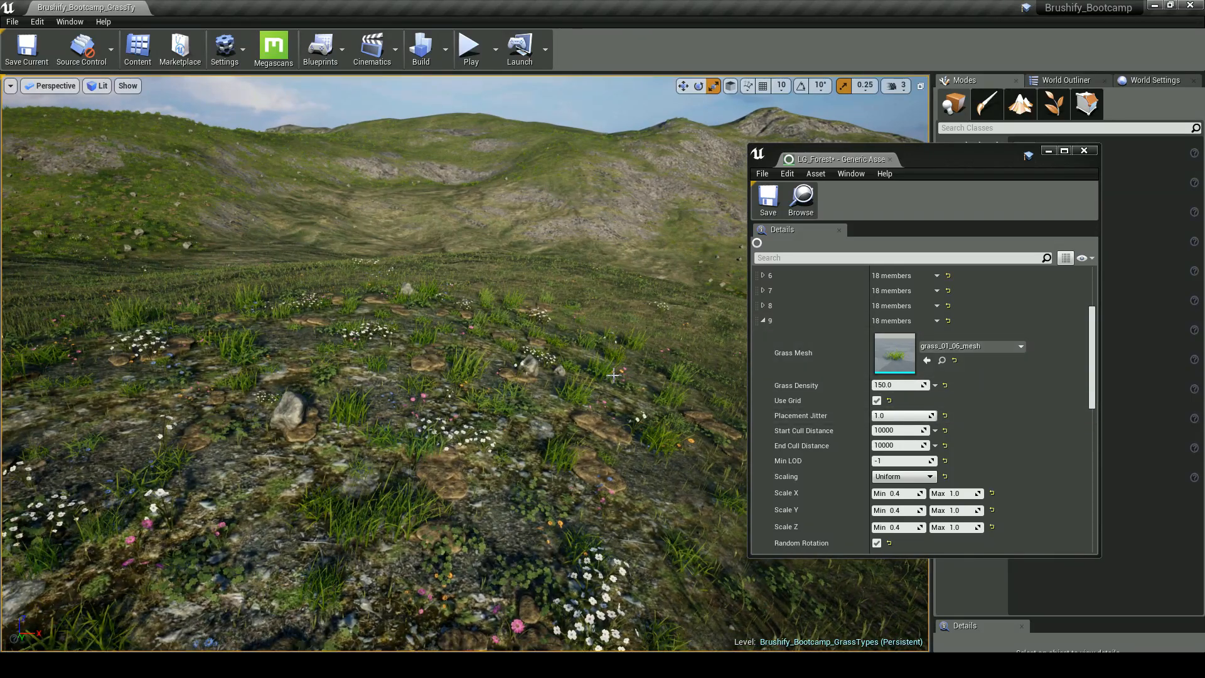
{"action": "right_click_drag", "start_coordinate": [564, 377], "coordinate": [574, 380]}
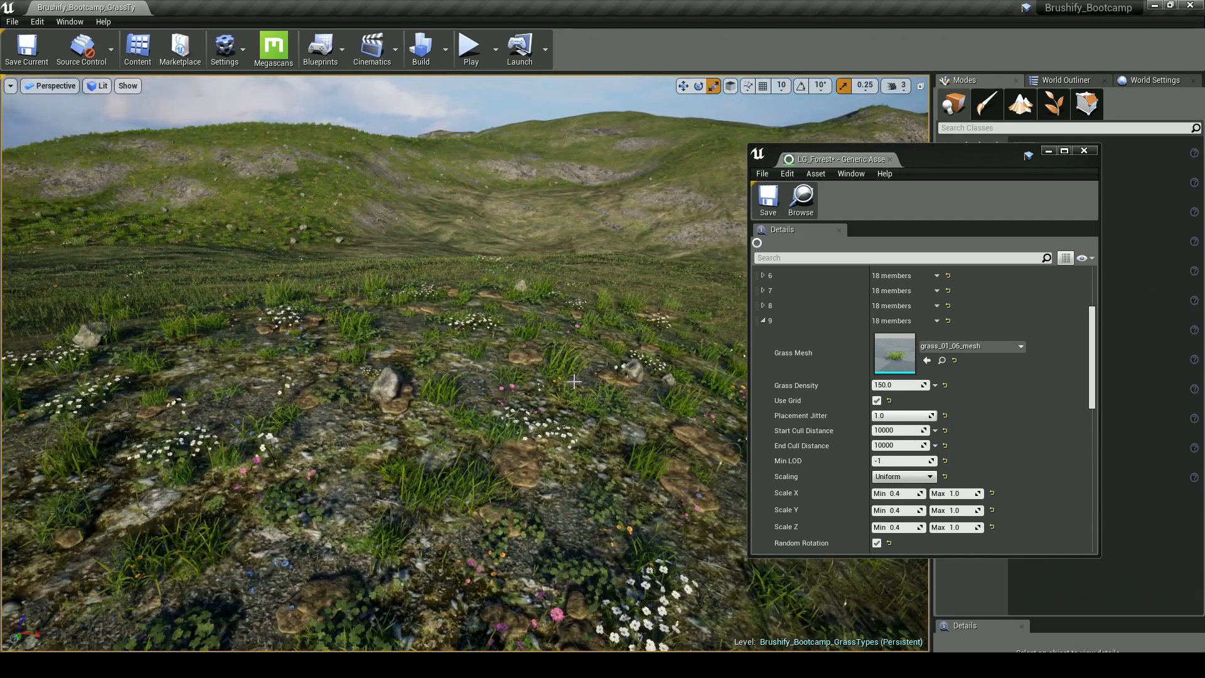
Step: Examine the rendering cost of the grass in Shader Complexity view and return the viewport to Lit
{"action": "key", "text": "alt+8"}
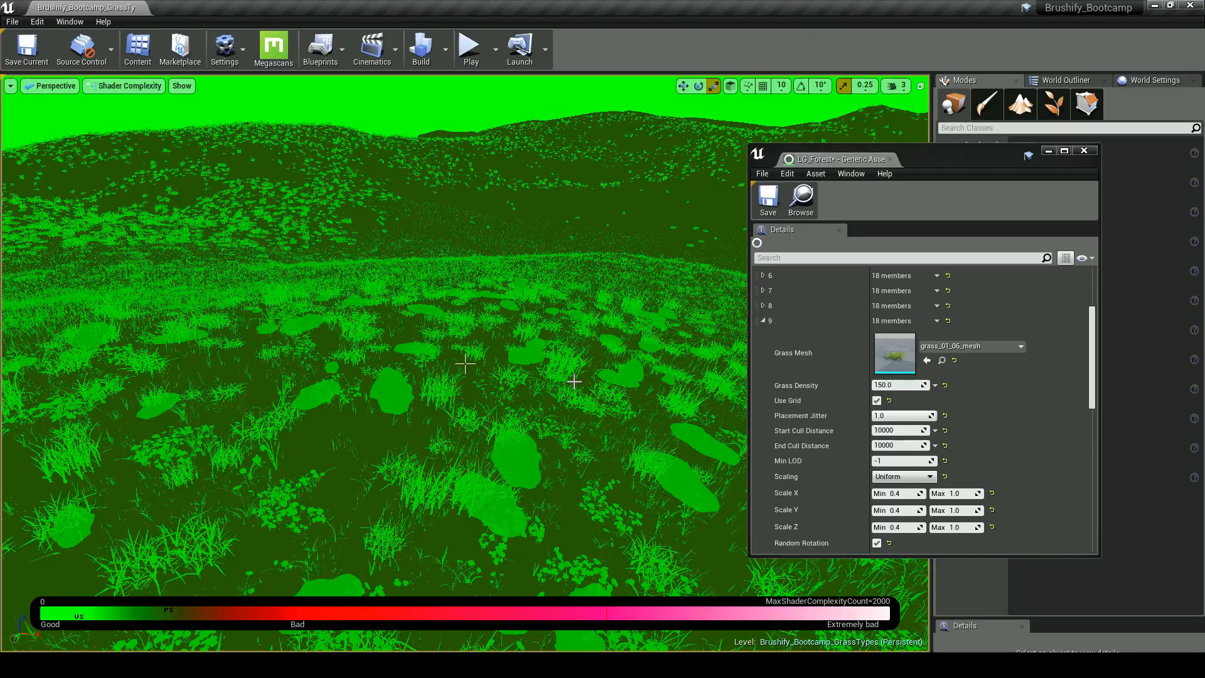
{"action": "right_click_drag", "start_coordinate": [560, 334], "coordinate": [364, 358]}
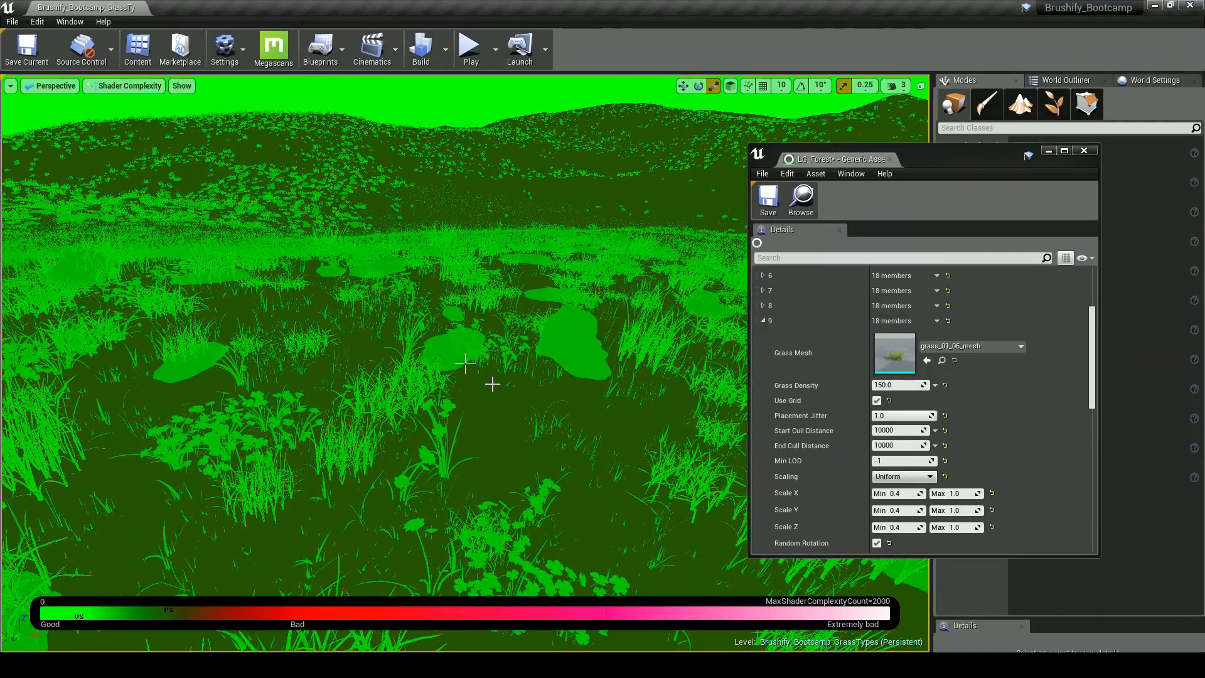
{"action": "right_click_drag", "start_coordinate": [489, 381], "coordinate": [486, 379]}
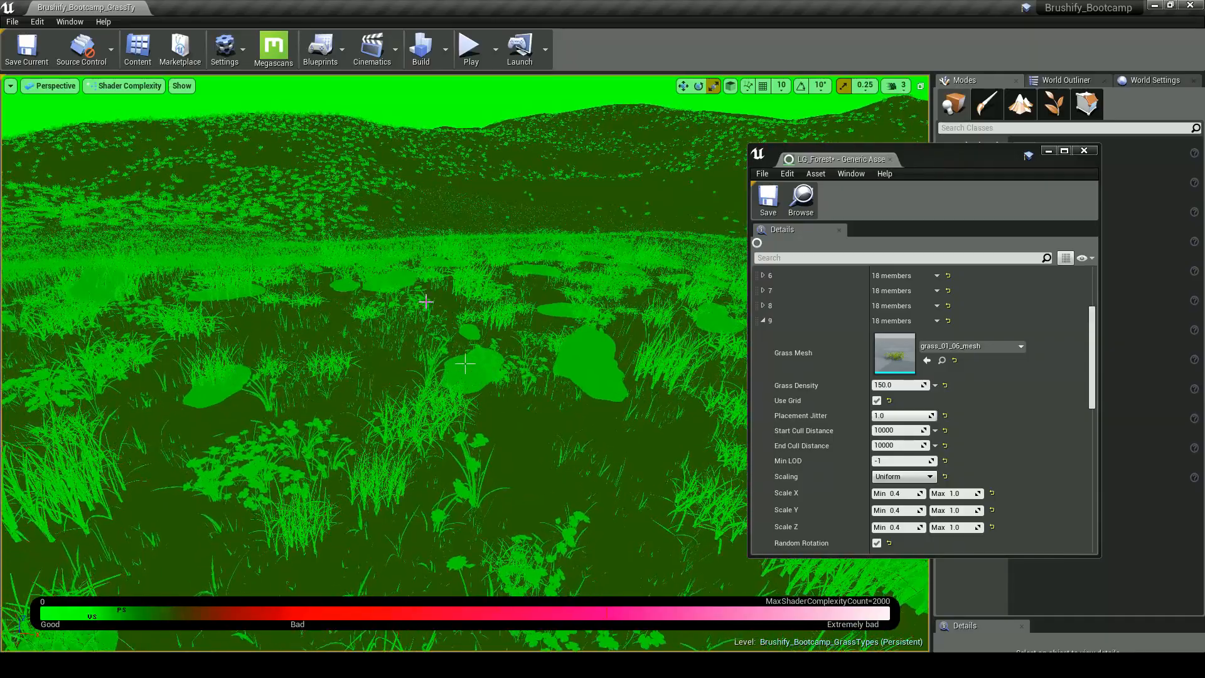
{"action": "right_click_drag", "start_coordinate": [465, 362], "coordinate": [465, 363]}
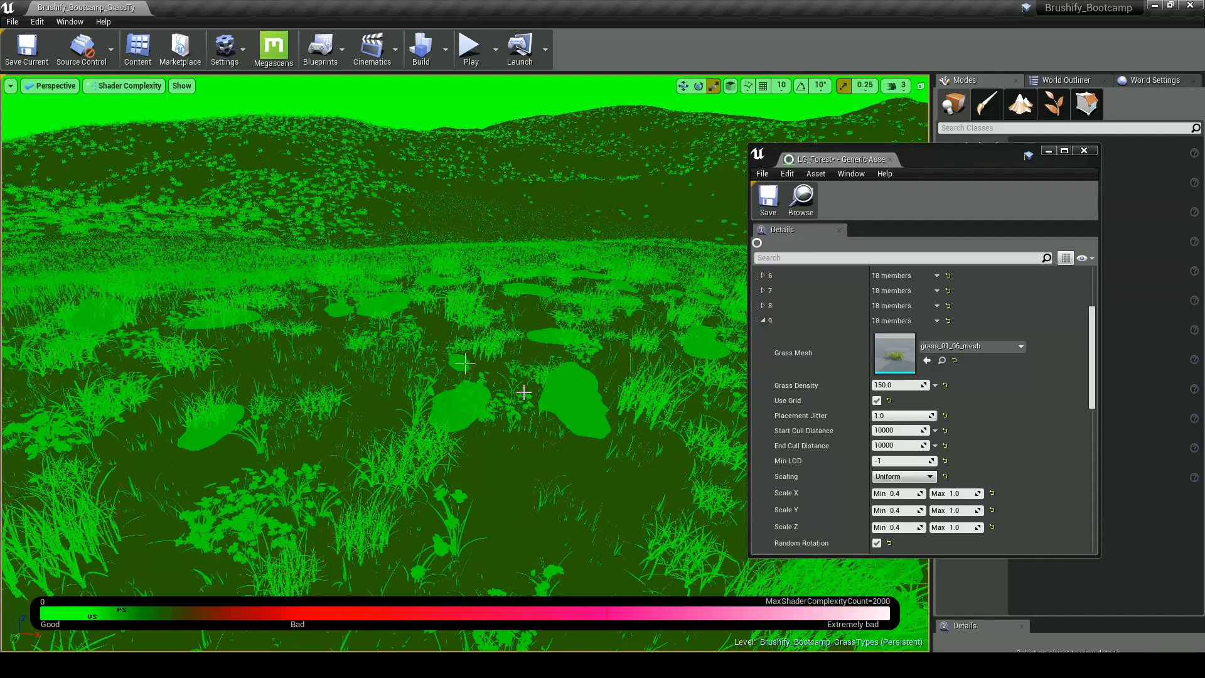
{"action": "key", "text": "alt+4"}
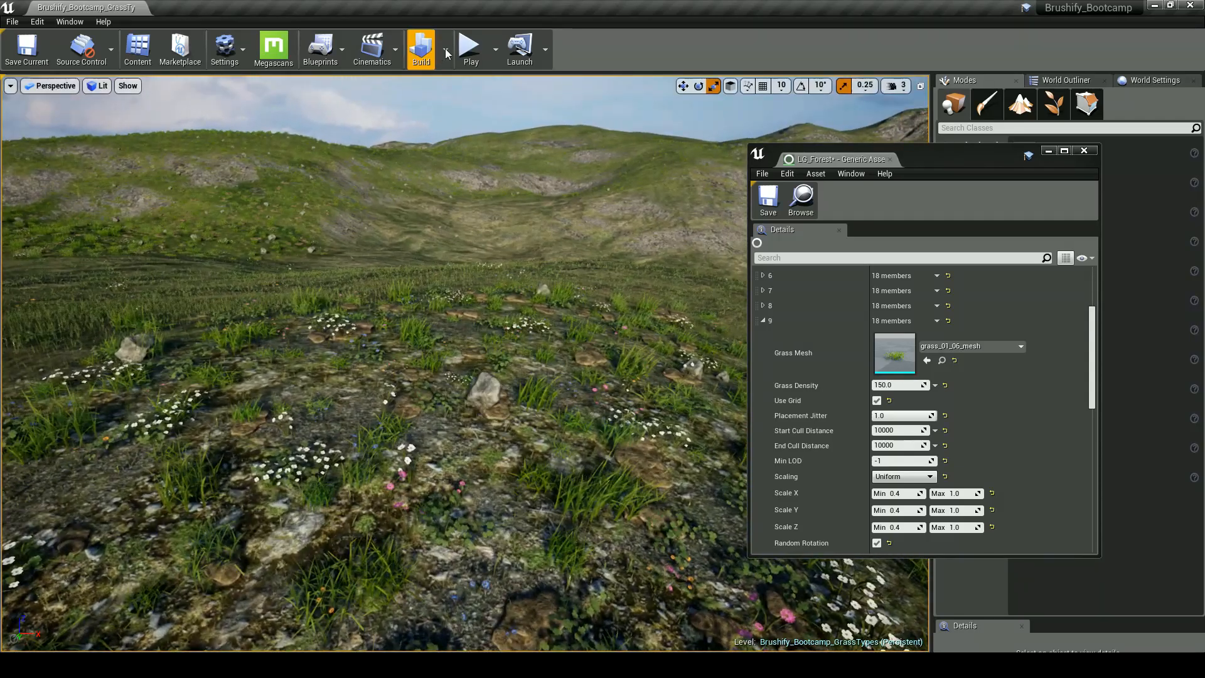
Step: Play the level, run the character around through the grass to judge its look, and stop the play session
{"action": "left_click", "coordinate": [471, 47]}
{"action": "left_click", "coordinate": [503, 246]}
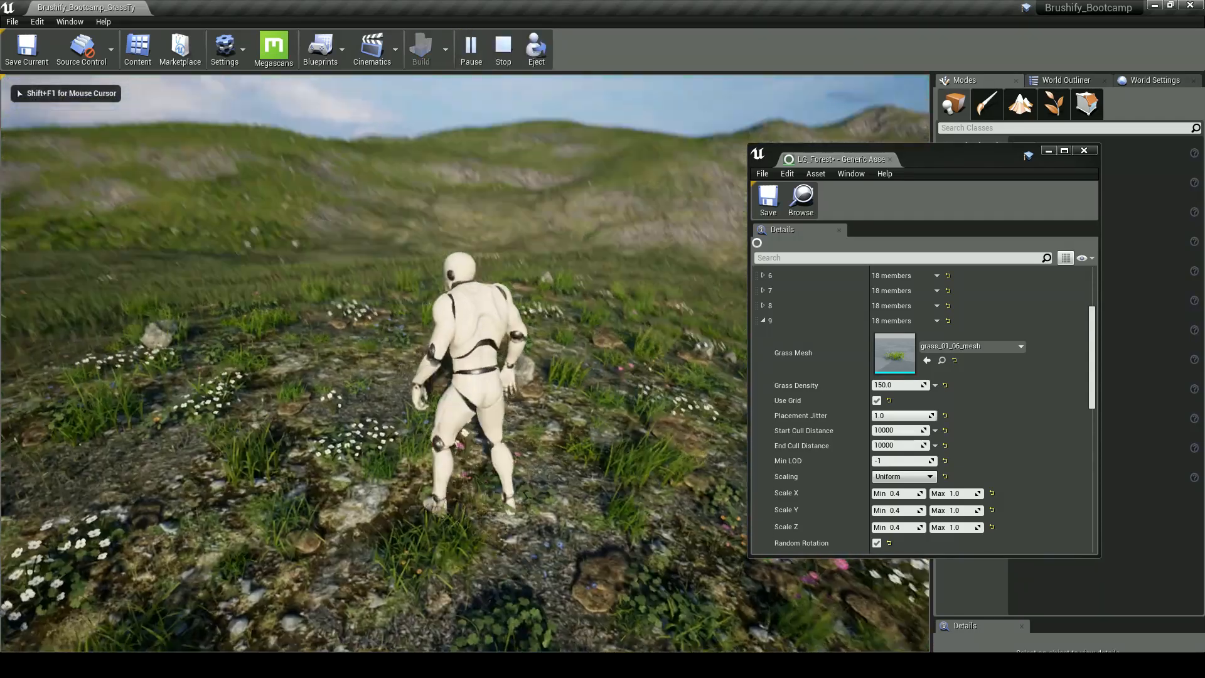
{"action": "key", "text": "d"}
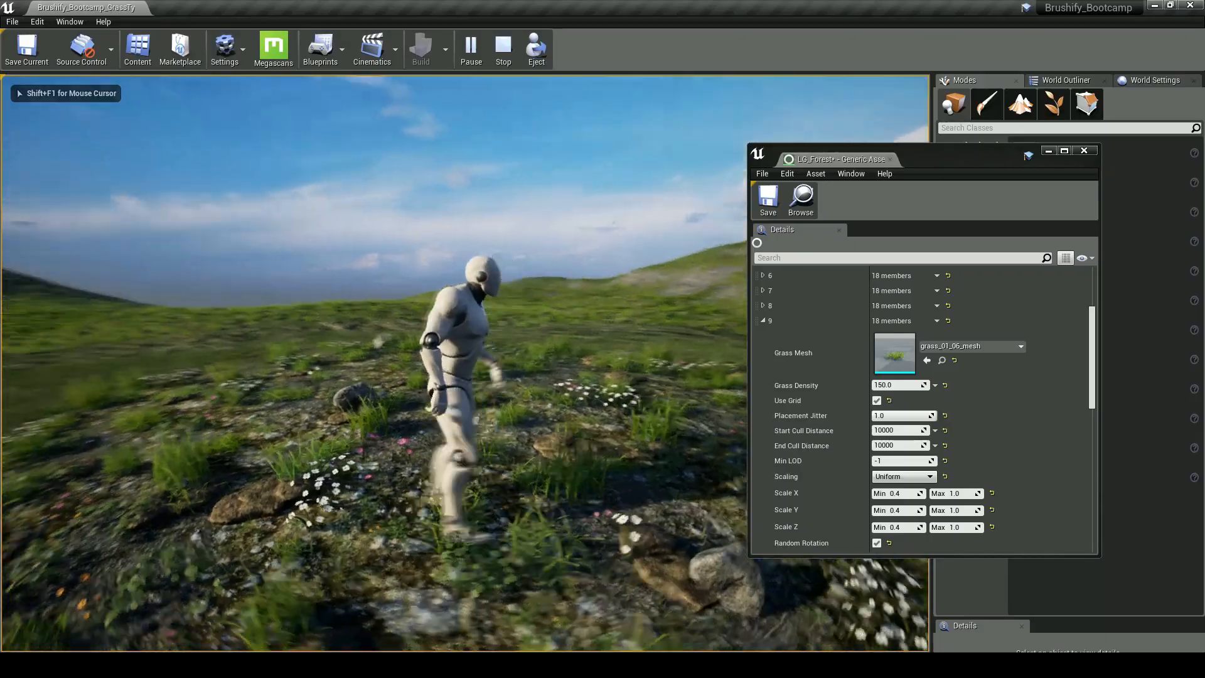
{"action": "key", "text": "a"}
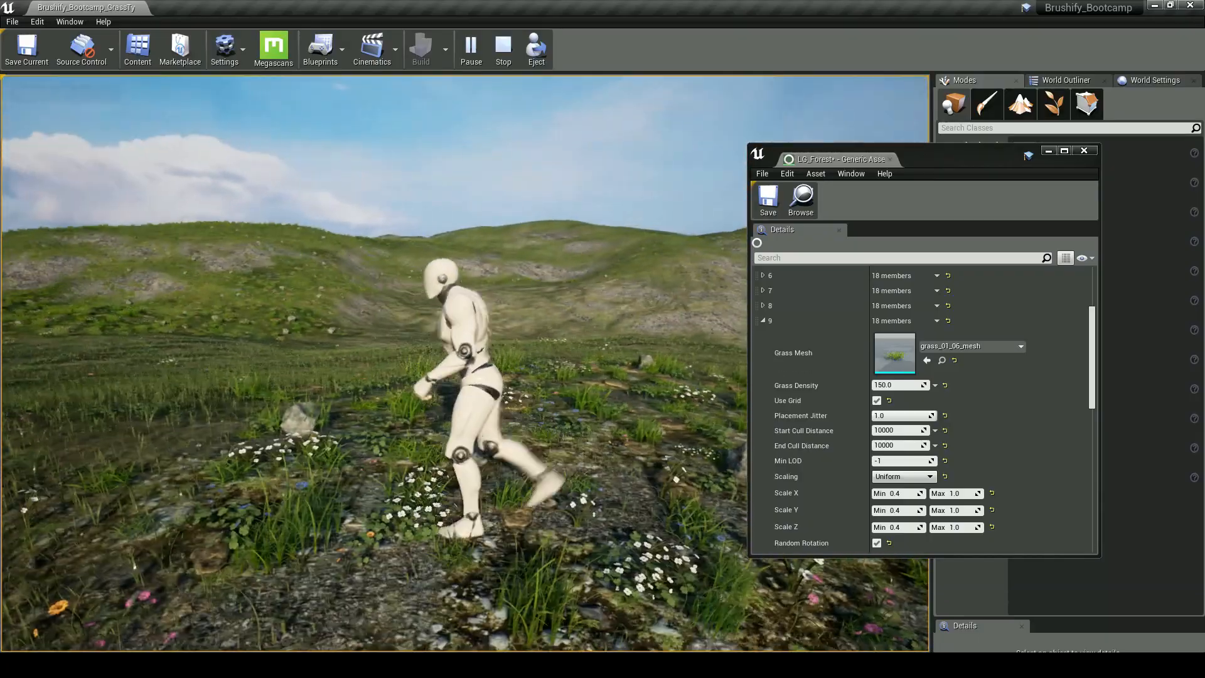
{"action": "key", "text": "w"}
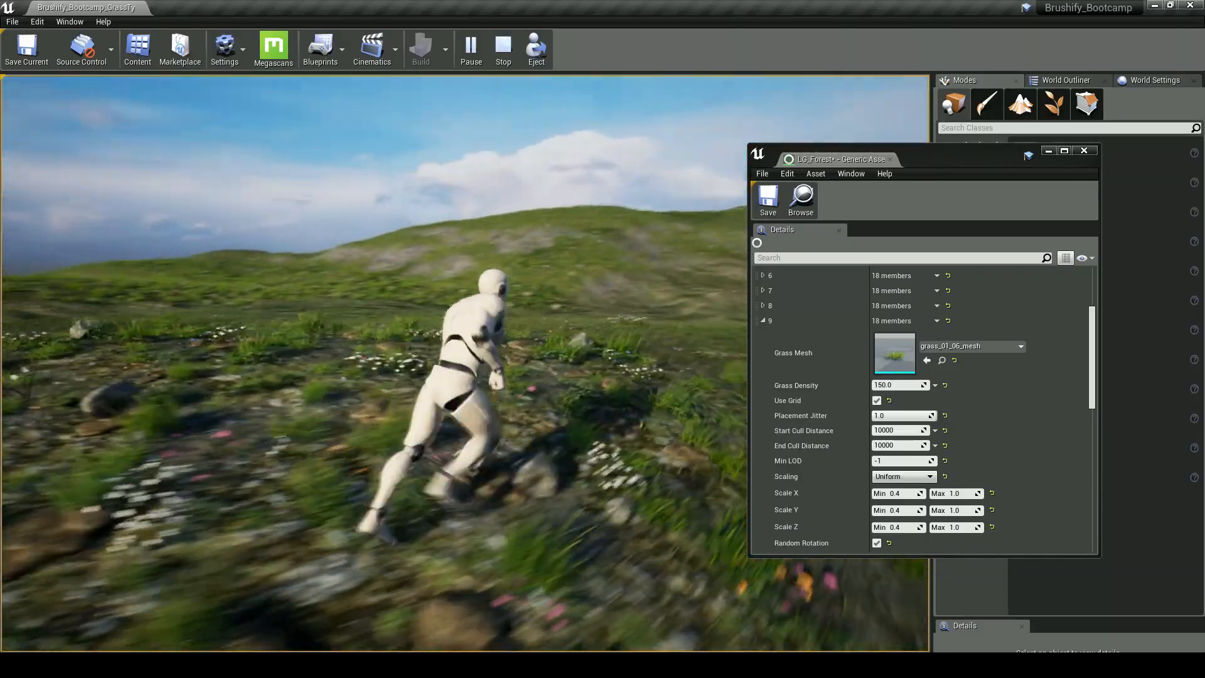
{"action": "key", "text": "a"}
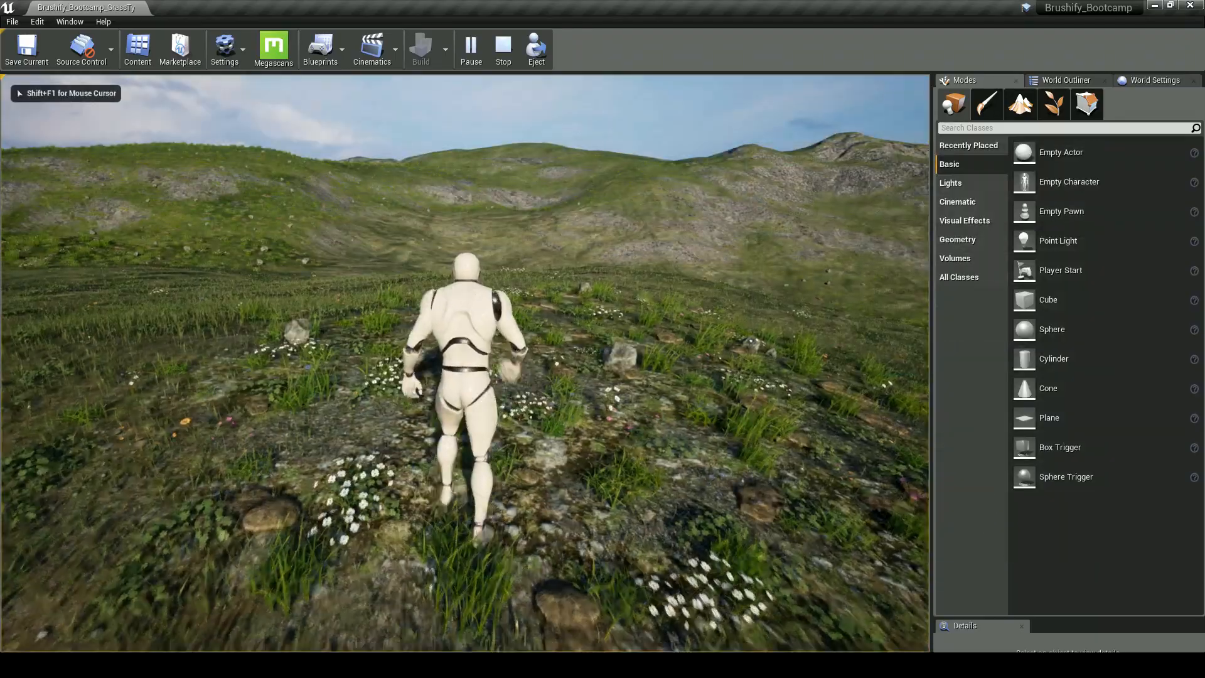
{"action": "key", "text": "d"}
{"action": "key", "text": "a"}
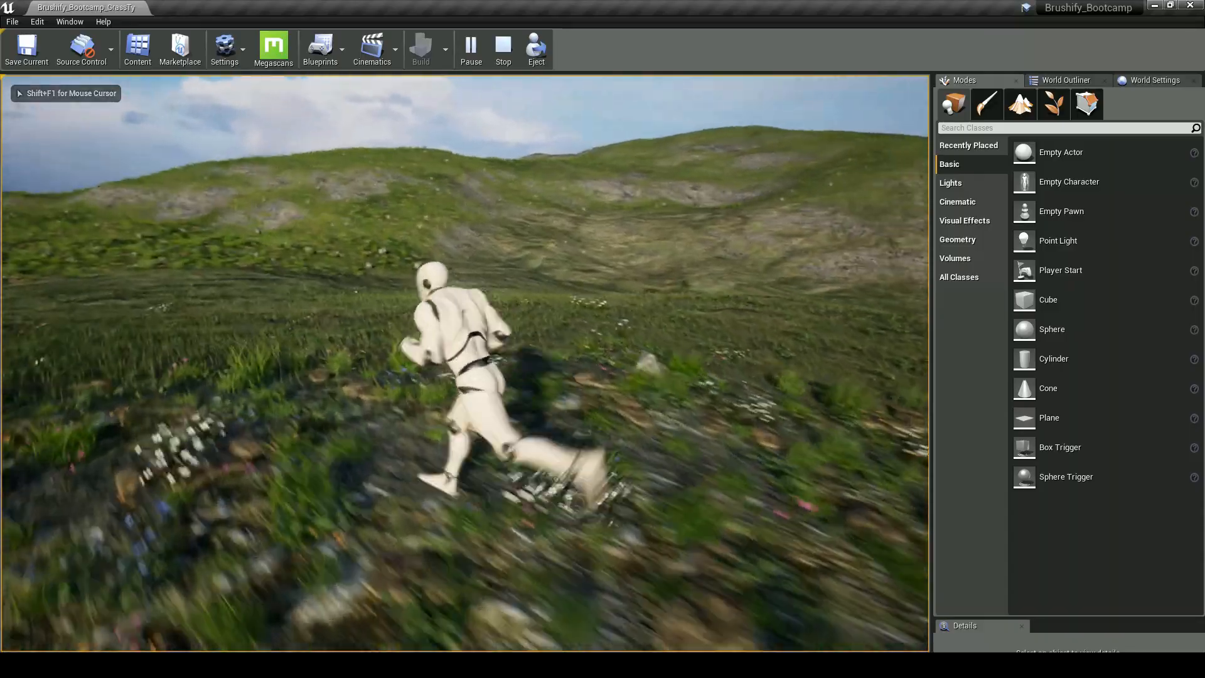
{"action": "key", "text": "s"}
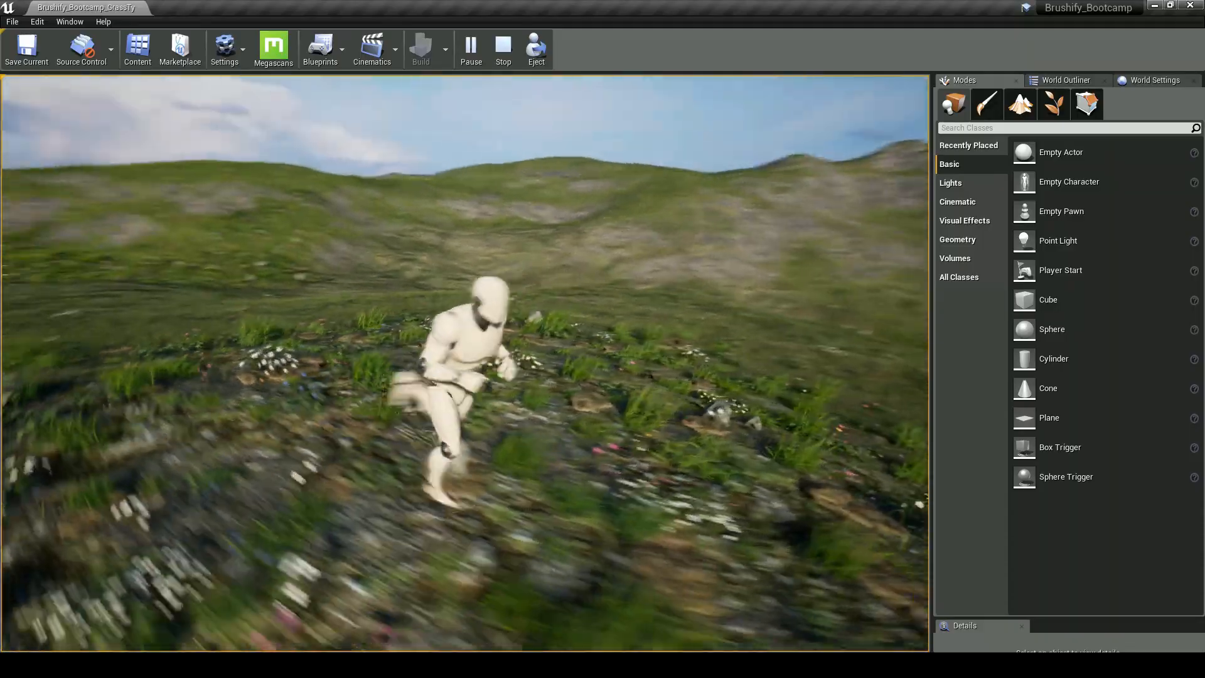
{"action": "key", "text": "w"}
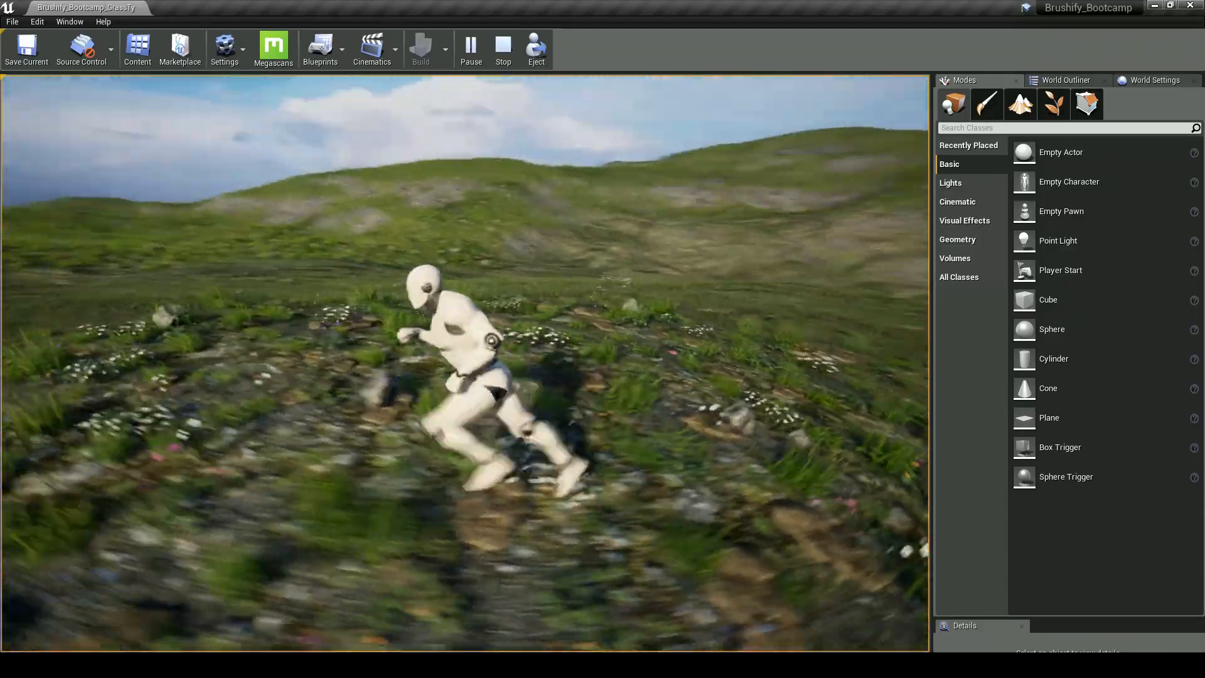
{"action": "key", "text": "s"}
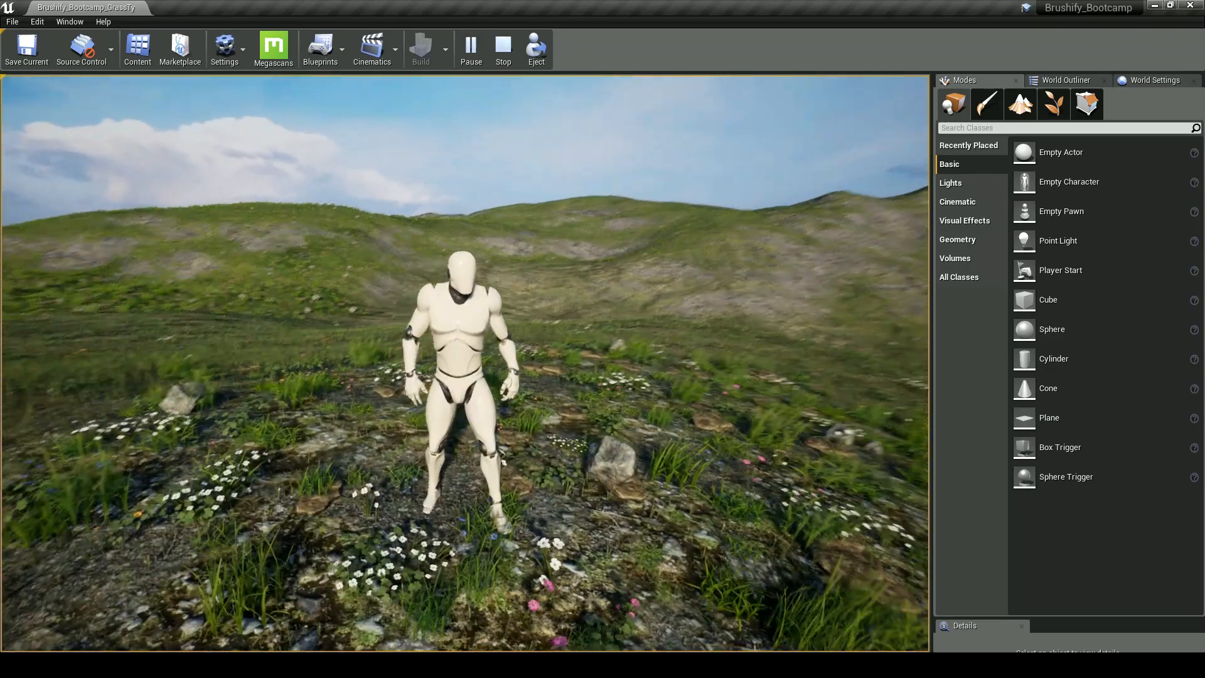
{"action": "key", "text": "w"}
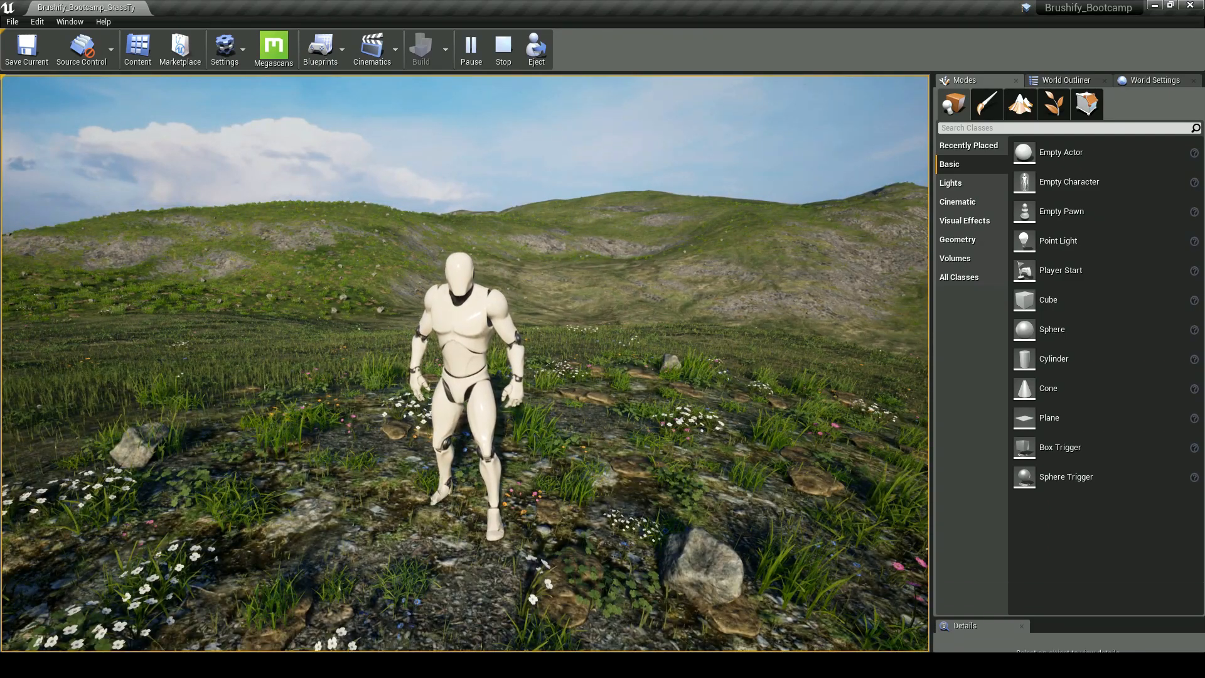
{"action": "key", "text": "s"}
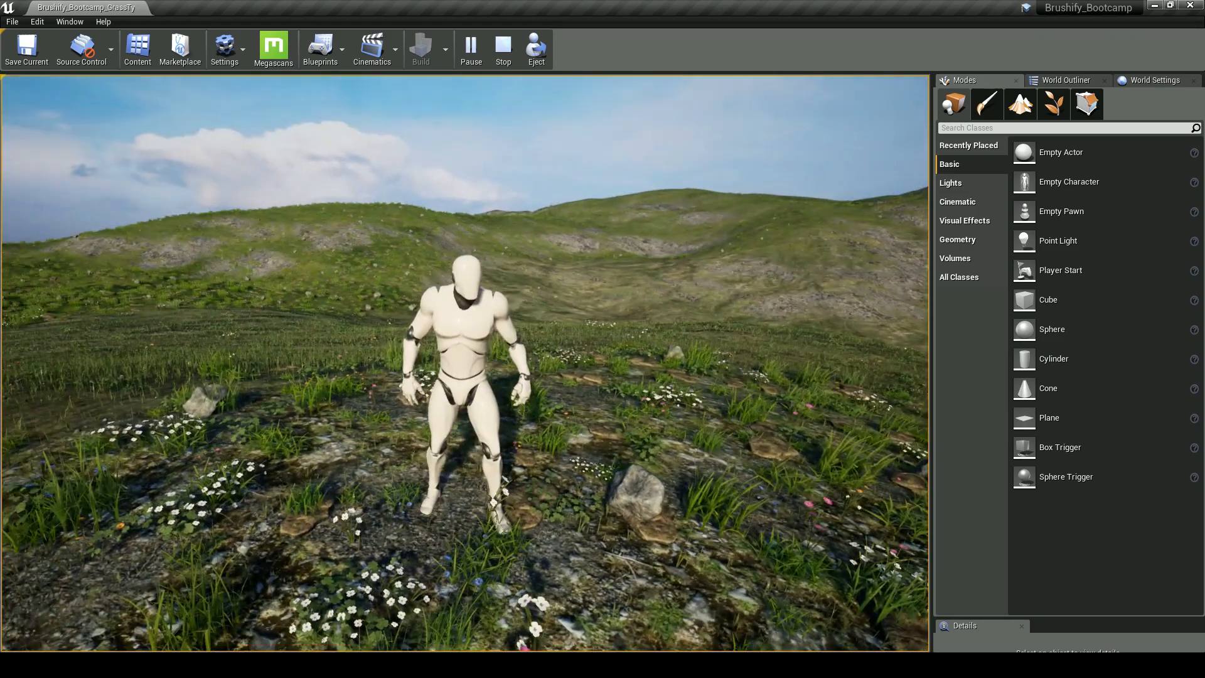
{"action": "key", "text": "d"}
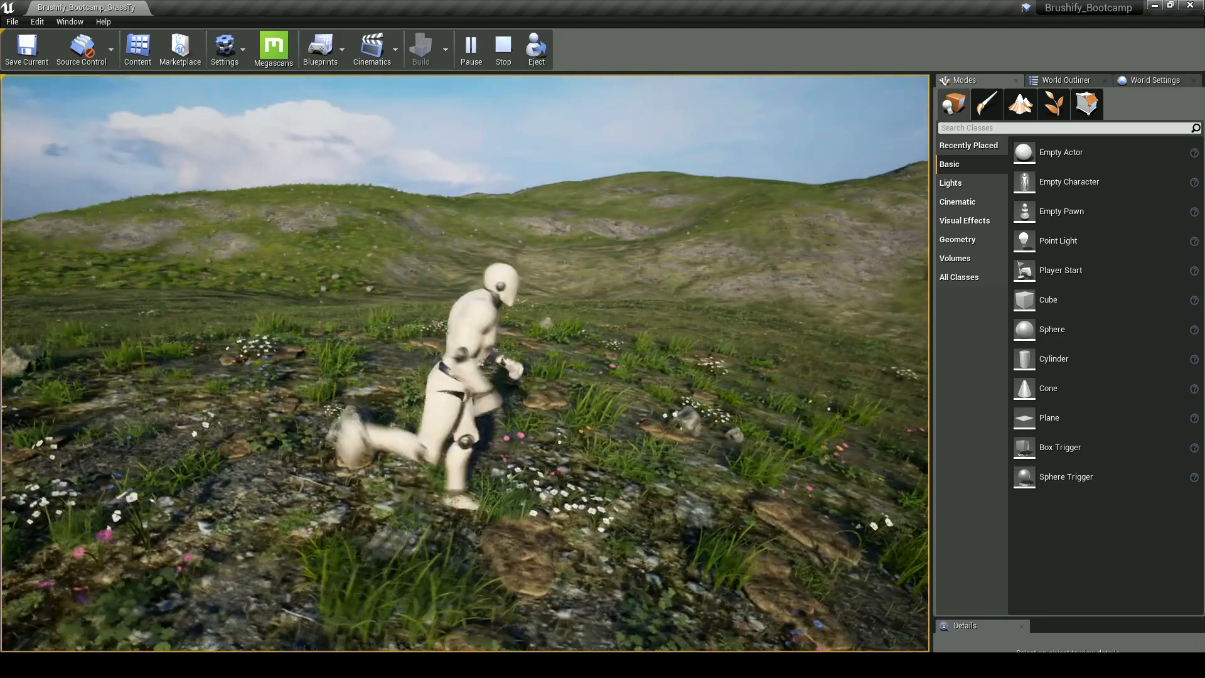
{"action": "key", "text": "w"}
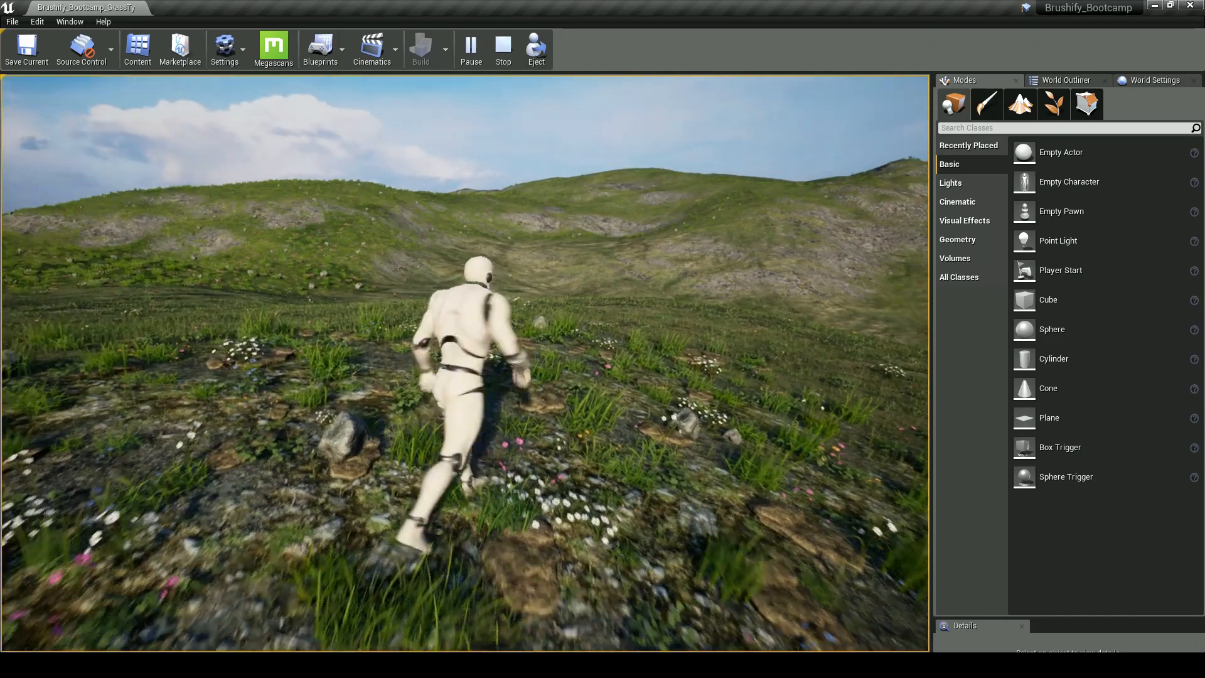
{"action": "key", "text": "a"}
{"action": "key", "text": "s"}
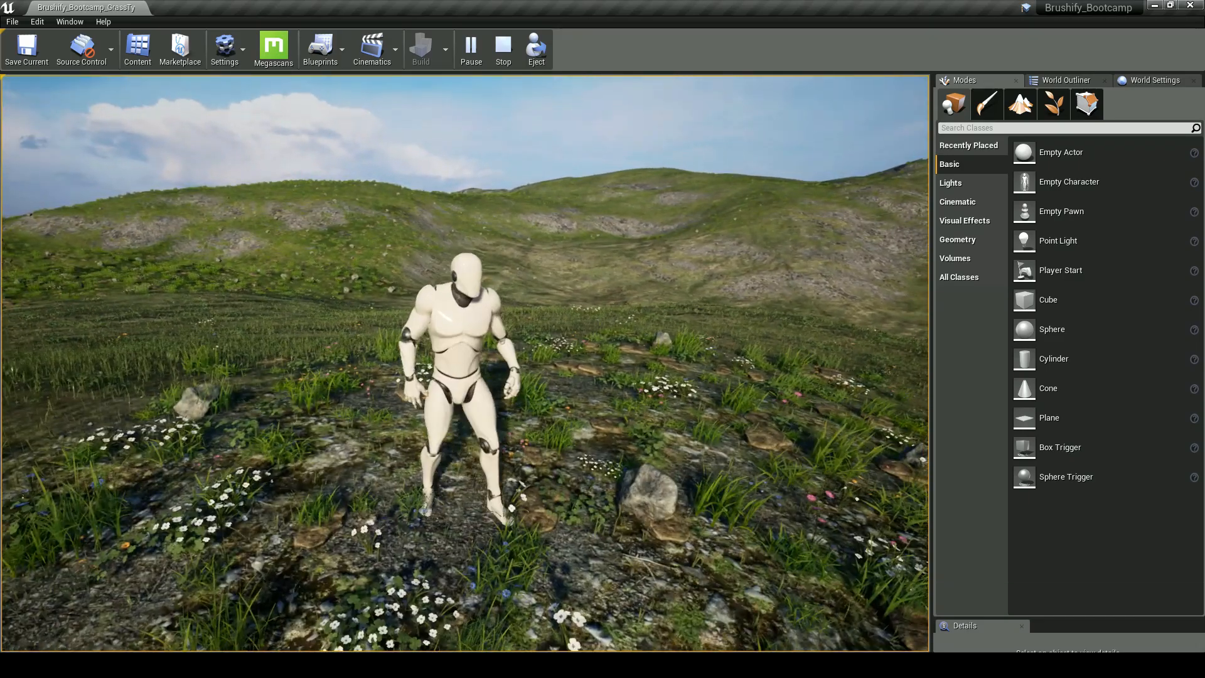
{"action": "key", "text": "Escape"}
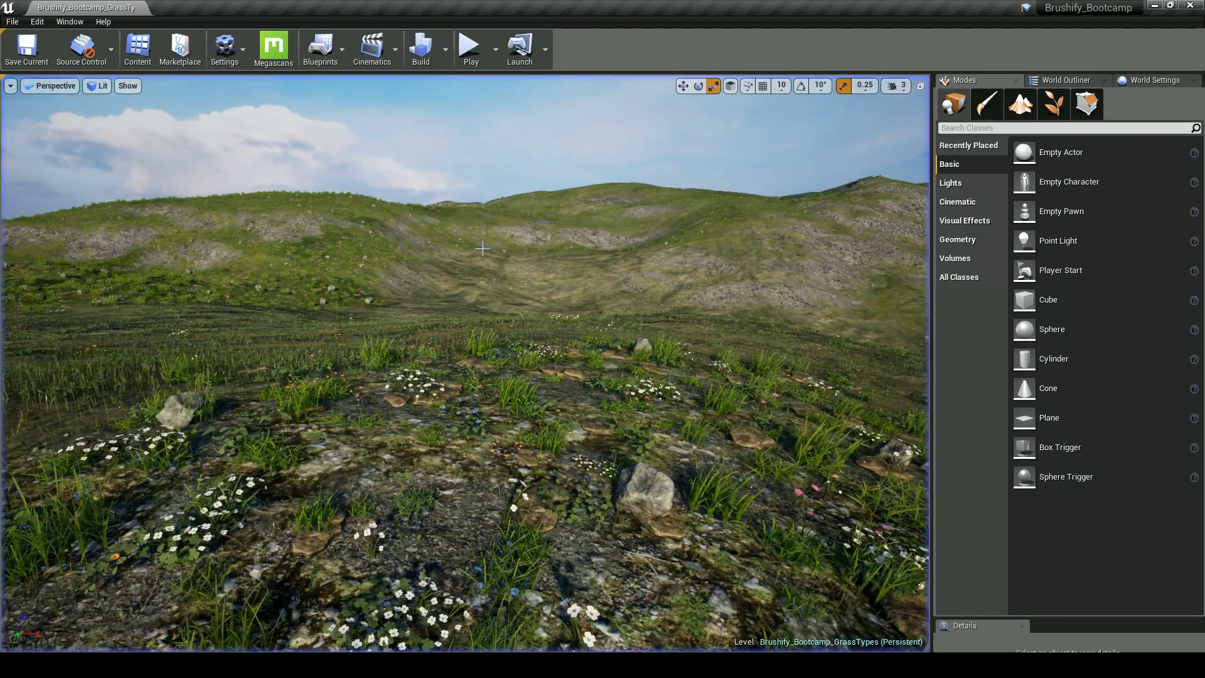
{"action": "key", "text": "d"}
{"action": "key", "text": "w"}
{"action": "key", "text": "s"}
{"action": "key", "text": "w"}
{"action": "key", "text": "d"}
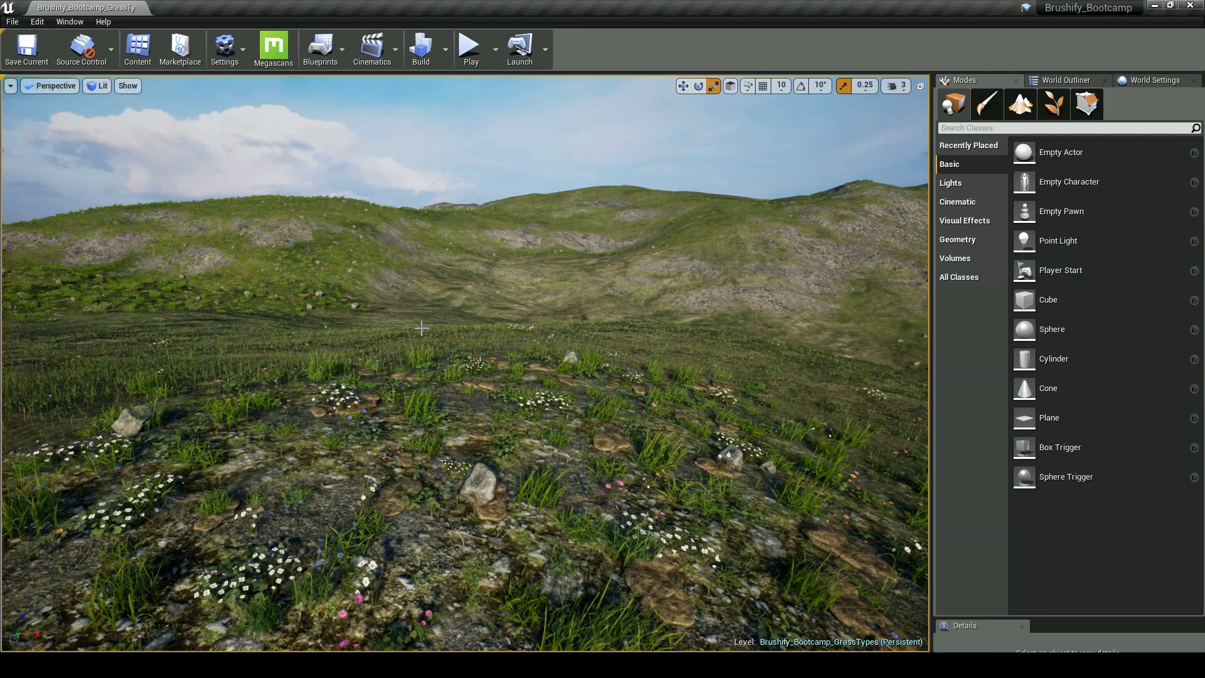
Step: Open the Content Browser and show the contents of the Brushify folder
{"action": "left_click", "coordinate": [138, 49]}
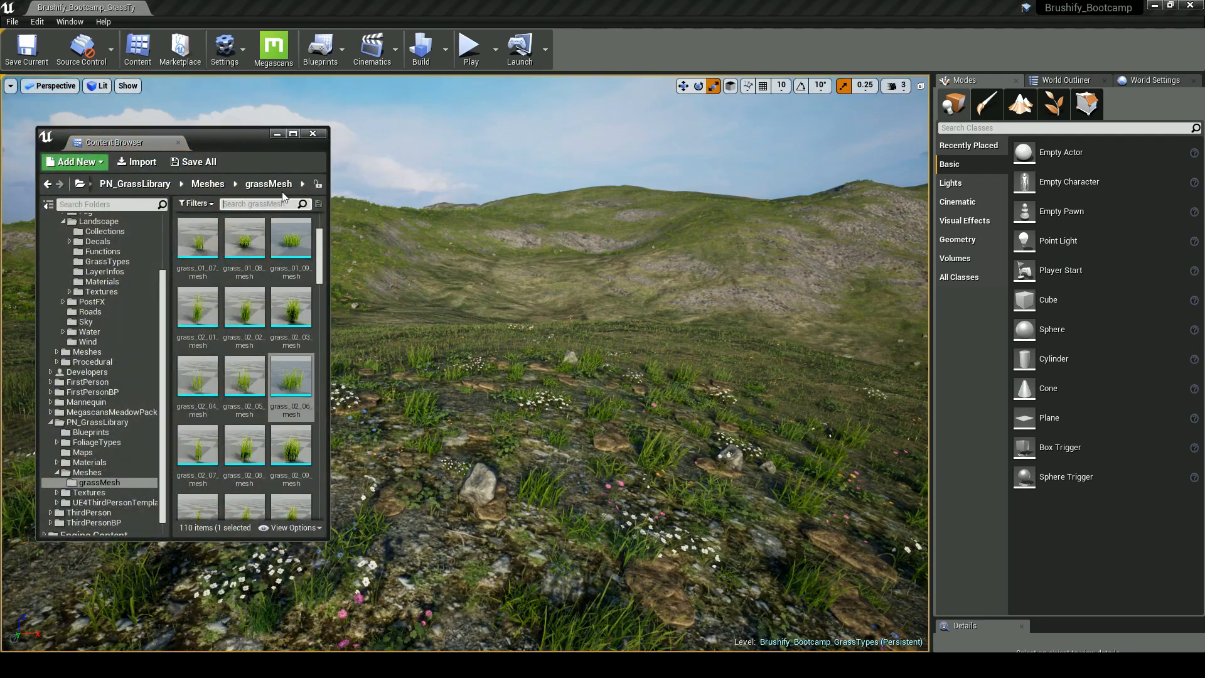
{"action": "scroll", "coordinate": [251, 314], "scroll_direction": "up", "scroll_amount": 3}
{"action": "scroll", "coordinate": [167, 224], "scroll_direction": "up", "scroll_amount": 3}
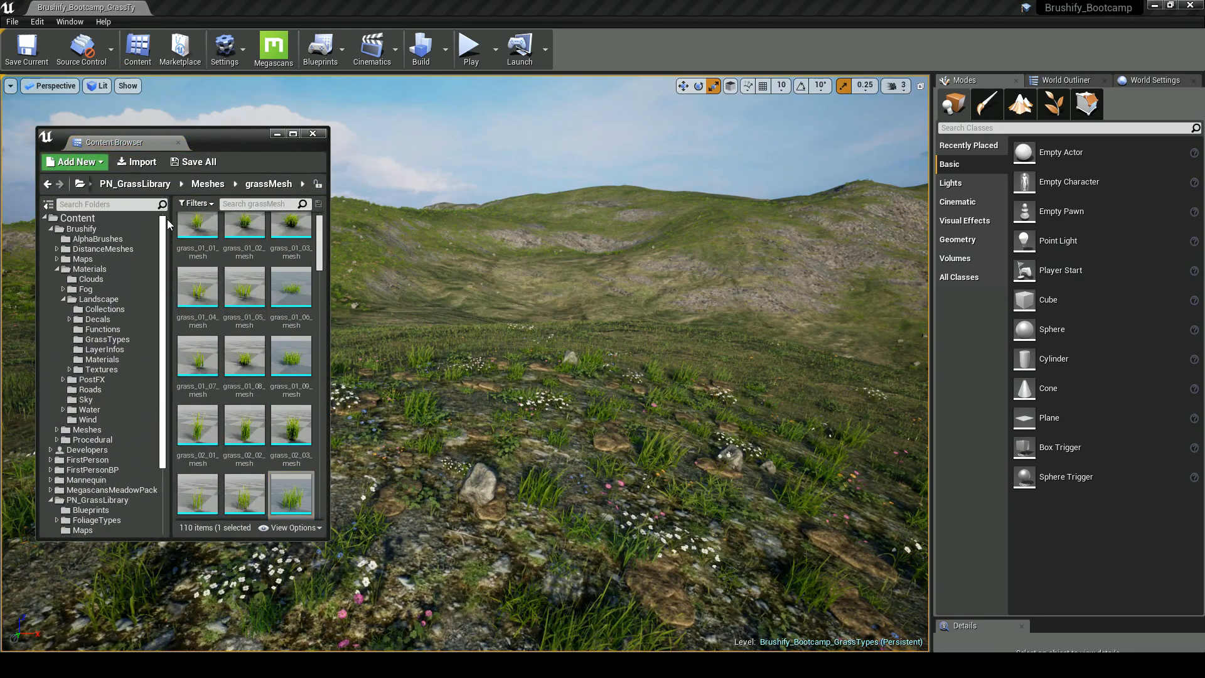
{"action": "left_click", "coordinate": [104, 232]}
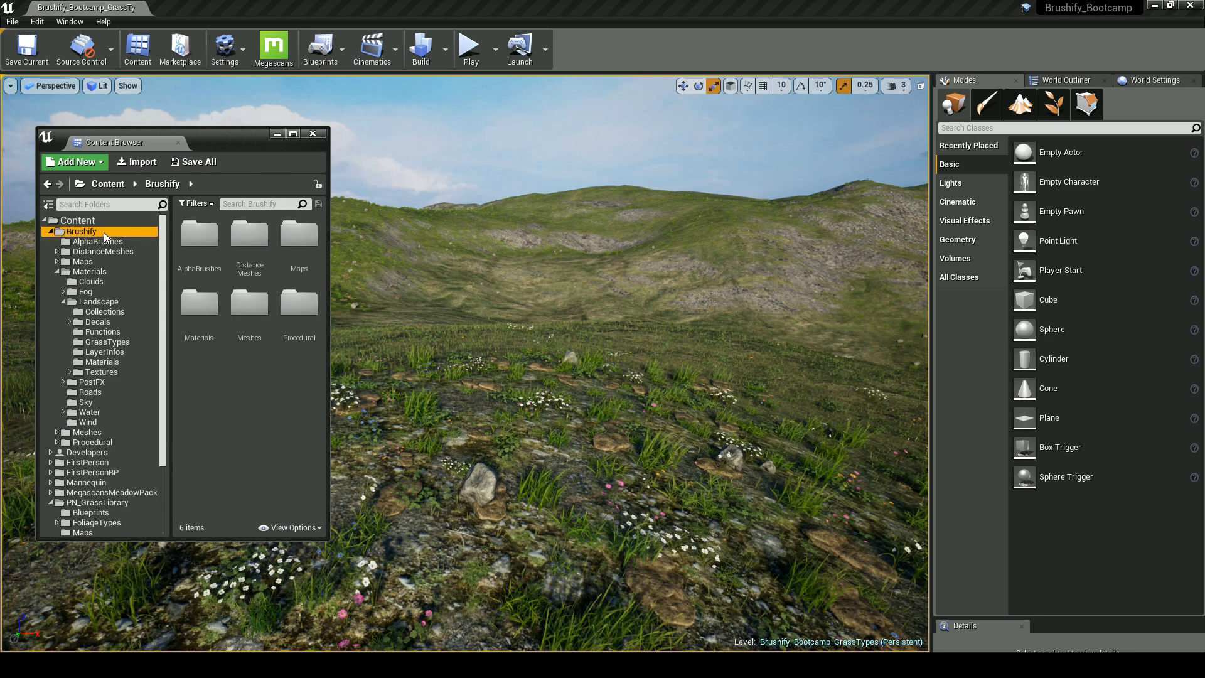
Step: Open the M_Landscape material from the Materials/Landscape folder and move and widen its editor window
{"action": "double_click", "coordinate": [207, 308]}
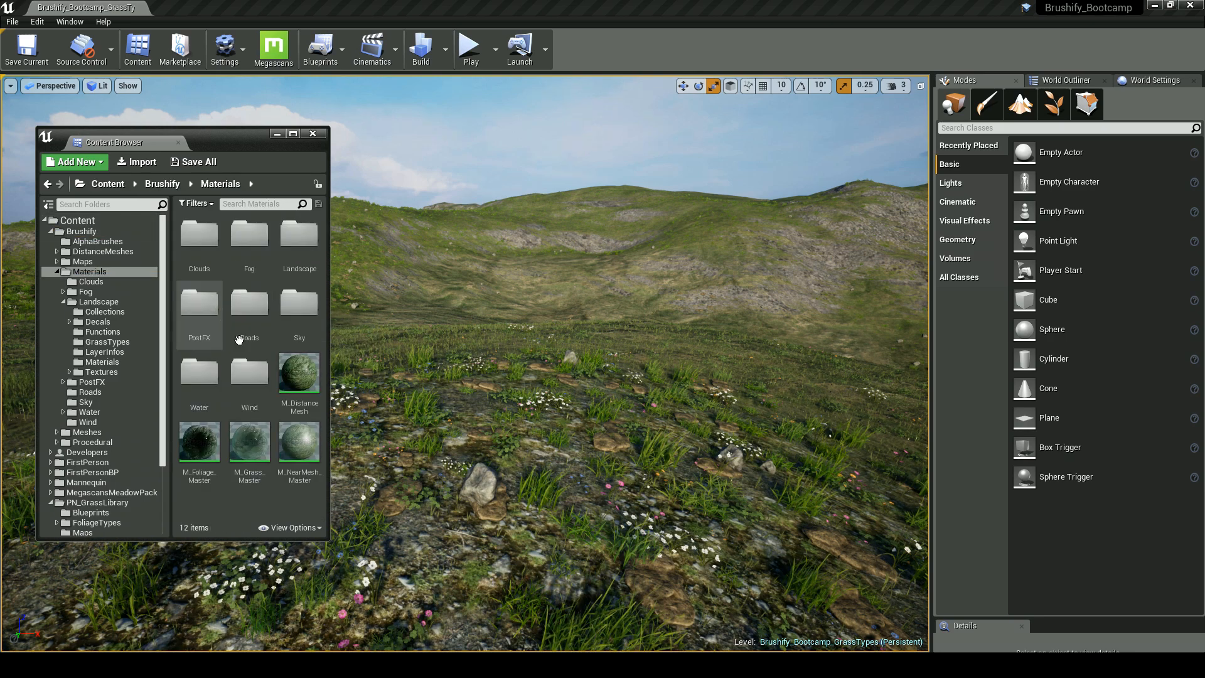
{"action": "double_click", "coordinate": [295, 259]}
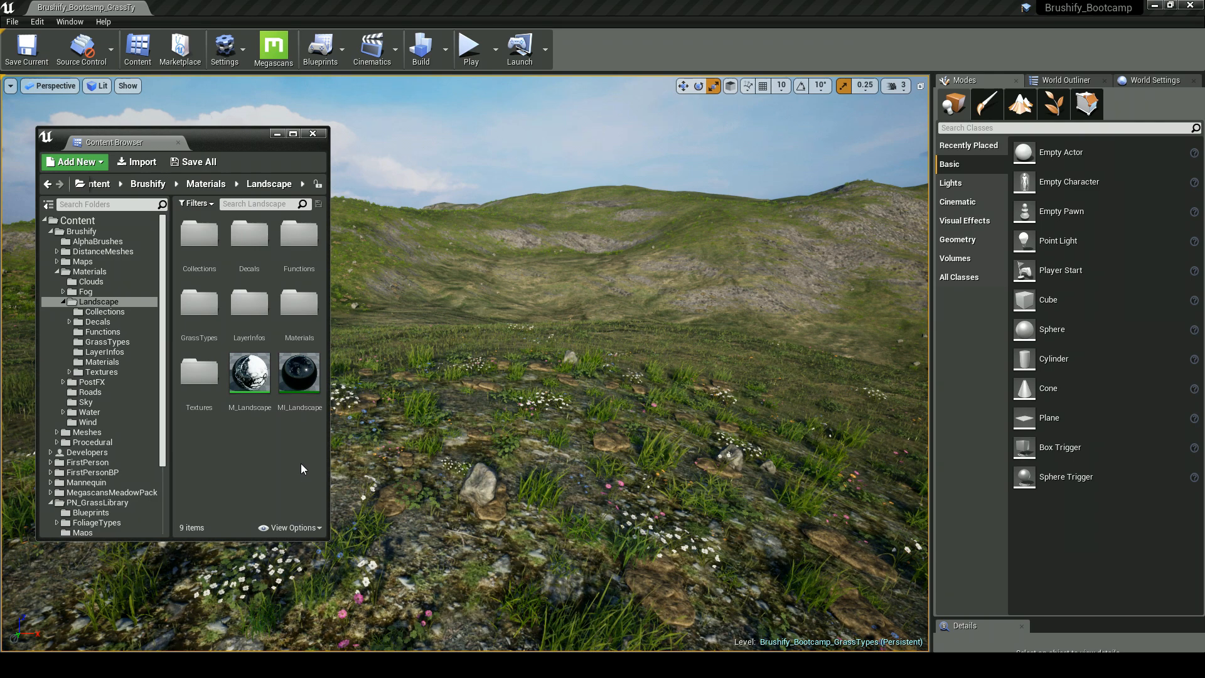
{"action": "double_click", "coordinate": [253, 386]}
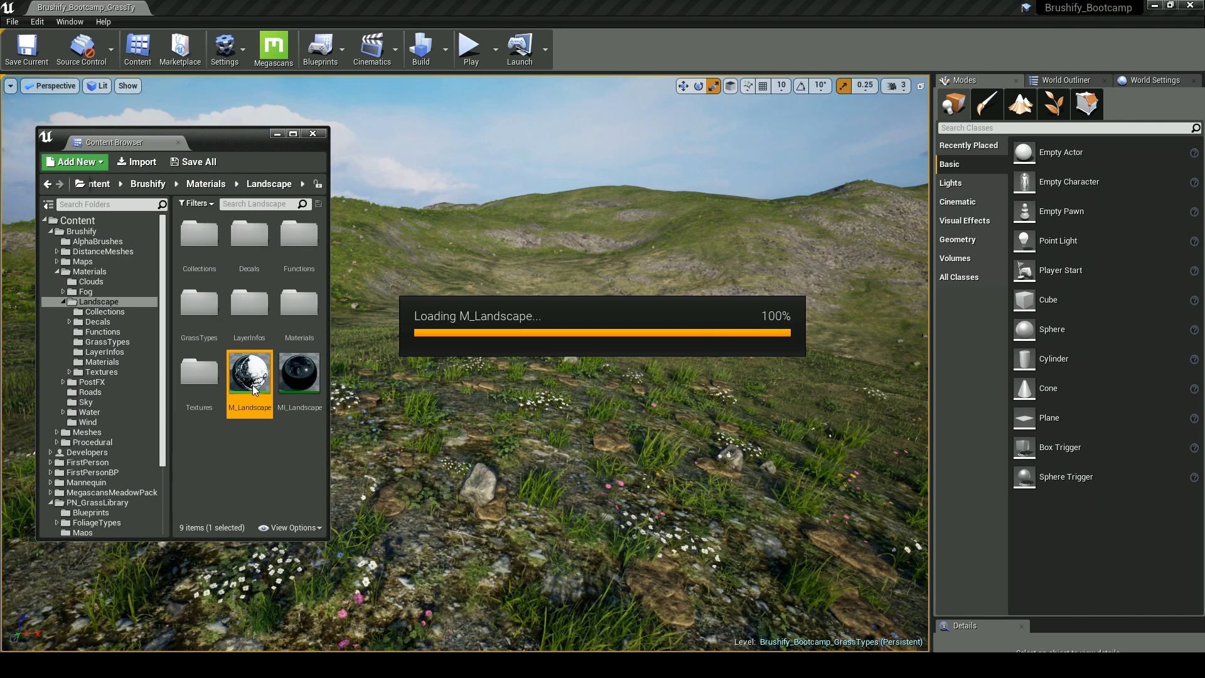
{"action": "left_click_drag", "start_coordinate": [910, 160], "coordinate": [277, 171]}
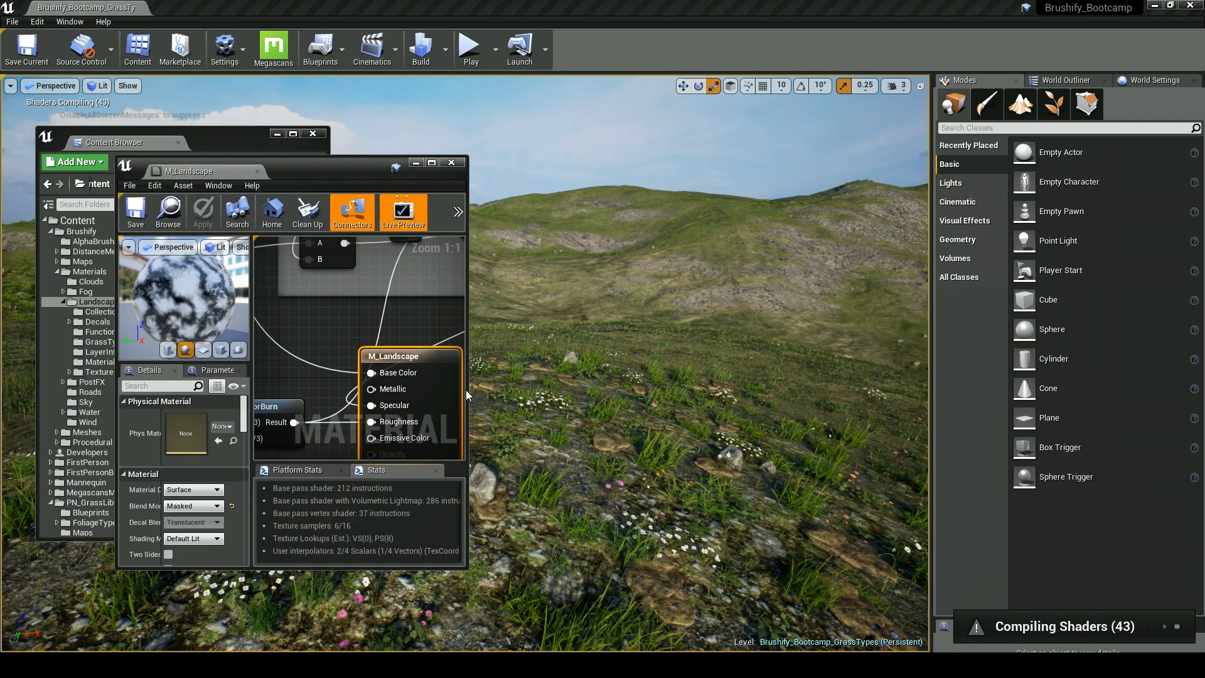
{"action": "left_click_drag", "start_coordinate": [468, 394], "coordinate": [902, 394]}
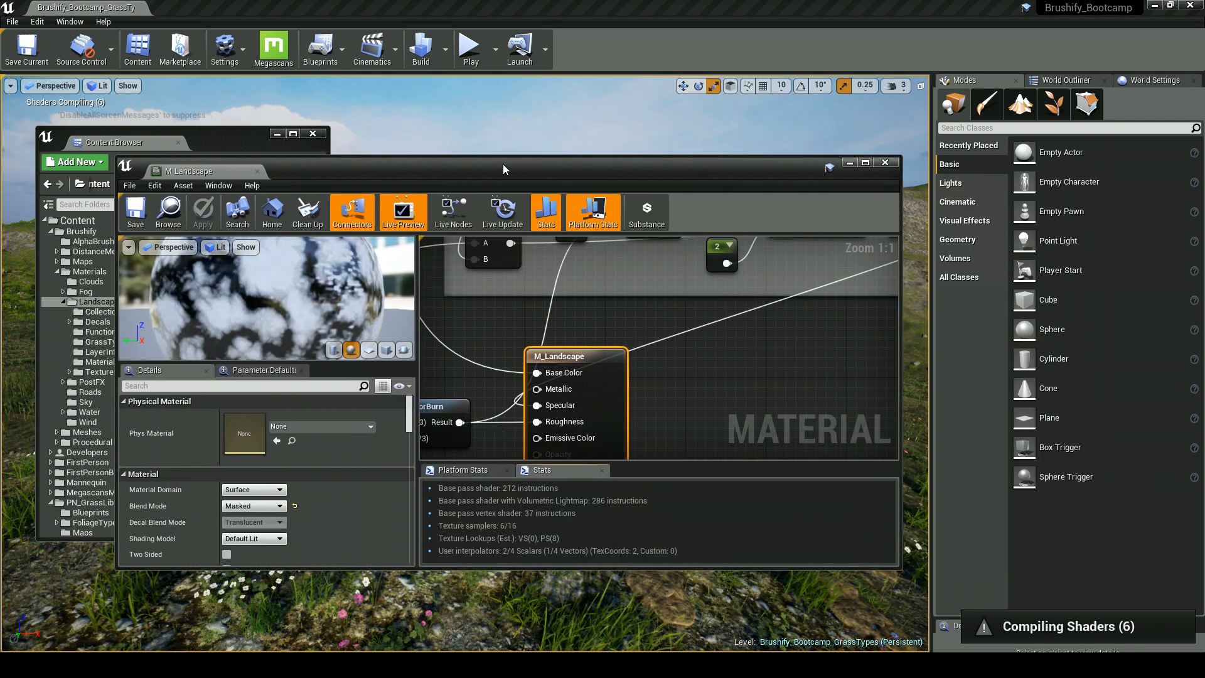
{"action": "left_click_drag", "start_coordinate": [496, 156], "coordinate": [491, 28]}
Step: Look over the overall layout of the M_Landscape material graph, with its commented node groups fully in view
{"action": "scroll", "coordinate": [572, 334], "scroll_direction": "down", "scroll_amount": 10}
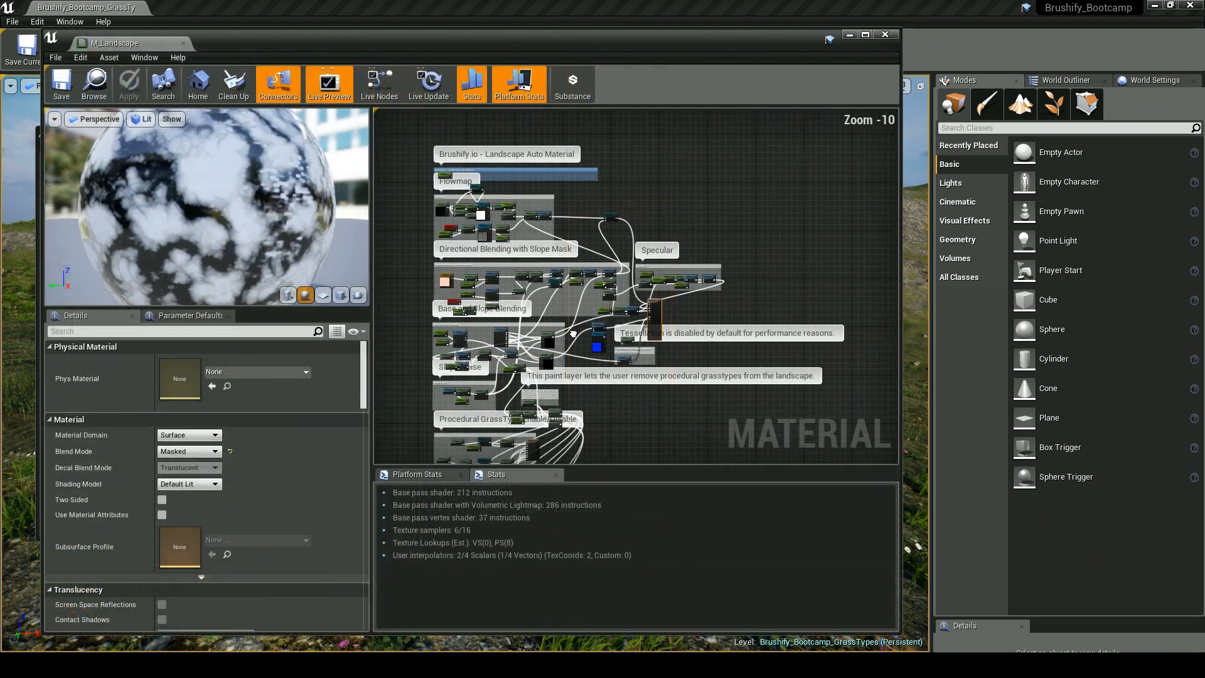
{"action": "right_click_drag", "start_coordinate": [573, 334], "coordinate": [605, 318]}
{"action": "left_click_drag", "start_coordinate": [556, 47], "coordinate": [531, 43]}
{"action": "left_click_drag", "start_coordinate": [877, 489], "coordinate": [910, 489]}
{"action": "scroll", "coordinate": [589, 337], "scroll_direction": "up", "scroll_amount": 1}
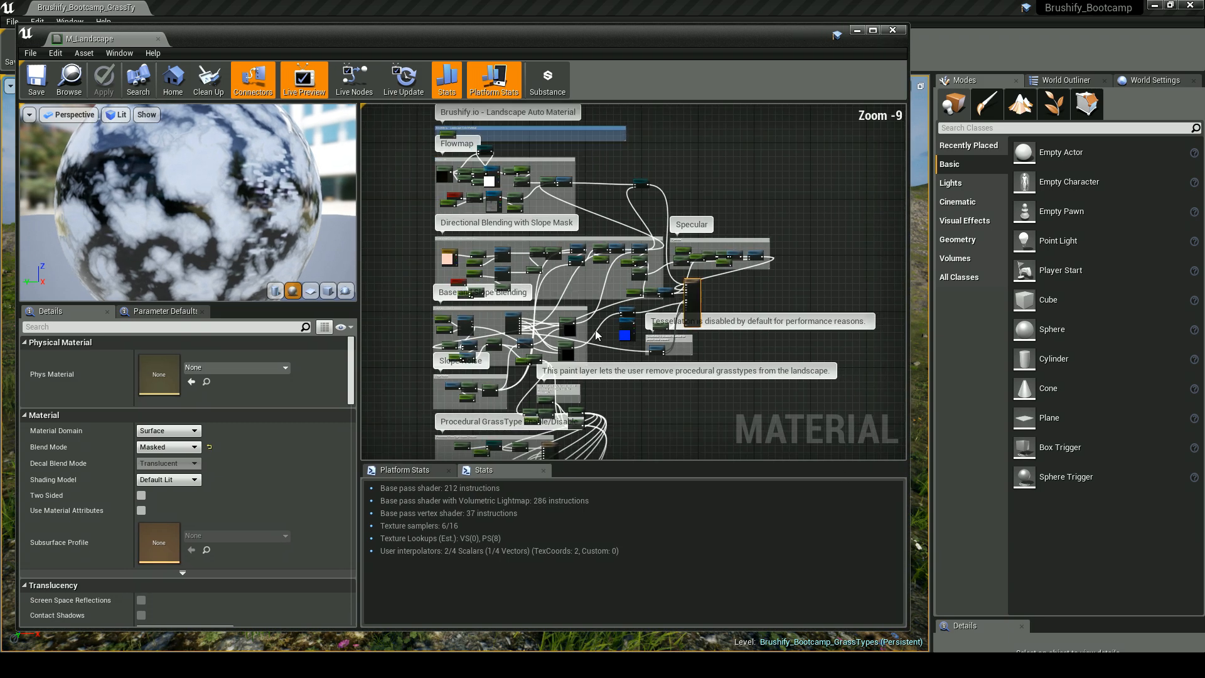
{"action": "right_click_drag", "start_coordinate": [591, 339], "coordinate": [610, 392]}
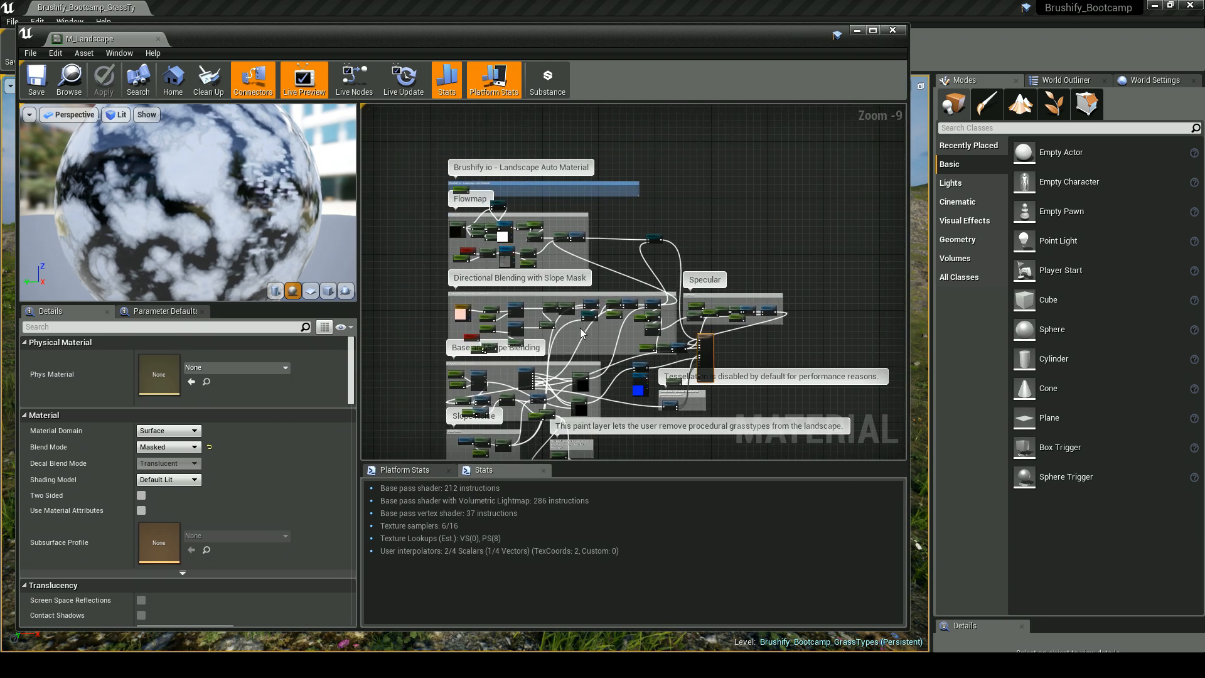
{"action": "right_click_drag", "start_coordinate": [614, 369], "coordinate": [619, 331]}
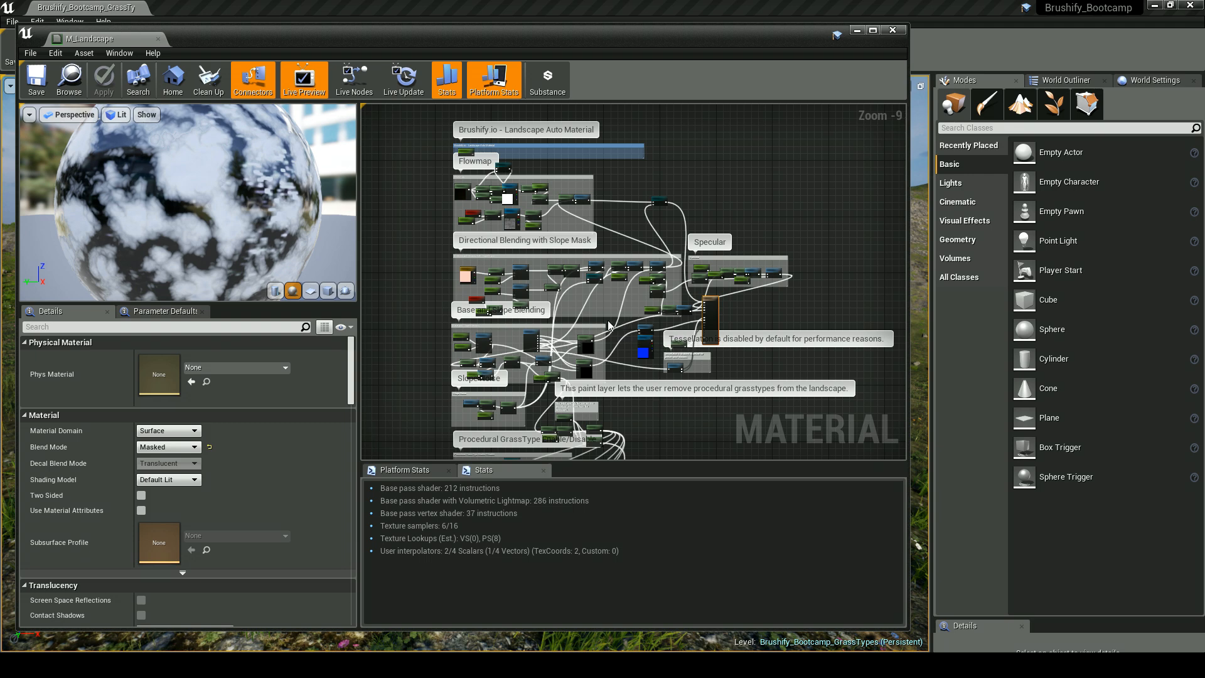
Step: Examine the Directional Blending with Slope Mask nodes and the neighbouring groups of the M_Landscape graph close up
{"action": "scroll", "coordinate": [610, 326], "scroll_direction": "up", "scroll_amount": 3}
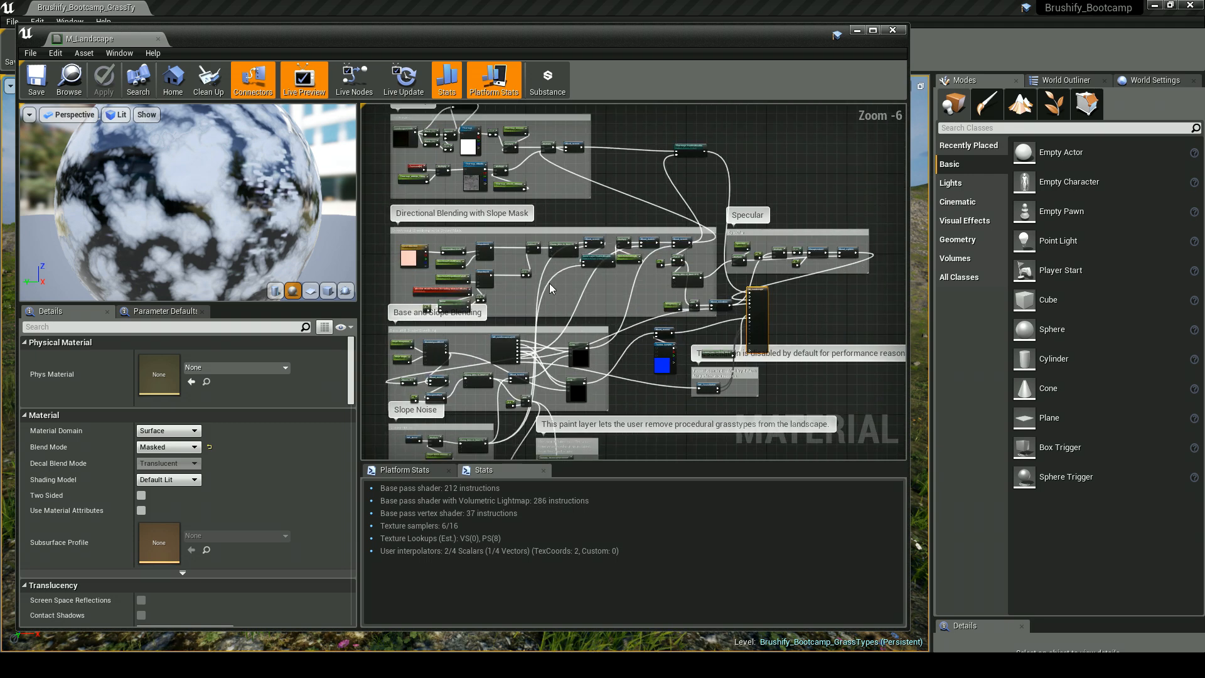
{"action": "scroll", "coordinate": [509, 274], "scroll_direction": "up", "scroll_amount": 2}
{"action": "scroll", "coordinate": [505, 315], "scroll_direction": "up", "scroll_amount": 1}
{"action": "right_click_drag", "start_coordinate": [510, 307], "coordinate": [600, 374]}
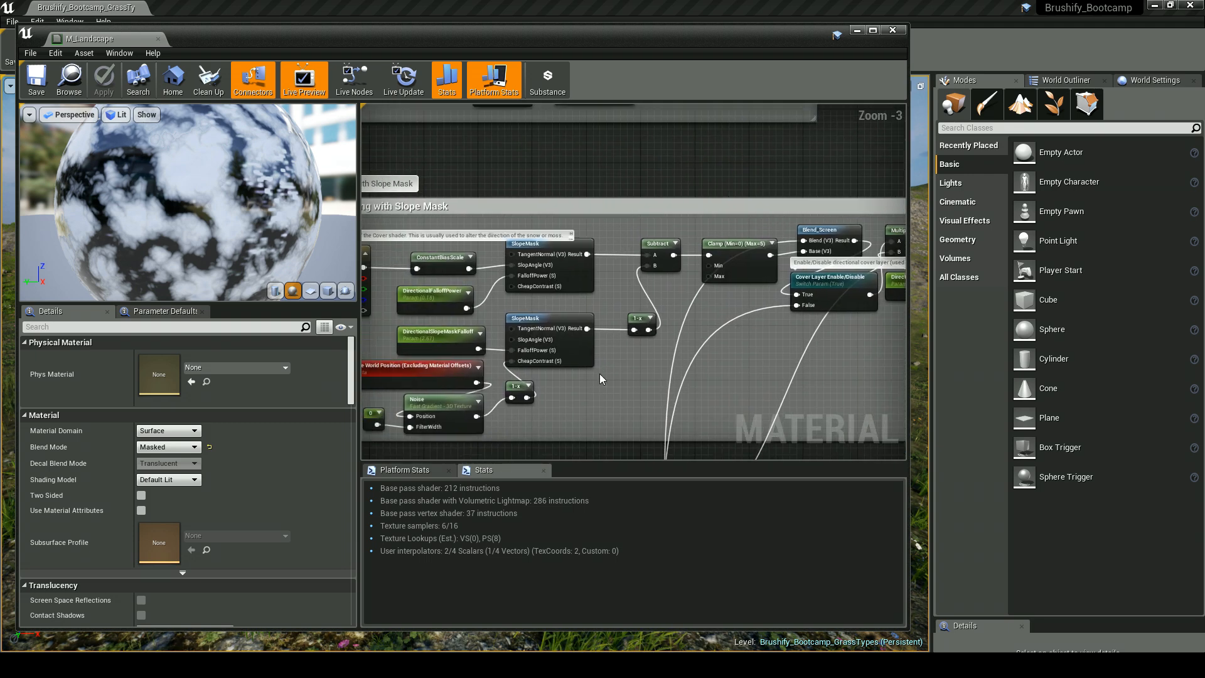
{"action": "right_click_drag", "start_coordinate": [619, 296], "coordinate": [382, 139]}
{"action": "scroll", "coordinate": [590, 284], "scroll_direction": "down", "scroll_amount": 2}
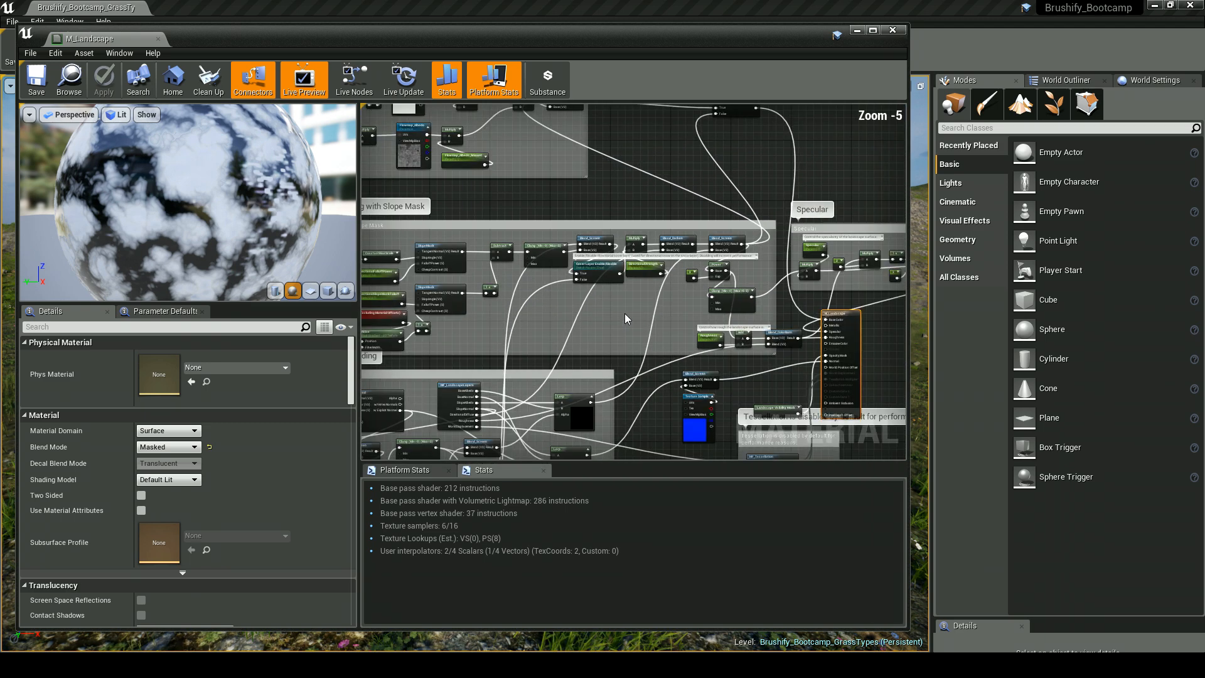
{"action": "right_click_drag", "start_coordinate": [613, 315], "coordinate": [388, 287]}
{"action": "right_click_drag", "start_coordinate": [546, 279], "coordinate": [665, 224]}
{"action": "right_click_drag", "start_coordinate": [525, 307], "coordinate": [593, 264]}
{"action": "scroll", "coordinate": [685, 287], "scroll_direction": "down", "scroll_amount": 2}
Step: Locate the Procedural GrassType Enable/Disable group in the graph and examine its upper switches and Grass output node
{"action": "right_click_drag", "start_coordinate": [592, 389], "coordinate": [657, 181]}
{"action": "scroll", "coordinate": [529, 158], "scroll_direction": "up", "scroll_amount": 2}
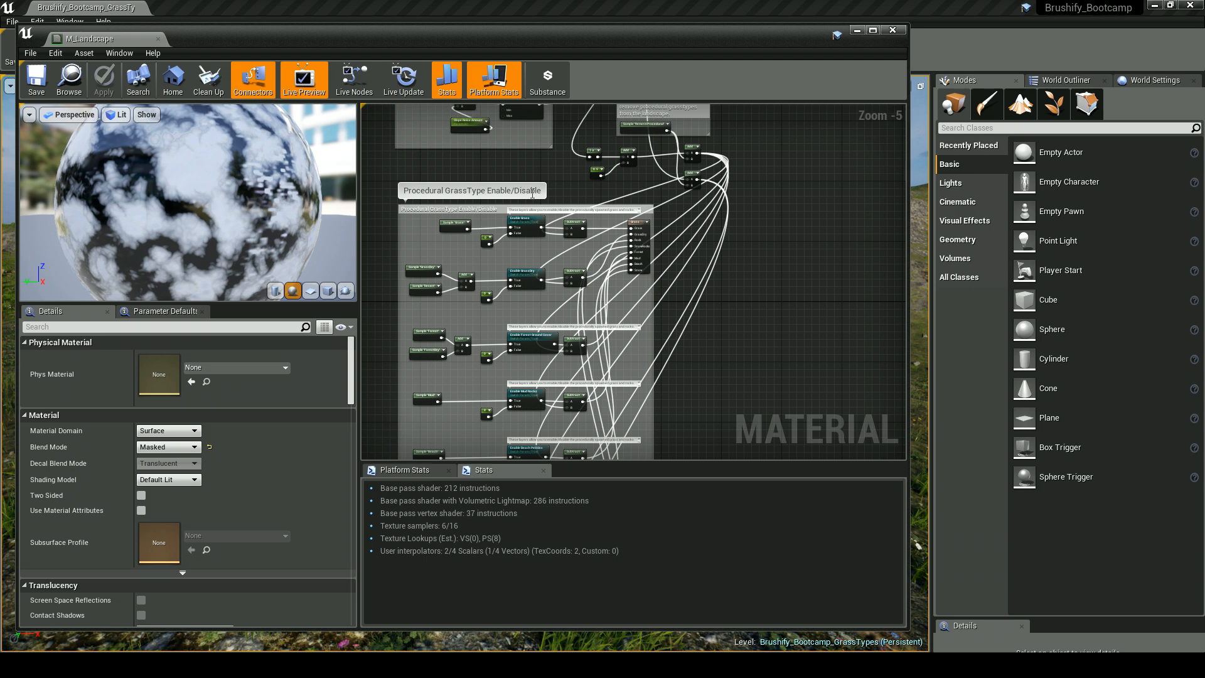
{"action": "right_click_drag", "start_coordinate": [587, 273], "coordinate": [588, 106]}
{"action": "right_click_drag", "start_coordinate": [596, 246], "coordinate": [623, 458]}
{"action": "scroll", "coordinate": [566, 294], "scroll_direction": "up", "scroll_amount": 4}
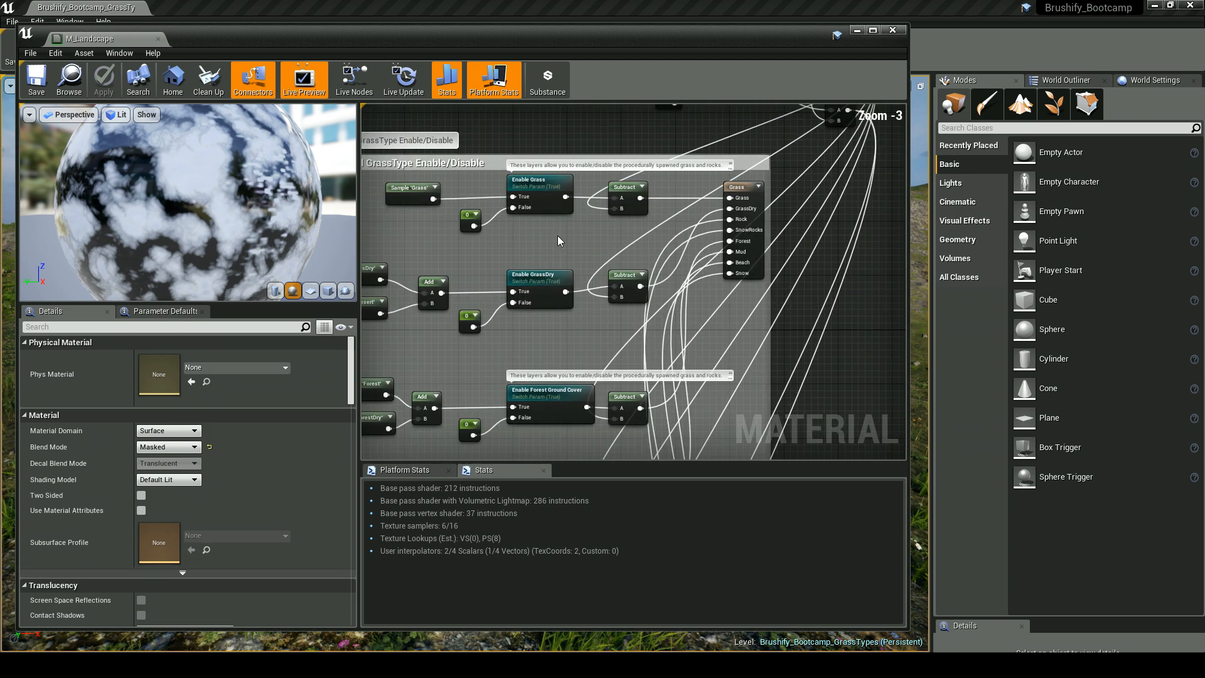
{"action": "right_click_drag", "start_coordinate": [551, 216], "coordinate": [697, 260]}
Step: Inspect the Grass and GrassDry layer samples, how the Desert and Forest samples are combined, and the Enable Grass switch parameter
{"action": "left_click", "coordinate": [511, 200]}
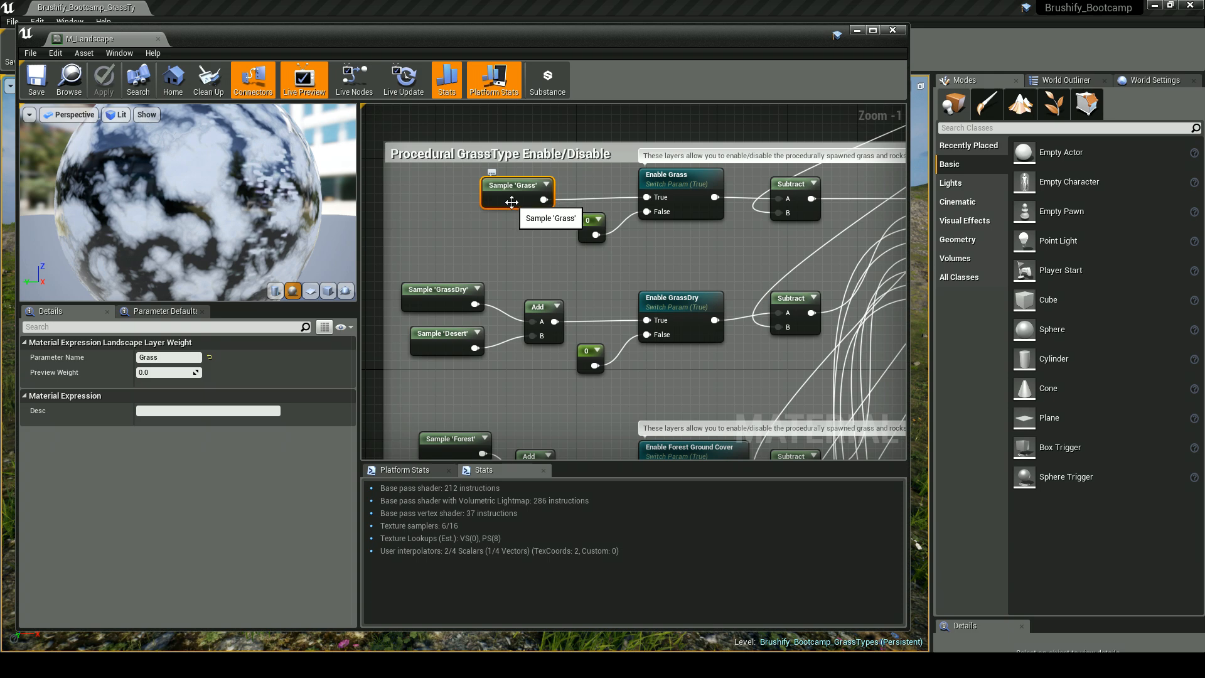
{"action": "left_click", "coordinate": [444, 283]}
{"action": "right_click_drag", "start_coordinate": [473, 304], "coordinate": [469, 209]}
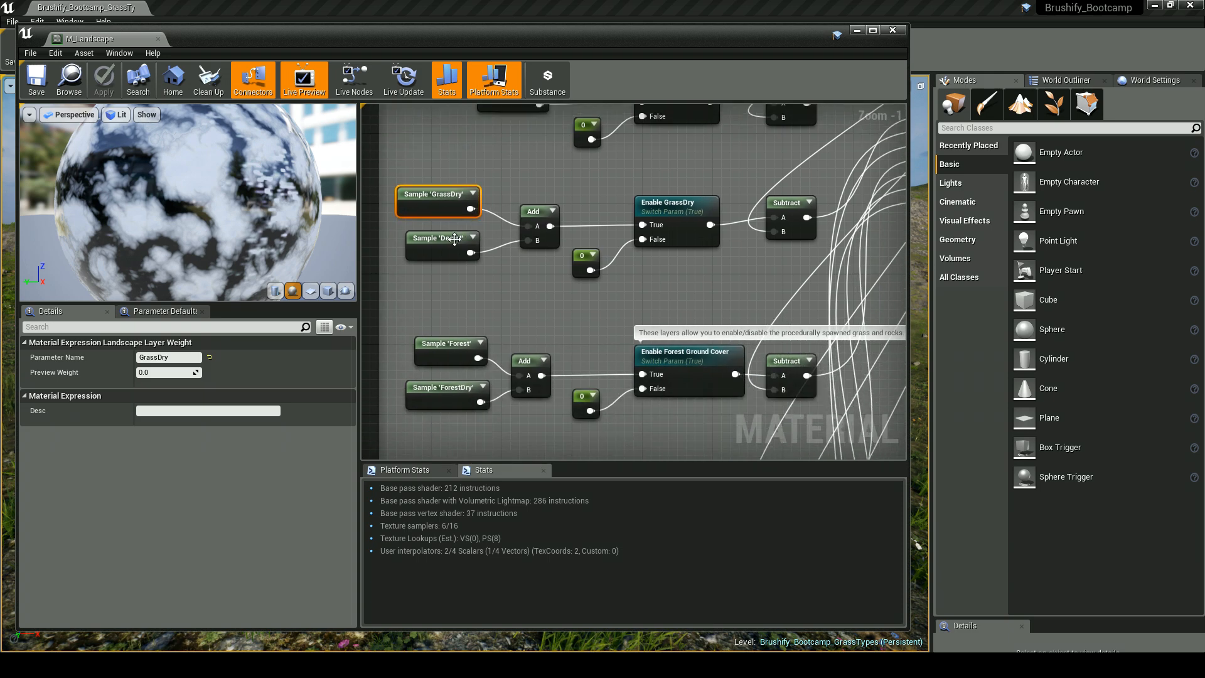
{"action": "right_click_drag", "start_coordinate": [515, 142], "coordinate": [510, 213]}
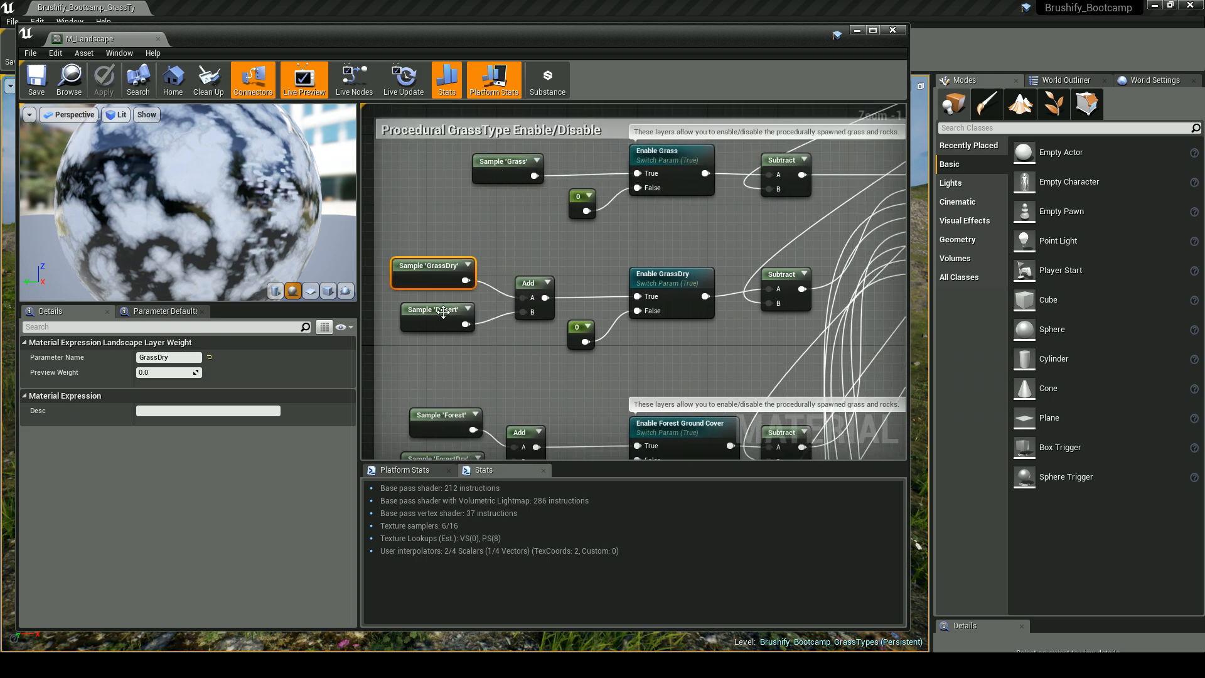
{"action": "right_click_drag", "start_coordinate": [449, 307], "coordinate": [460, 233]}
{"action": "right_click_drag", "start_coordinate": [474, 333], "coordinate": [474, 232]}
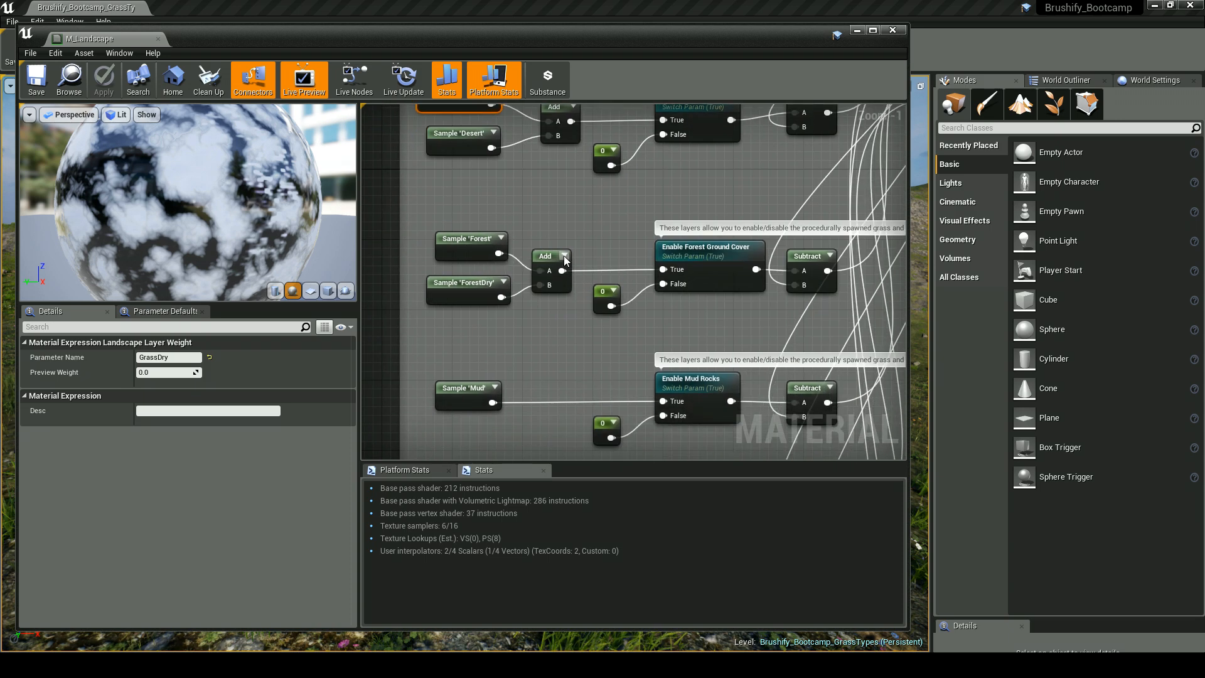
{"action": "right_click_drag", "start_coordinate": [565, 261], "coordinate": [529, 334]}
{"action": "right_click_drag", "start_coordinate": [524, 272], "coordinate": [498, 352]}
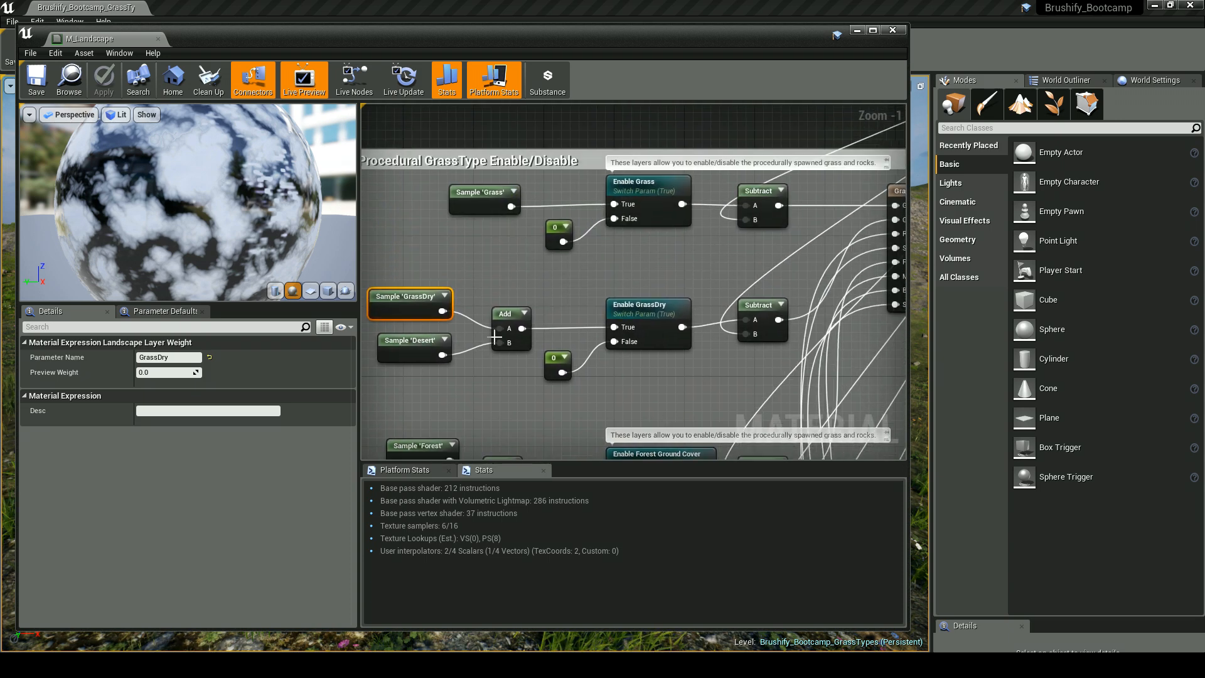
{"action": "right_click_drag", "start_coordinate": [433, 308], "coordinate": [501, 303]}
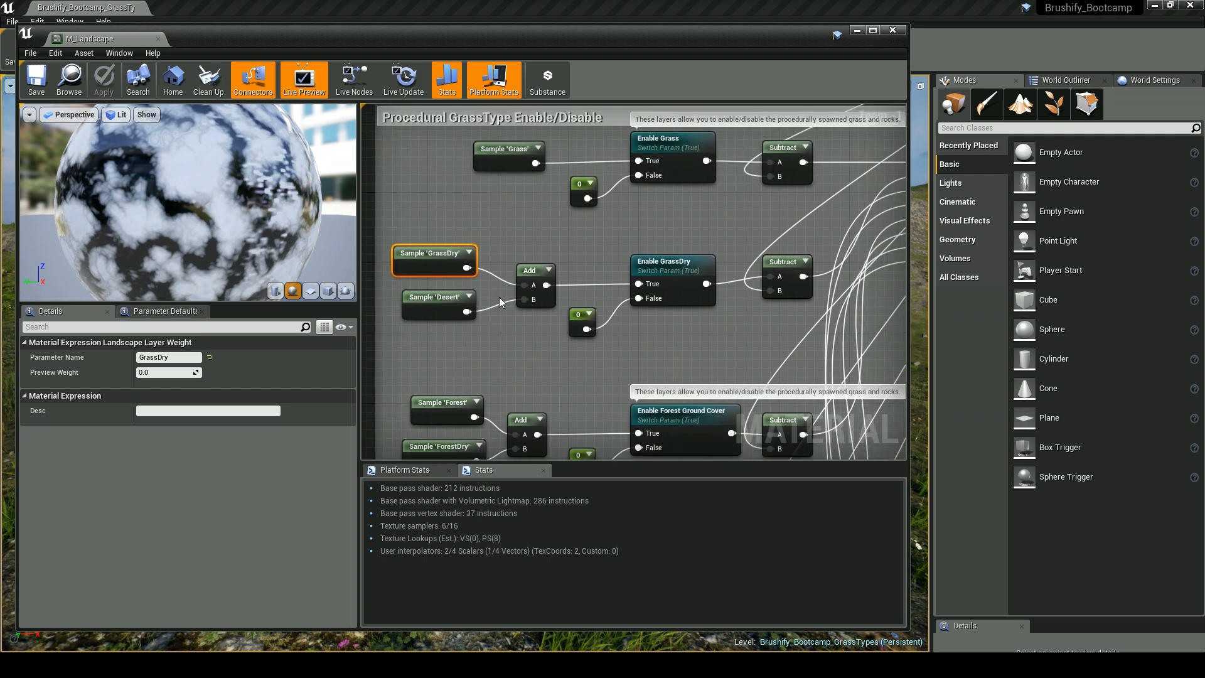
{"action": "left_click", "coordinate": [453, 272]}
{"action": "left_click", "coordinate": [506, 169]}
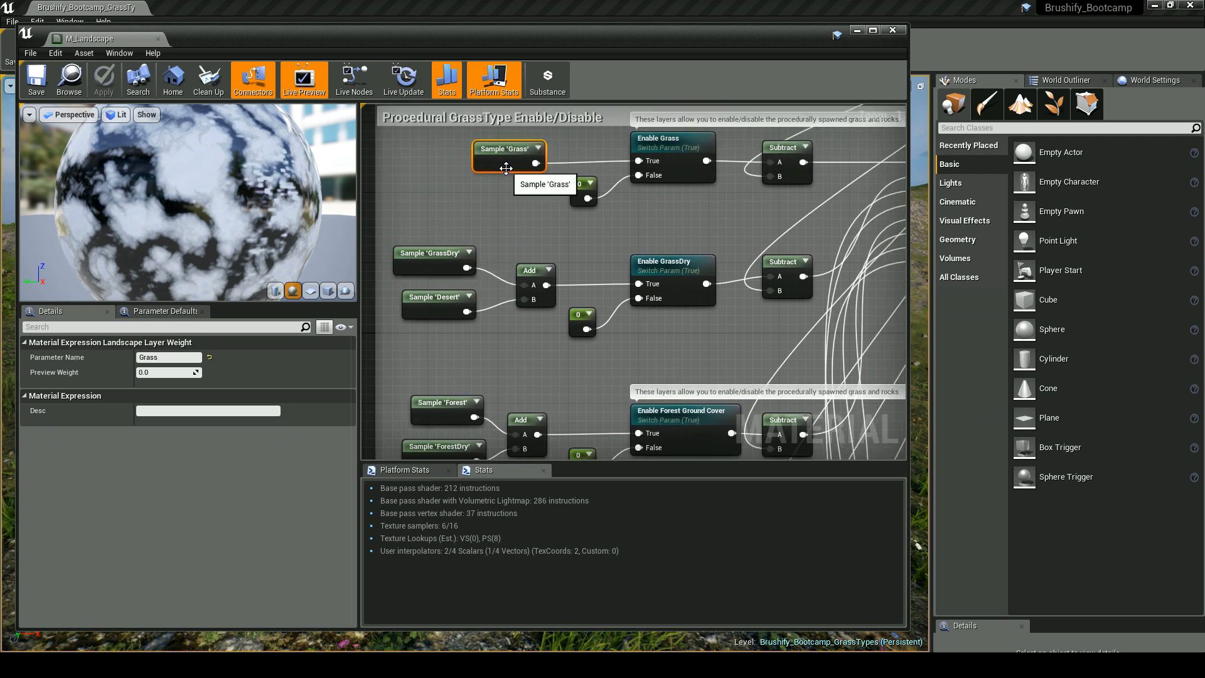
{"action": "mouse_move", "coordinate": [517, 219]}
{"action": "right_mouse_down"}
{"action": "mouse_move", "coordinate": [479, 233]}
{"action": "mouse_move", "coordinate": [521, 240]}
{"action": "right_mouse_up"}
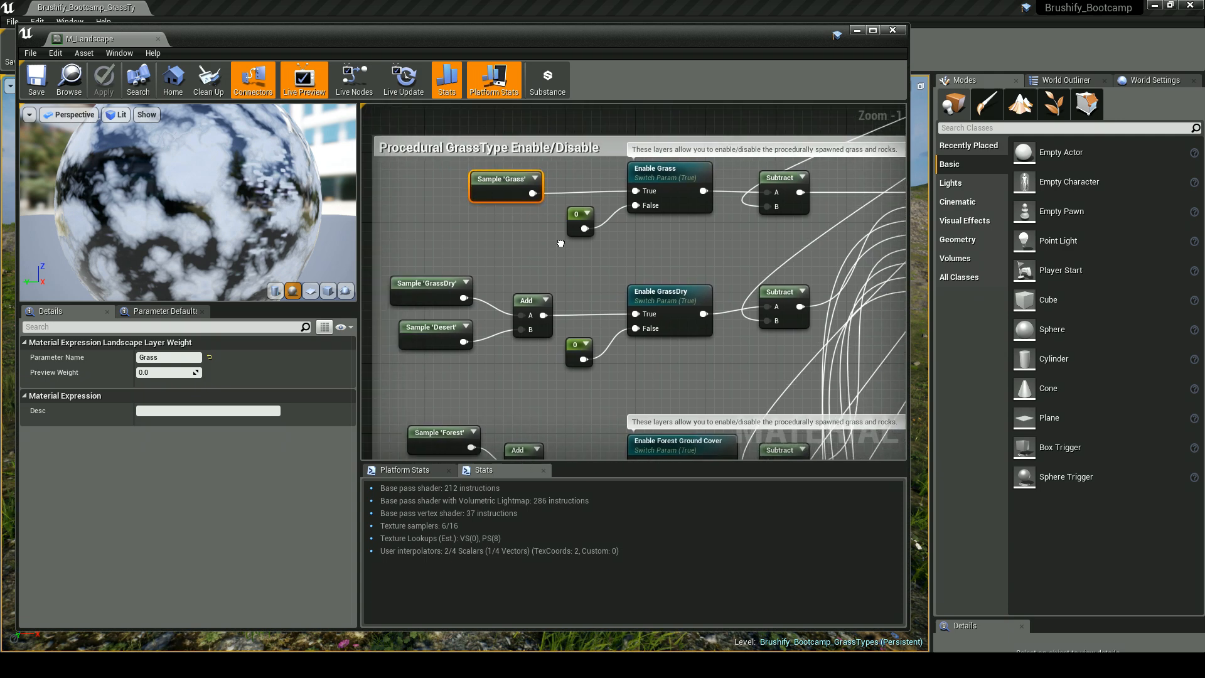
{"action": "right_click_drag", "start_coordinate": [668, 250], "coordinate": [571, 256]}
{"action": "left_click", "coordinate": [514, 225]}
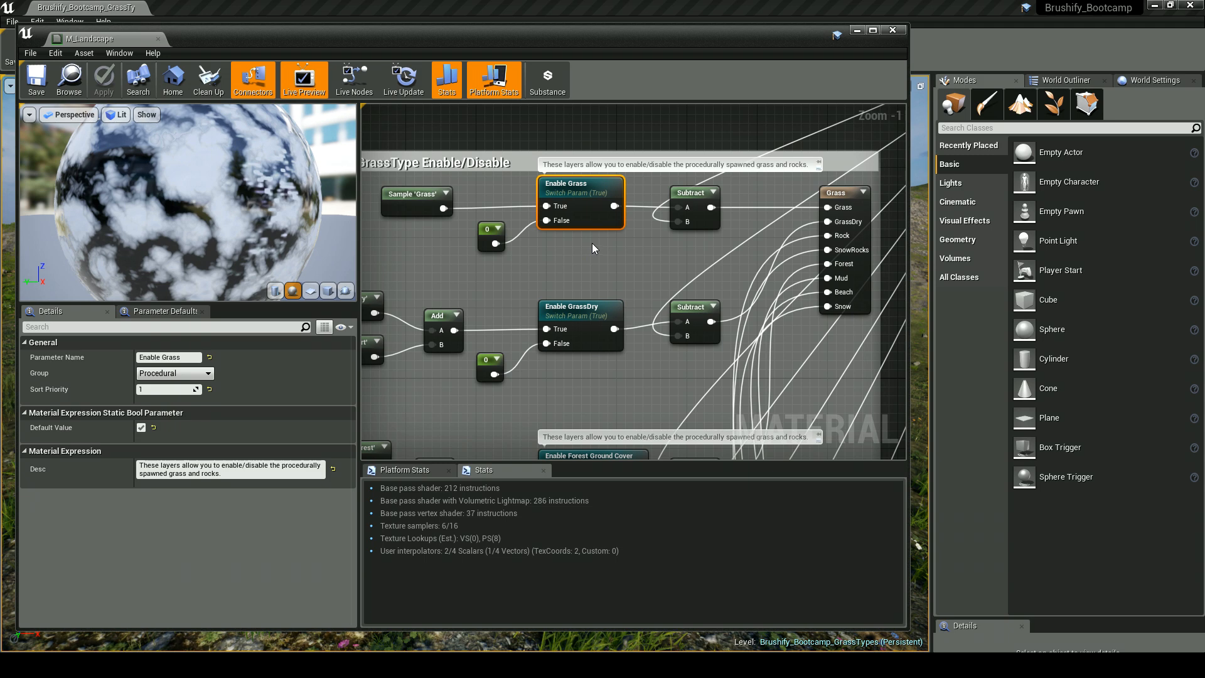
Step: Open the MI_Landscape material instance from the Landscape folder and review the enable options in its Procedural parameter group
{"action": "left_click", "coordinate": [69, 79]}
{"action": "double_click", "coordinate": [300, 386]}
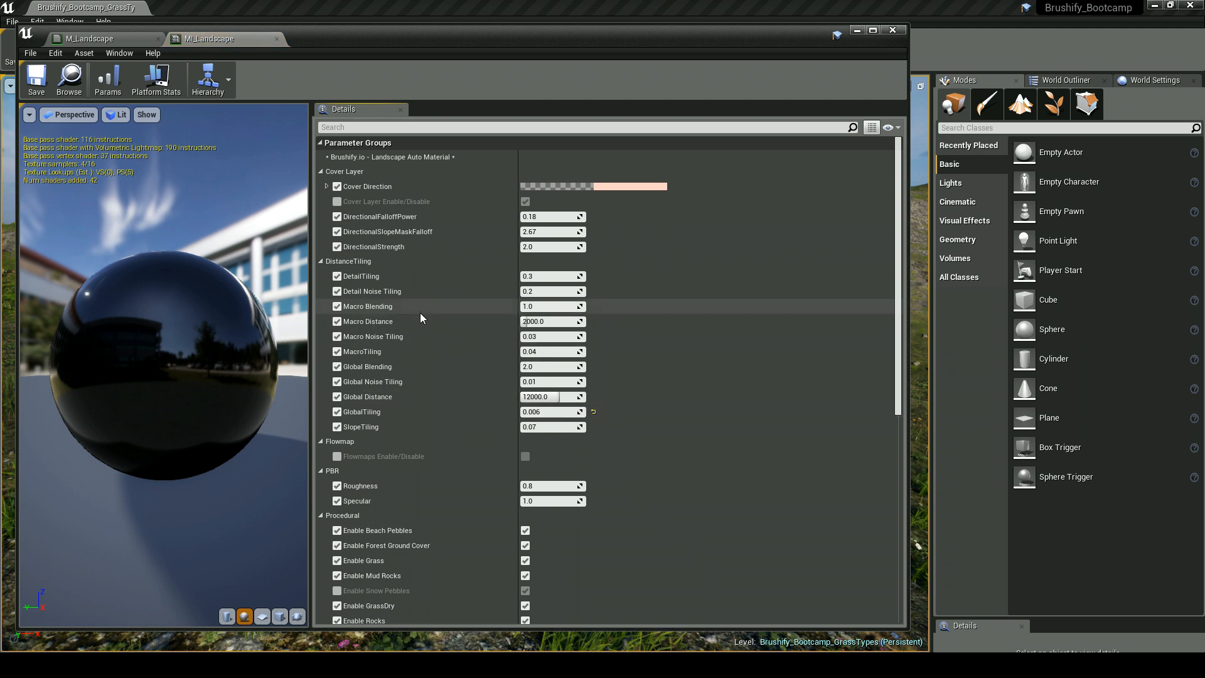
{"action": "scroll", "coordinate": [443, 321], "scroll_direction": "down", "scroll_amount": 10}
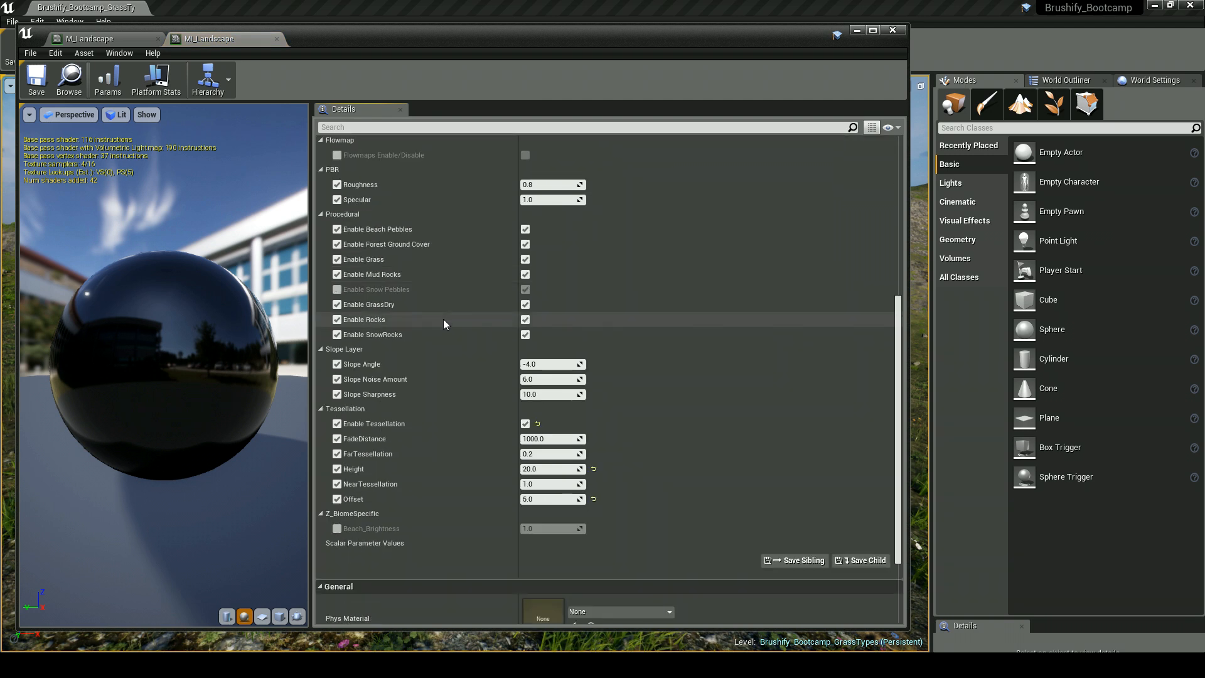
{"action": "scroll", "coordinate": [443, 322], "scroll_direction": "up", "scroll_amount": 2}
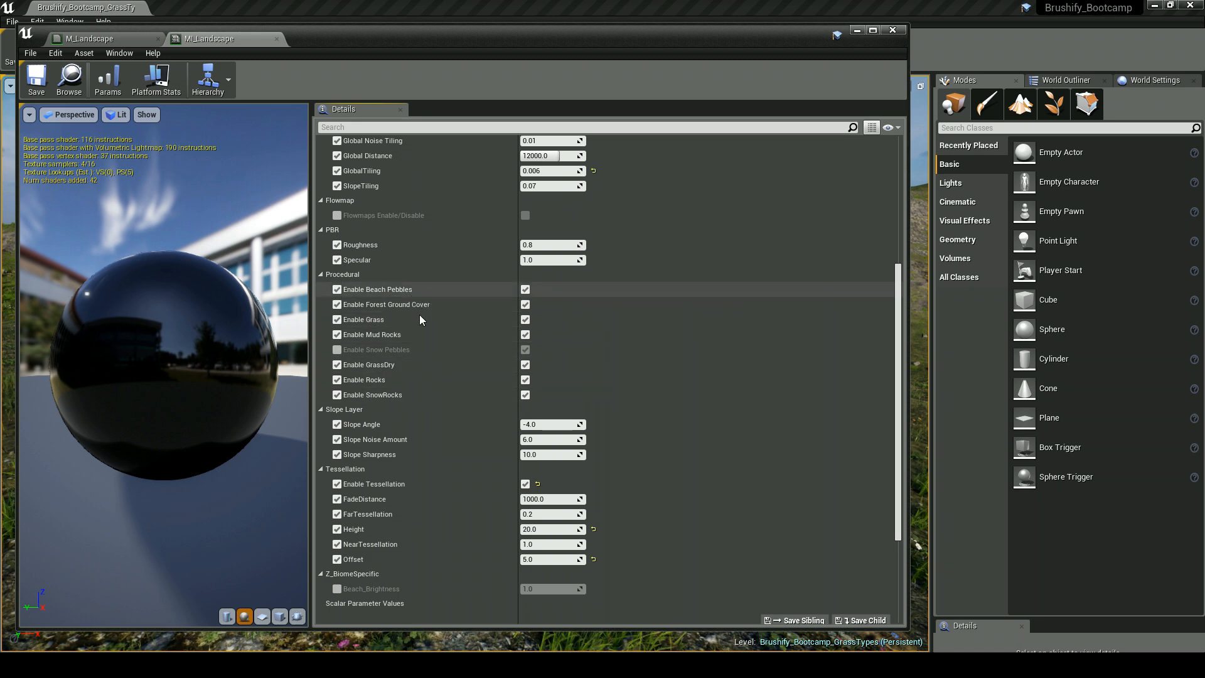
Step: Return to the M_Landscape graph and inspect the grass type switches down to Enable Forest Ground Cover
{"action": "left_click", "coordinate": [114, 40]}
{"action": "right_click_drag", "start_coordinate": [583, 327], "coordinate": [583, 214]}
{"action": "left_click", "coordinate": [581, 214]}
{"action": "right_click_drag", "start_coordinate": [615, 277], "coordinate": [600, 187]}
{"action": "left_click", "coordinate": [596, 274]}
Step: Examine the Subtract nodes ahead of the Grass output and the Add nodes by the RemoveProcedural sample that feed them
{"action": "right_click_drag", "start_coordinate": [596, 274], "coordinate": [578, 251]}
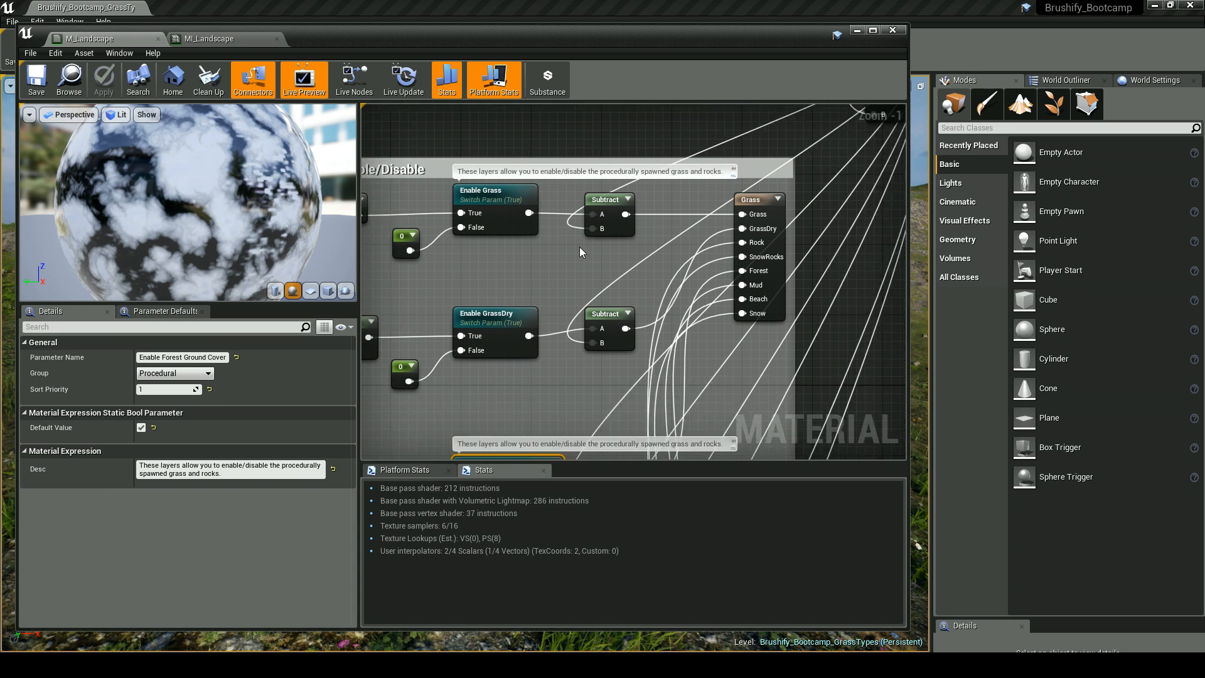
{"action": "scroll", "coordinate": [558, 288], "scroll_direction": "down", "scroll_amount": 3}
{"action": "scroll", "coordinate": [578, 273], "scroll_direction": "up", "scroll_amount": 1}
{"action": "right_click_drag", "start_coordinate": [578, 274], "coordinate": [542, 305]}
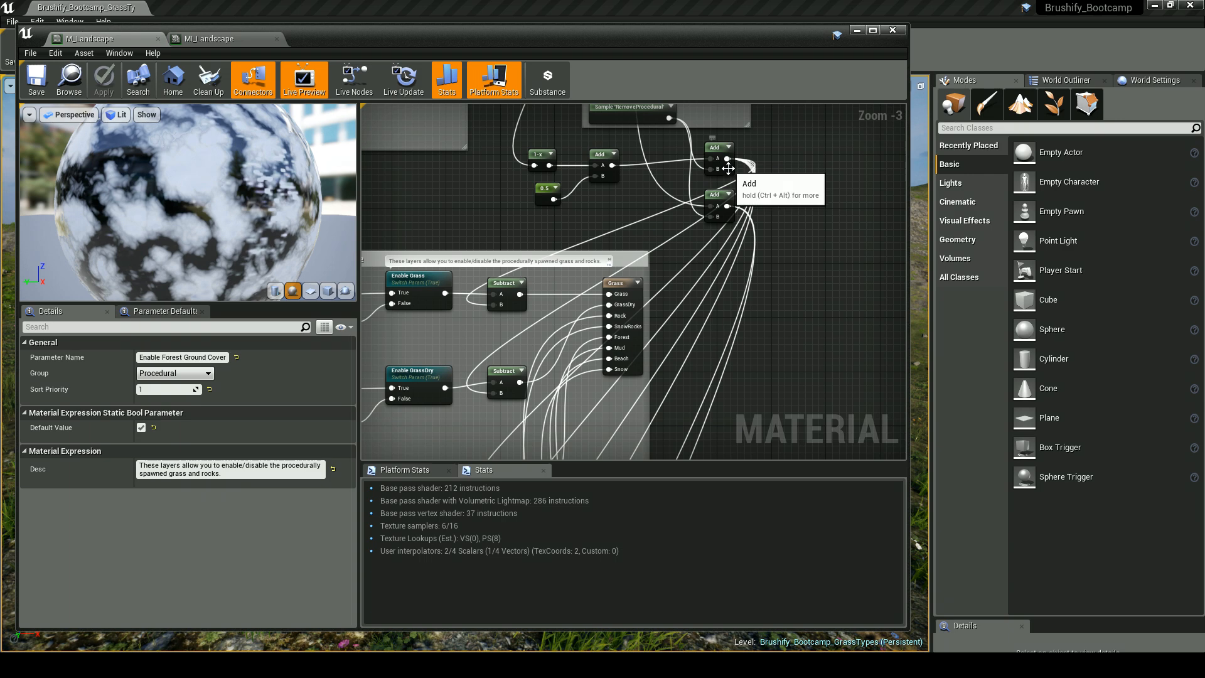
Step: Select the Subtract node between Enable Grass and the Grass output node and examine its connections
{"action": "left_click_drag", "start_coordinate": [513, 288], "coordinate": [506, 288]}
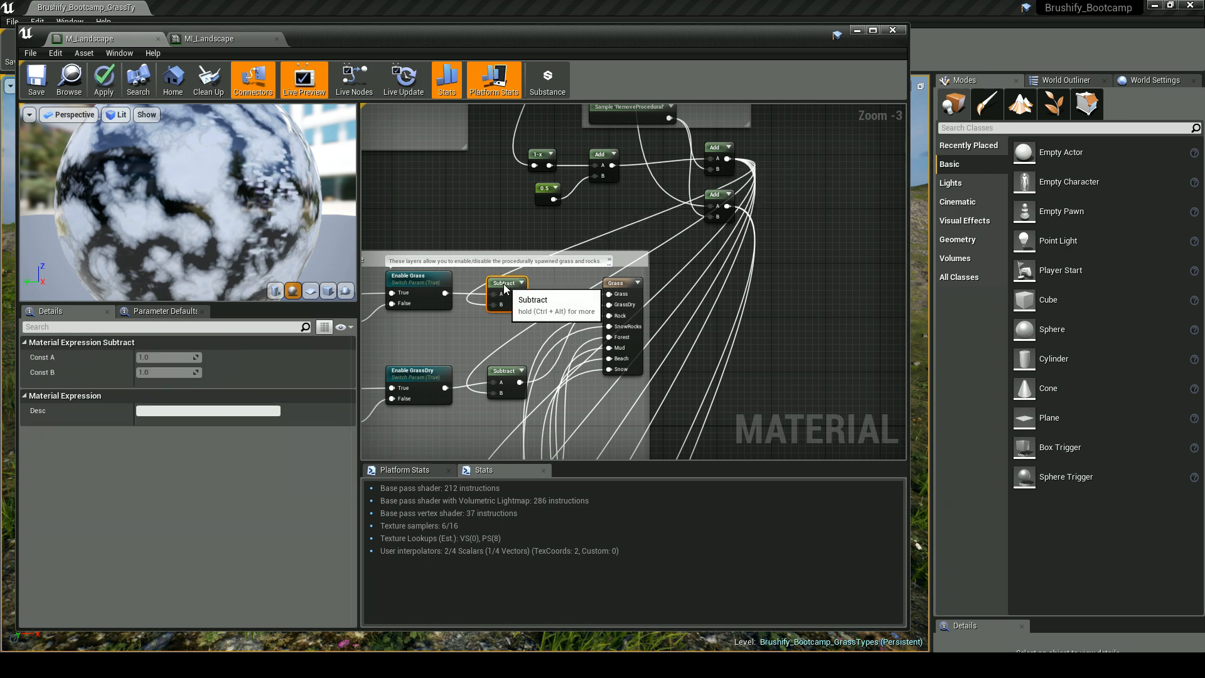
{"action": "right_click_drag", "start_coordinate": [490, 320], "coordinate": [649, 321]}
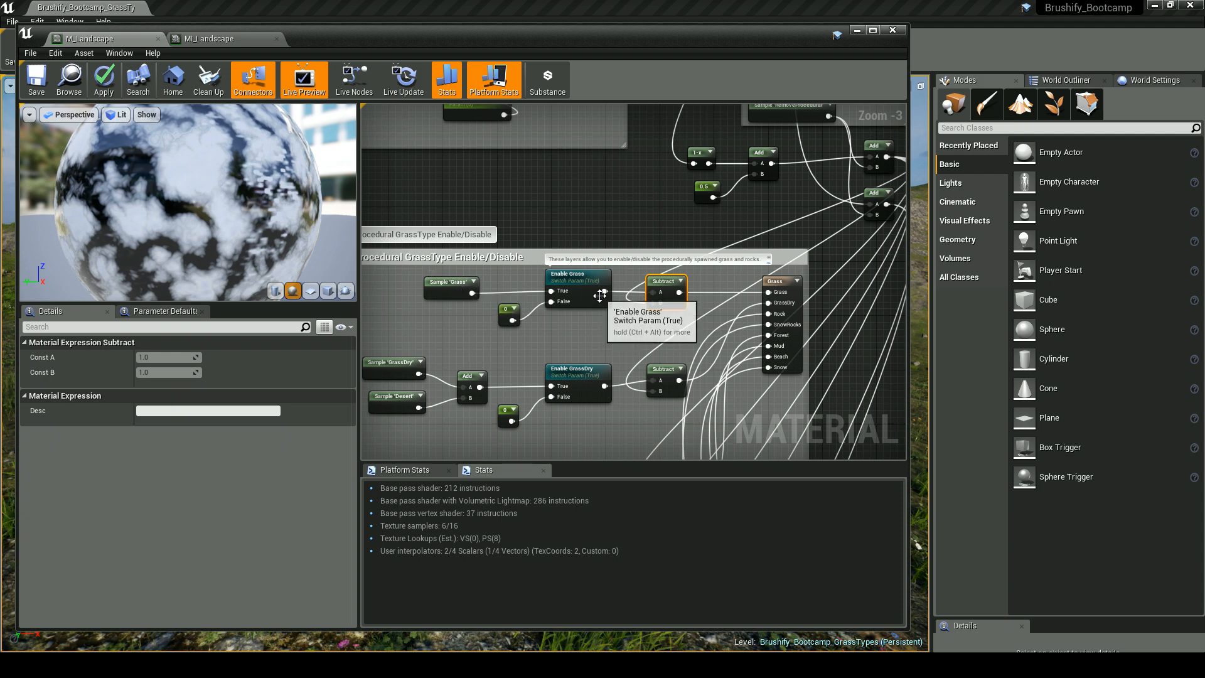
{"action": "right_click_drag", "start_coordinate": [599, 295], "coordinate": [465, 296]}
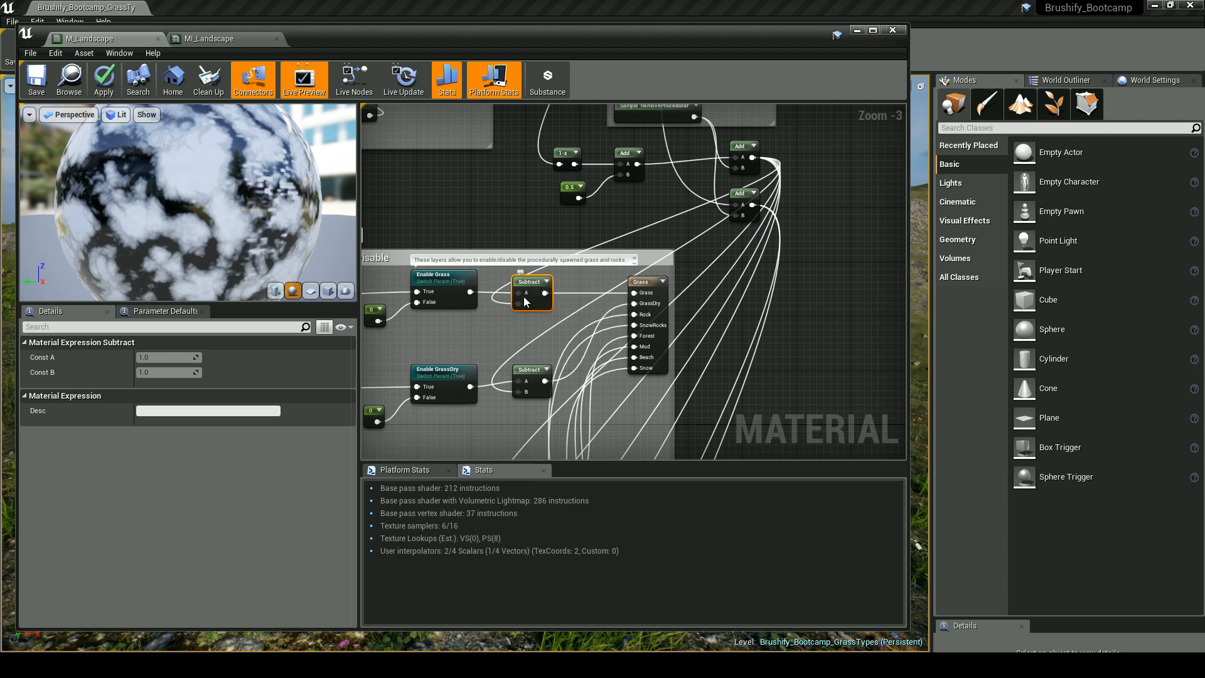
{"action": "right_click_drag", "start_coordinate": [546, 301], "coordinate": [472, 284]}
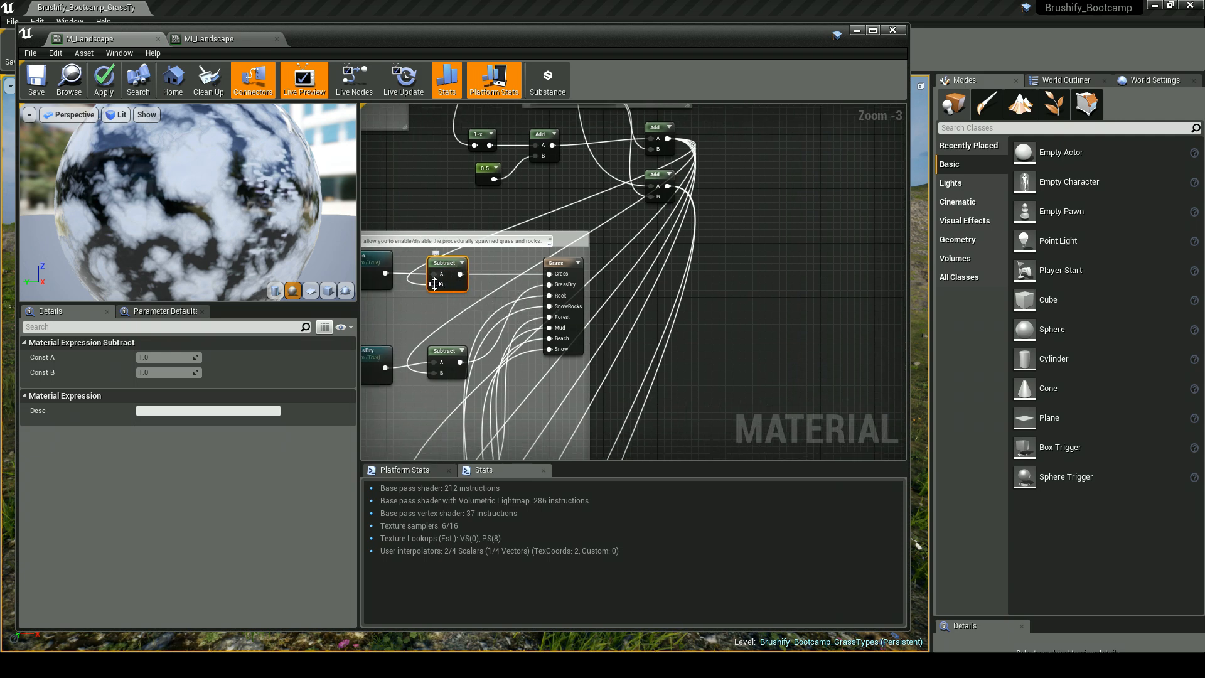
{"action": "scroll", "coordinate": [498, 290], "scroll_direction": "up", "scroll_amount": 2}
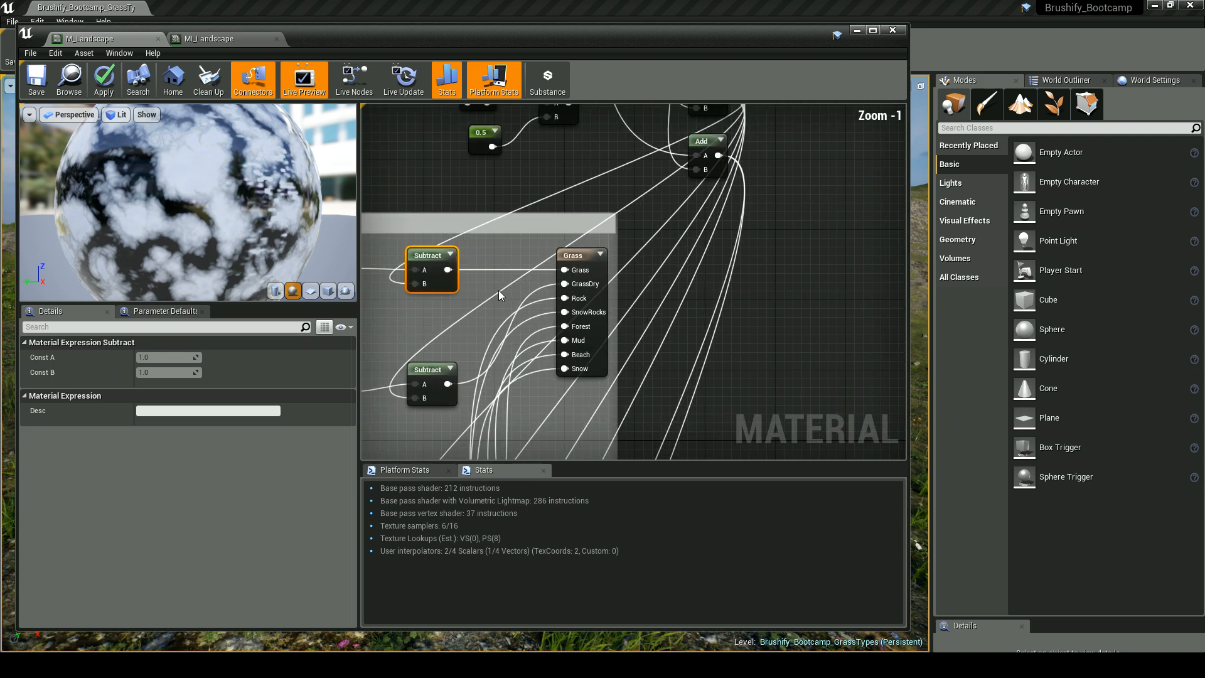
Step: Expand Grass Types elements 0, 1 and 2 of the Grass output node and locate the LG_Grass asset in the Content Browser
{"action": "left_click", "coordinate": [578, 256]}
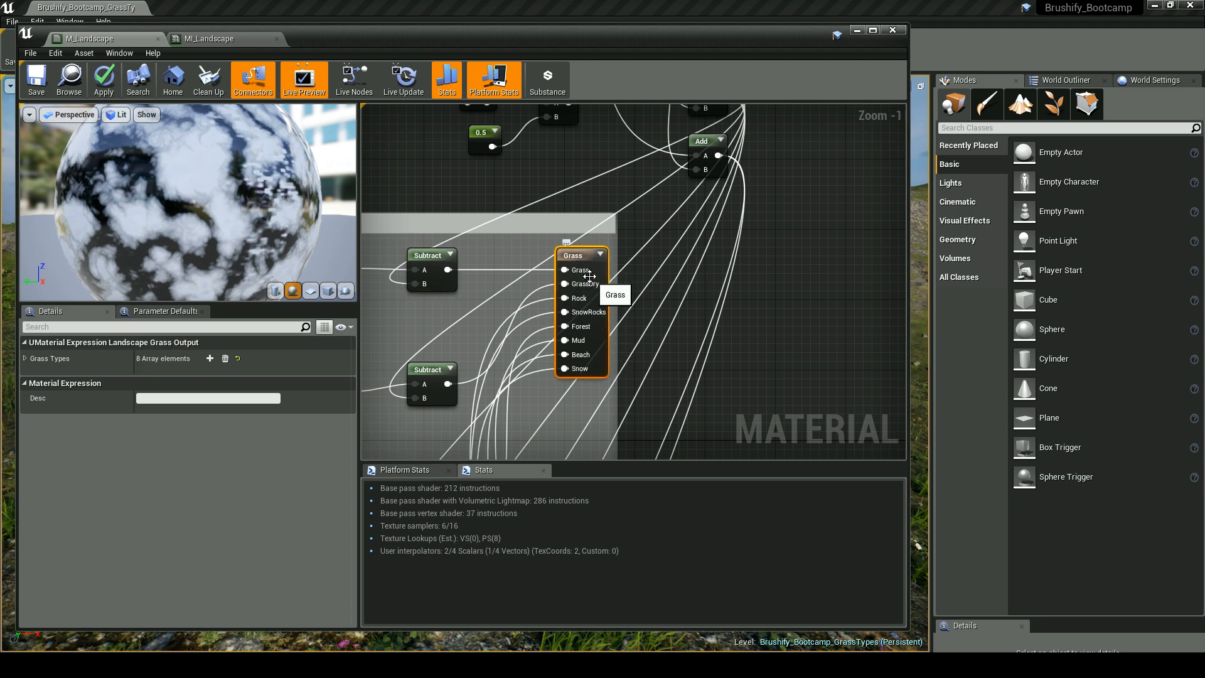
{"action": "scroll", "coordinate": [601, 324], "scroll_direction": "up", "scroll_amount": 1}
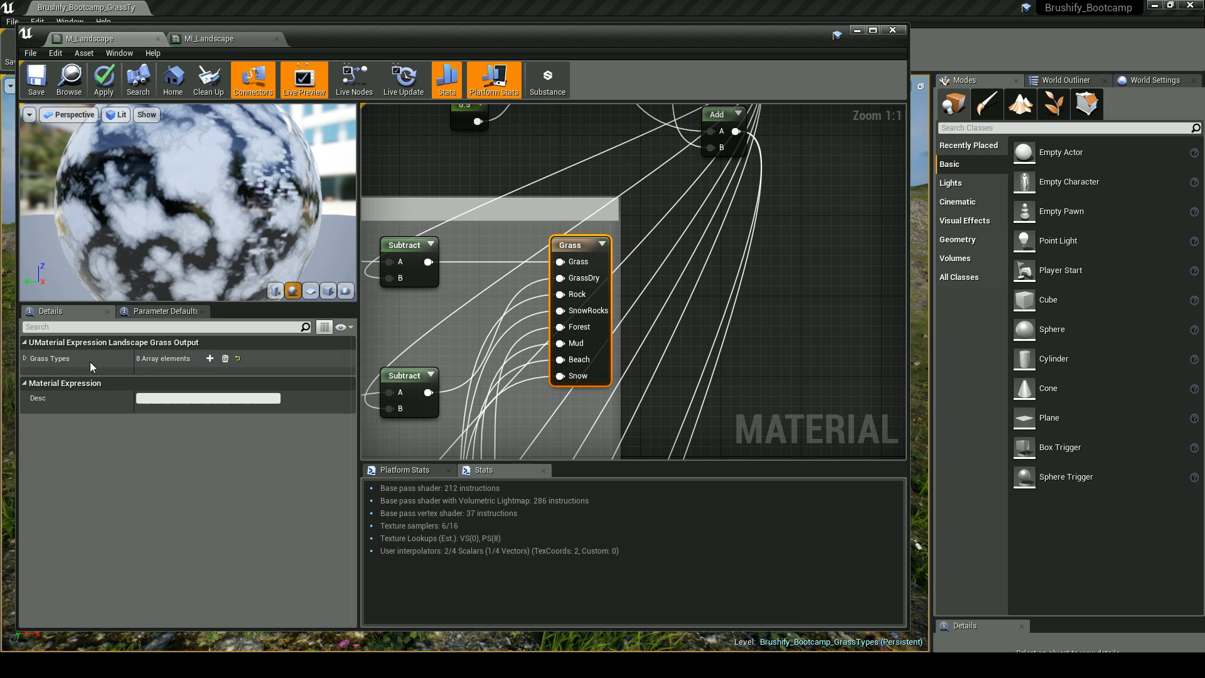
{"action": "left_click", "coordinate": [25, 358]}
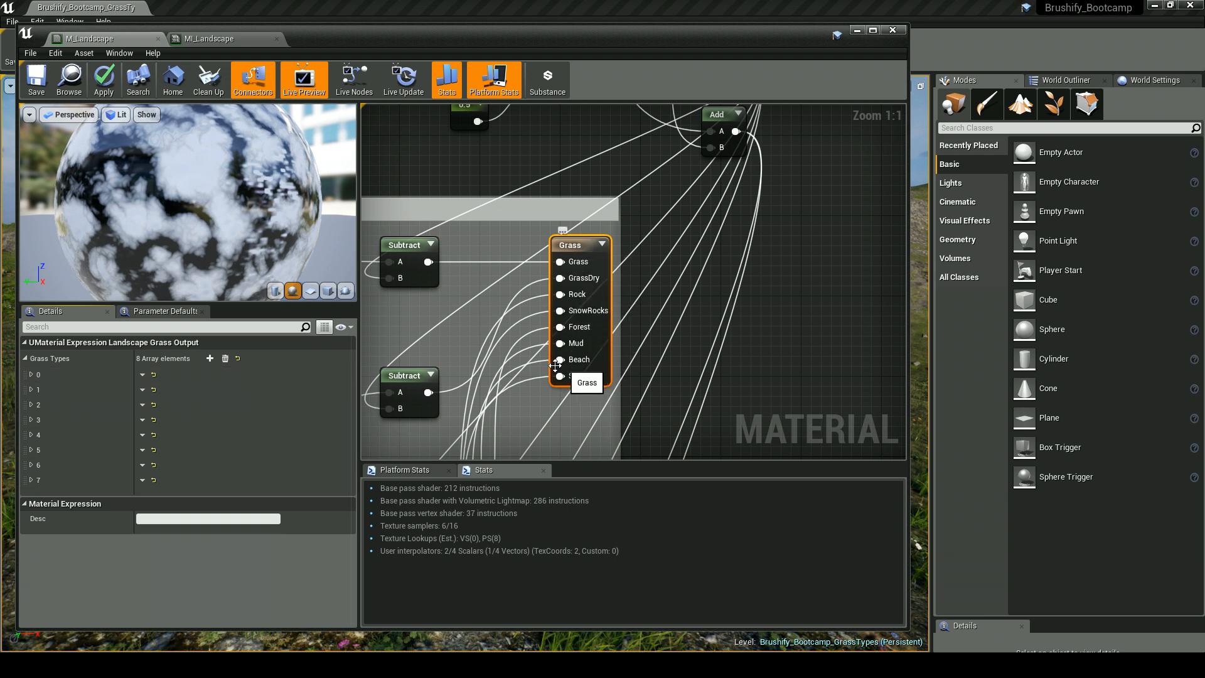
{"action": "left_click", "coordinate": [33, 374]}
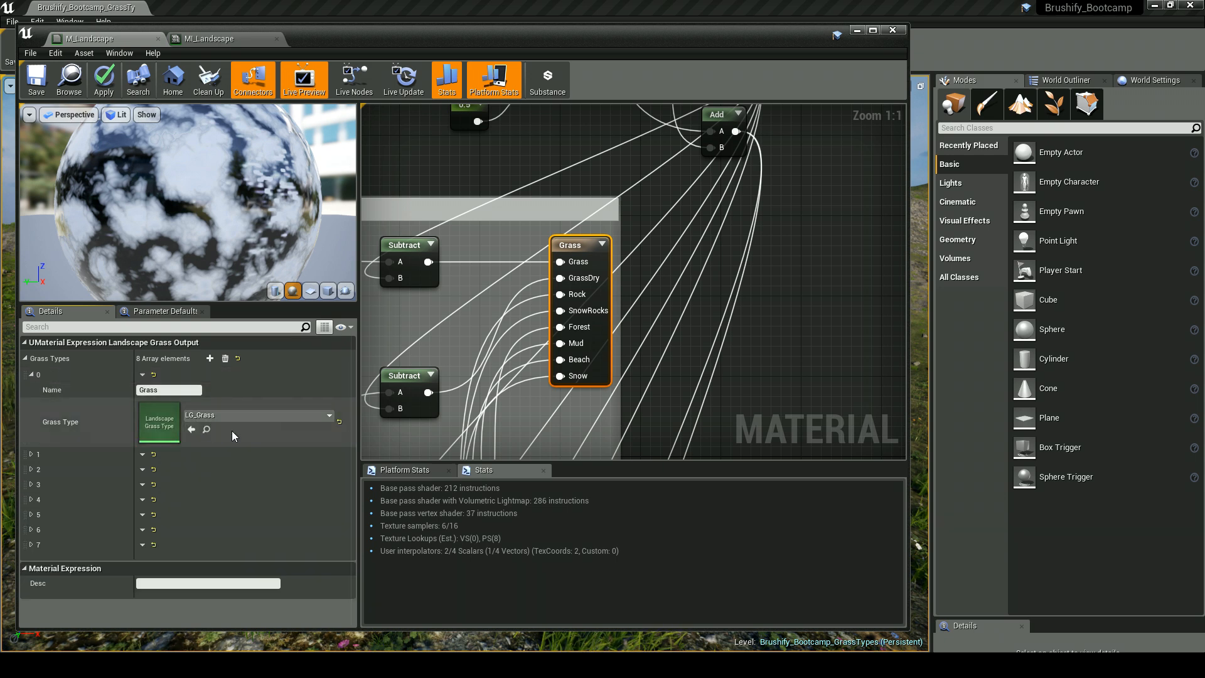
{"action": "left_click", "coordinate": [31, 454]}
{"action": "scroll", "coordinate": [63, 452], "scroll_direction": "down", "scroll_amount": 2}
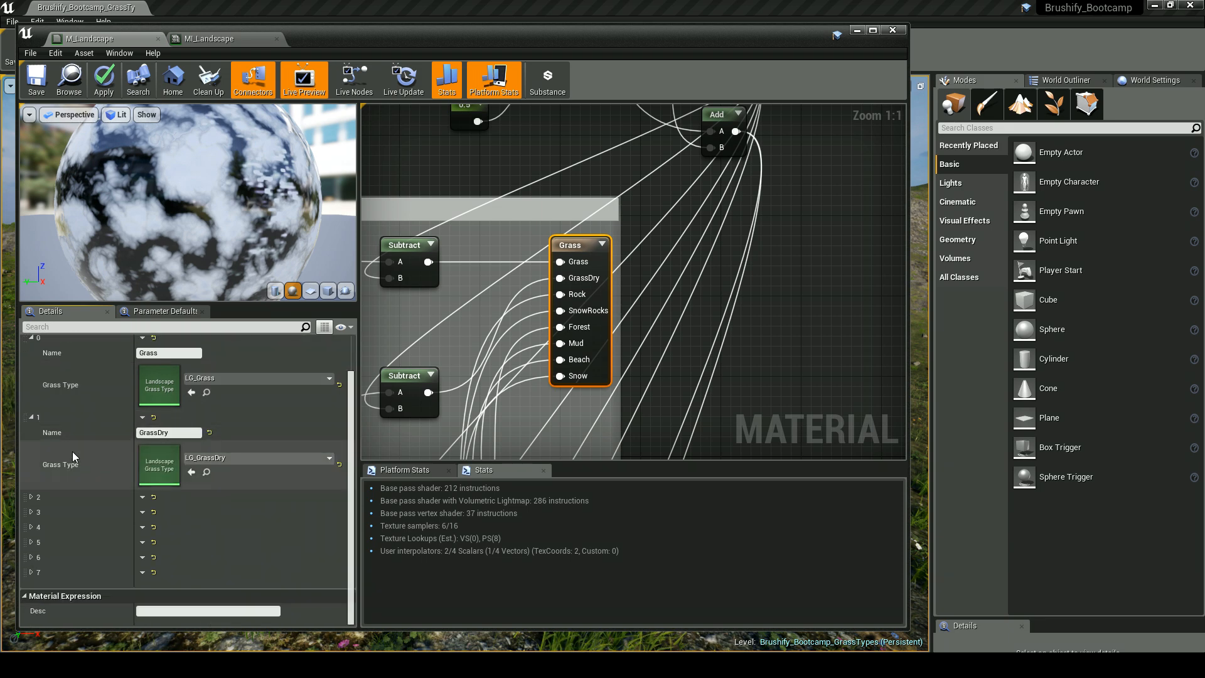
{"action": "left_click", "coordinate": [31, 497]}
{"action": "scroll", "coordinate": [125, 464], "scroll_direction": "up", "scroll_amount": 1}
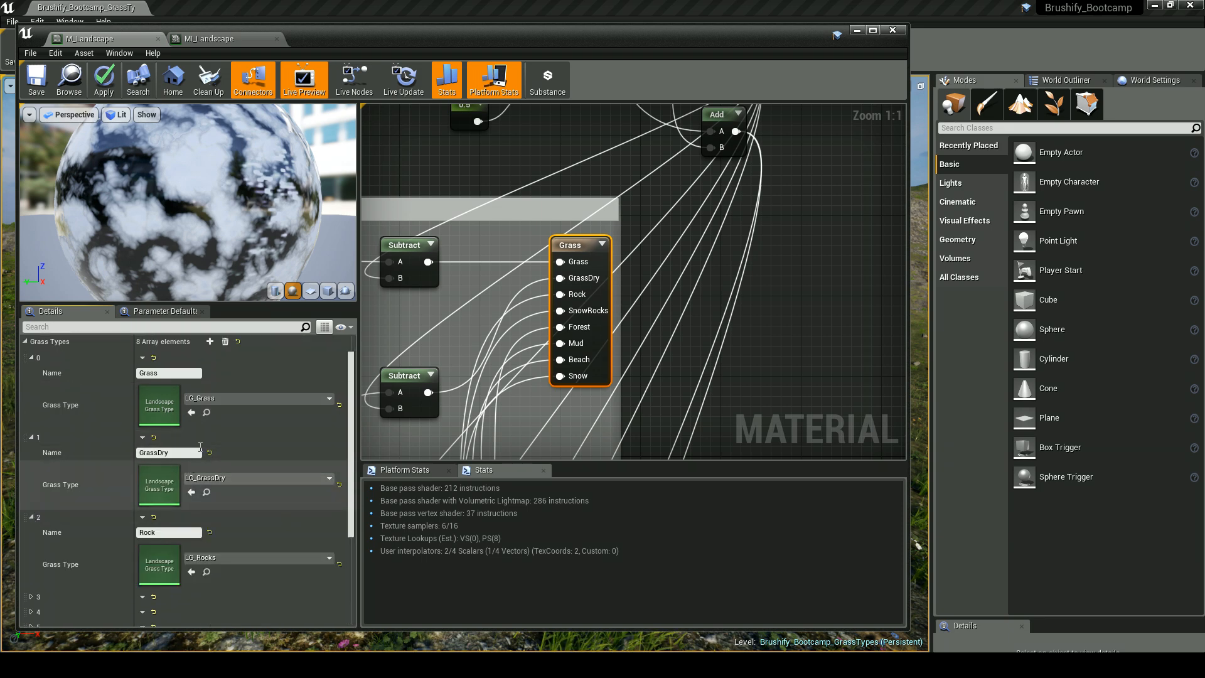
{"action": "left_click", "coordinate": [209, 413]}
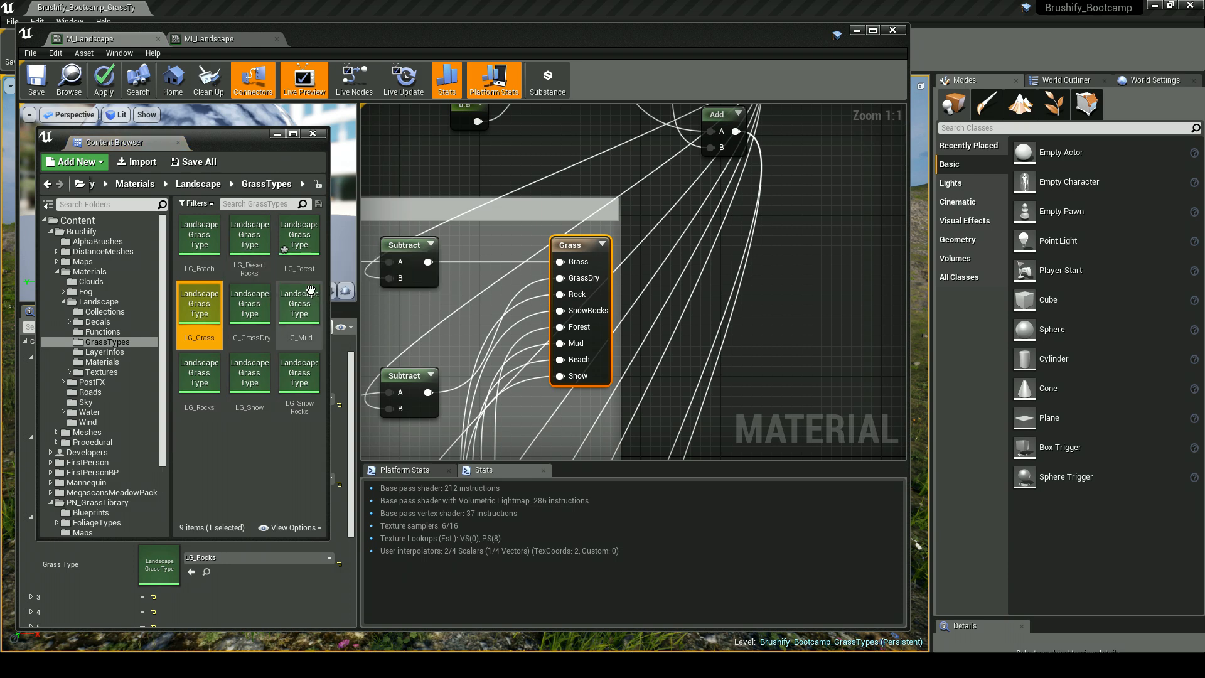
{"action": "left_click", "coordinate": [312, 134]}
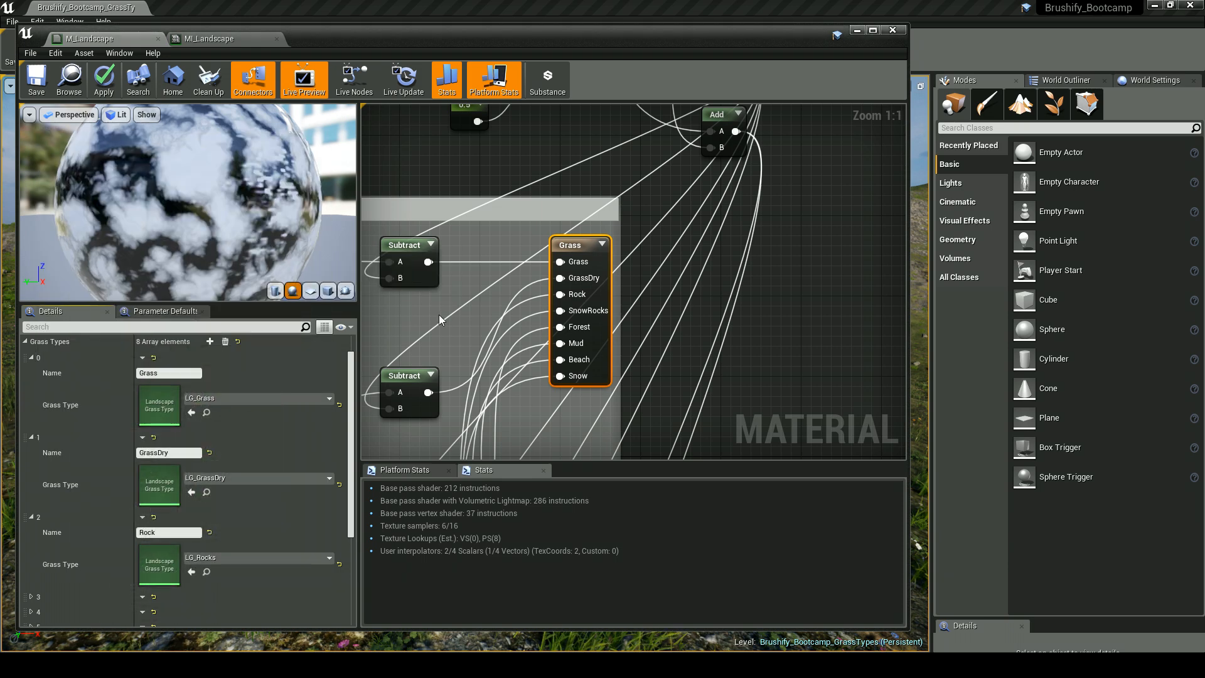
Step: Review the inputs of the Grass output node and collapse its Grass Types elements 0 and 1
{"action": "scroll", "coordinate": [577, 254], "scroll_direction": "down", "scroll_amount": 3}
{"action": "right_click_drag", "start_coordinate": [576, 262], "coordinate": [668, 240]}
{"action": "scroll", "coordinate": [668, 240], "scroll_direction": "down", "scroll_amount": 2}
{"action": "scroll", "coordinate": [670, 254], "scroll_direction": "up", "scroll_amount": 3}
{"action": "right_click_drag", "start_coordinate": [787, 284], "coordinate": [770, 288]}
{"action": "scroll", "coordinate": [770, 288], "scroll_direction": "up", "scroll_amount": 2}
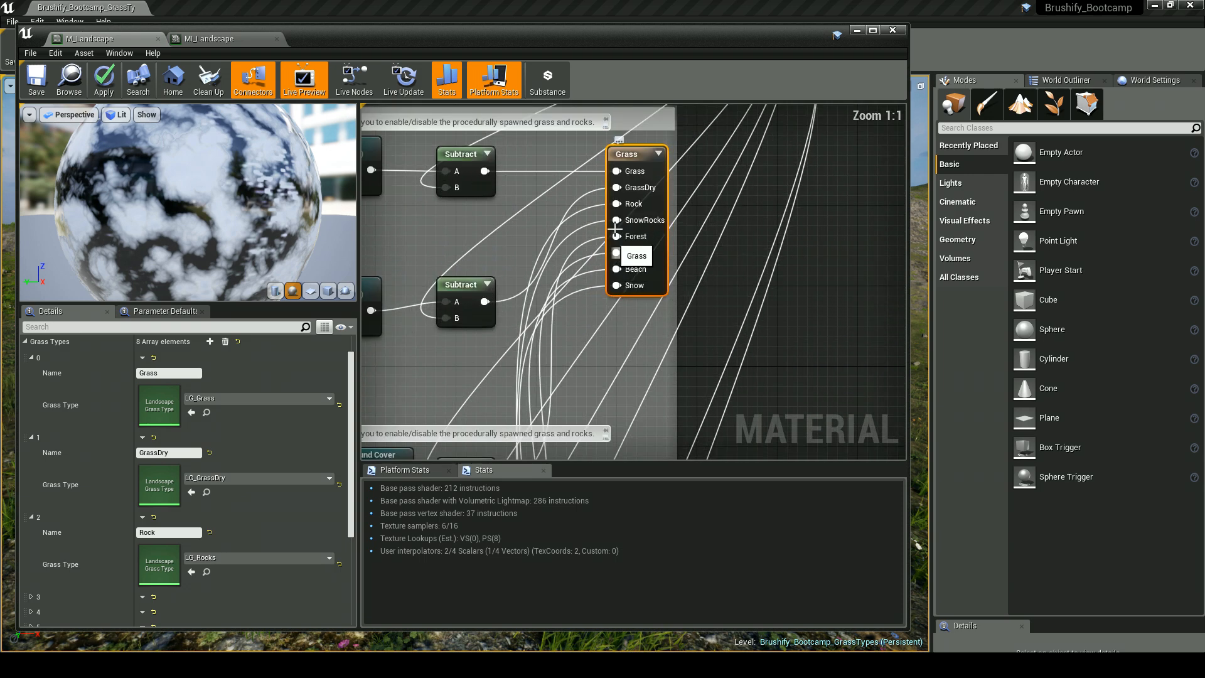
{"action": "scroll", "coordinate": [229, 404], "scroll_direction": "up", "scroll_amount": 1}
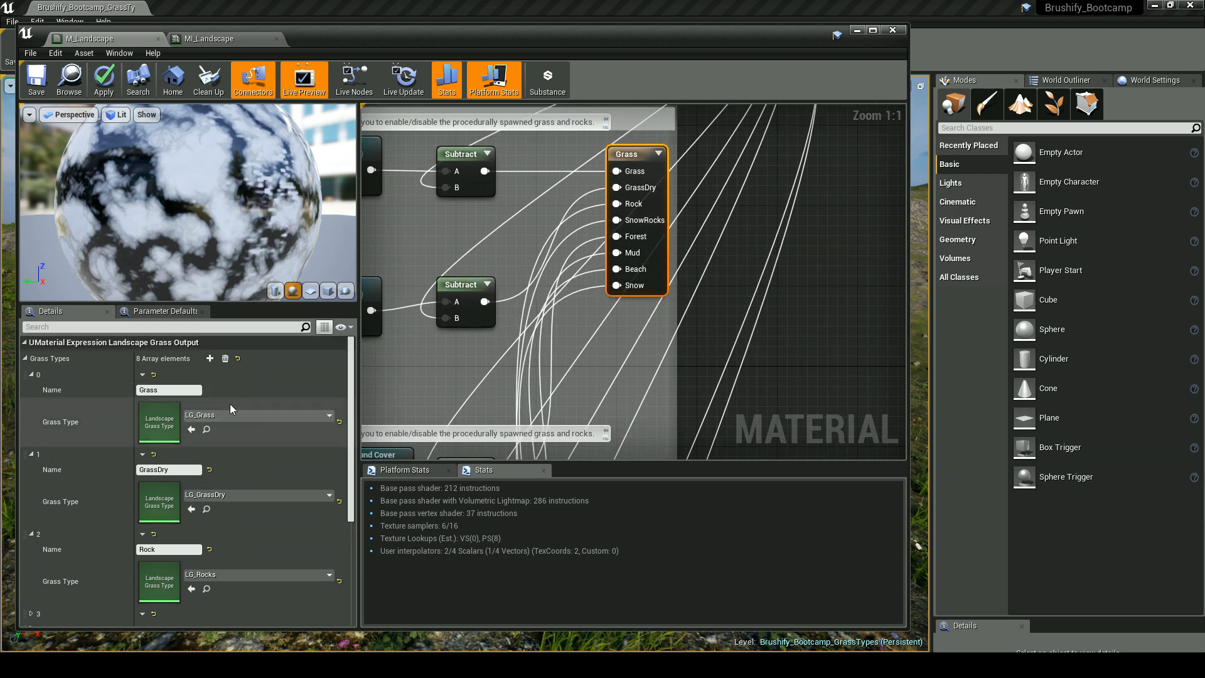
{"action": "left_click", "coordinate": [31, 375]}
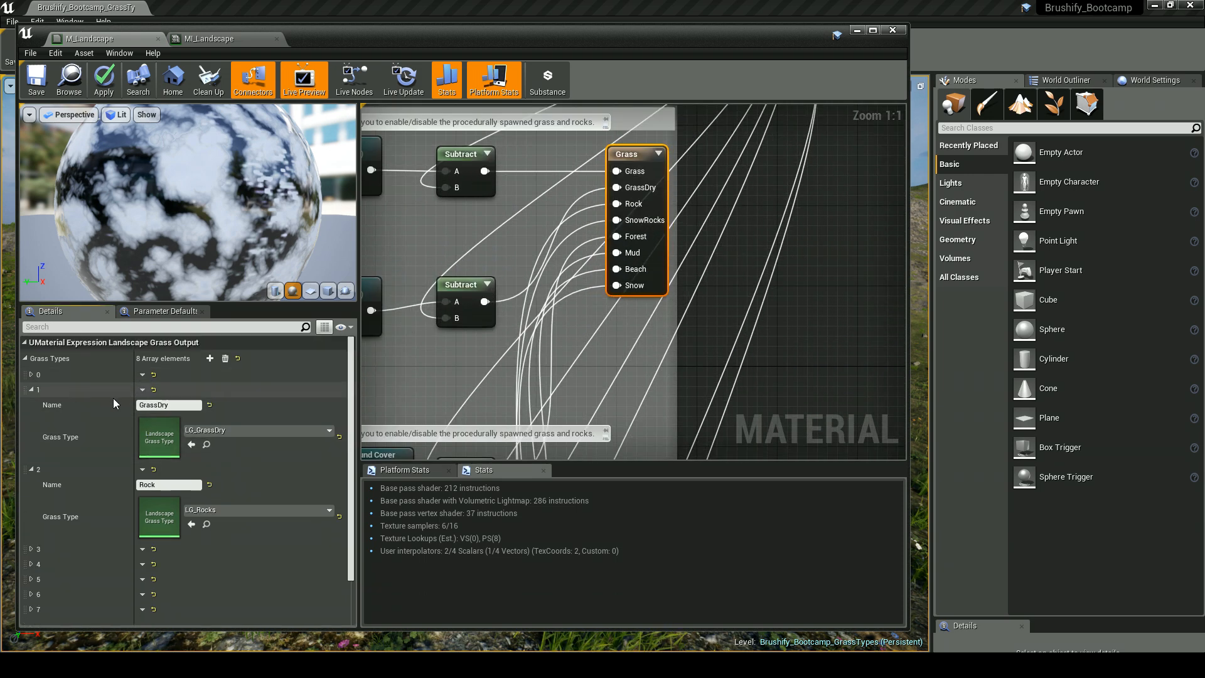
{"action": "left_click", "coordinate": [31, 390]}
Step: Select the Sample 'Beach', constant, Enable Beach Pebbles and Subtract nodes together and examine the neighbouring Mud, Forest and GrassDry branches
{"action": "scroll", "coordinate": [702, 254], "scroll_direction": "down", "scroll_amount": 6}
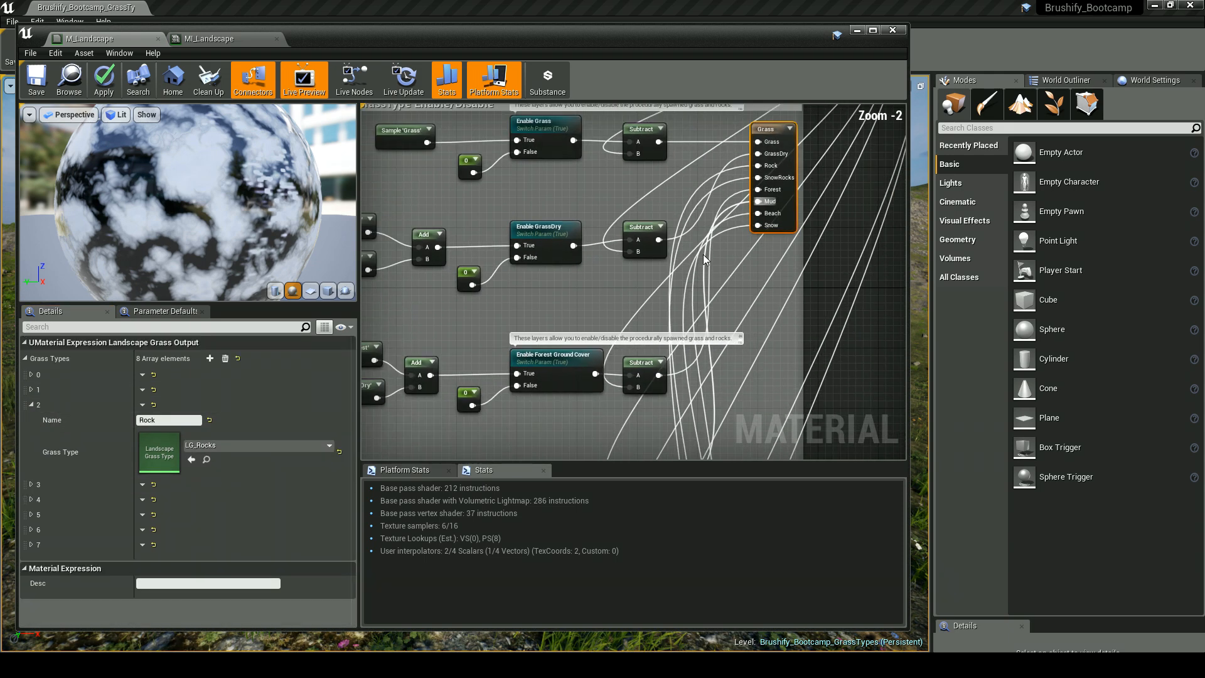
{"action": "scroll", "coordinate": [632, 254], "scroll_direction": "up", "scroll_amount": 3}
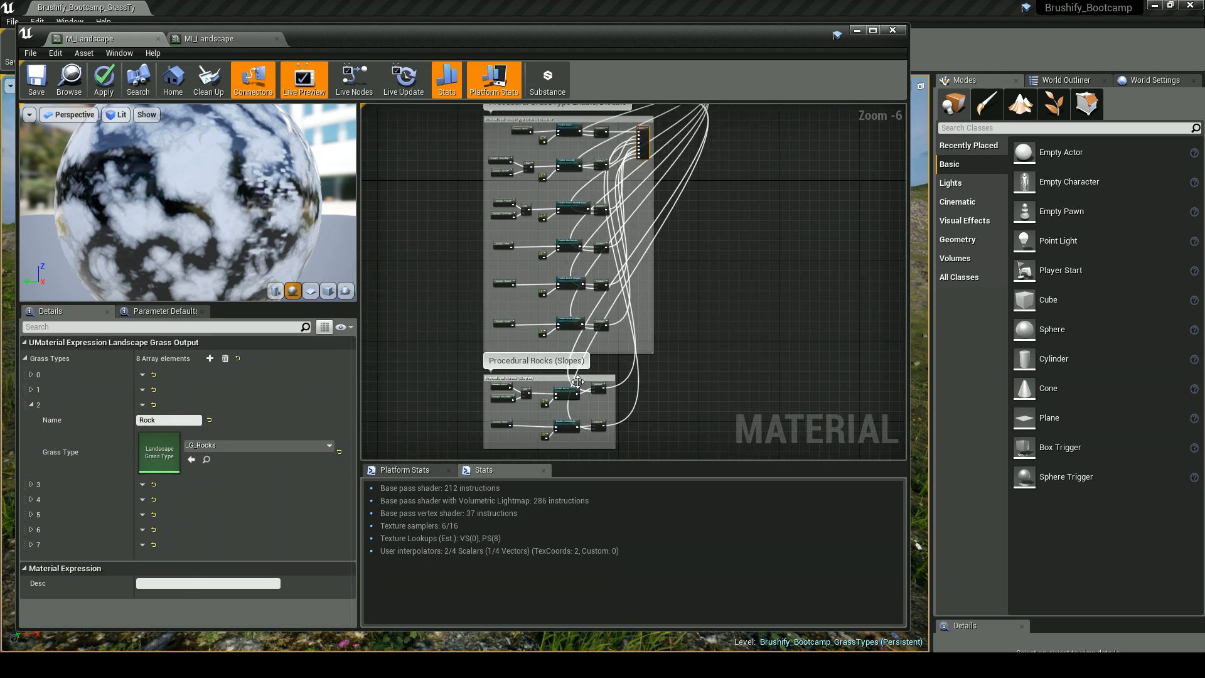
{"action": "left_click_drag", "start_coordinate": [558, 273], "coordinate": [691, 304]}
{"action": "right_click_drag", "start_coordinate": [418, 114], "coordinate": [428, 277]}
{"action": "left_click_drag", "start_coordinate": [428, 278], "coordinate": [699, 342]}
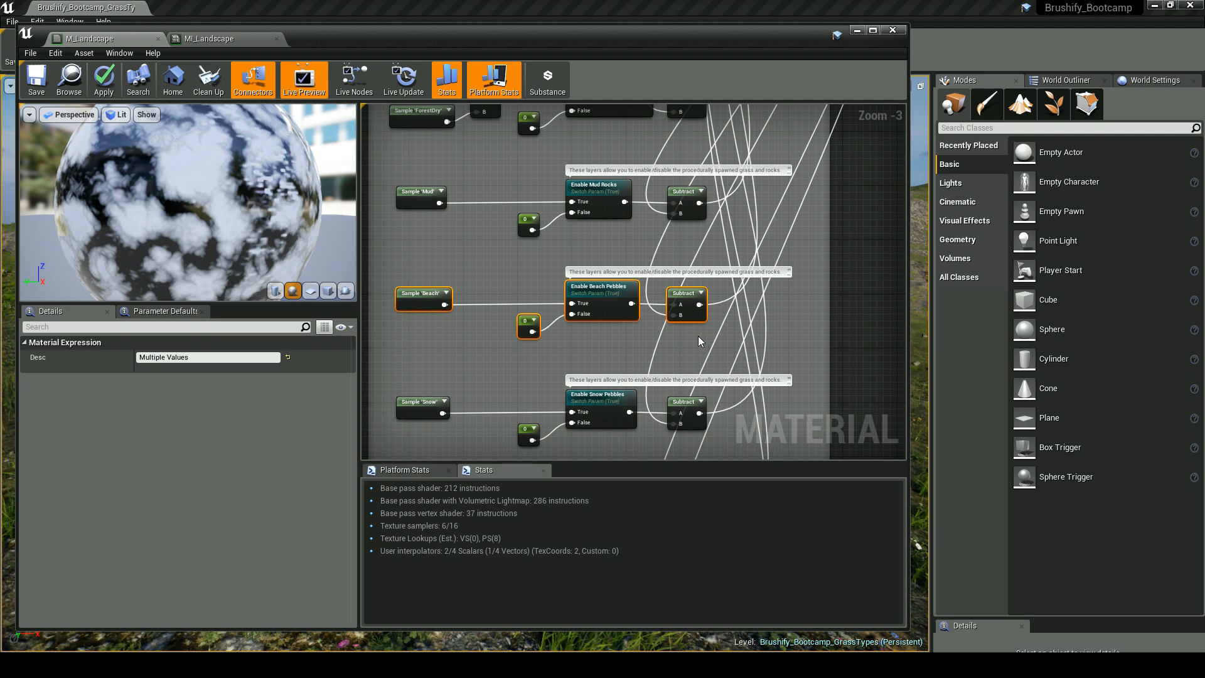
{"action": "right_click_drag", "start_coordinate": [698, 342], "coordinate": [649, 357]}
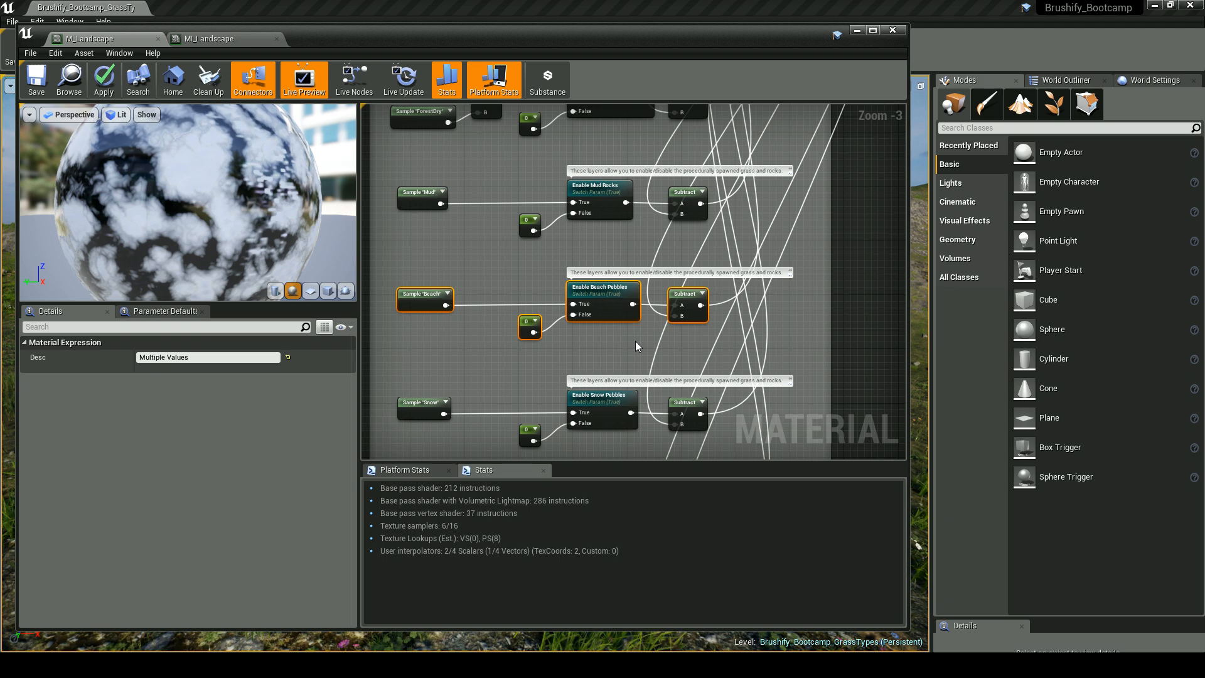
{"action": "right_click_drag", "start_coordinate": [635, 341], "coordinate": [636, 416]}
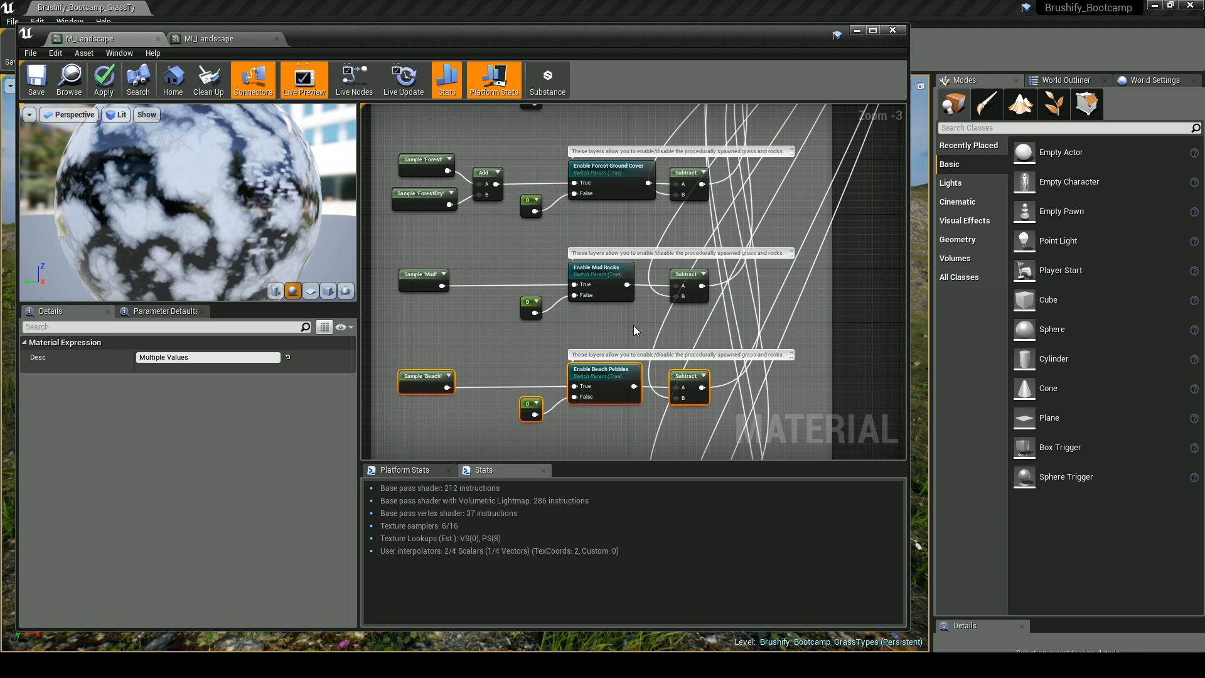
{"action": "right_click_drag", "start_coordinate": [646, 317], "coordinate": [639, 386]}
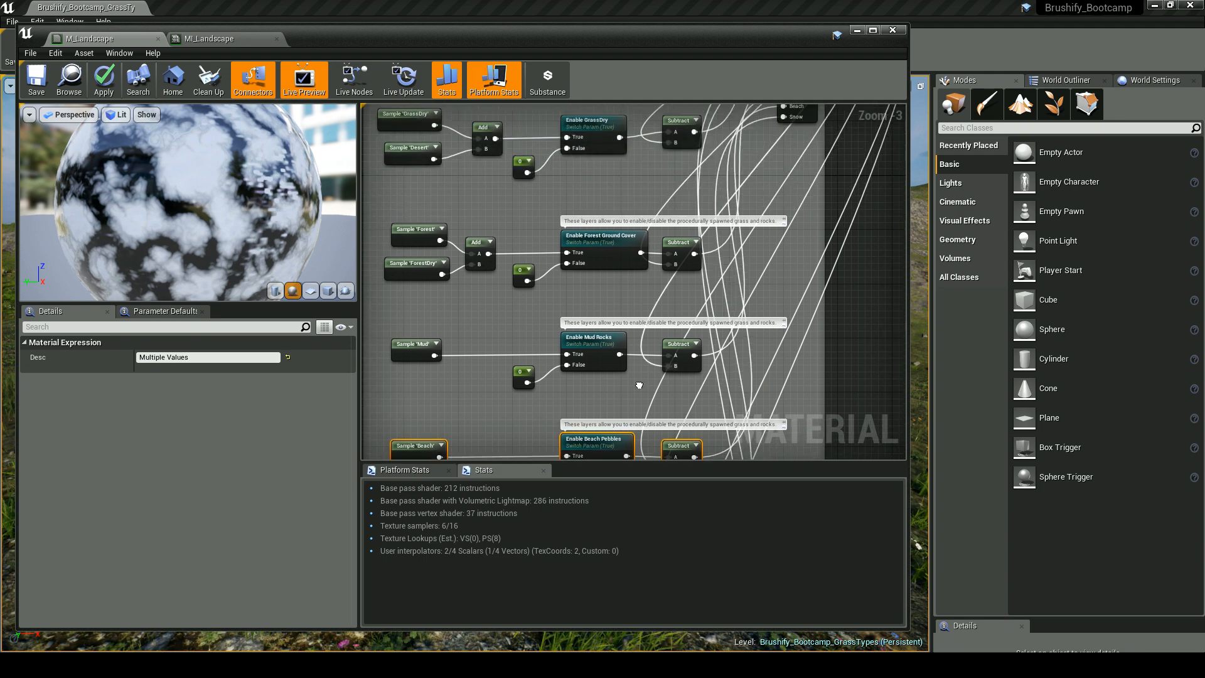
Step: Check the Enable Forest Ground Cover option in the MI_Landscape material instance and minimise the material editor window
{"action": "left_click", "coordinate": [210, 39]}
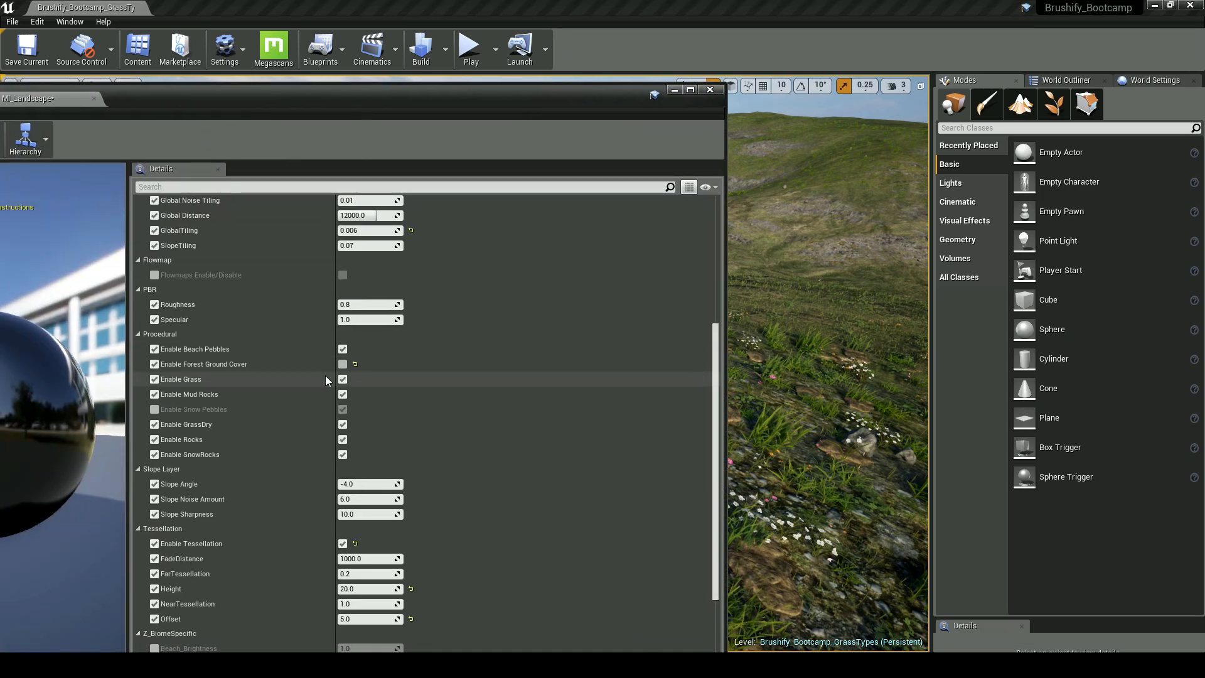
{"action": "left_click", "coordinate": [342, 364]}
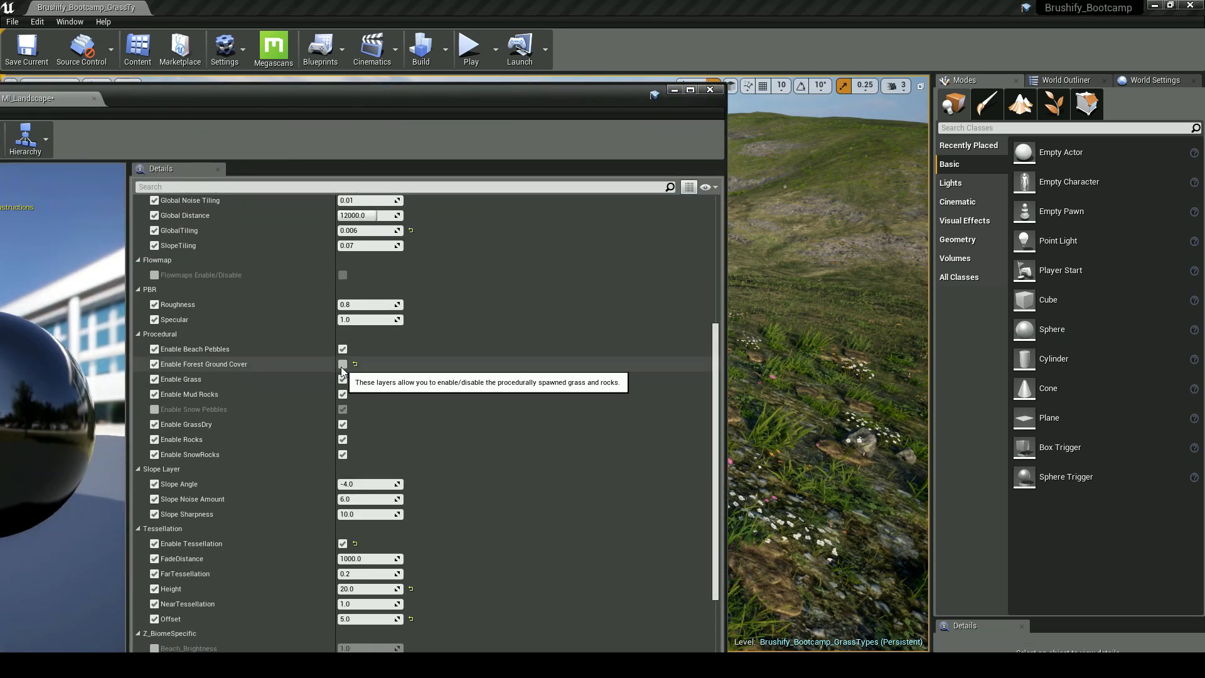
{"action": "left_click", "coordinate": [343, 364]}
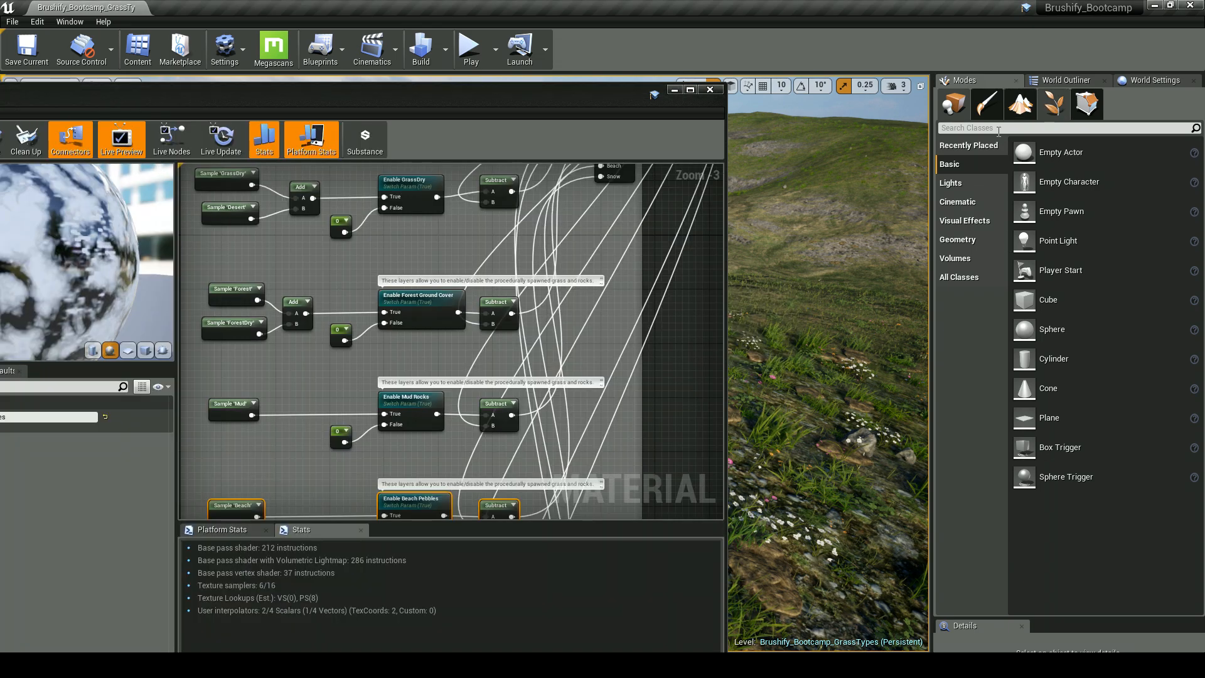
{"action": "left_click", "coordinate": [674, 90]}
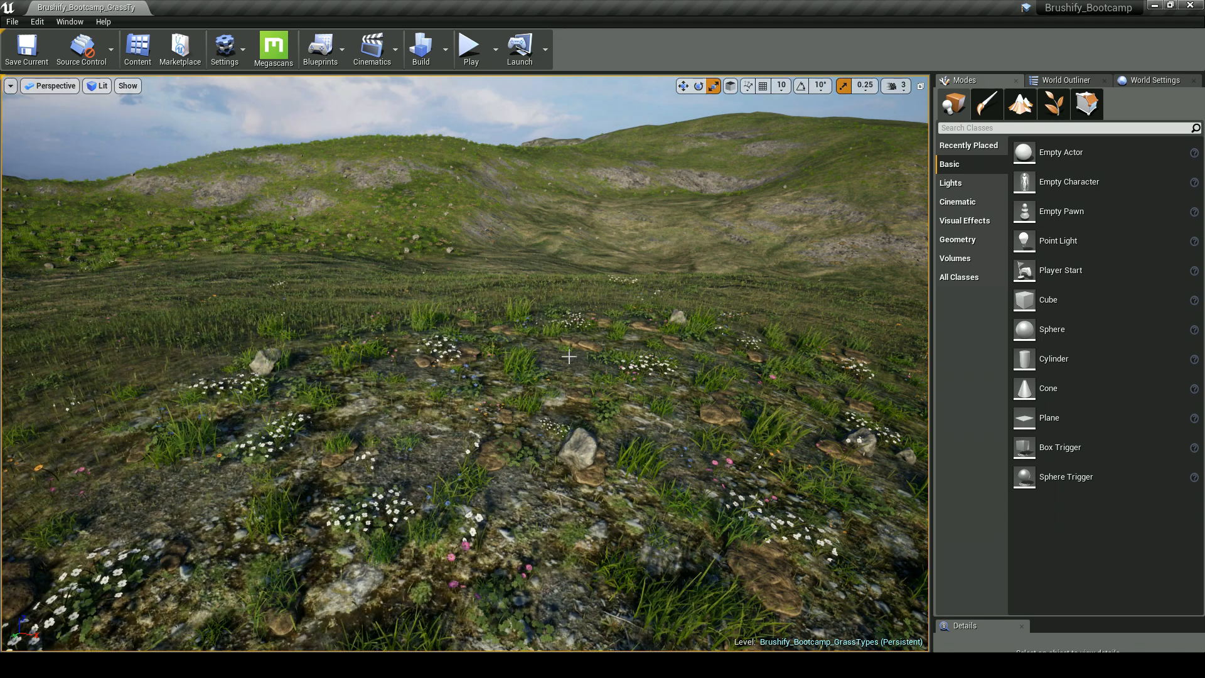
Step: Select the landscape in the level and open its assigned MI_Landscape material instance at the Procedural parameters
{"action": "left_click", "coordinate": [462, 382]}
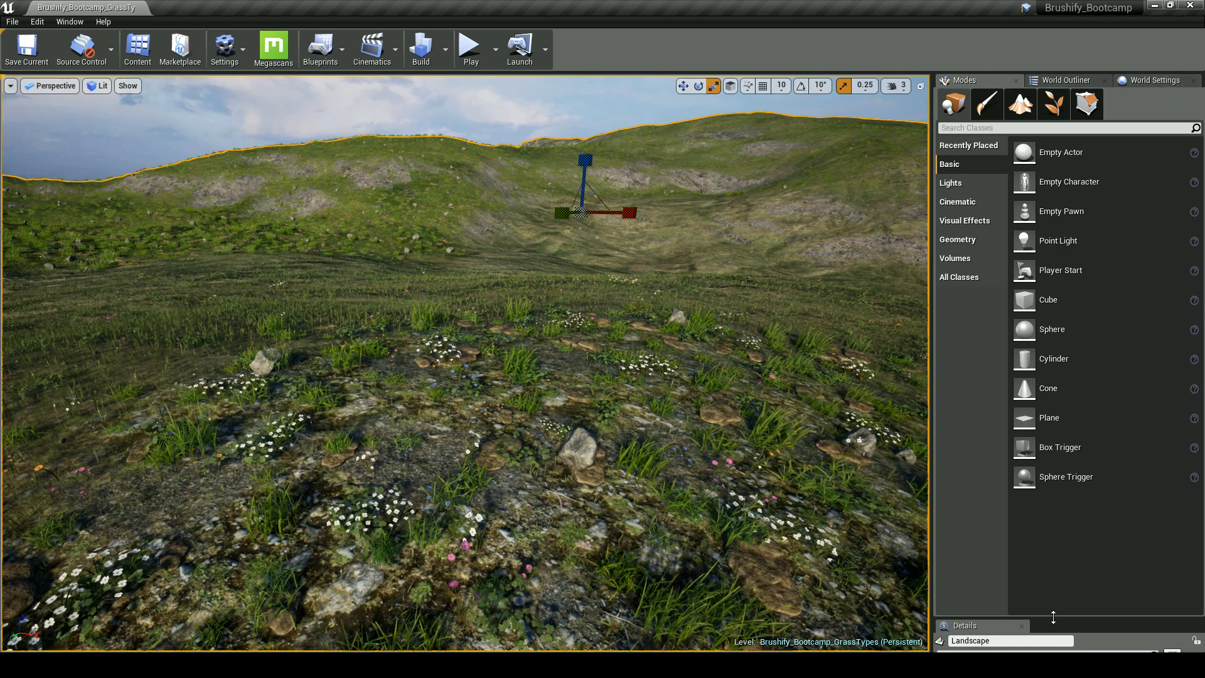
{"action": "left_click_drag", "start_coordinate": [1054, 618], "coordinate": [1054, 229]}
{"action": "scroll", "coordinate": [1105, 440], "scroll_direction": "down", "scroll_amount": 6}
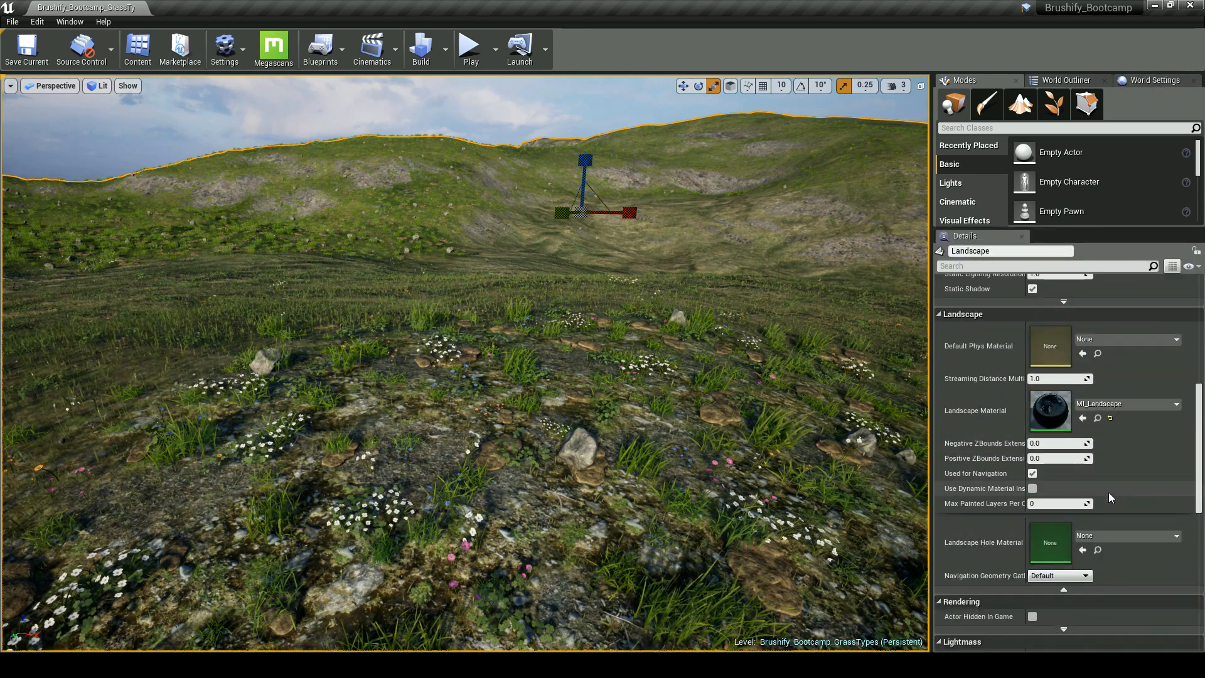
{"action": "left_click", "coordinate": [1097, 419]}
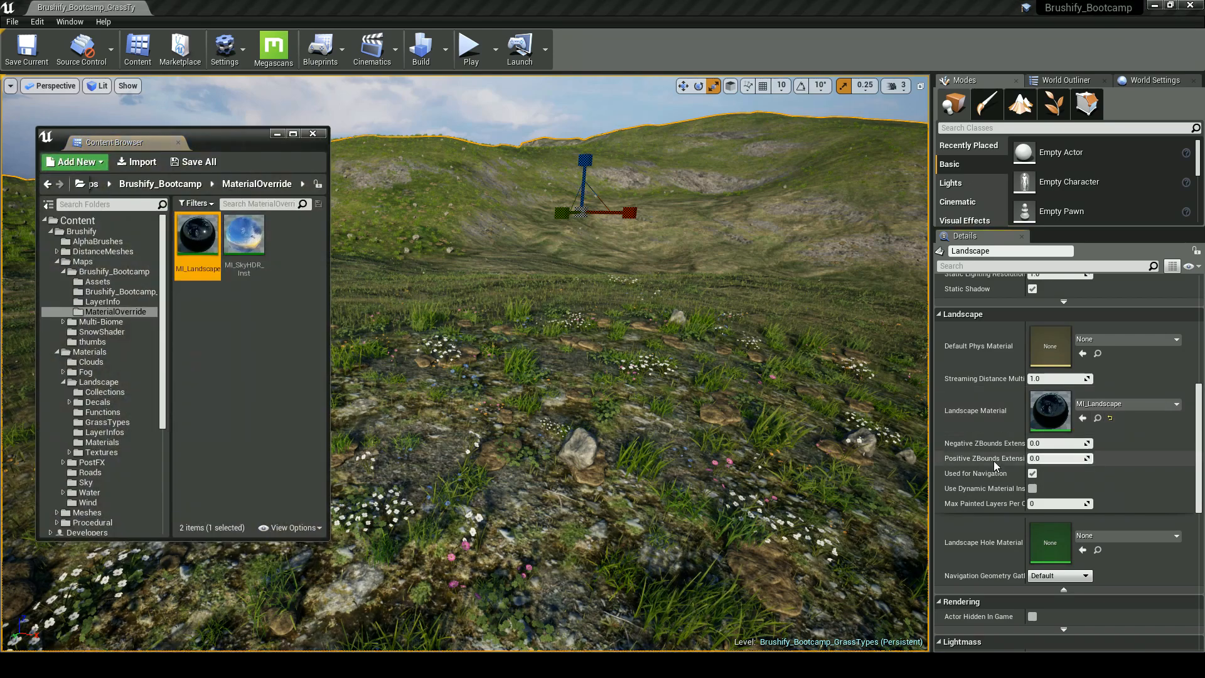
{"action": "double_click", "coordinate": [199, 244]}
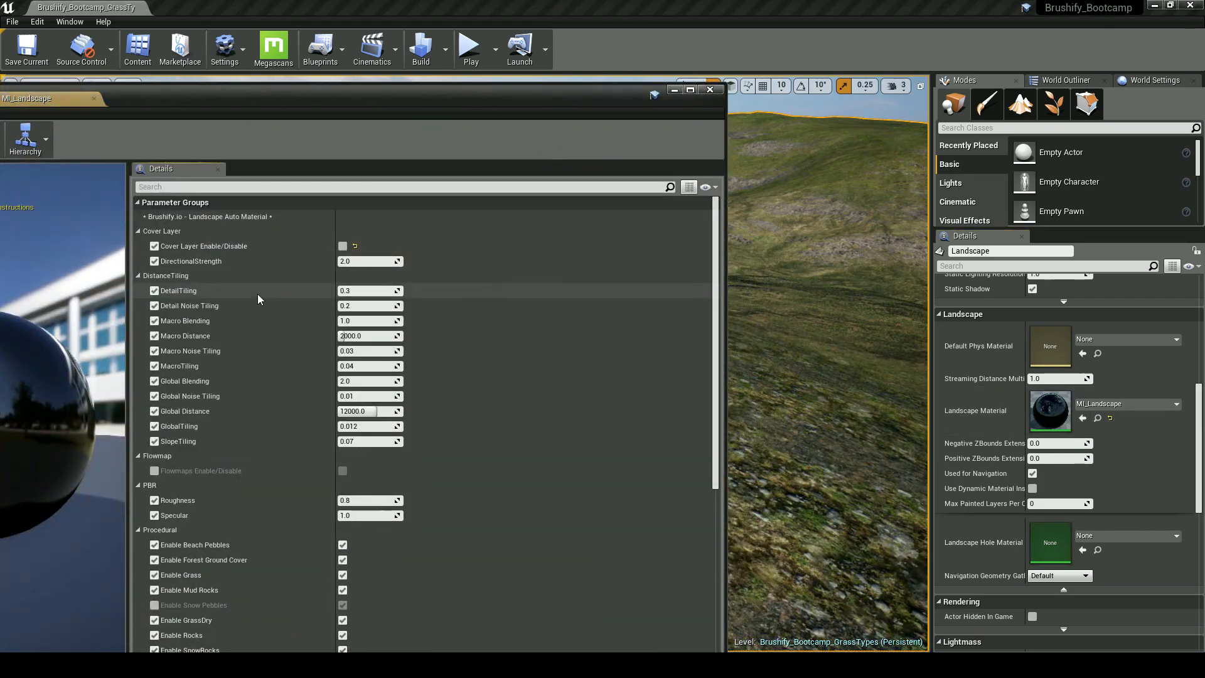
{"action": "scroll", "coordinate": [158, 363], "scroll_direction": "down", "scroll_amount": 3}
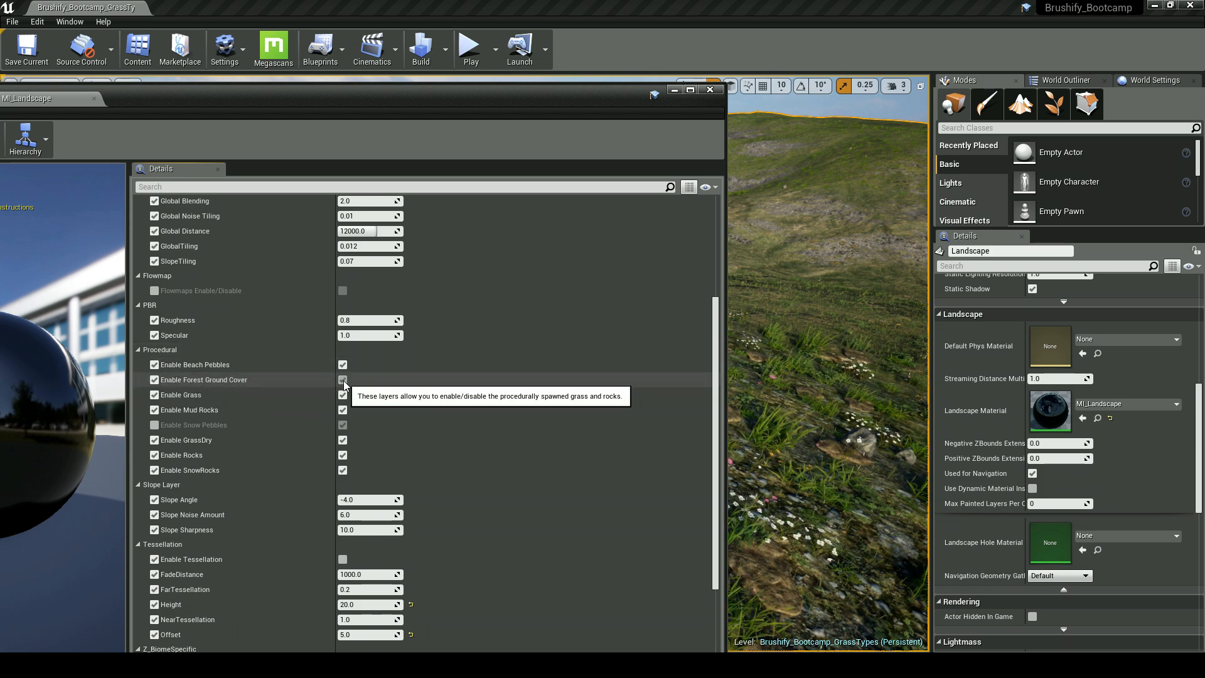
Step: Narrow and reposition the material instance window so the landscape in the level viewport is visible beside it
{"action": "left_click_drag", "start_coordinate": [725, 260], "coordinate": [409, 270]}
{"action": "left_click_drag", "start_coordinate": [238, 91], "coordinate": [432, 51]}
{"action": "right_click_drag", "start_coordinate": [615, 367], "coordinate": [581, 363]}
{"action": "left_click_drag", "start_coordinate": [603, 365], "coordinate": [408, 369]}
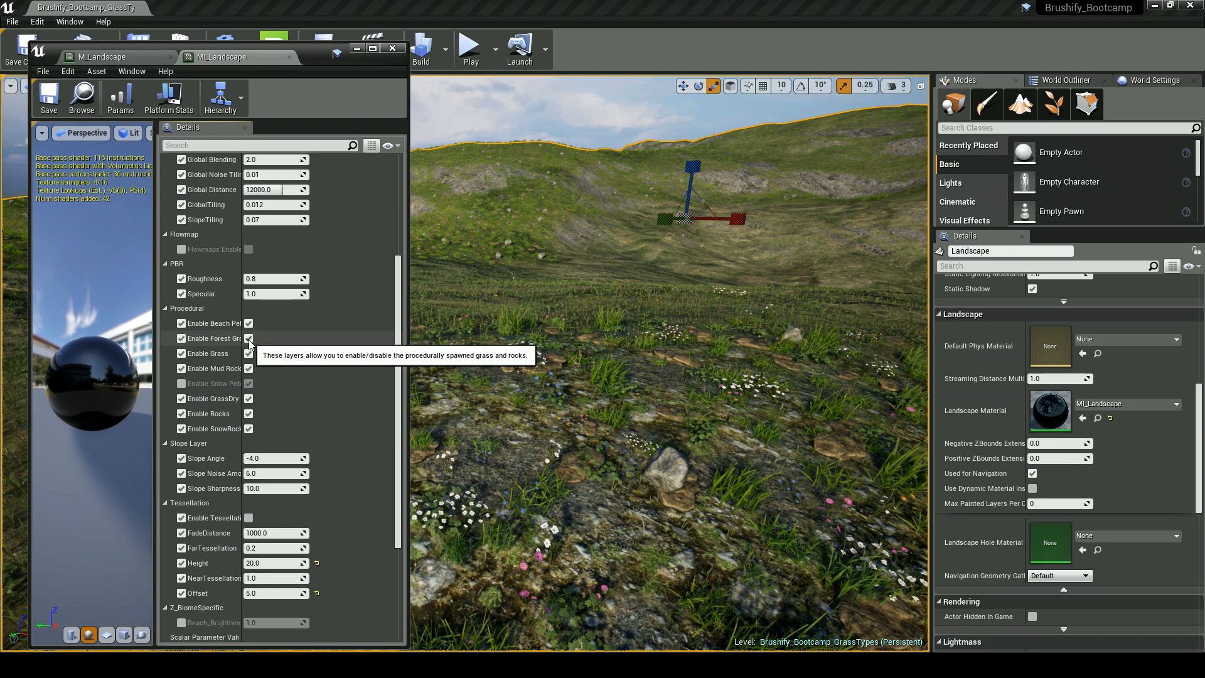
Step: Disable Enable Forest Ground Cover in the Procedural group and inspect the landscape's ground up close
{"action": "left_click", "coordinate": [248, 339]}
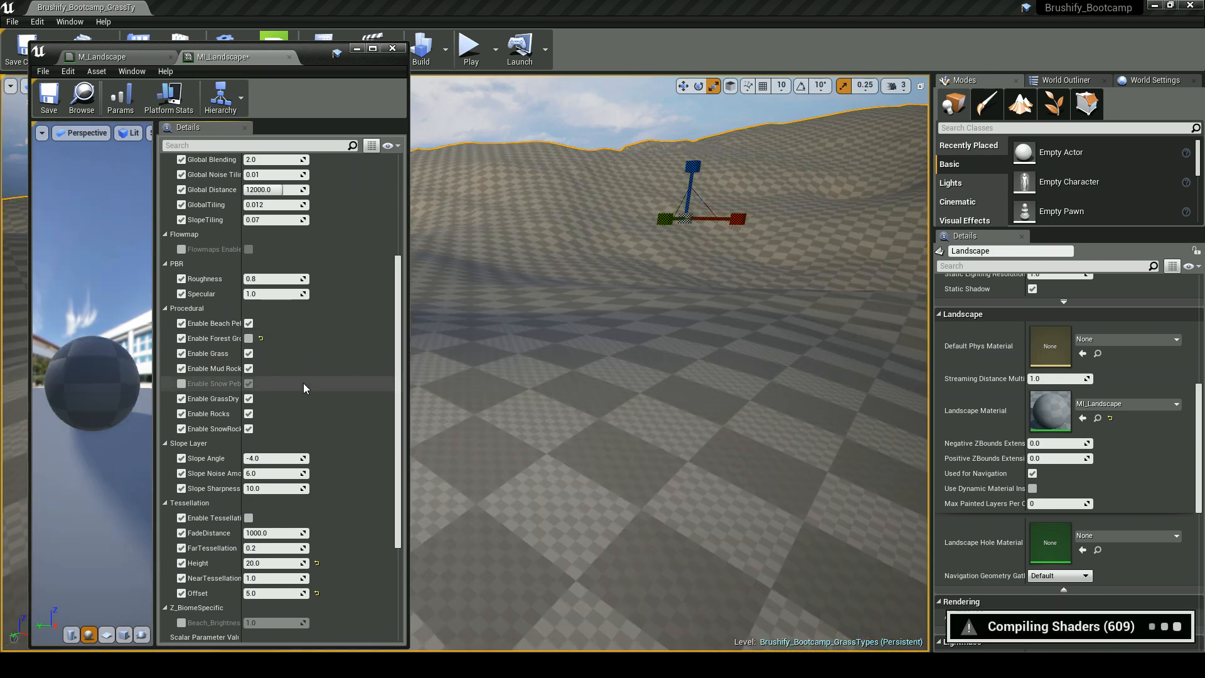
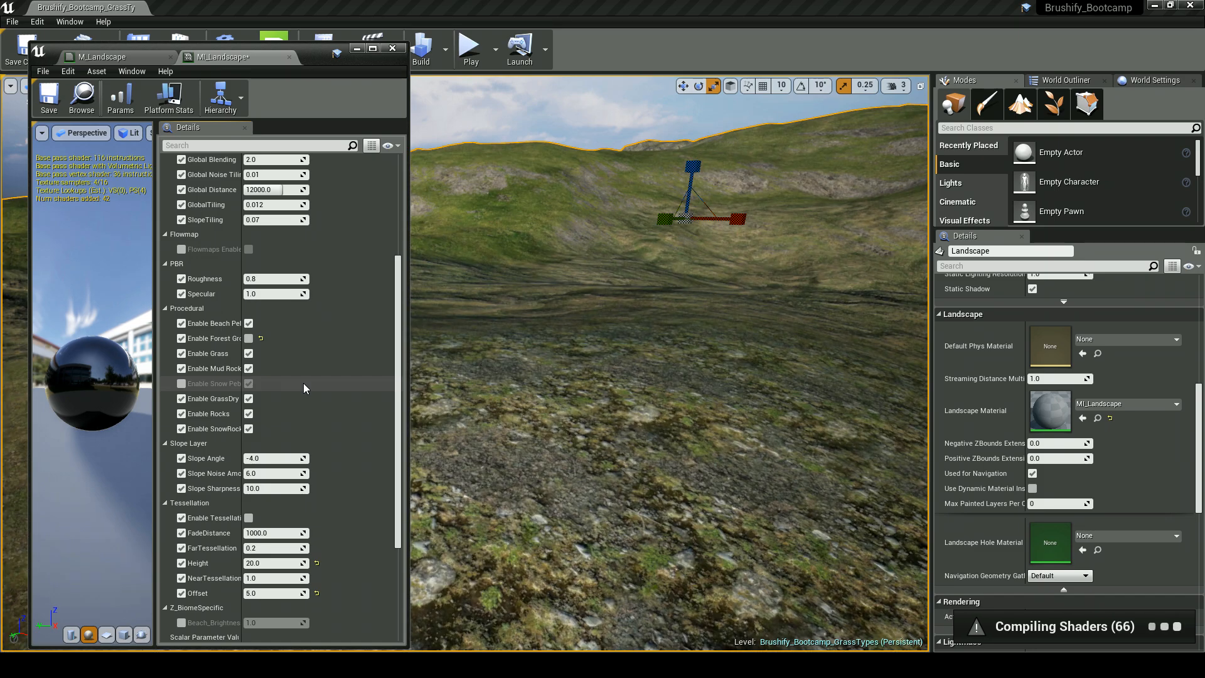
{"action": "key", "text": "w"}
{"action": "mouse_move", "coordinate": [659, 404]}
{"action": "right_mouse_down"}
{"action": "mouse_move", "coordinate": [646, 404]}
{"action": "mouse_move", "coordinate": [643, 377]}
{"action": "mouse_move", "coordinate": [654, 412]}
{"action": "right_mouse_up"}
{"action": "key", "text": "w"}
{"action": "key", "text": "w"}
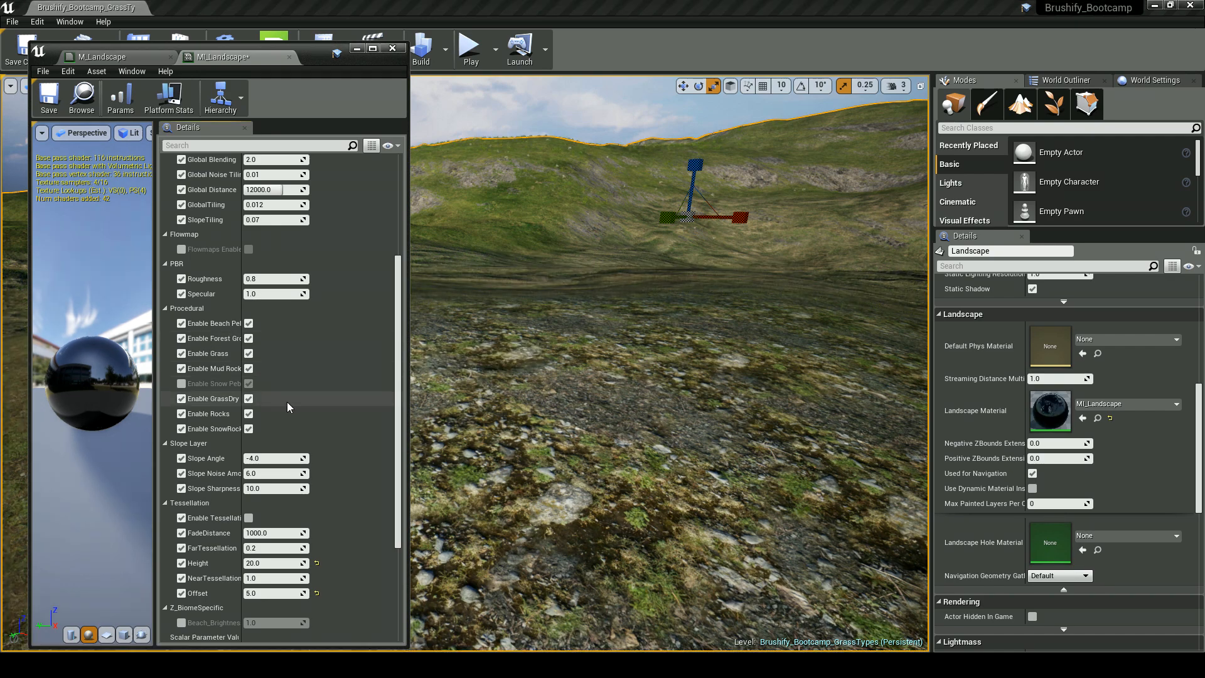
Step: Close the MI_Landscape material instance and widen the M_Landscape material window to show more of its node graph
{"action": "left_click", "coordinate": [600, 436]}
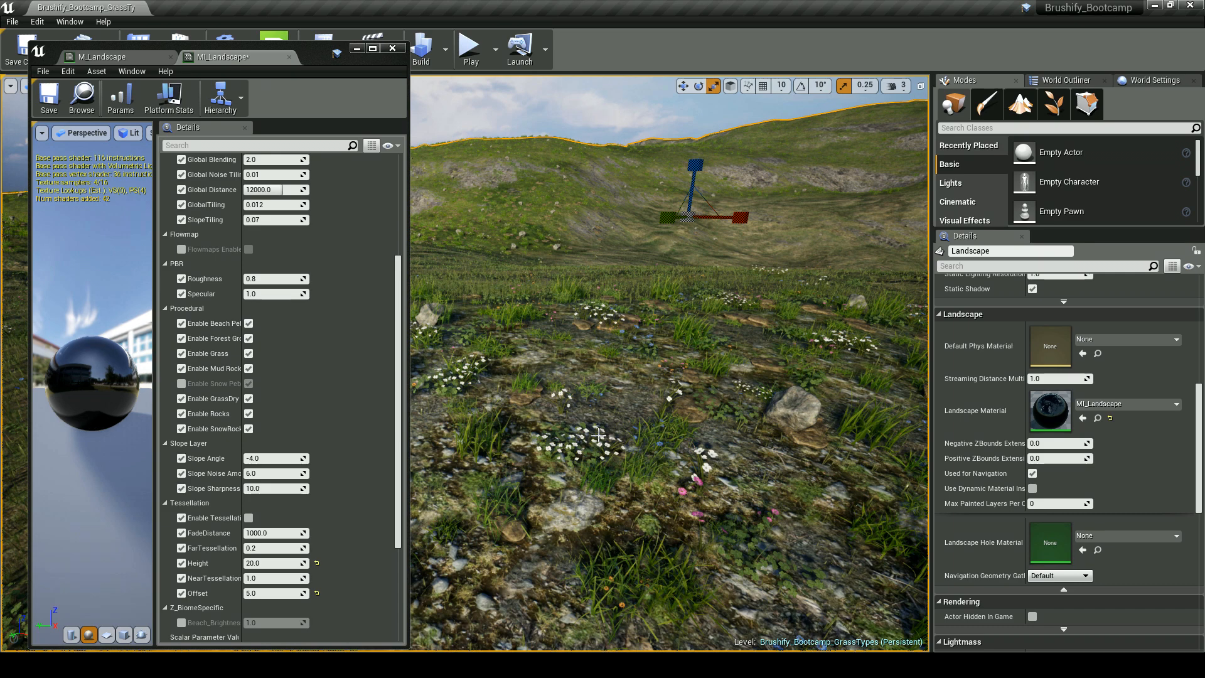
{"action": "left_click", "coordinate": [289, 58]}
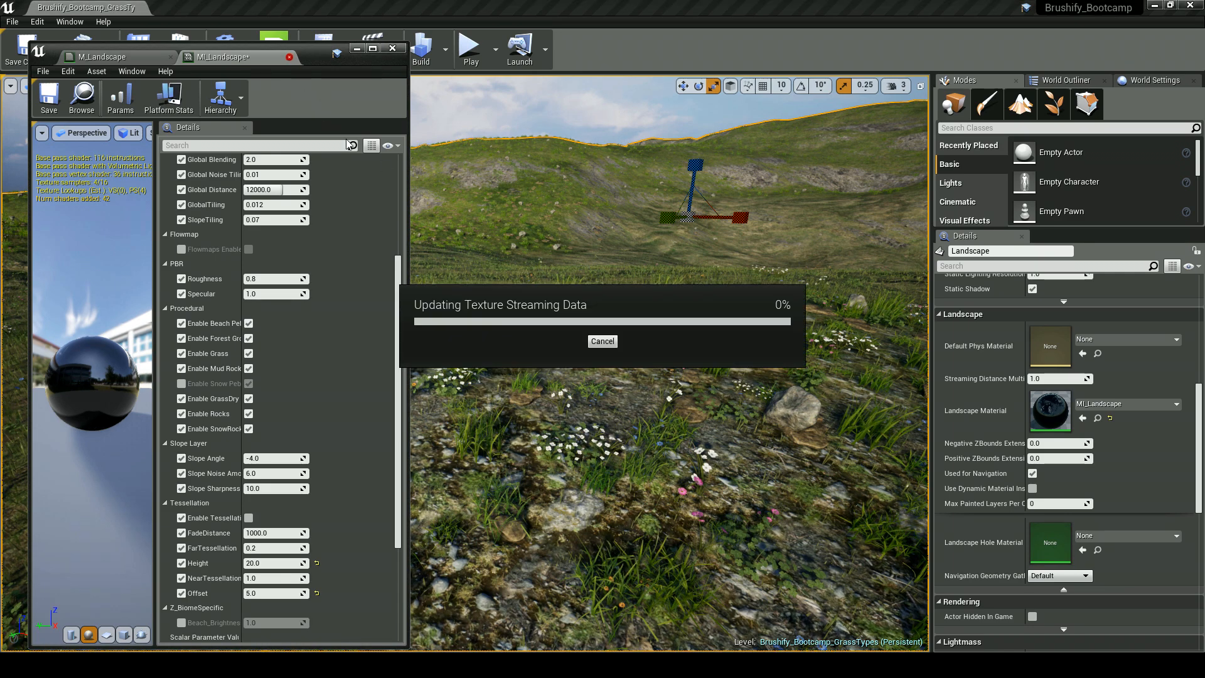
{"action": "left_click_drag", "start_coordinate": [333, 53], "coordinate": [315, 51]}
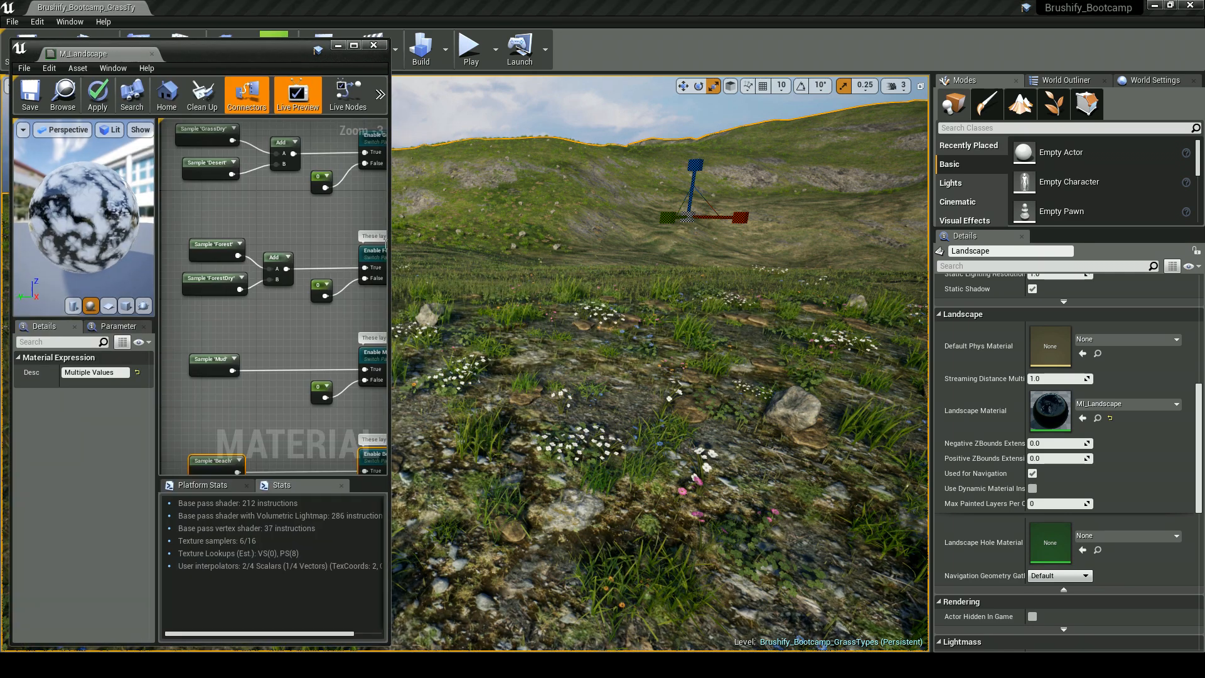
{"action": "left_click_drag", "start_coordinate": [388, 248], "coordinate": [829, 249]}
{"action": "scroll", "coordinate": [655, 157], "scroll_direction": "down", "scroll_amount": 2}
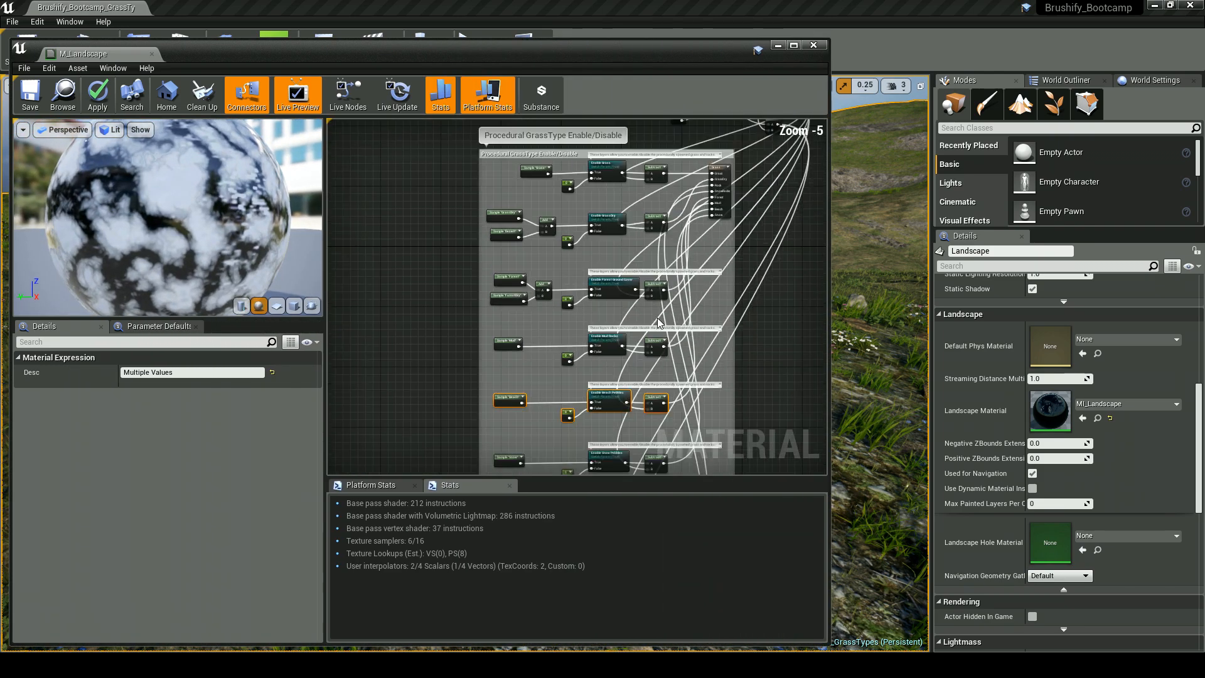
{"action": "left_click_drag", "start_coordinate": [829, 121], "coordinate": [977, 160]}
Step: Examine the enable switches in the Procedural GrassType Enable/Disable group and how the Enable Grass row feeds the Grass output node
{"action": "right_click_drag", "start_coordinate": [809, 307], "coordinate": [807, 139]}
{"action": "right_click_drag", "start_coordinate": [822, 196], "coordinate": [777, 338]}
{"action": "scroll", "coordinate": [723, 338], "scroll_direction": "up", "scroll_amount": 2}
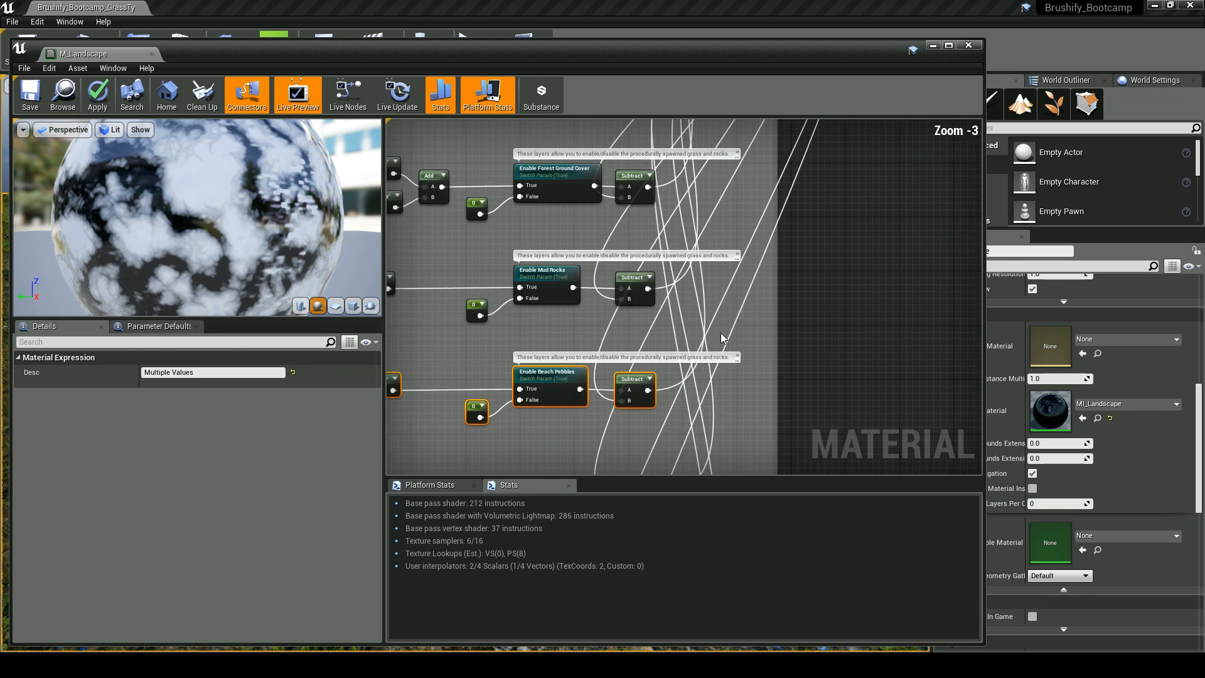
{"action": "right_click_drag", "start_coordinate": [714, 301], "coordinate": [750, 405]}
{"action": "right_click_drag", "start_coordinate": [753, 342], "coordinate": [788, 388]}
{"action": "left_click_drag", "start_coordinate": [475, 262], "coordinate": [778, 325]}
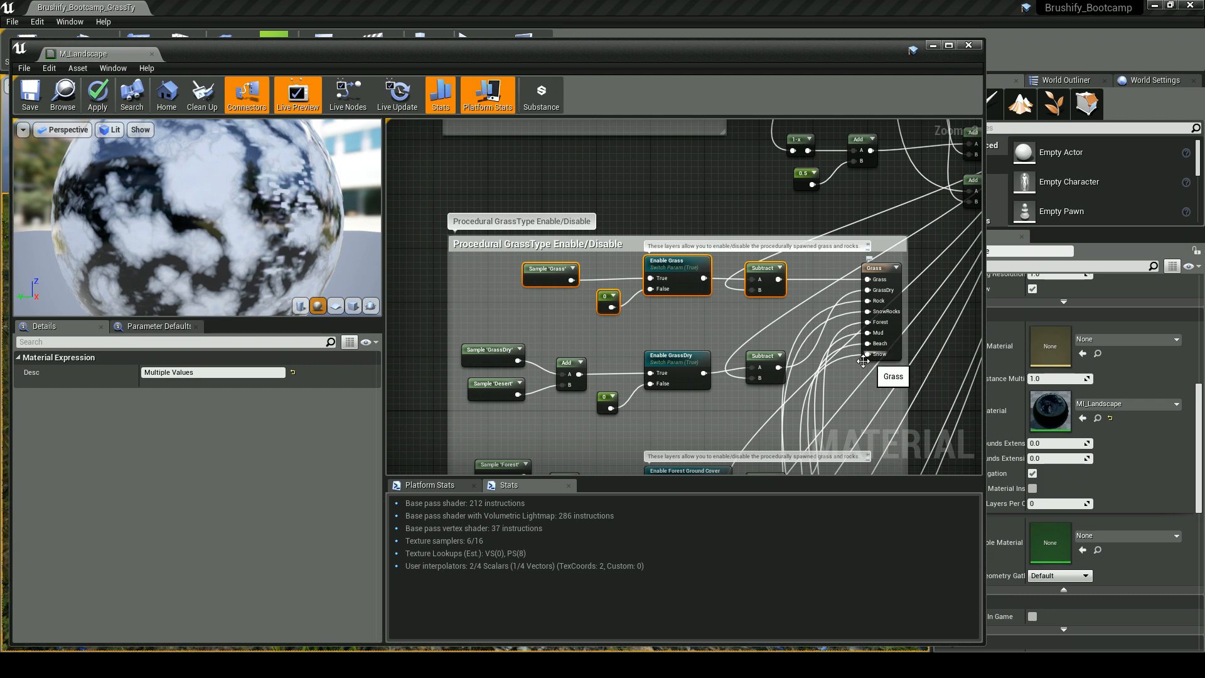
{"action": "right_click_drag", "start_coordinate": [816, 317], "coordinate": [758, 252]}
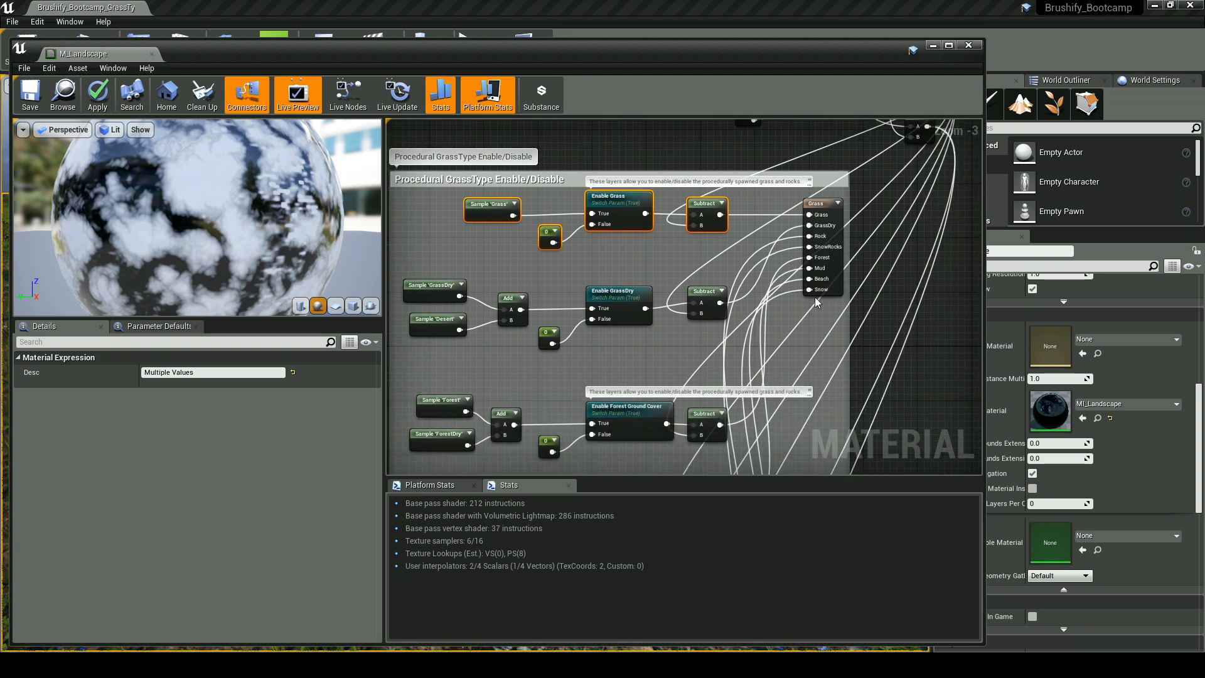
Step: Move the Procedural Rocks (Slopes) group with its nodes further down, away from the Procedural GrassType Enable/Disable group
{"action": "scroll", "coordinate": [770, 349], "scroll_direction": "down", "scroll_amount": 4}
{"action": "right_click_drag", "start_coordinate": [622, 363], "coordinate": [579, 256]}
{"action": "left_click_drag", "start_coordinate": [505, 247], "coordinate": [682, 333]}
{"action": "right_click_drag", "start_coordinate": [682, 333], "coordinate": [685, 381]}
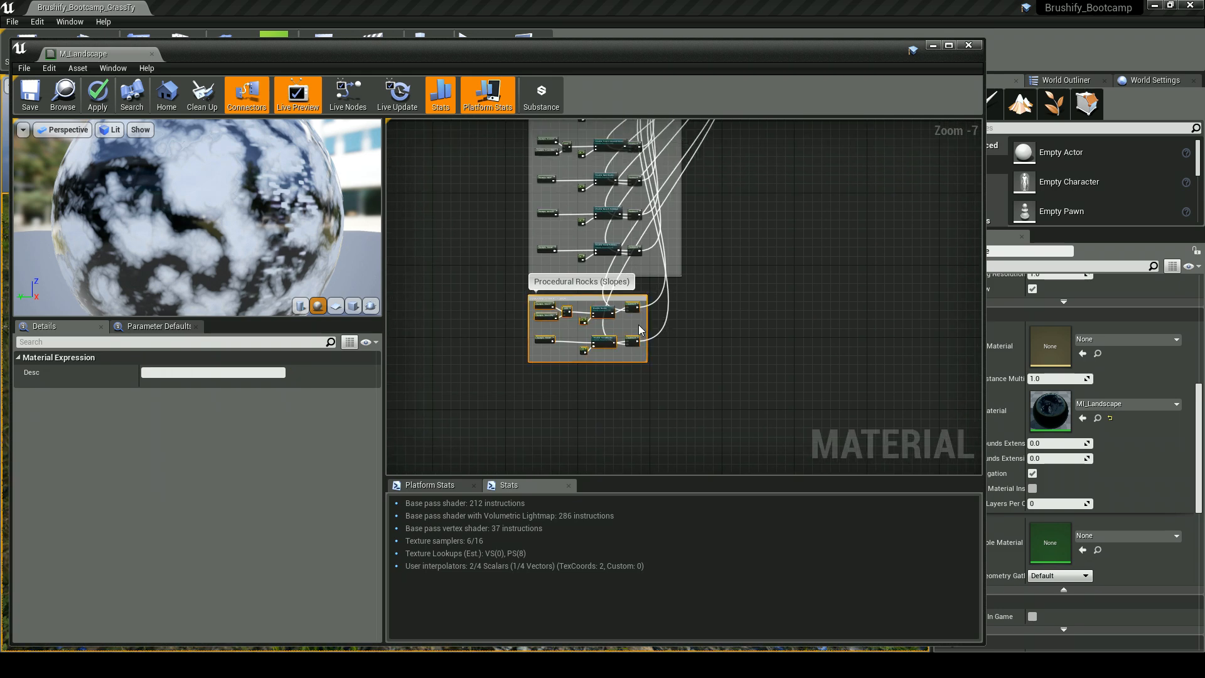
{"action": "left_click_drag", "start_coordinate": [603, 326], "coordinate": [605, 357]}
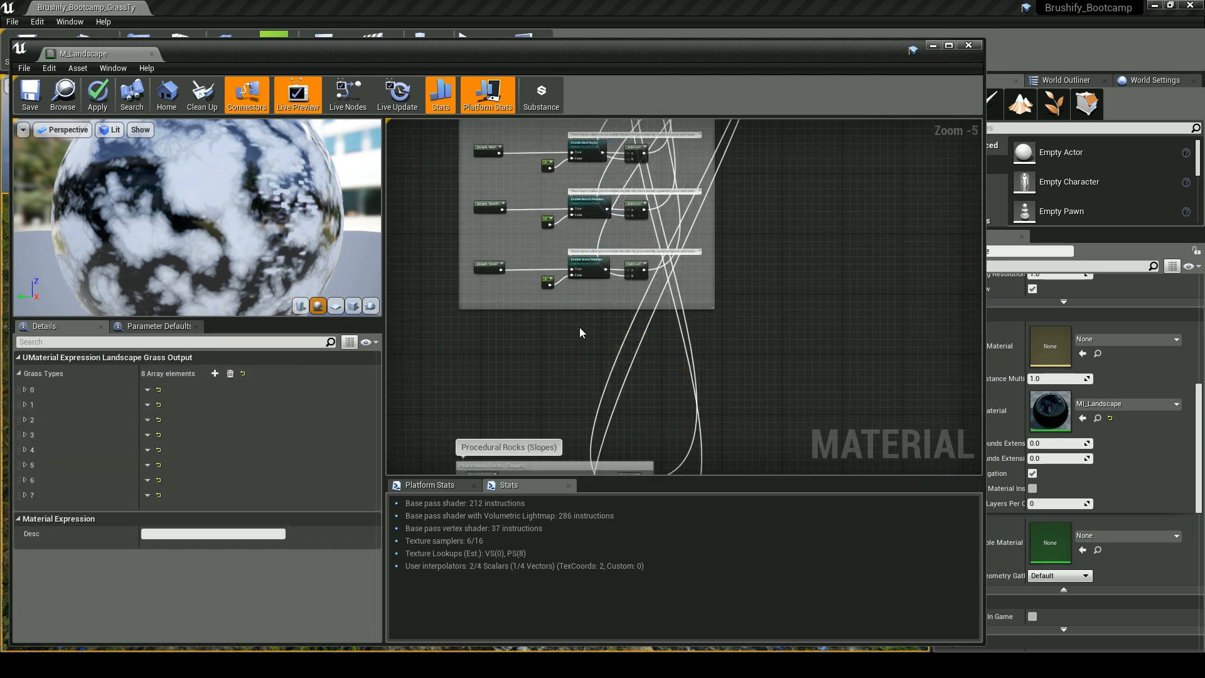
Step: Extend the lower edge of the Procedural GrassType Enable/Disable comment box to make room beneath the Enable Snow Pebbles row
{"action": "right_click_drag", "start_coordinate": [578, 341], "coordinate": [553, 282]}
{"action": "scroll", "coordinate": [580, 330], "scroll_direction": "down", "scroll_amount": 1}
{"action": "scroll", "coordinate": [552, 283], "scroll_direction": "up", "scroll_amount": 2}
{"action": "left_click_drag", "start_coordinate": [544, 302], "coordinate": [543, 427]}
{"action": "scroll", "coordinate": [567, 356], "scroll_direction": "down", "scroll_amount": 1}
{"action": "scroll", "coordinate": [577, 383], "scroll_direction": "up", "scroll_amount": 1}
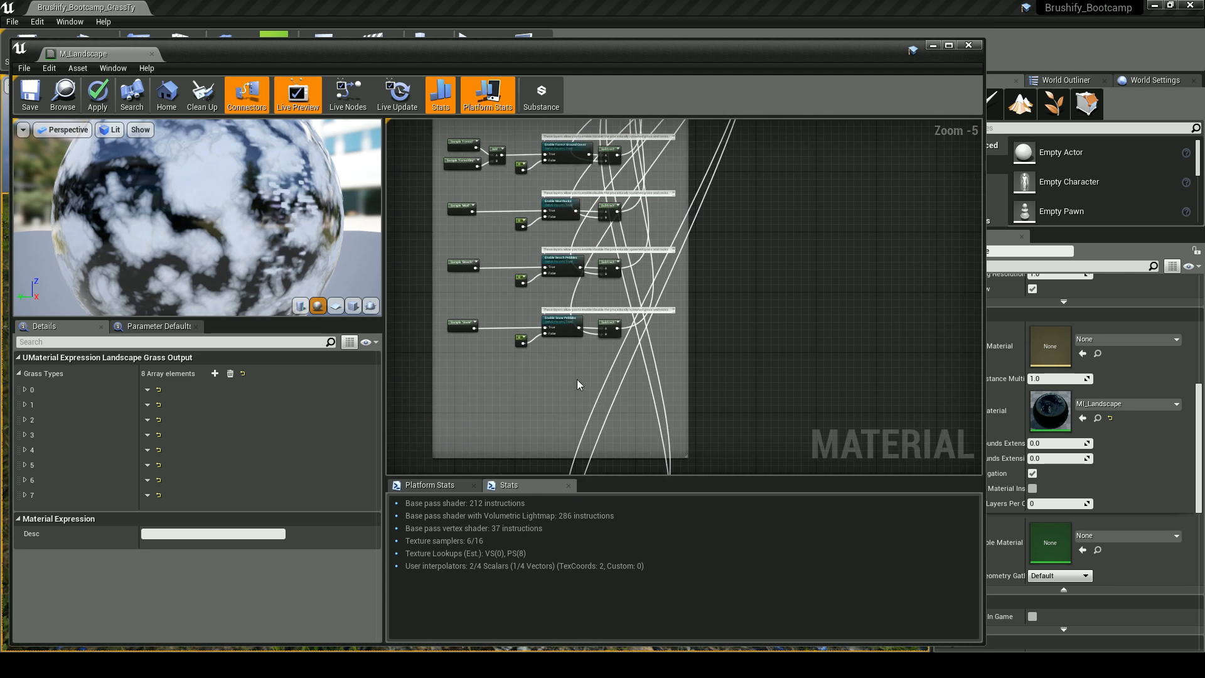
Step: Duplicate the Sample 'GrassDry' node above the original and set the copy's parameter name to Mud
{"action": "scroll", "coordinate": [614, 345], "scroll_direction": "up", "scroll_amount": 2}
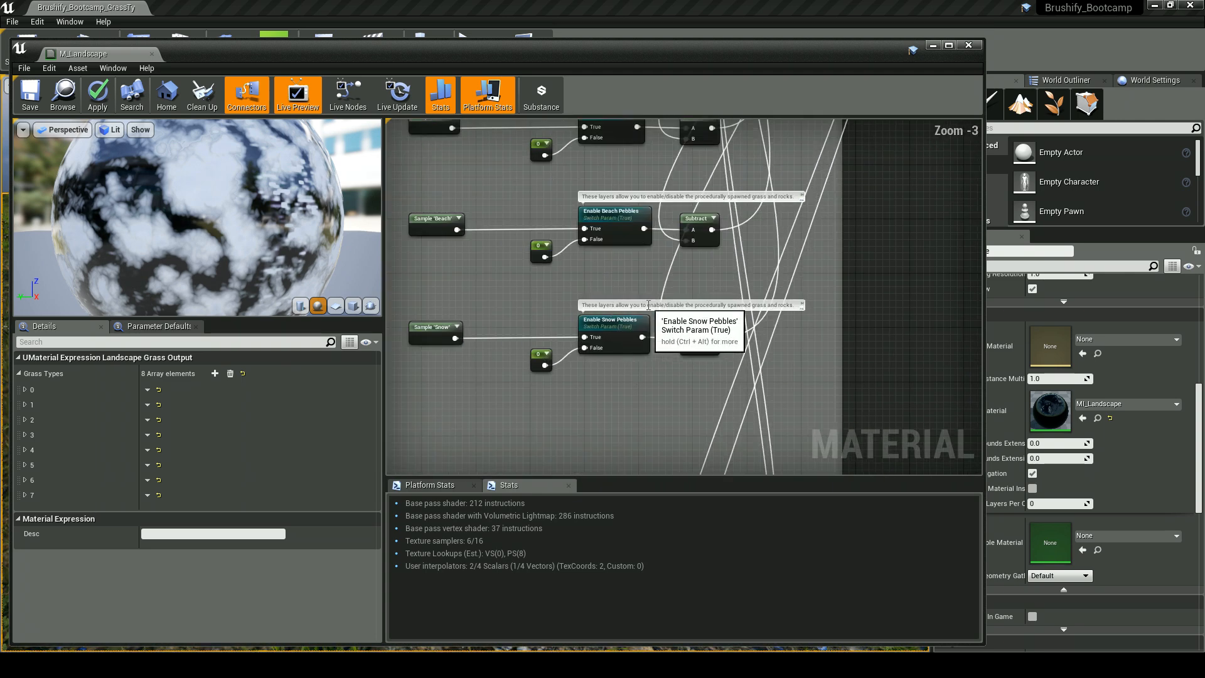
{"action": "right_click_drag", "start_coordinate": [702, 290], "coordinate": [616, 369]}
{"action": "scroll", "coordinate": [624, 278], "scroll_direction": "up", "scroll_amount": 3}
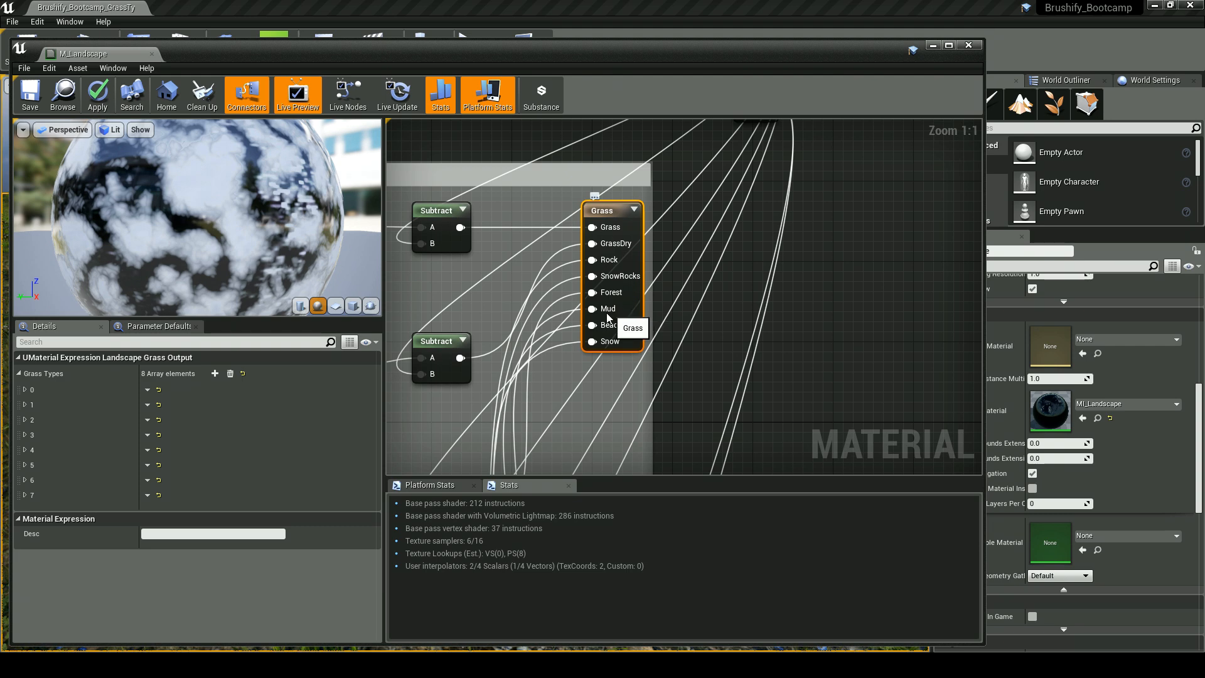
{"action": "scroll", "coordinate": [578, 376], "scroll_direction": "down", "scroll_amount": 2}
{"action": "right_click_drag", "start_coordinate": [747, 336], "coordinate": [831, 321]}
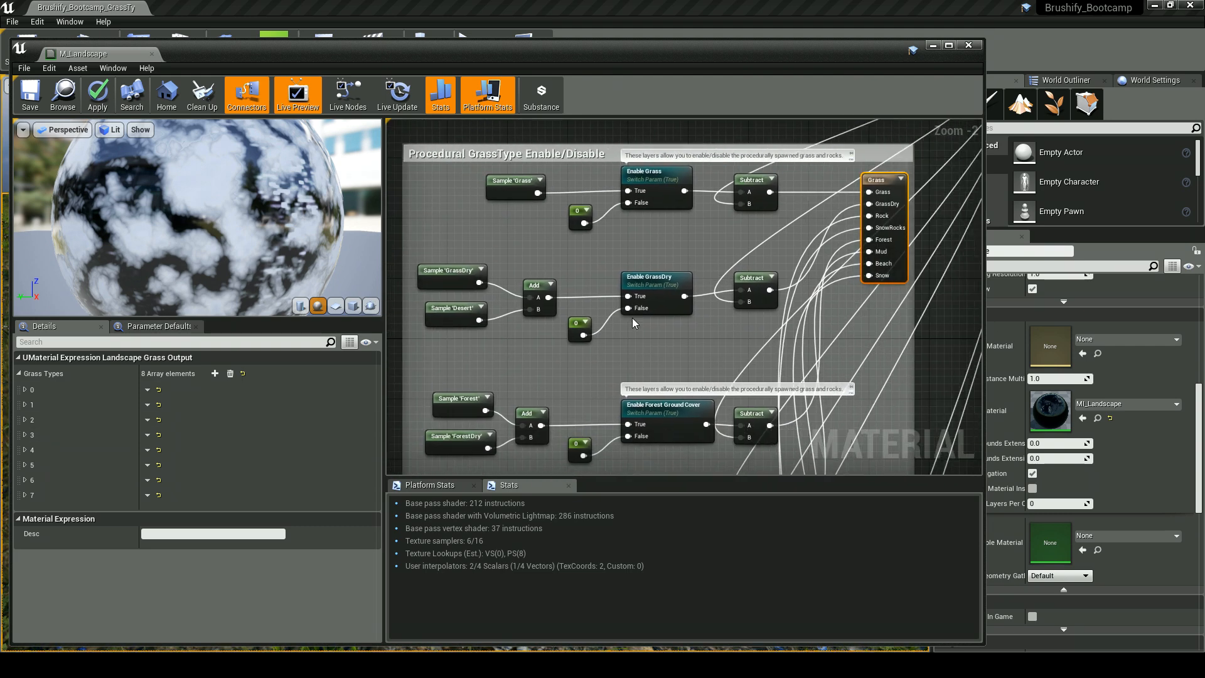
{"action": "left_click", "coordinate": [438, 275]}
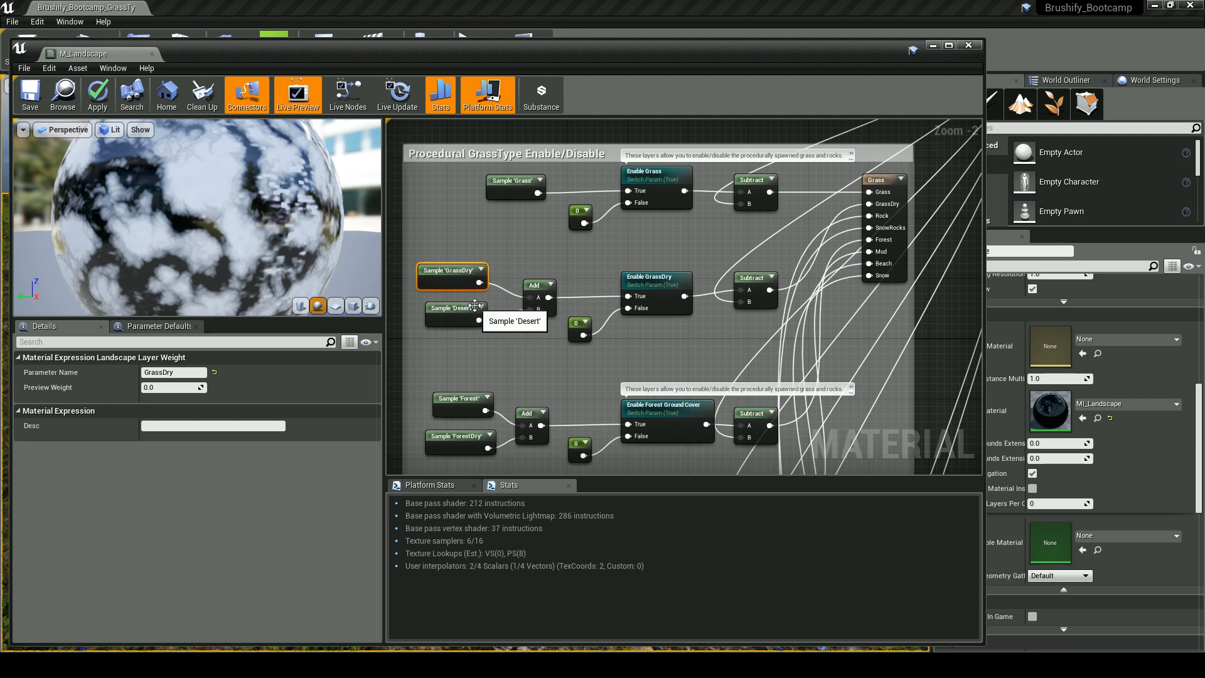
{"action": "right_click_drag", "start_coordinate": [475, 306], "coordinate": [527, 306]}
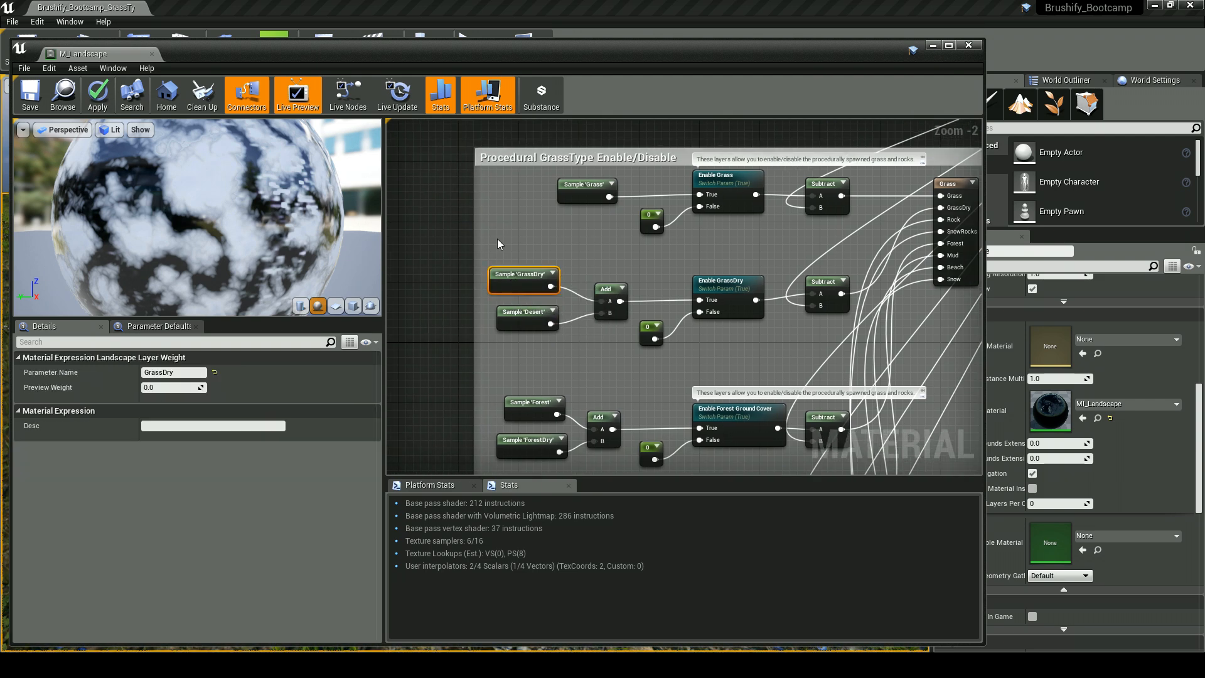
{"action": "key", "text": "ctrl+w"}
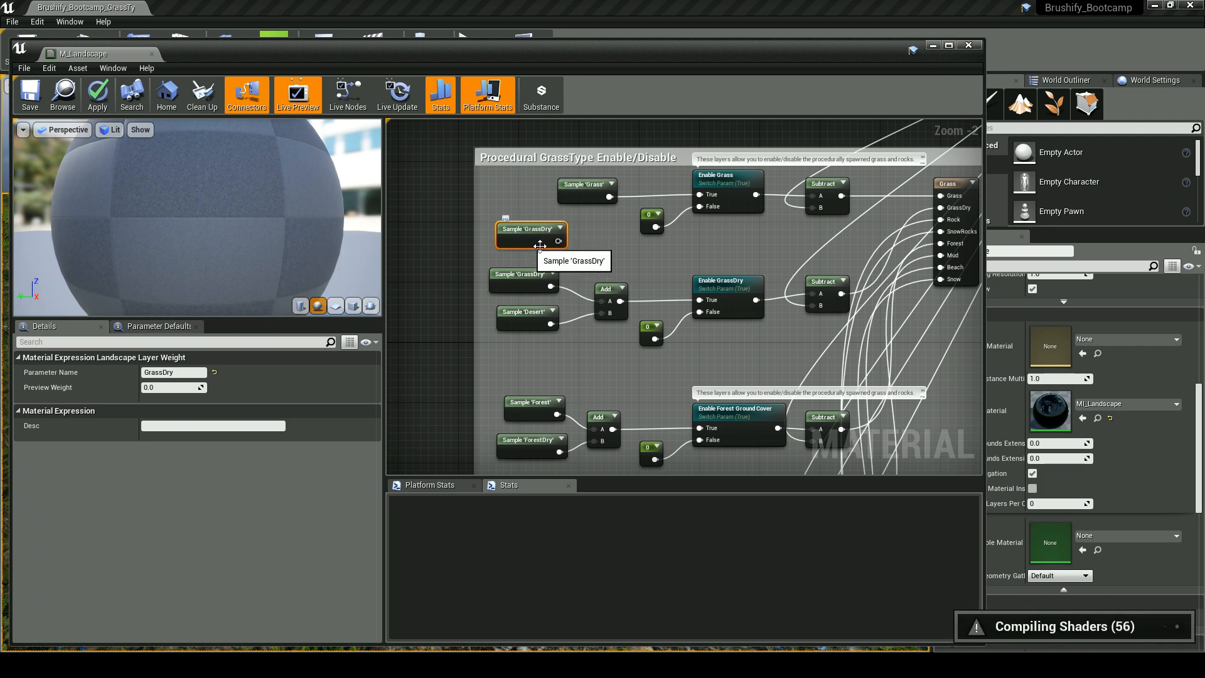
{"action": "right_click_drag", "start_coordinate": [935, 268], "coordinate": [834, 268]}
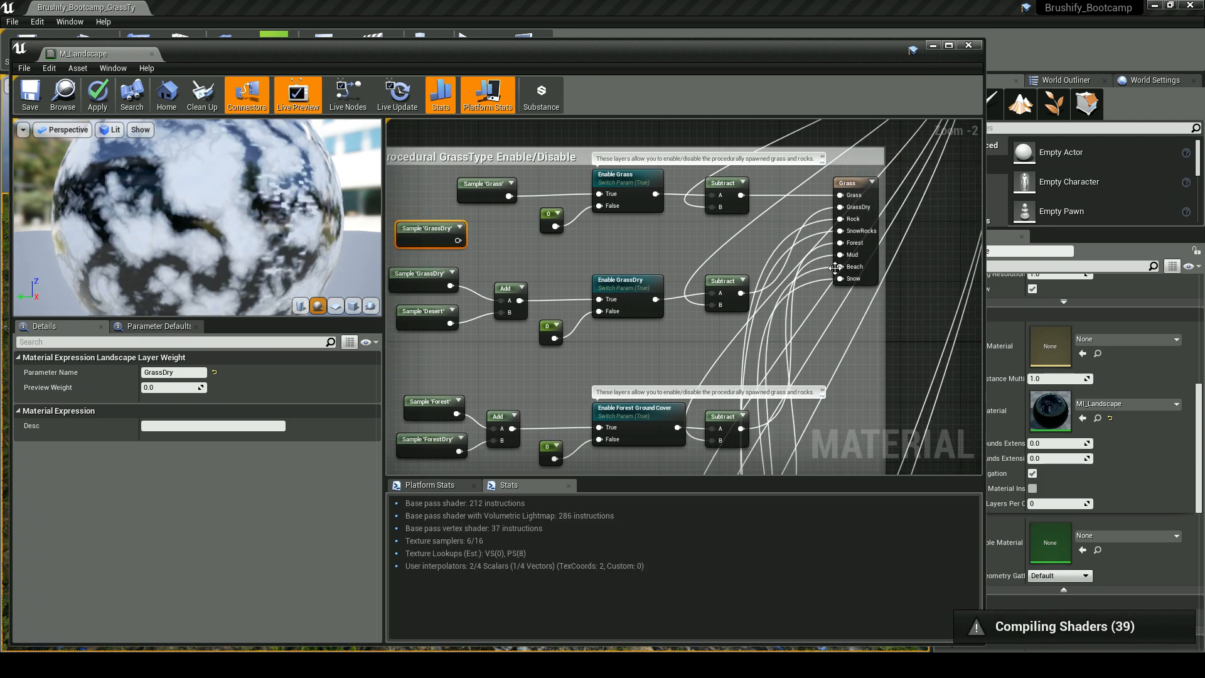
{"action": "right_click_drag", "start_coordinate": [852, 281], "coordinate": [893, 290]}
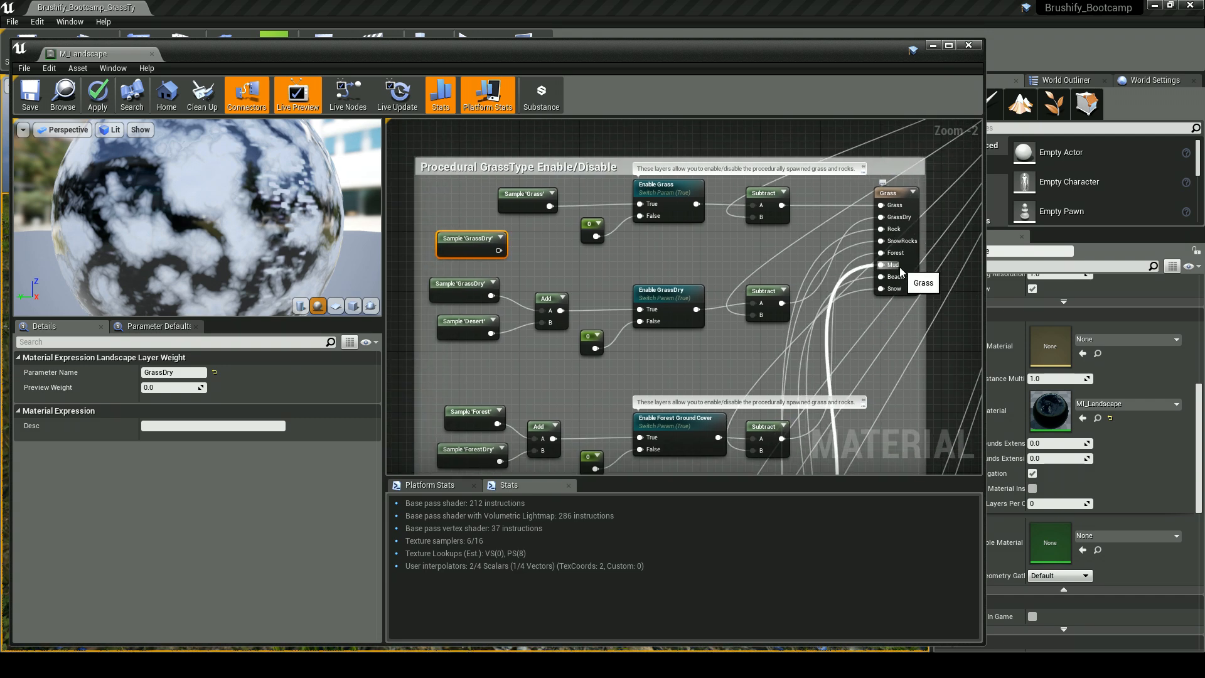
{"action": "left_click", "coordinate": [176, 373]}
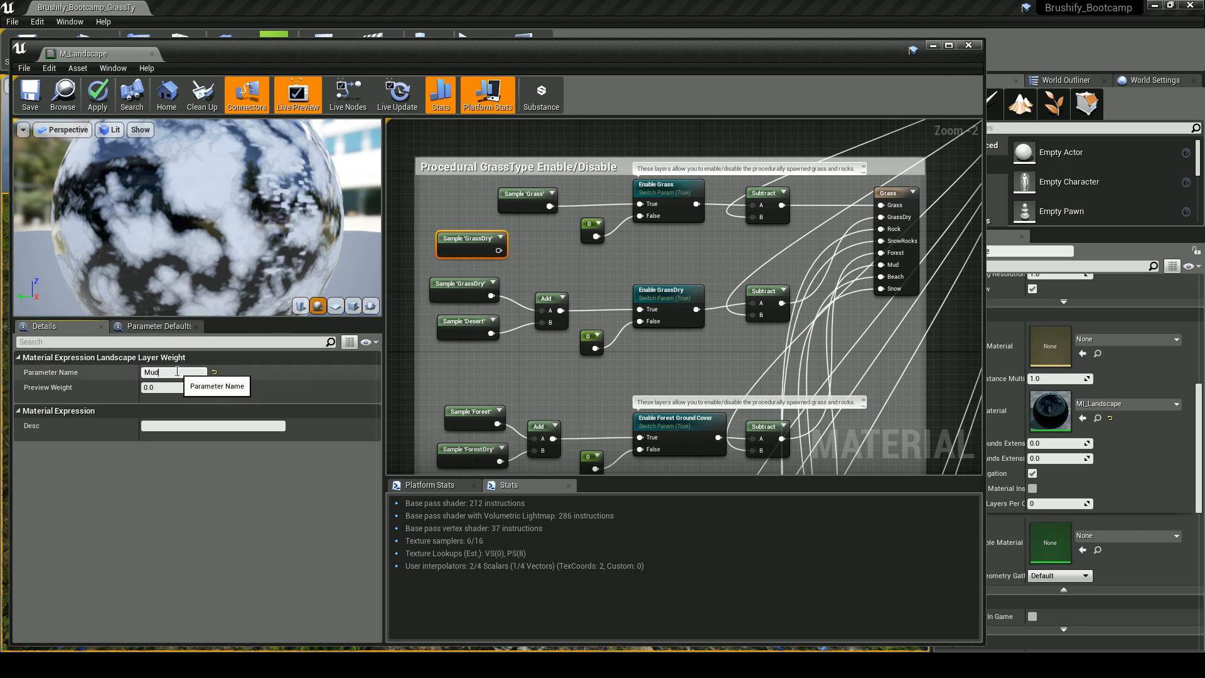
{"action": "key", "text": "Return"}
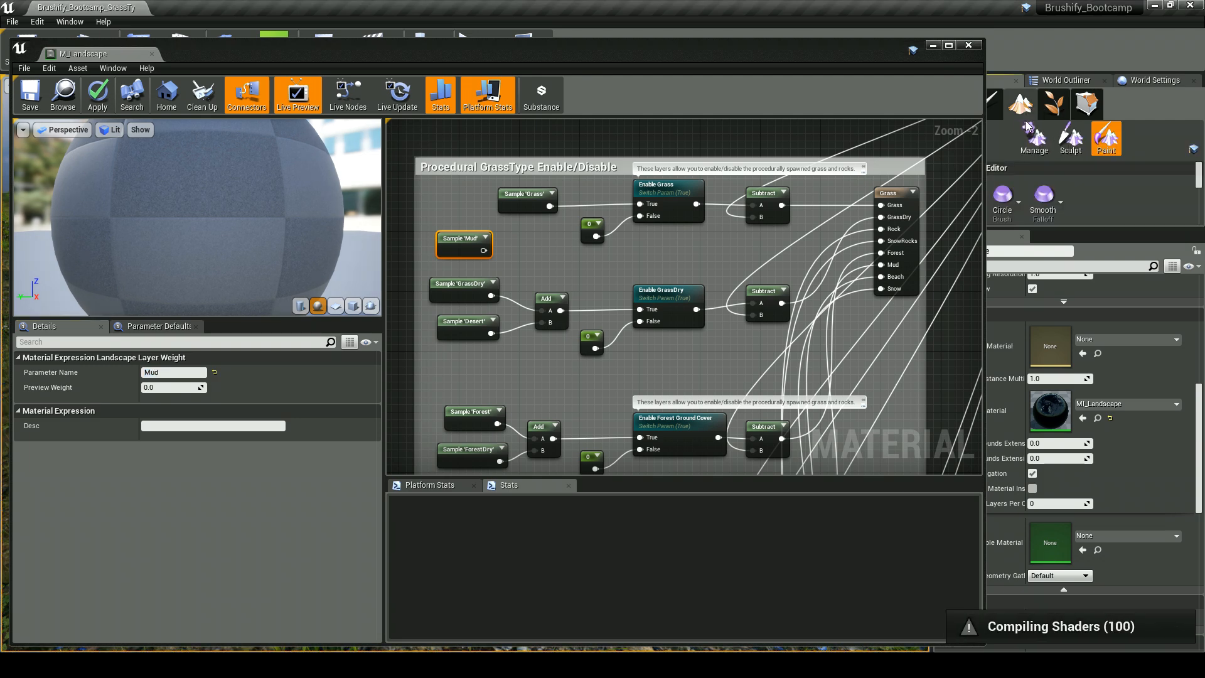
Step: Narrow the material editor window and select the Mud layer among the landscape's paint target layers
{"action": "scroll", "coordinate": [1115, 389], "scroll_direction": "down", "scroll_amount": 5}
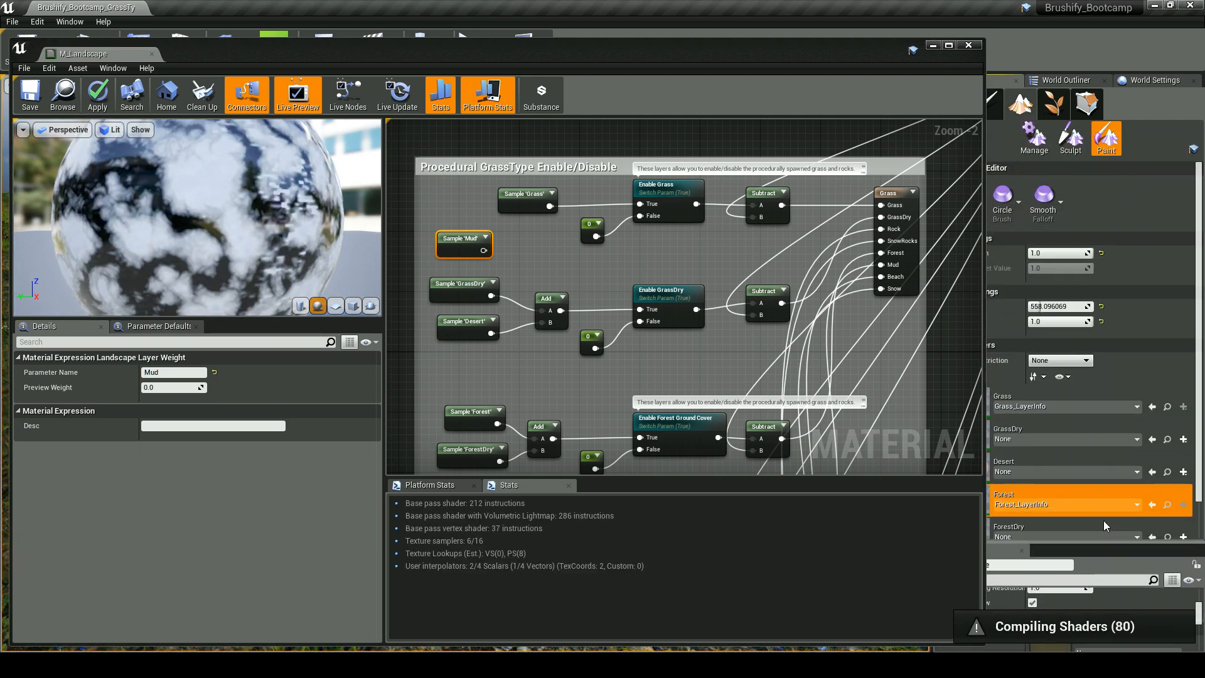
{"action": "left_click_drag", "start_coordinate": [981, 364], "coordinate": [826, 372]}
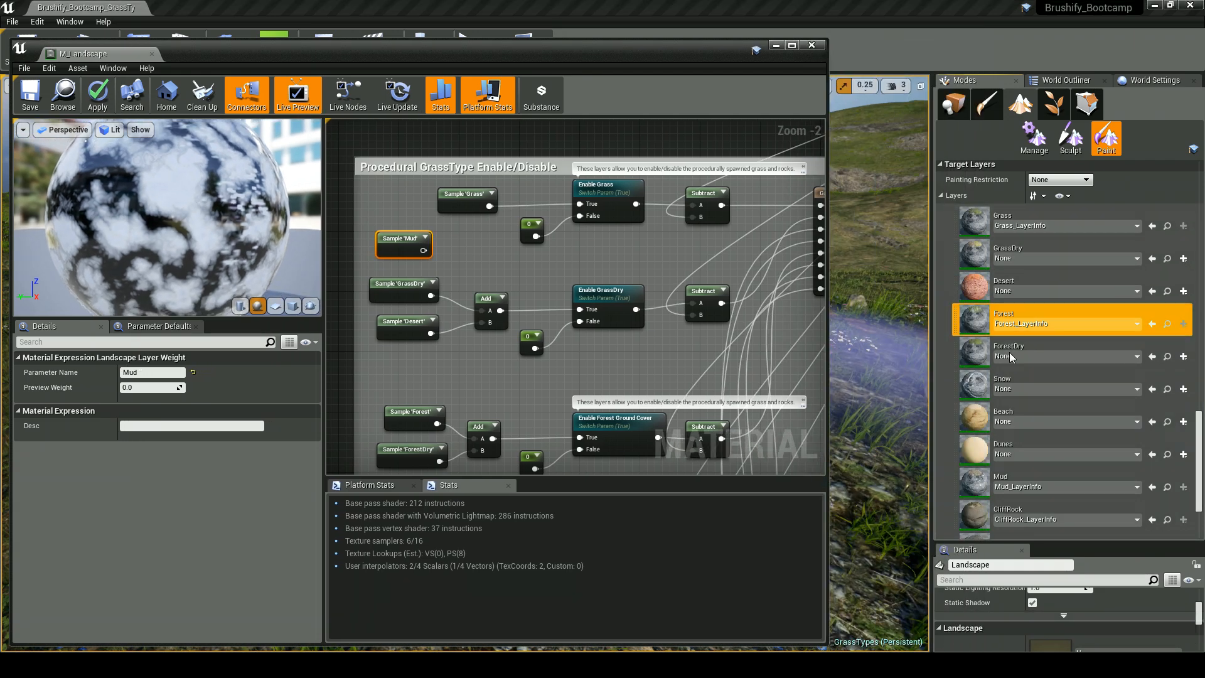
{"action": "scroll", "coordinate": [1011, 409], "scroll_direction": "down", "scroll_amount": 2}
{"action": "left_click", "coordinate": [987, 421]}
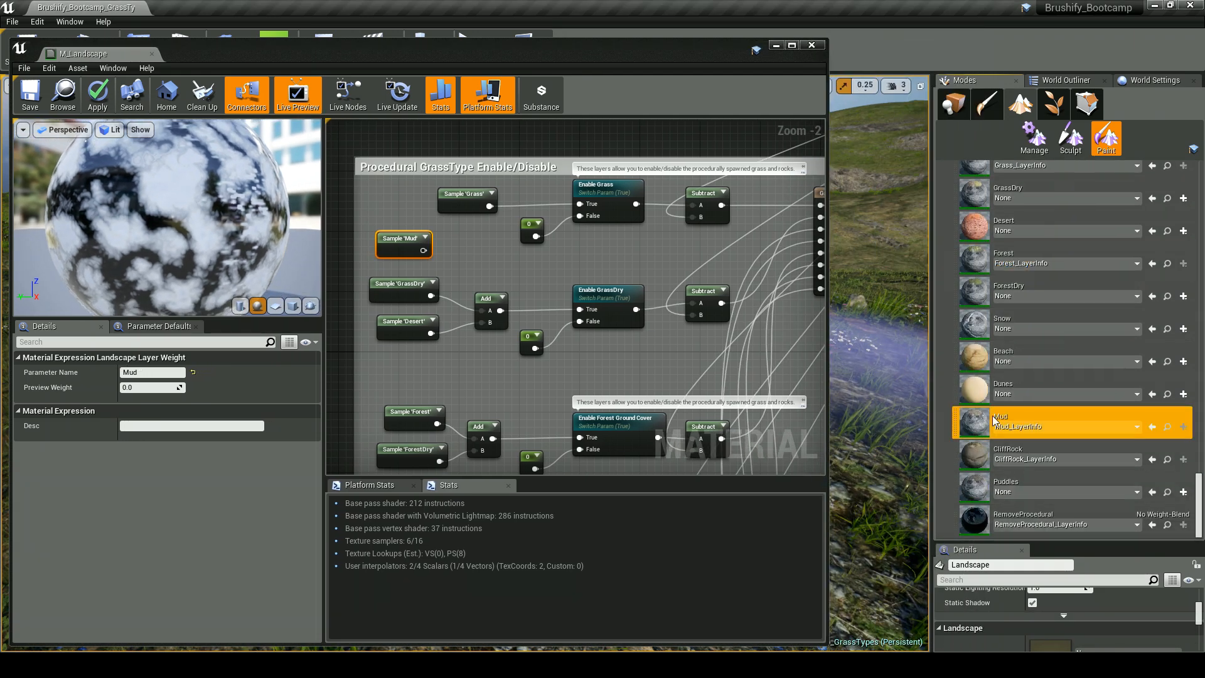
Step: Copy the Sample 'Mud' node from the Enable Mud Rocks row and paste it beneath the Sample 'Snow' node
{"action": "left_click", "coordinate": [390, 252]}
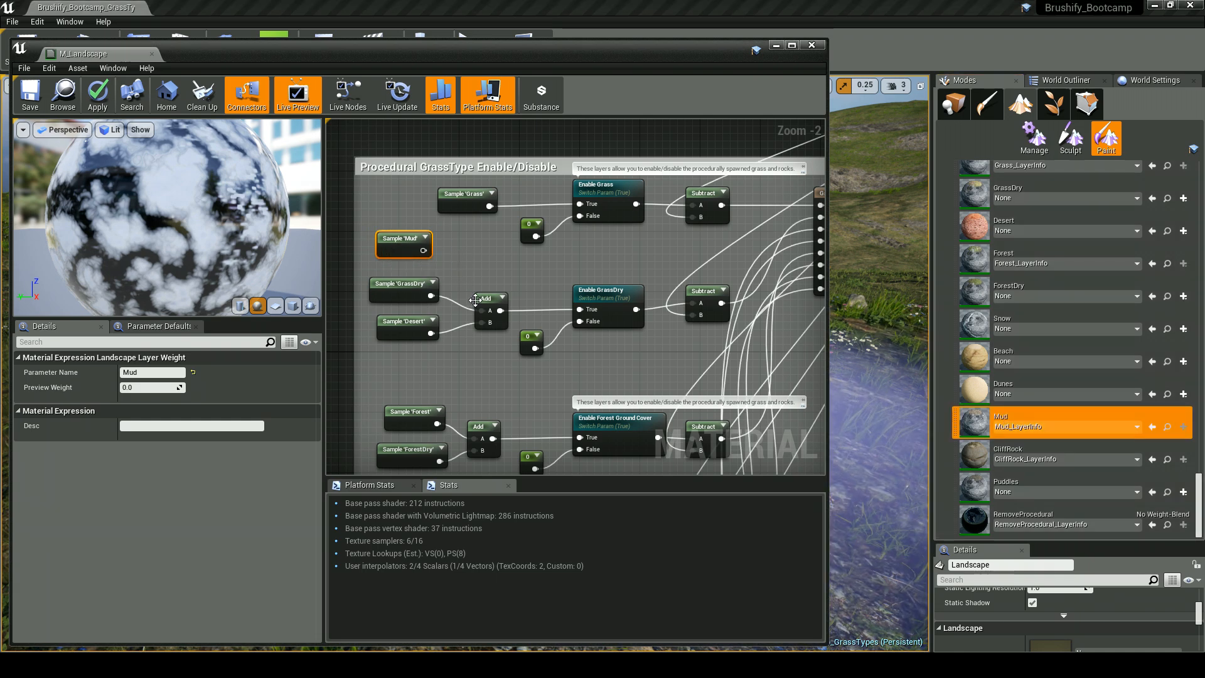
{"action": "left_click", "coordinate": [492, 345]}
{"action": "scroll", "coordinate": [492, 344], "scroll_direction": "down", "scroll_amount": 4}
{"action": "scroll", "coordinate": [499, 263], "scroll_direction": "up", "scroll_amount": 4}
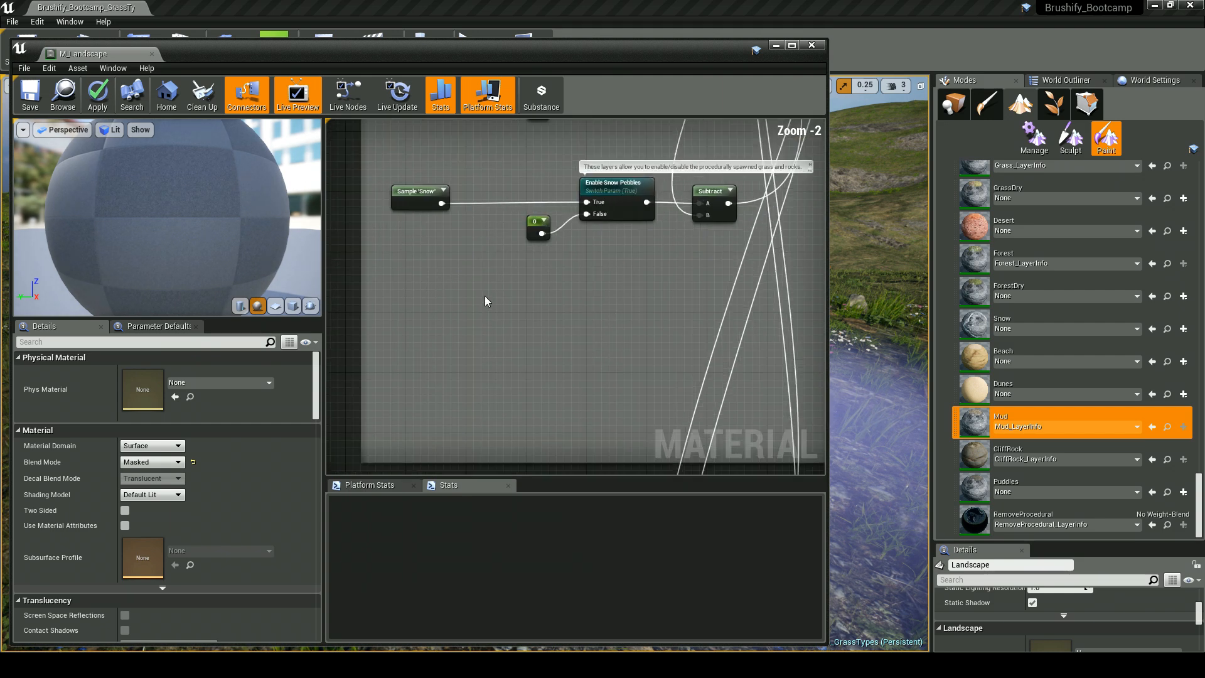
{"action": "right_click_drag", "start_coordinate": [490, 227], "coordinate": [492, 293]}
{"action": "mouse_move", "coordinate": [459, 336]}
{"action": "right_mouse_down"}
{"action": "mouse_move", "coordinate": [451, 150]}
{"action": "mouse_move", "coordinate": [457, 348]}
{"action": "right_mouse_up"}
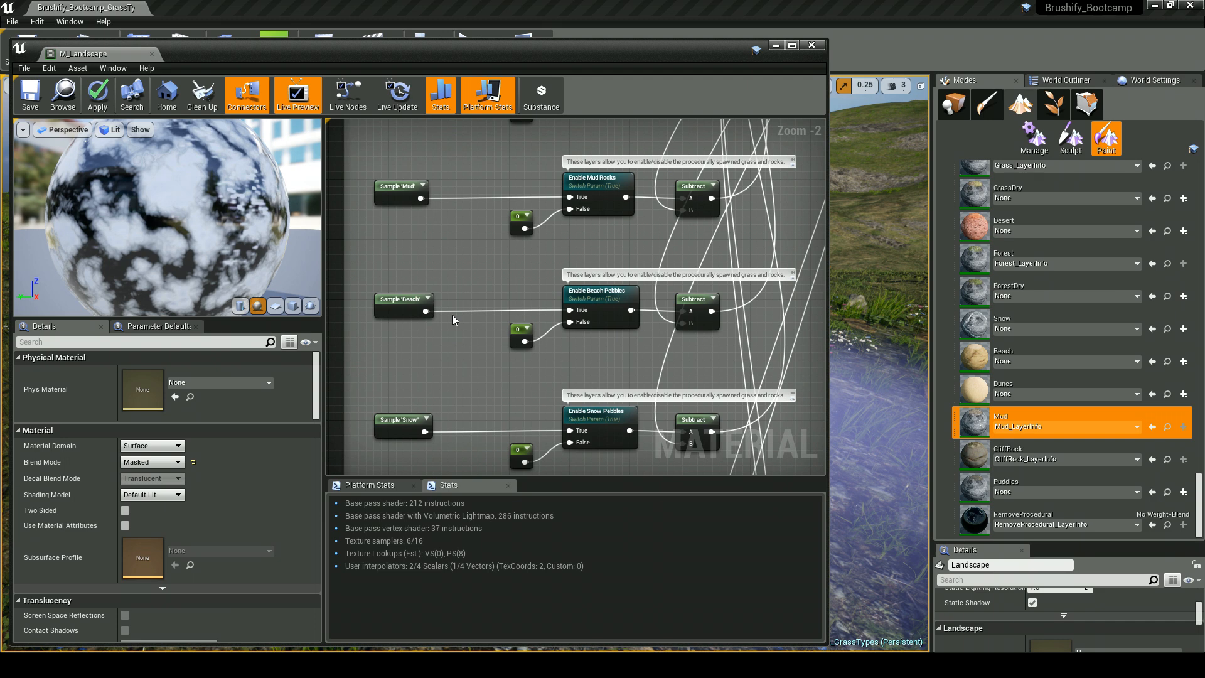
{"action": "left_click", "coordinate": [401, 201]}
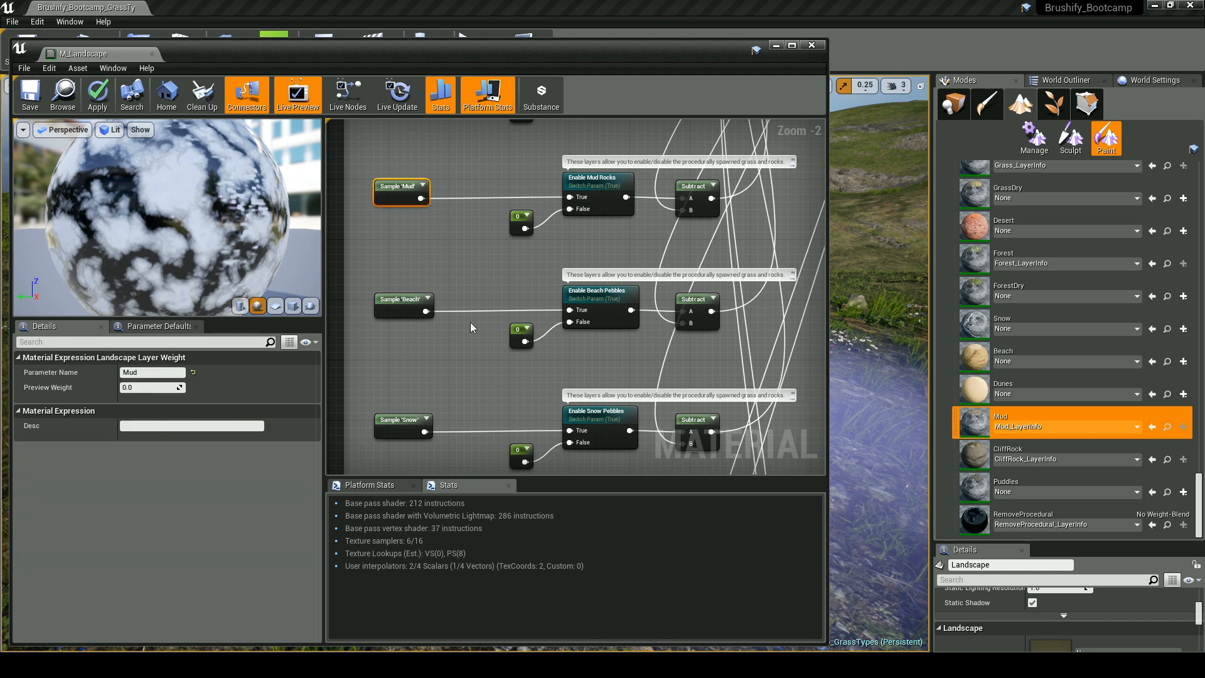
{"action": "right_click_drag", "start_coordinate": [470, 322], "coordinate": [429, 273]}
{"action": "left_click", "coordinate": [384, 302]}
{"action": "key", "text": "ctrl+v"}
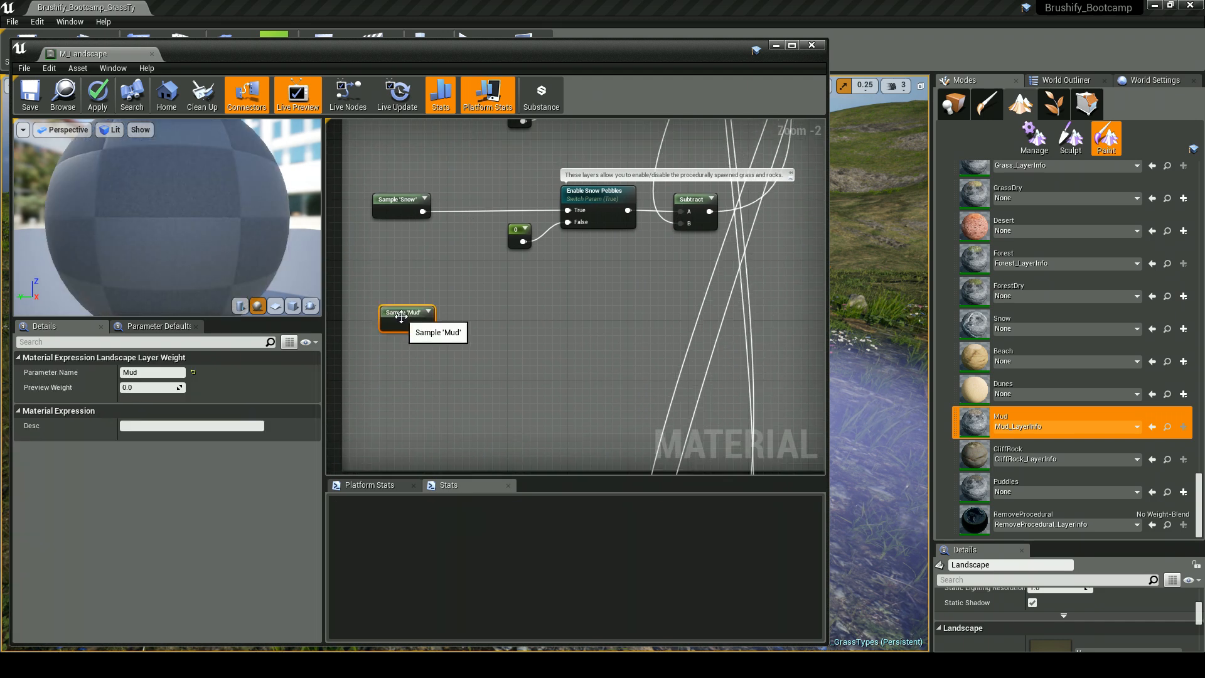
Step: Duplicate the Enable Snow Pebbles switch with its 0 constant and place the copies beside the new Sample 'Mud' node
{"action": "left_click", "coordinate": [495, 295]}
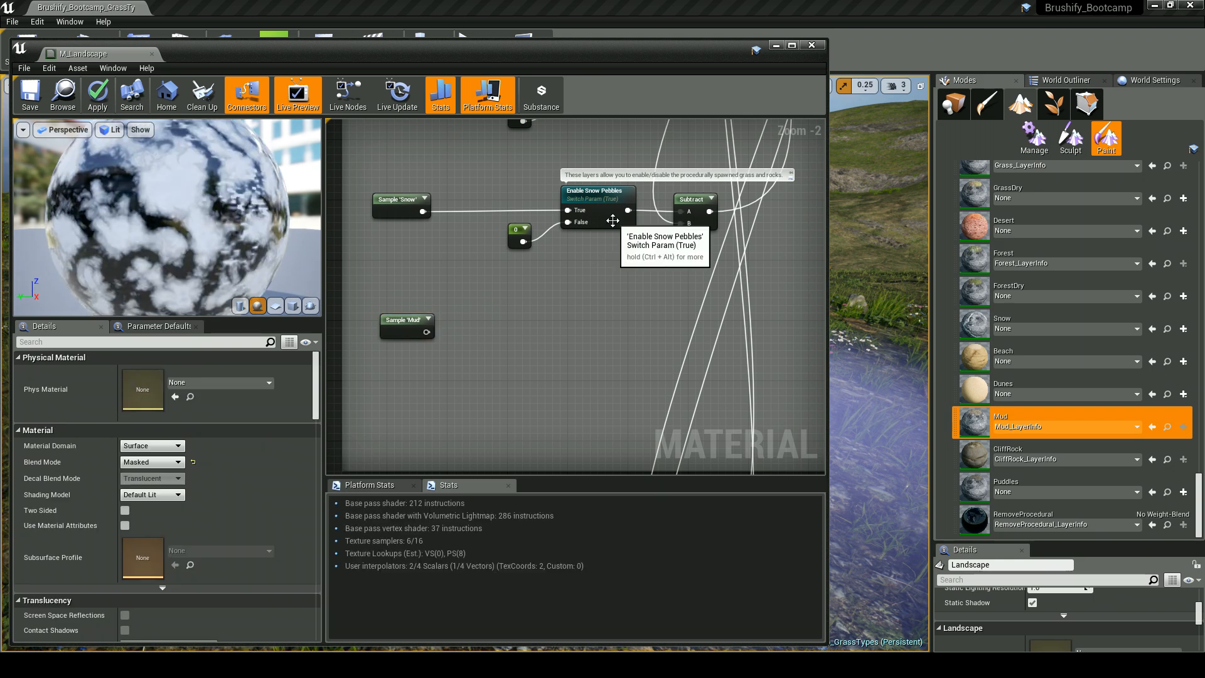
{"action": "left_click_drag", "start_coordinate": [562, 227], "coordinate": [590, 254]}
{"action": "key", "text": "ctrl+c"}
{"action": "key", "text": "ctrl+v"}
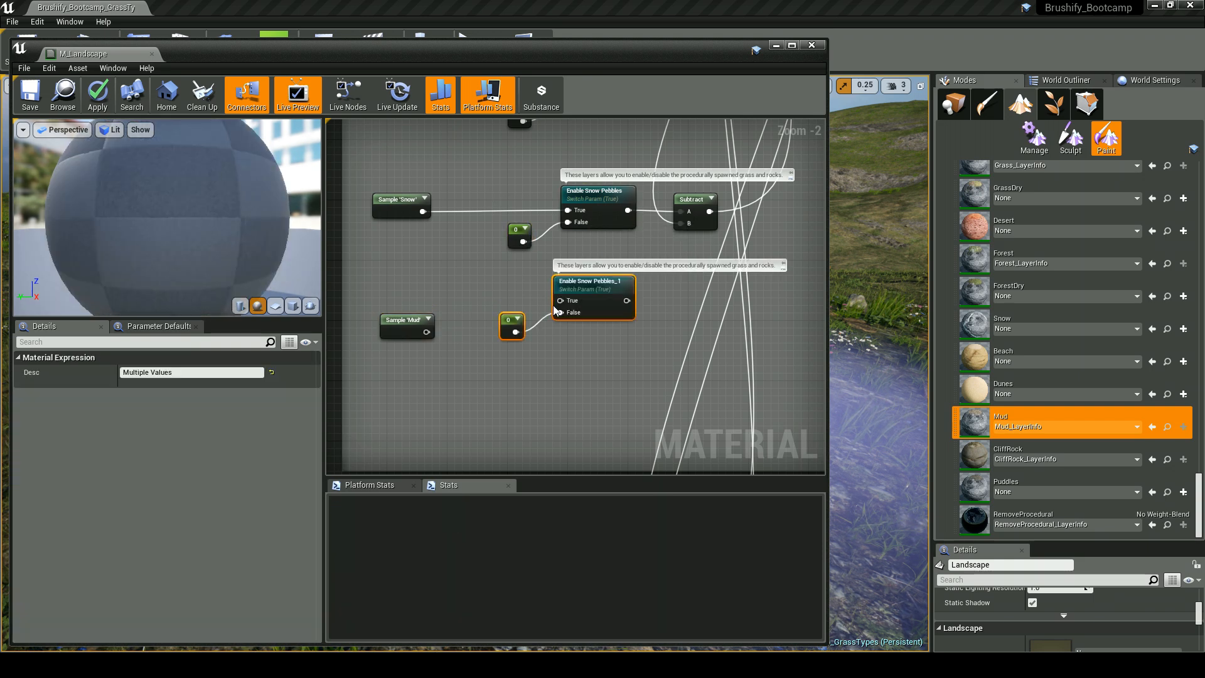
{"action": "left_click_drag", "start_coordinate": [597, 325], "coordinate": [606, 341]}
{"action": "left_click", "coordinate": [540, 329]}
Step: Rename the copied switch parameter as Enable MudGrass and connect the new Sample 'Mud' node to its True input
{"action": "left_click", "coordinate": [602, 333]}
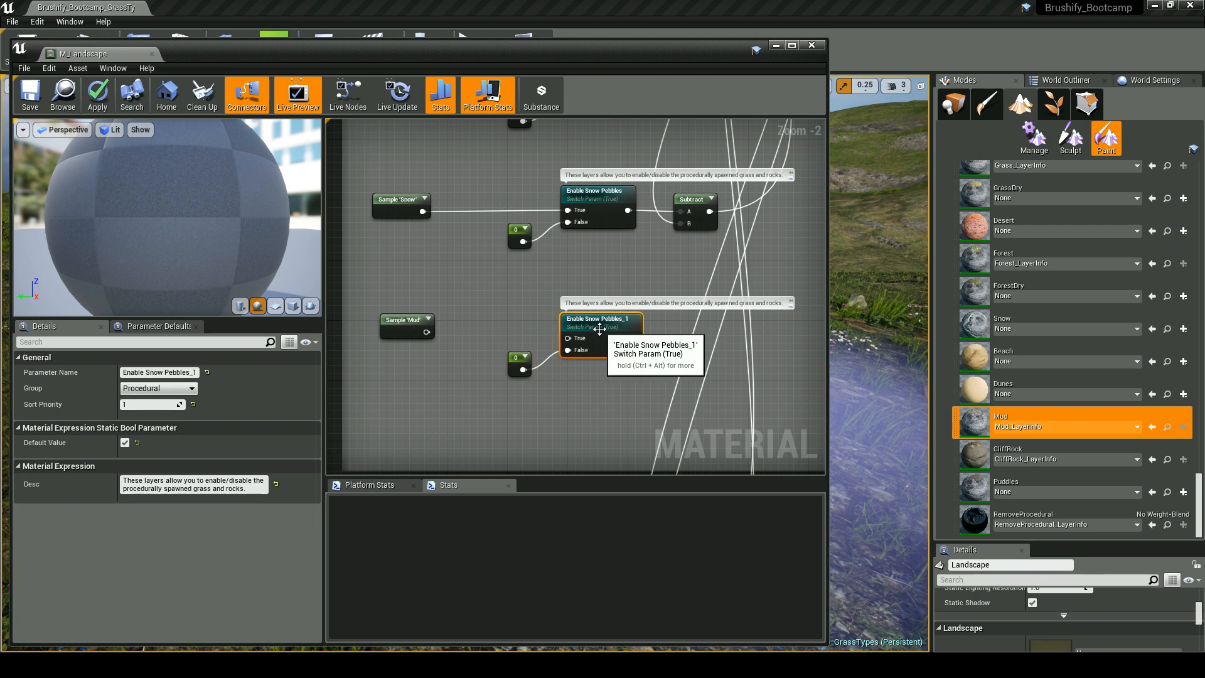
{"action": "left_click", "coordinate": [169, 373]}
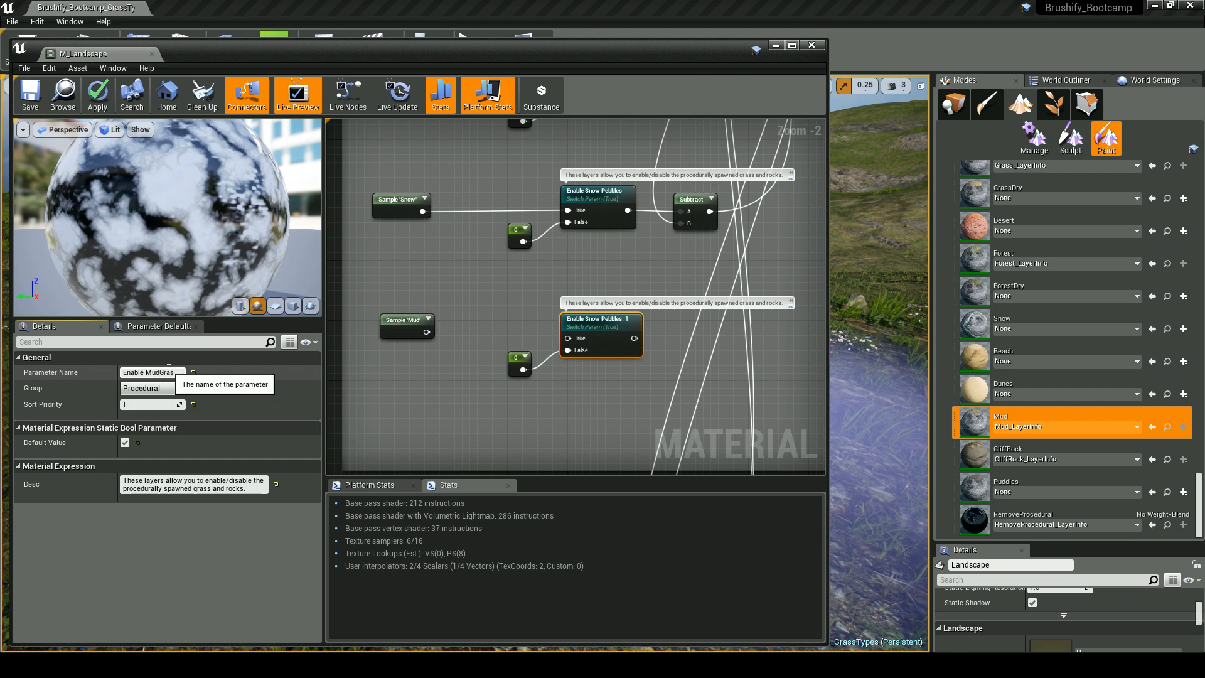
{"action": "type", "text": "Enable MudGrass"}
{"action": "key", "text": "Return"}
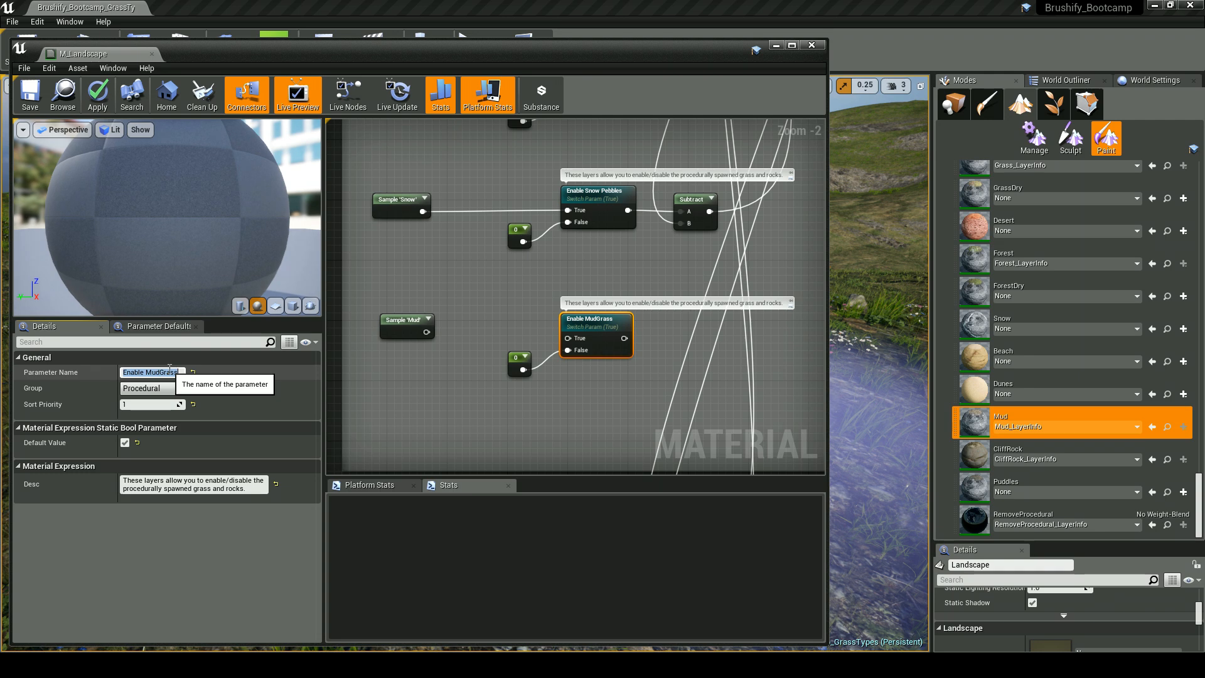
{"action": "left_click_drag", "start_coordinate": [421, 332], "coordinate": [568, 338]}
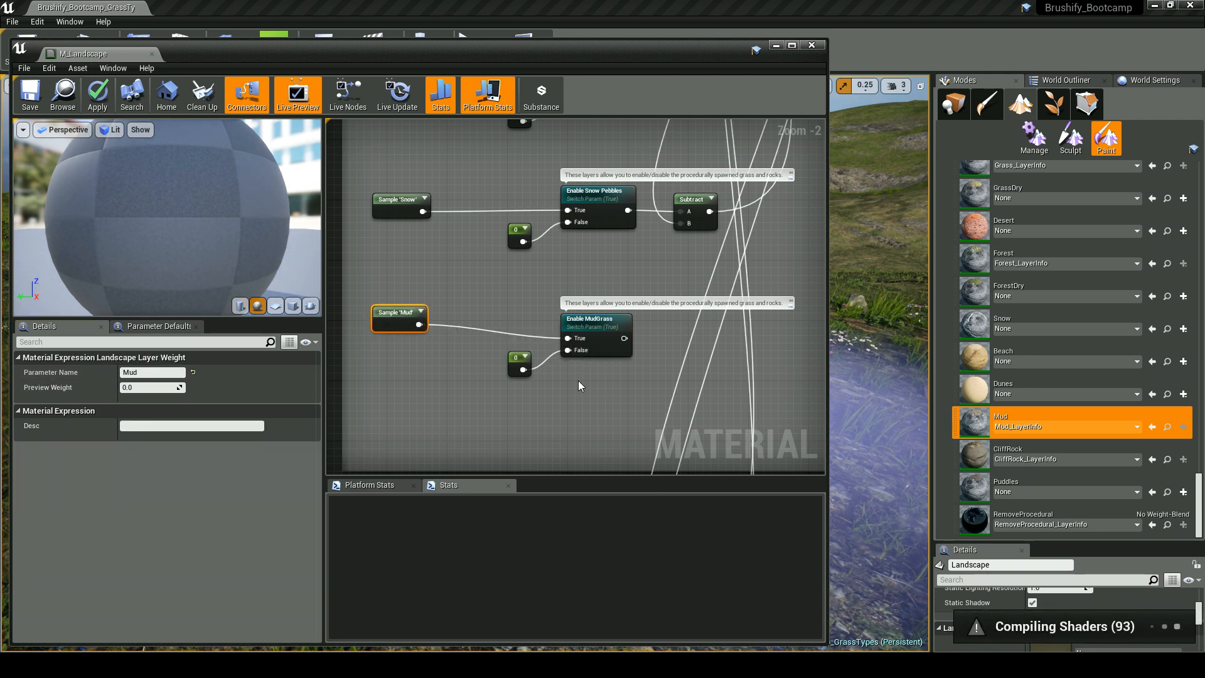
{"action": "right_click_drag", "start_coordinate": [578, 379], "coordinate": [544, 374]}
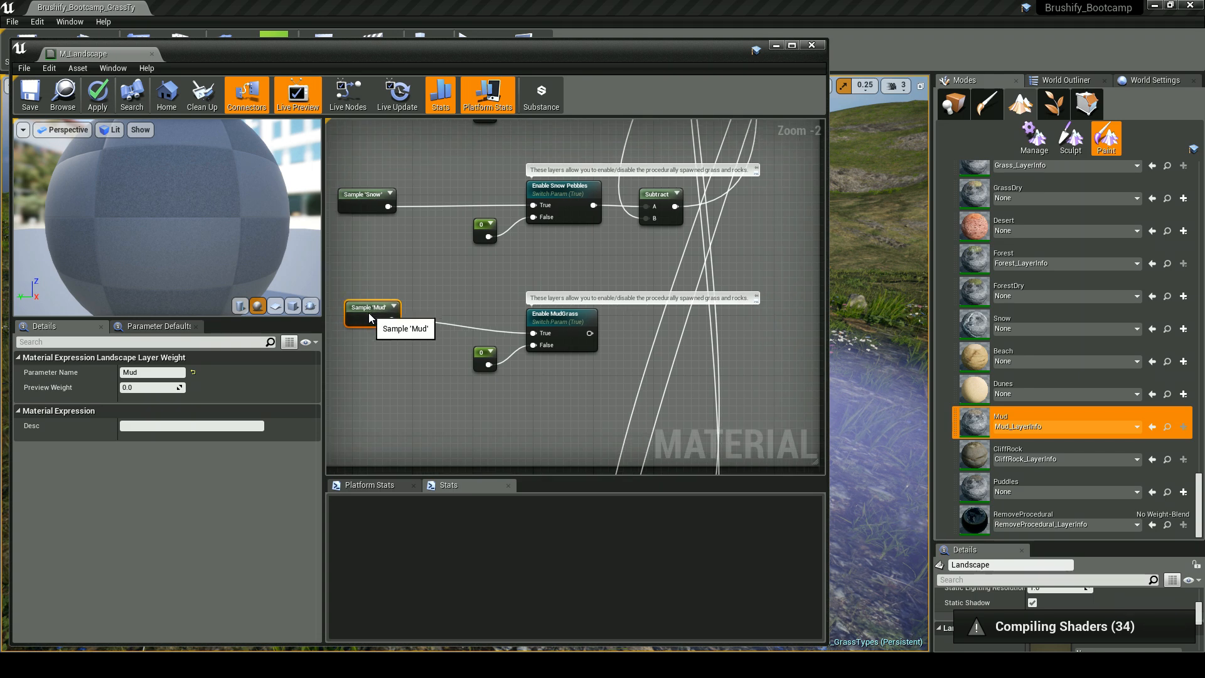
Step: Copy the Subtract node of the Enable Snow Pebbles row and paste it beside the Enable MudGrass switch
{"action": "right_click_drag", "start_coordinate": [369, 317], "coordinate": [422, 318]}
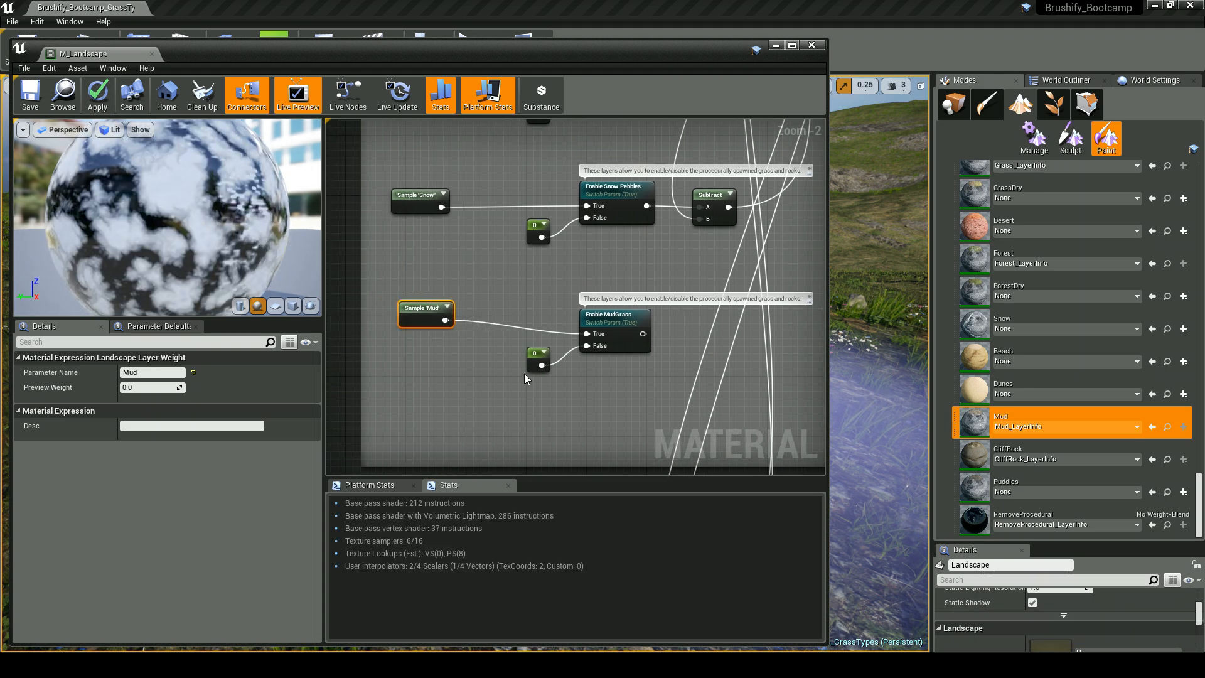
{"action": "right_click_drag", "start_coordinate": [631, 364], "coordinate": [568, 367]}
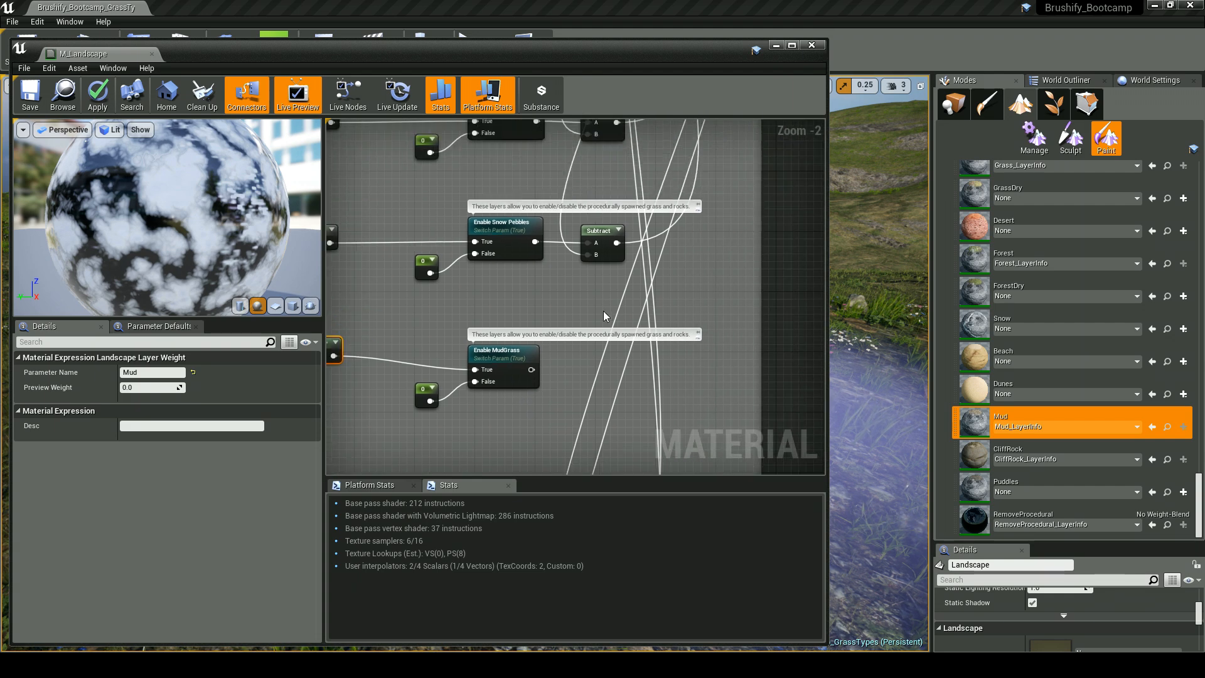
{"action": "scroll", "coordinate": [562, 375], "scroll_direction": "down", "scroll_amount": 3}
{"action": "scroll", "coordinate": [552, 364], "scroll_direction": "up", "scroll_amount": 2}
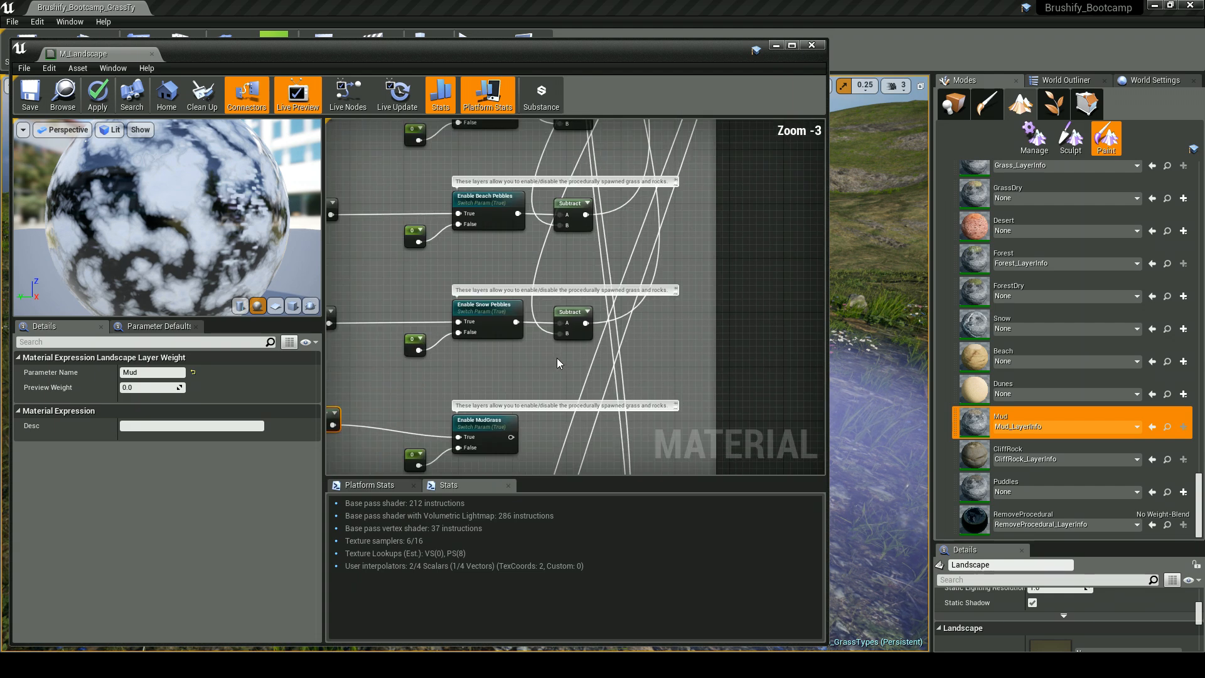
{"action": "left_click", "coordinate": [584, 338]}
{"action": "key", "text": "ctrl+v"}
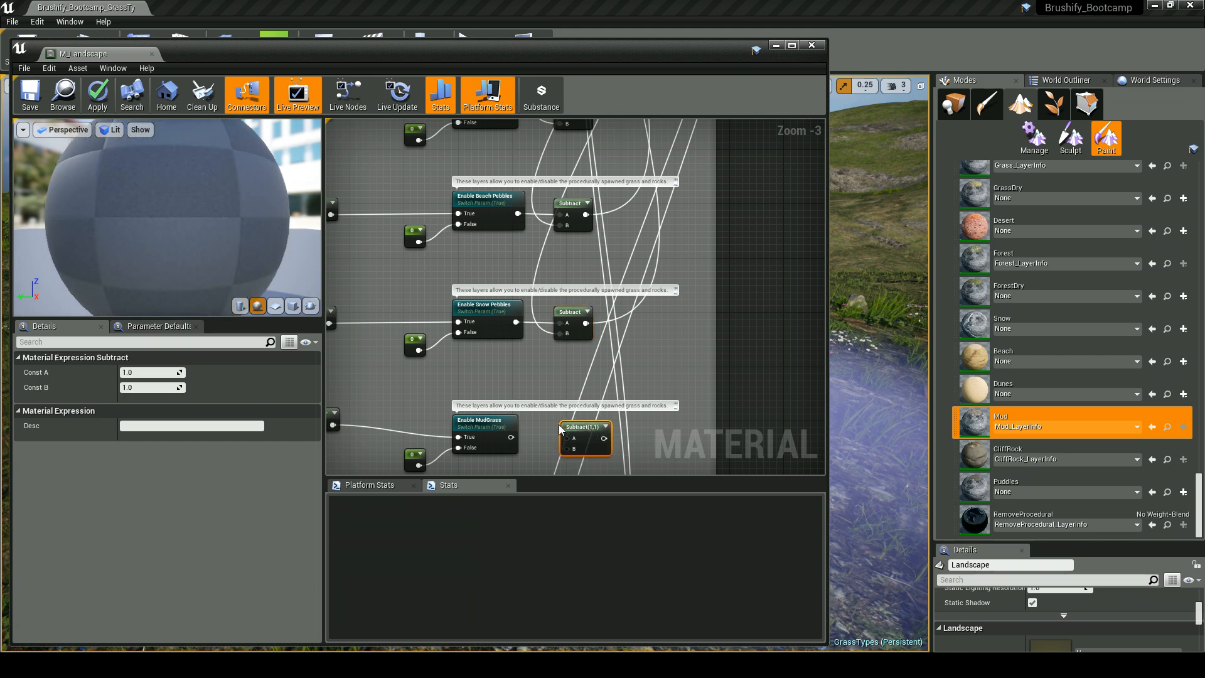
Step: Connect the upper Add node below Sample 'RemoveProcedural' to the new Subtract's B input and the Enable MudGrass output to its A input
{"action": "scroll", "coordinate": [554, 370], "scroll_direction": "down", "scroll_amount": 3}
{"action": "right_click_drag", "start_coordinate": [579, 339], "coordinate": [530, 401]}
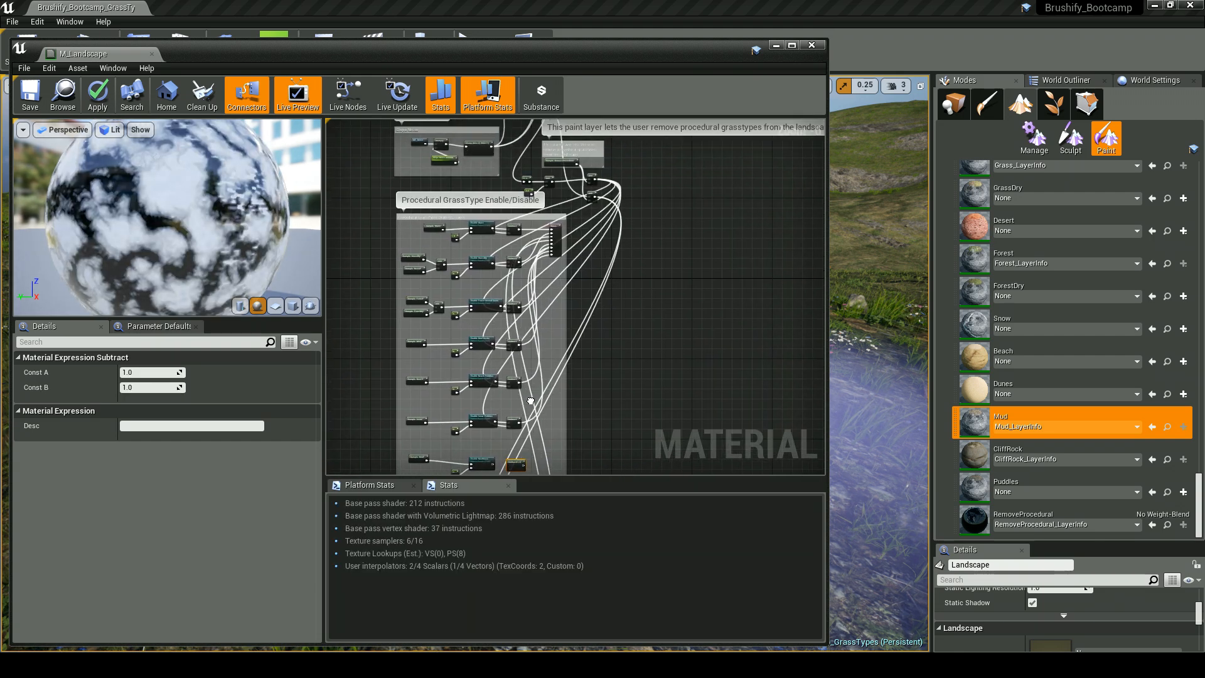
{"action": "scroll", "coordinate": [524, 351], "scroll_direction": "up", "scroll_amount": 2}
{"action": "scroll", "coordinate": [480, 408], "scroll_direction": "down", "scroll_amount": 1}
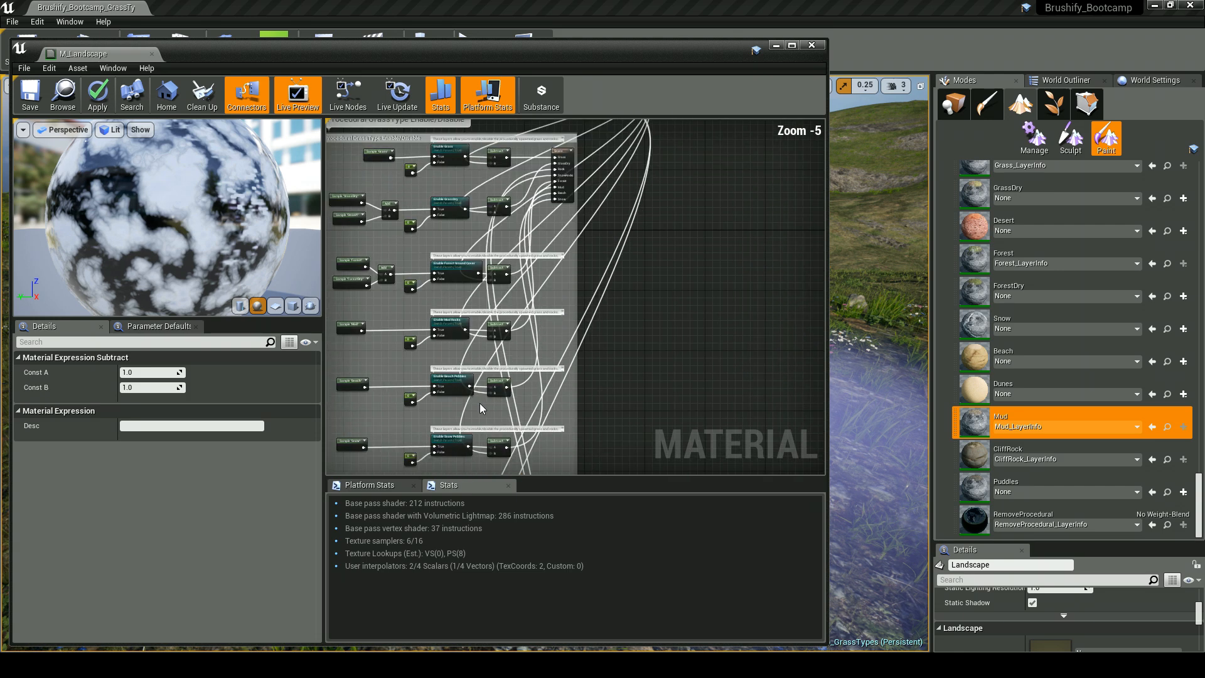
{"action": "scroll", "coordinate": [466, 408], "scroll_direction": "down", "scroll_amount": 1}
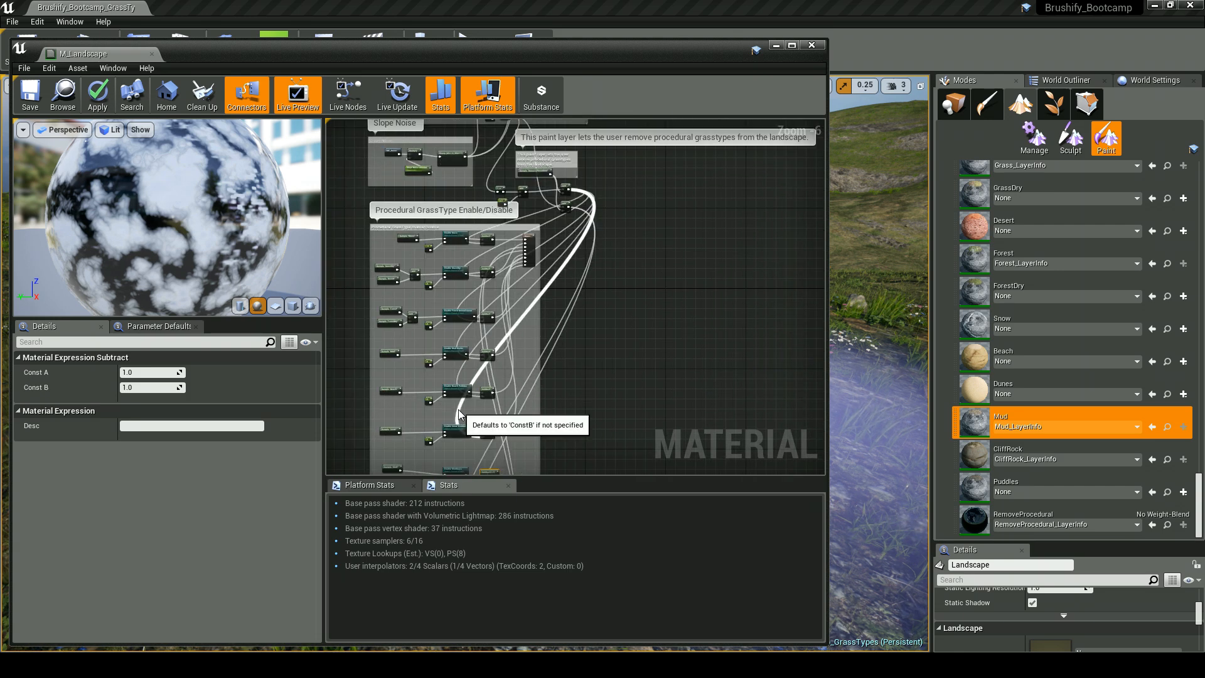
{"action": "scroll", "coordinate": [555, 198], "scroll_direction": "up", "scroll_amount": 4}
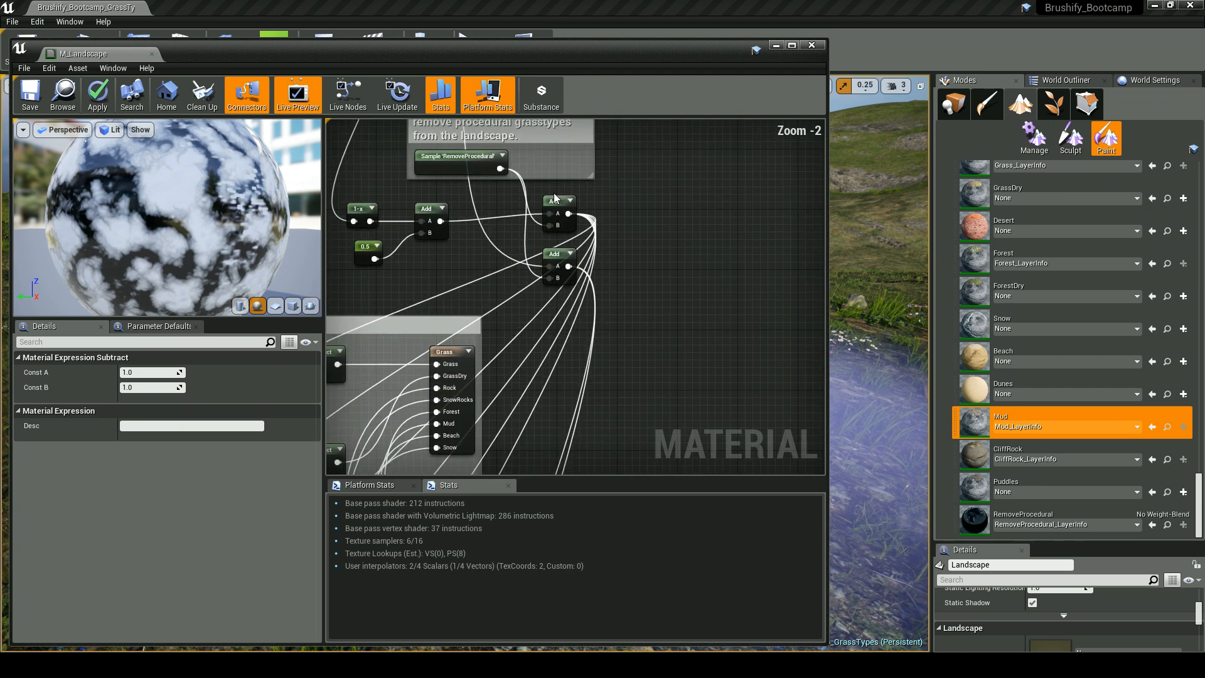
{"action": "scroll", "coordinate": [556, 197], "scroll_direction": "up", "scroll_amount": 2}
{"action": "left_click_drag", "start_coordinate": [584, 253], "coordinate": [659, 263]}
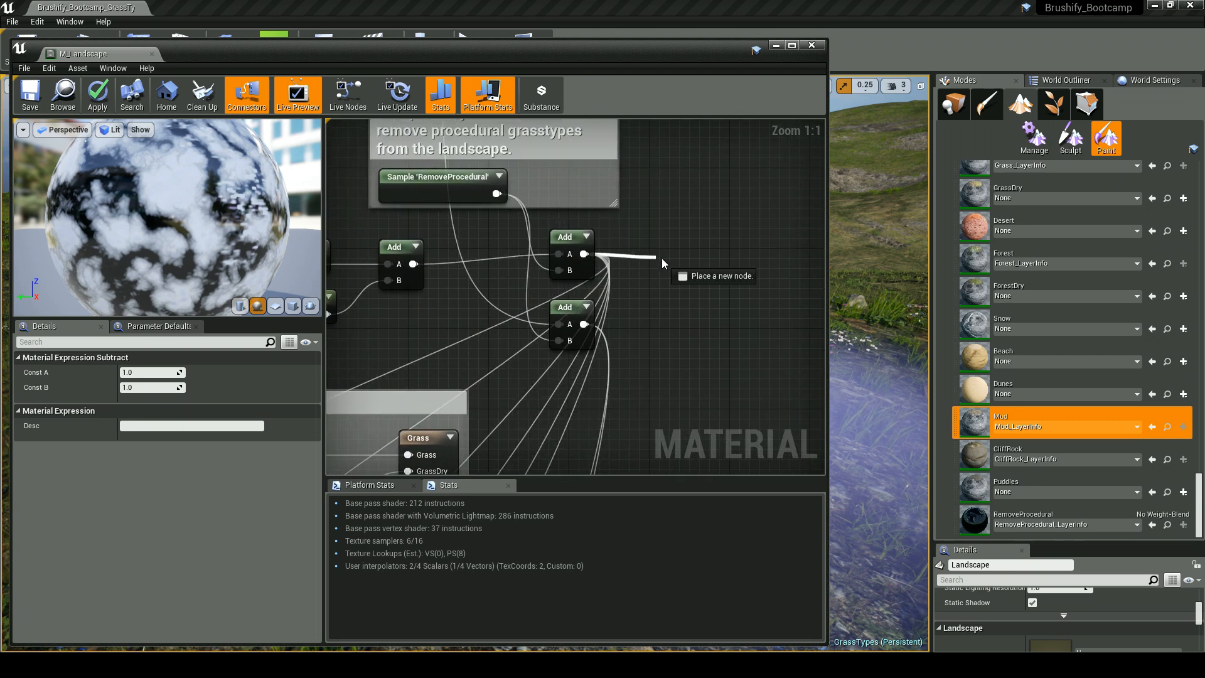
{"action": "scroll", "coordinate": [671, 258], "scroll_direction": "down", "scroll_amount": 2}
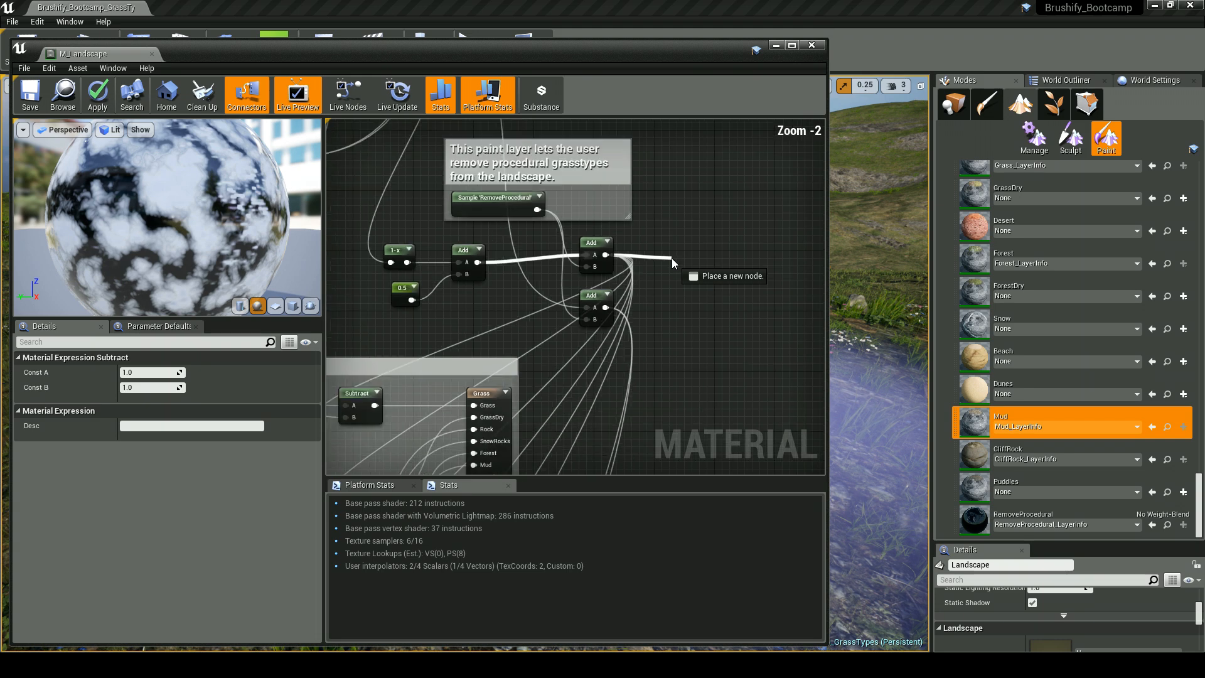
{"action": "mouse_move", "coordinate": [671, 262]}
{"action": "left_mouse_down"}
{"action": "mouse_move", "coordinate": [696, 261]}
{"action": "mouse_move", "coordinate": [680, 264]}
{"action": "left_mouse_up"}
{"action": "scroll", "coordinate": [680, 264], "scroll_direction": "down", "scroll_amount": 4}
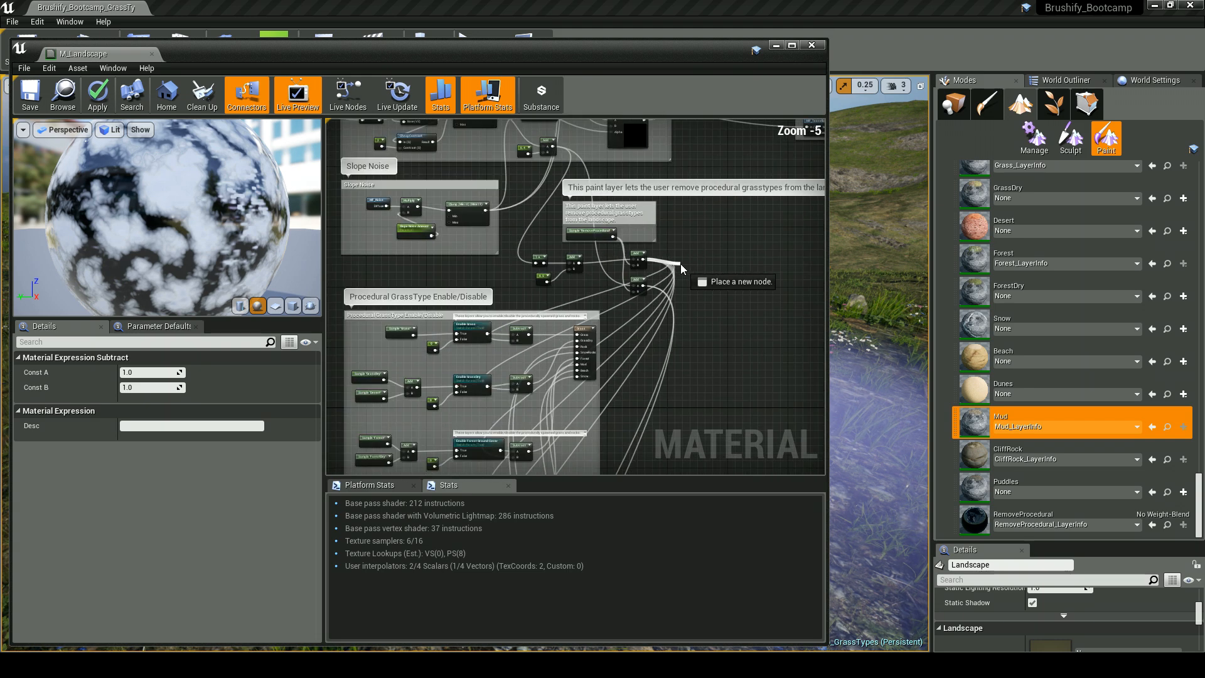
{"action": "scroll", "coordinate": [680, 264], "scroll_direction": "down", "scroll_amount": 4}
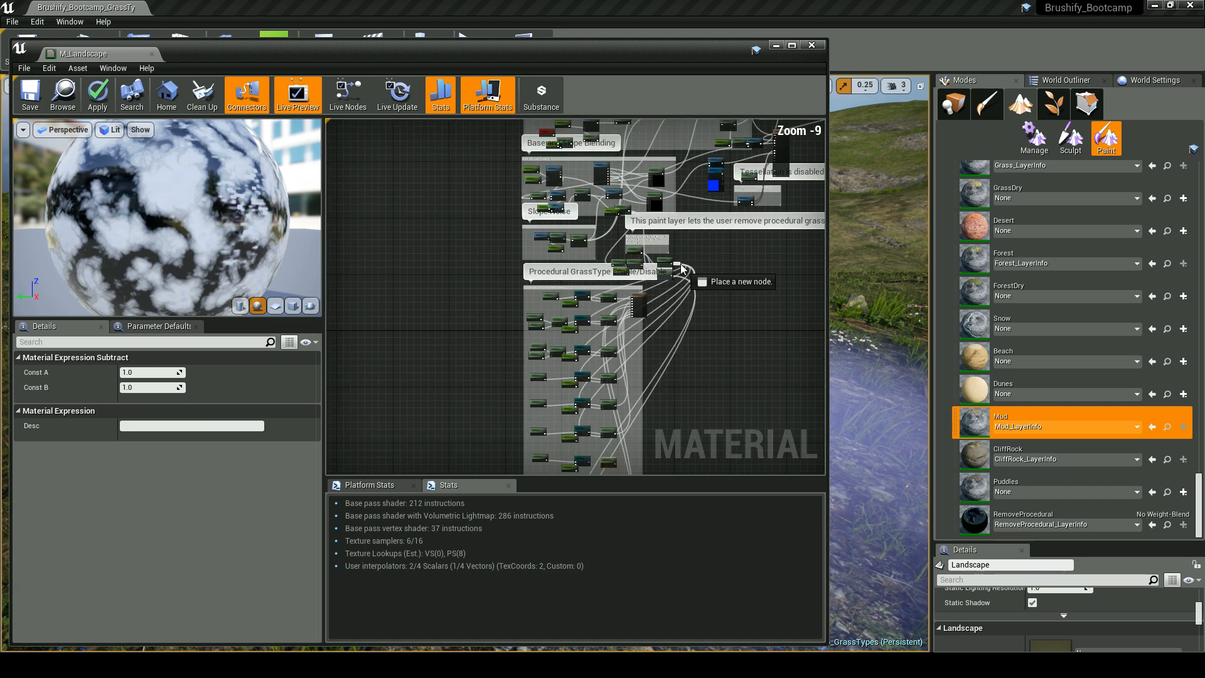
{"action": "left_click_drag", "start_coordinate": [680, 270], "coordinate": [652, 376]}
{"action": "scroll", "coordinate": [613, 377], "scroll_direction": "up", "scroll_amount": 2}
{"action": "scroll", "coordinate": [611, 442], "scroll_direction": "up", "scroll_amount": 2}
{"action": "scroll", "coordinate": [611, 441], "scroll_direction": "up", "scroll_amount": 5}
{"action": "right_click_drag", "start_coordinate": [657, 382], "coordinate": [532, 409]}
{"action": "left_click_drag", "start_coordinate": [483, 375], "coordinate": [545, 377]}
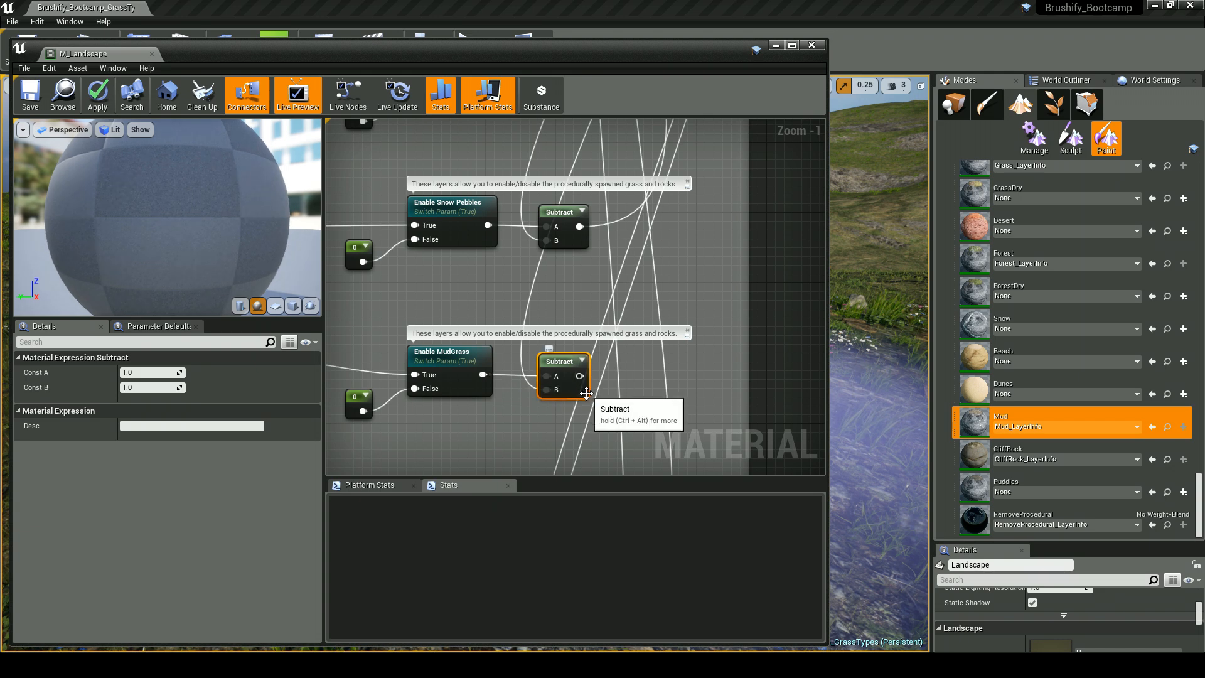
Step: Add an element to the Grass output node's Grass Types array and name it MudGrass
{"action": "scroll", "coordinate": [586, 390], "scroll_direction": "down", "scroll_amount": 5}
{"action": "scroll", "coordinate": [625, 358], "scroll_direction": "up", "scroll_amount": 5}
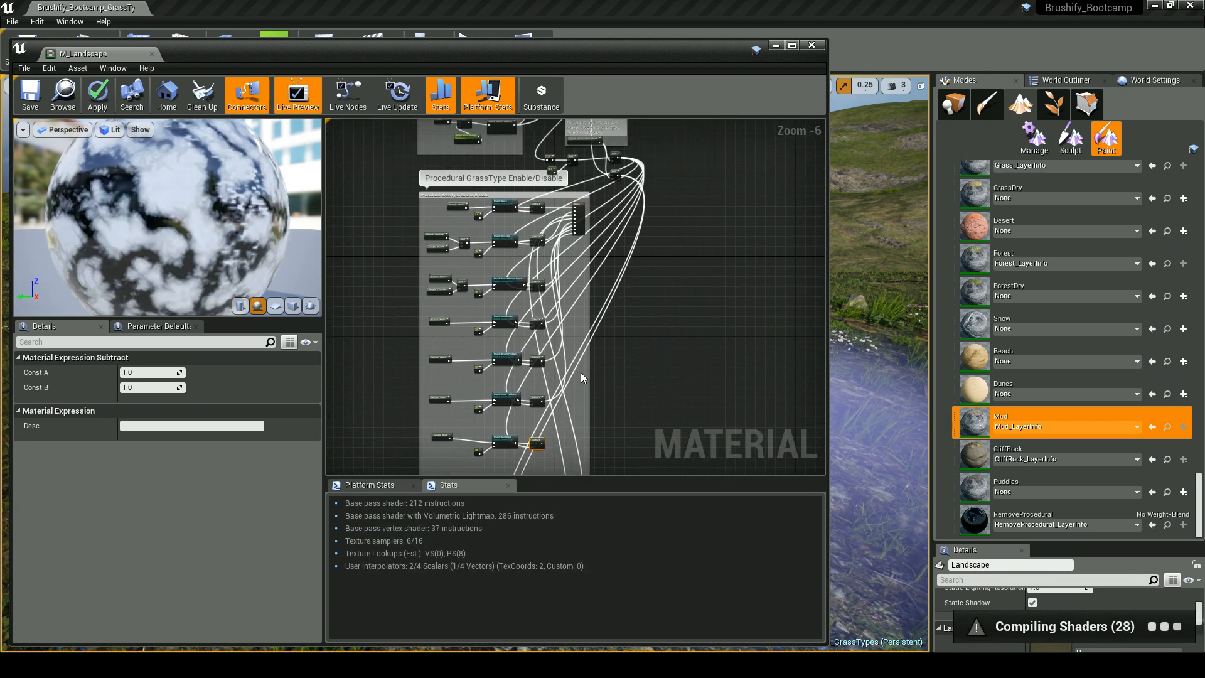
{"action": "left_click", "coordinate": [608, 251]}
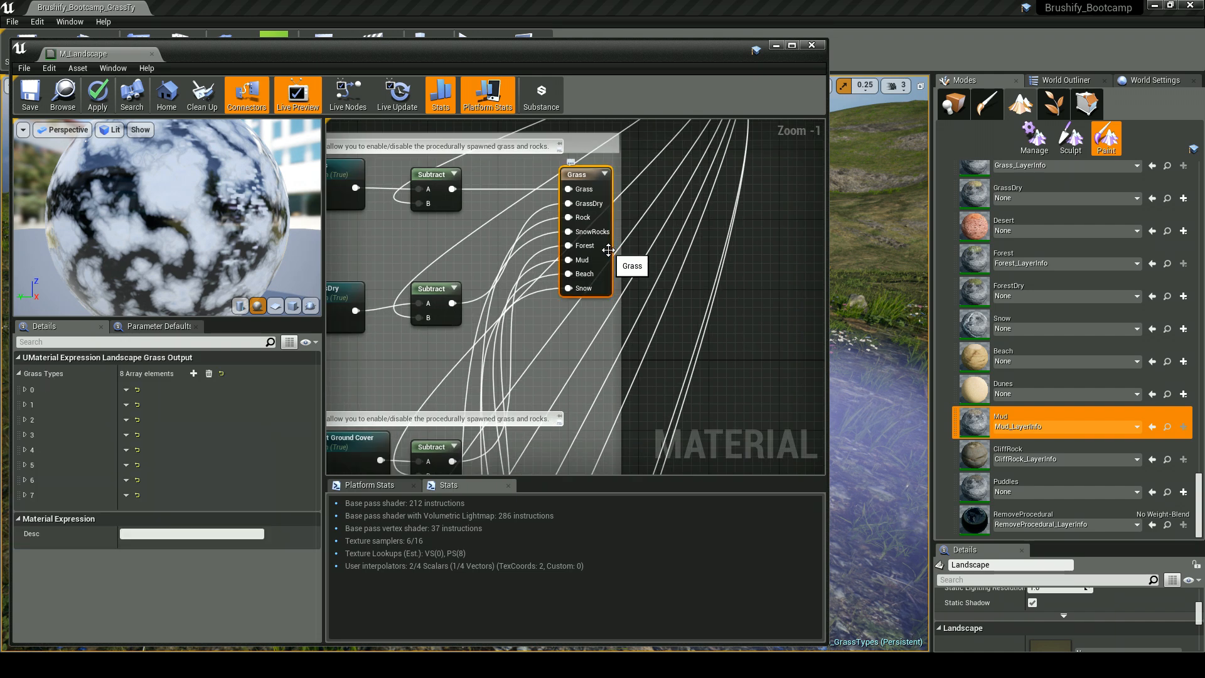
{"action": "left_click", "coordinate": [193, 374]}
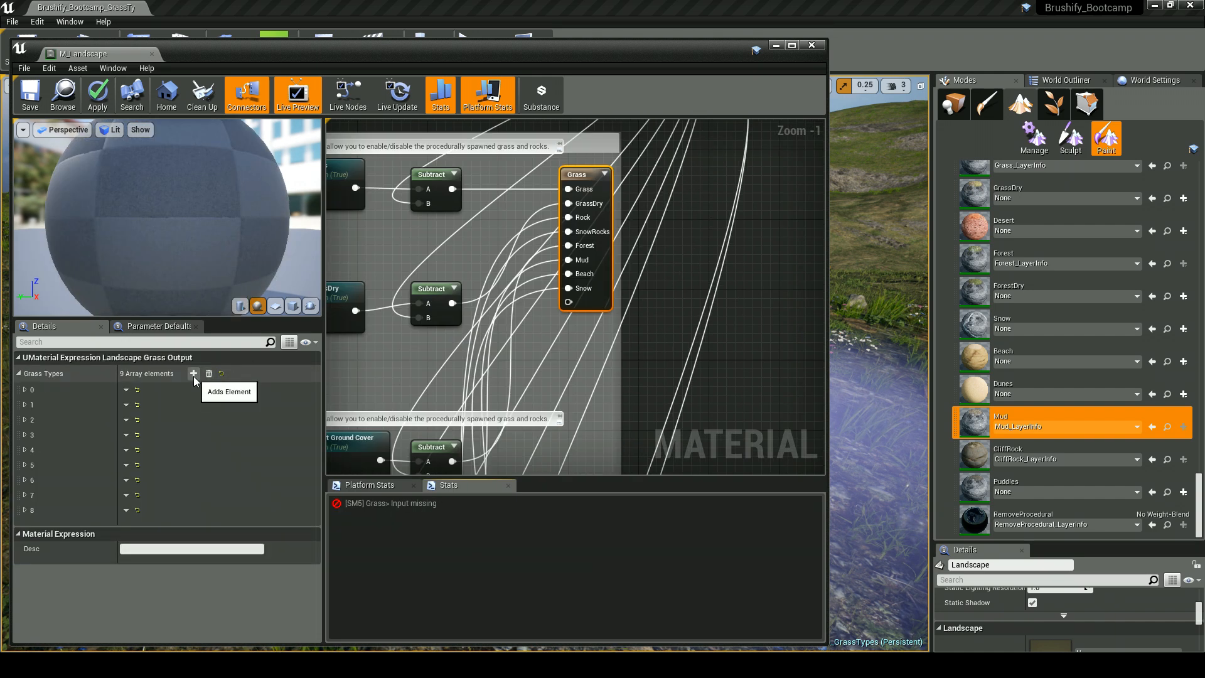
{"action": "left_click", "coordinate": [24, 510]}
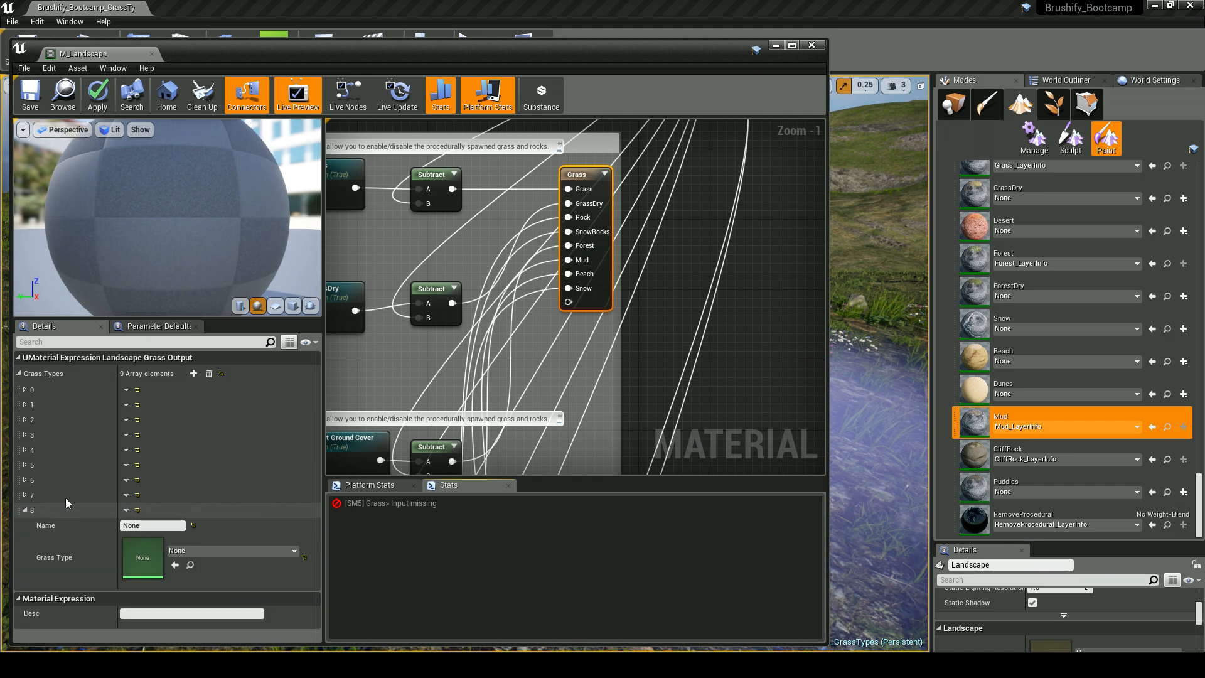
{"action": "left_click", "coordinate": [153, 525]}
{"action": "type", "text": "MudGra"}
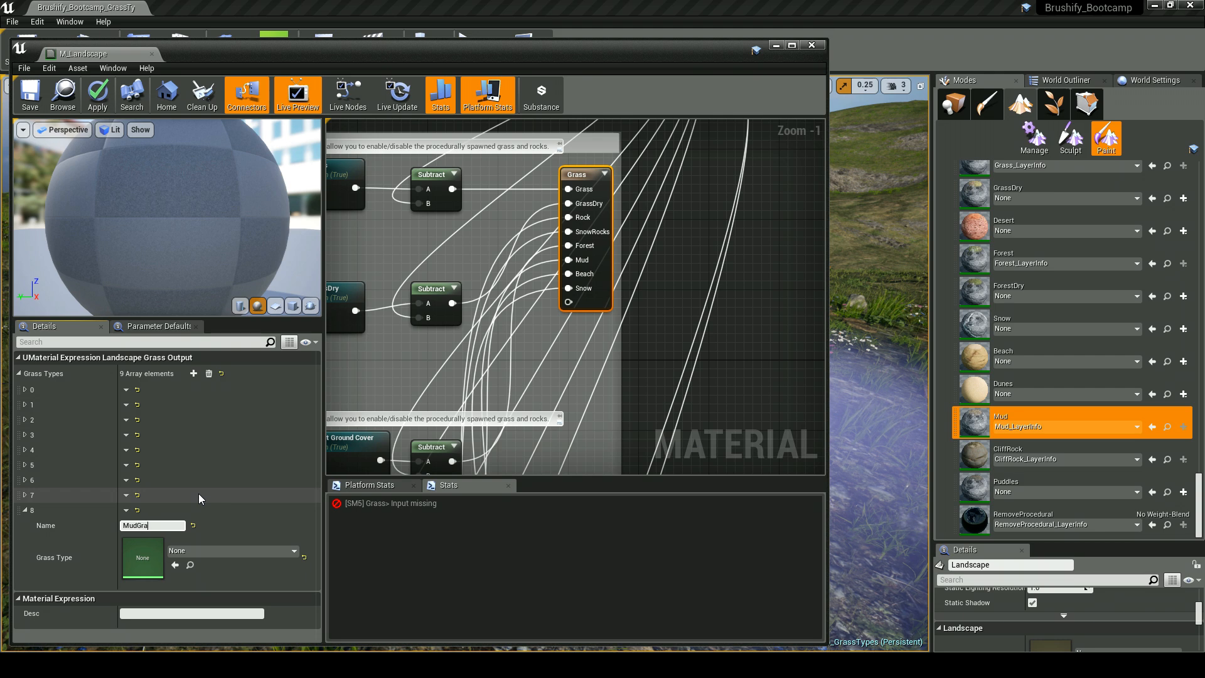
{"action": "type", "text": "ss"}
{"action": "key", "text": "Return"}
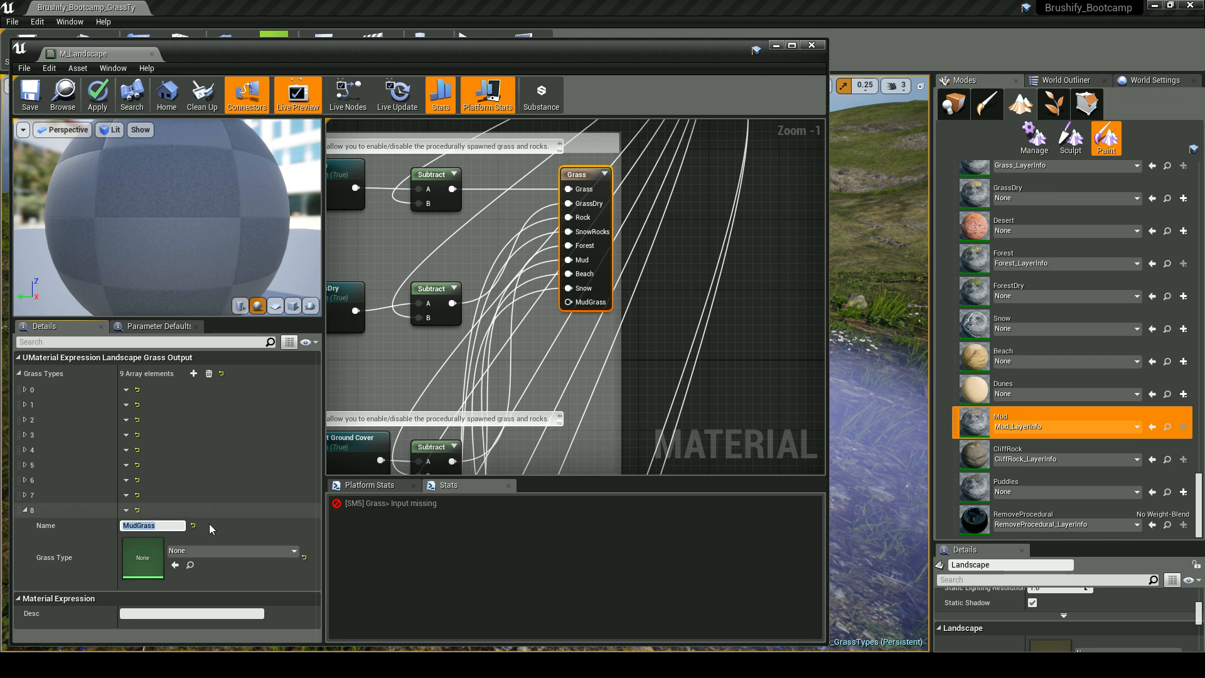
Step: Duplicate the LG_Grass asset in the GrassTypes folder and name the copy LG_MudGrass
{"action": "left_click", "coordinate": [190, 565]}
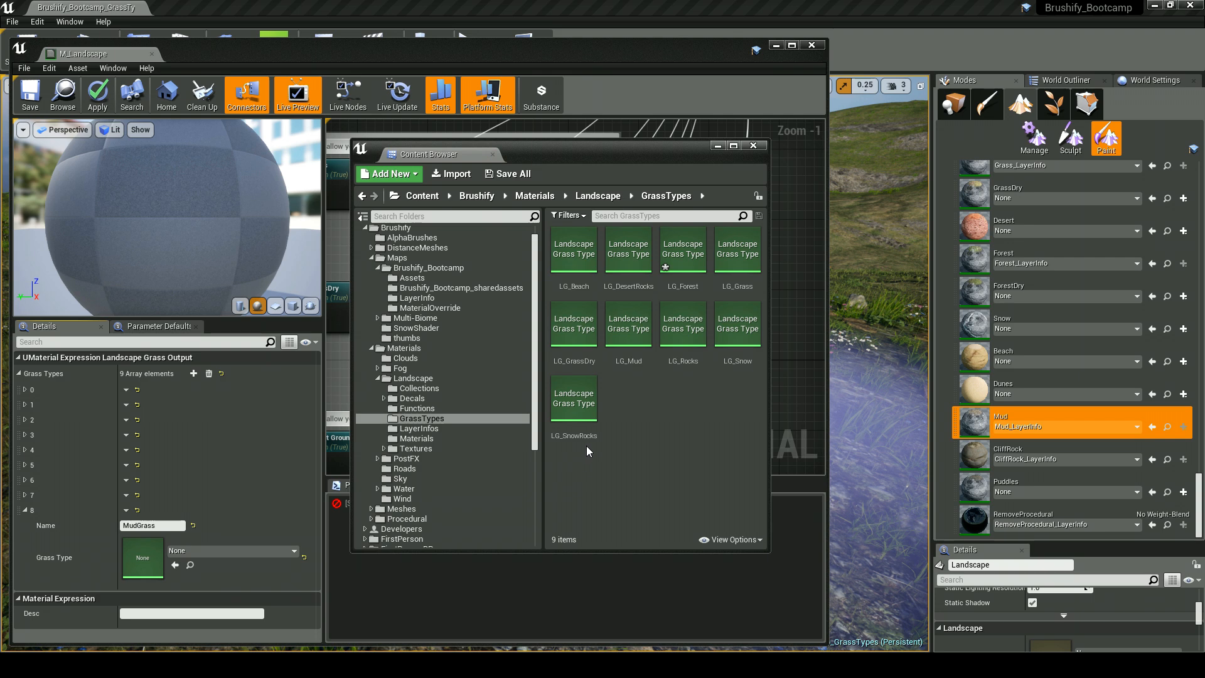
{"action": "right_click", "coordinate": [635, 341]}
{"action": "left_click", "coordinate": [621, 387]}
{"action": "right_click", "coordinate": [740, 269]}
{"action": "left_click", "coordinate": [778, 313]}
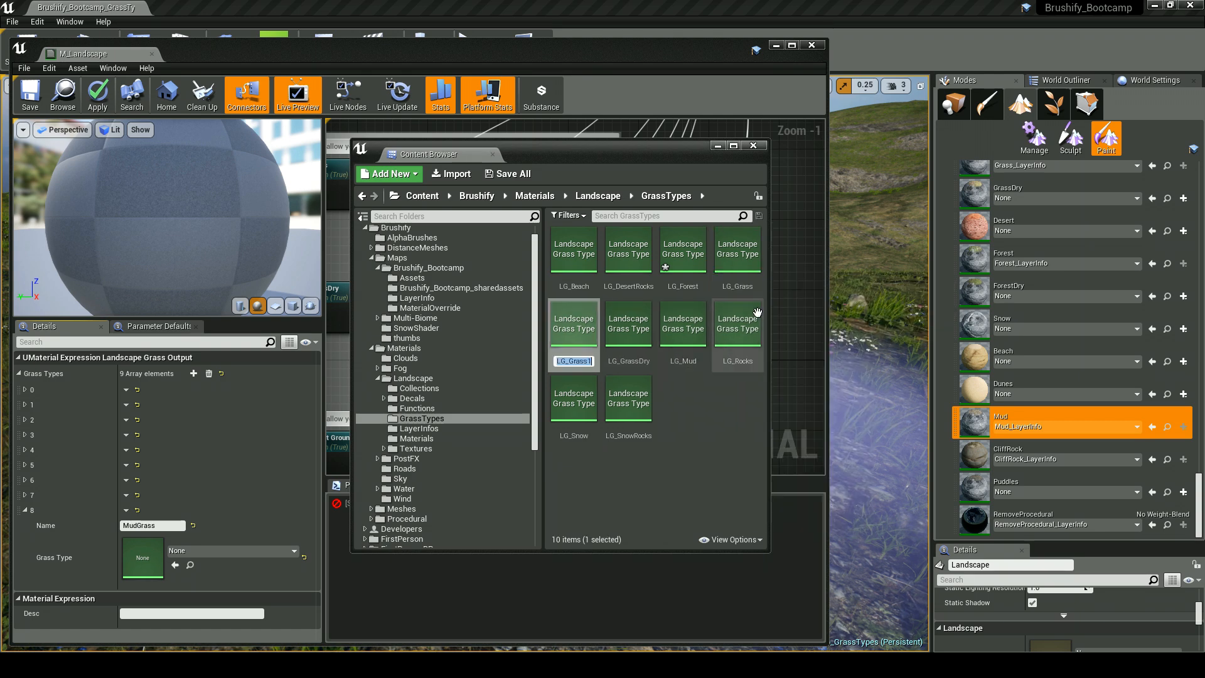
{"action": "left_click_drag", "start_coordinate": [575, 360], "coordinate": [623, 356]}
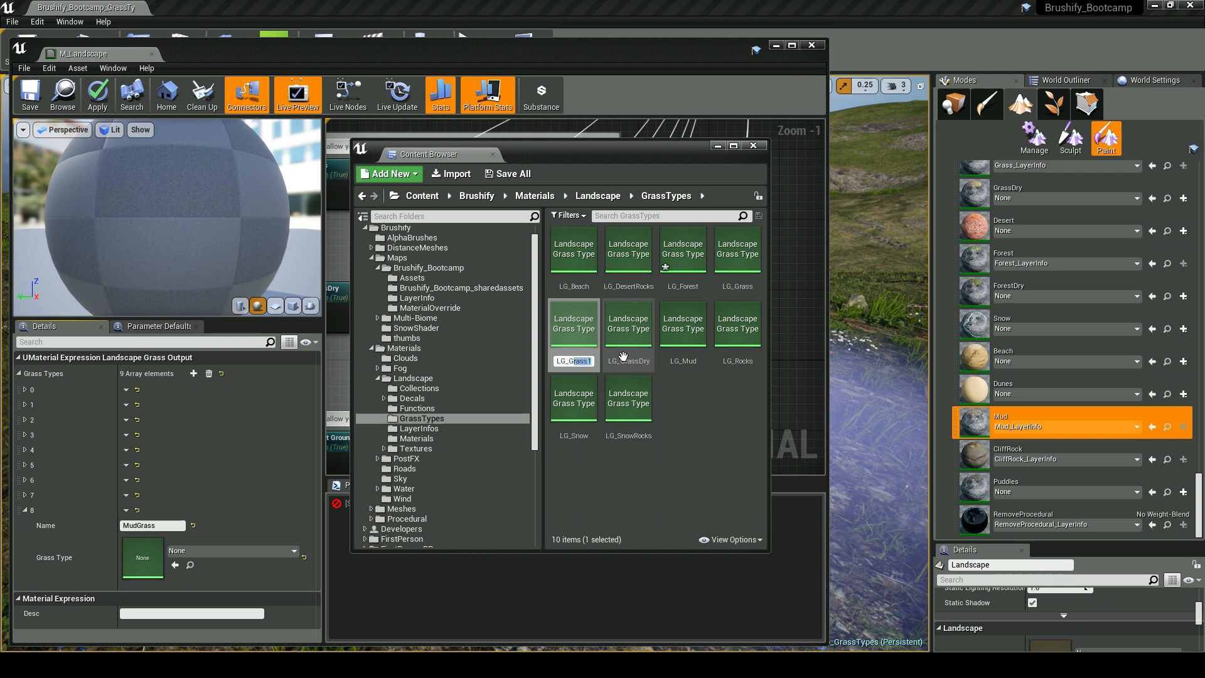
{"action": "type", "text": "MudGra"}
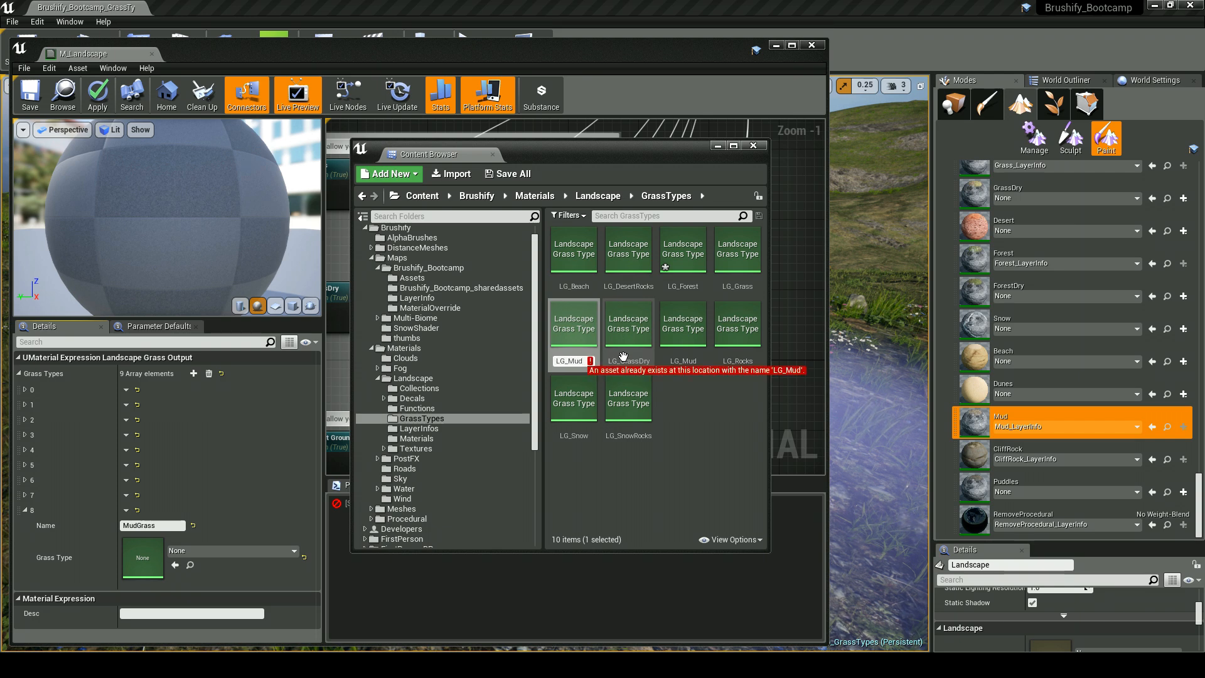
{"action": "key", "text": "Return"}
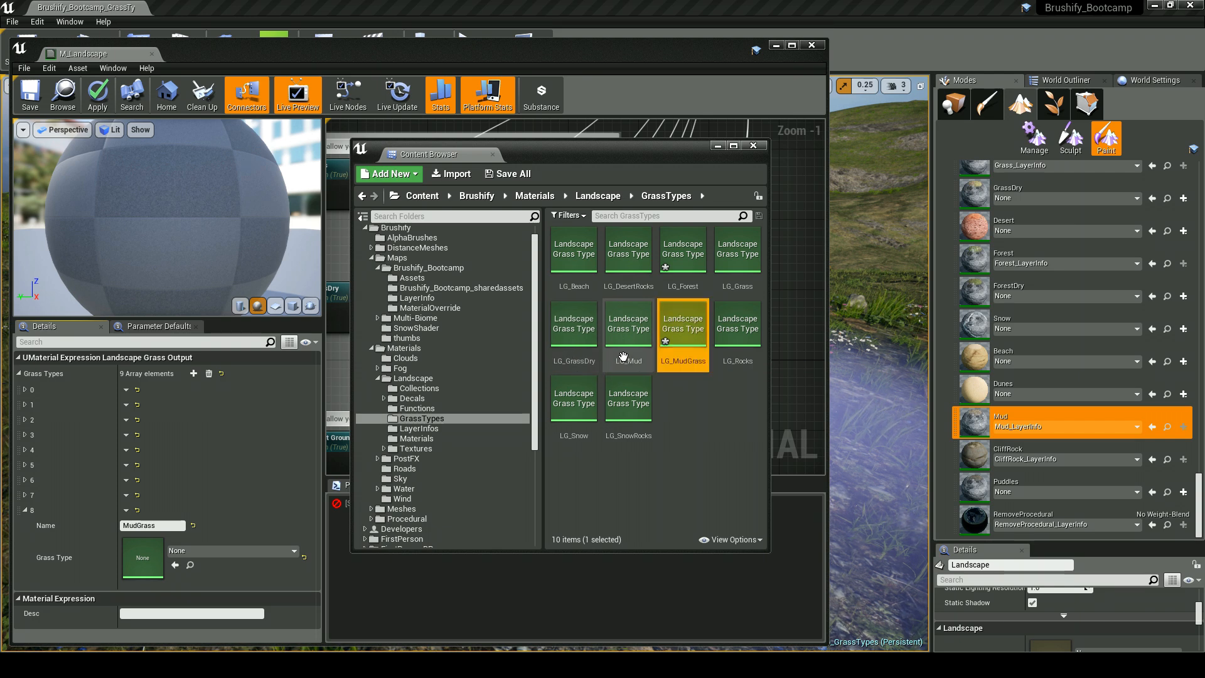
Step: Save LG_MudGrass and assign it as the Grass Type of the MudGrass array element
{"action": "right_click", "coordinate": [672, 359]}
{"action": "left_click", "coordinate": [708, 420]}
{"action": "left_click_drag", "start_coordinate": [687, 349], "coordinate": [180, 556]}
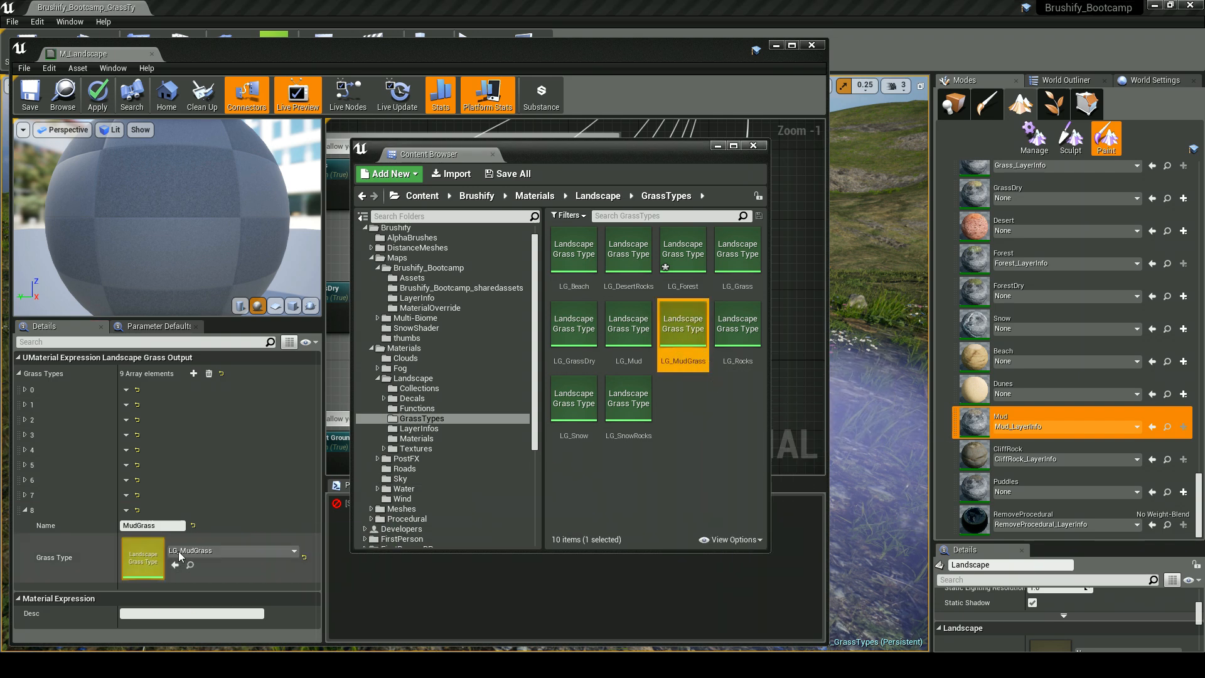
{"action": "left_click_drag", "start_coordinate": [671, 159], "coordinate": [993, 201]}
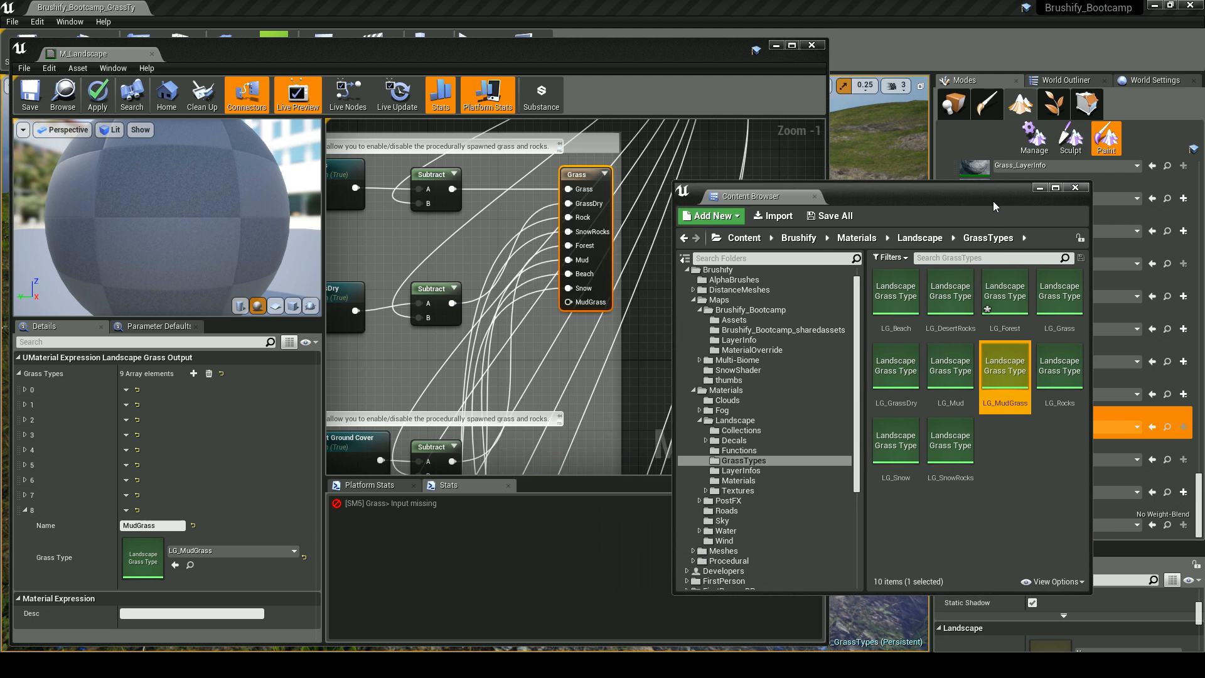
{"action": "left_click", "coordinate": [1040, 188]}
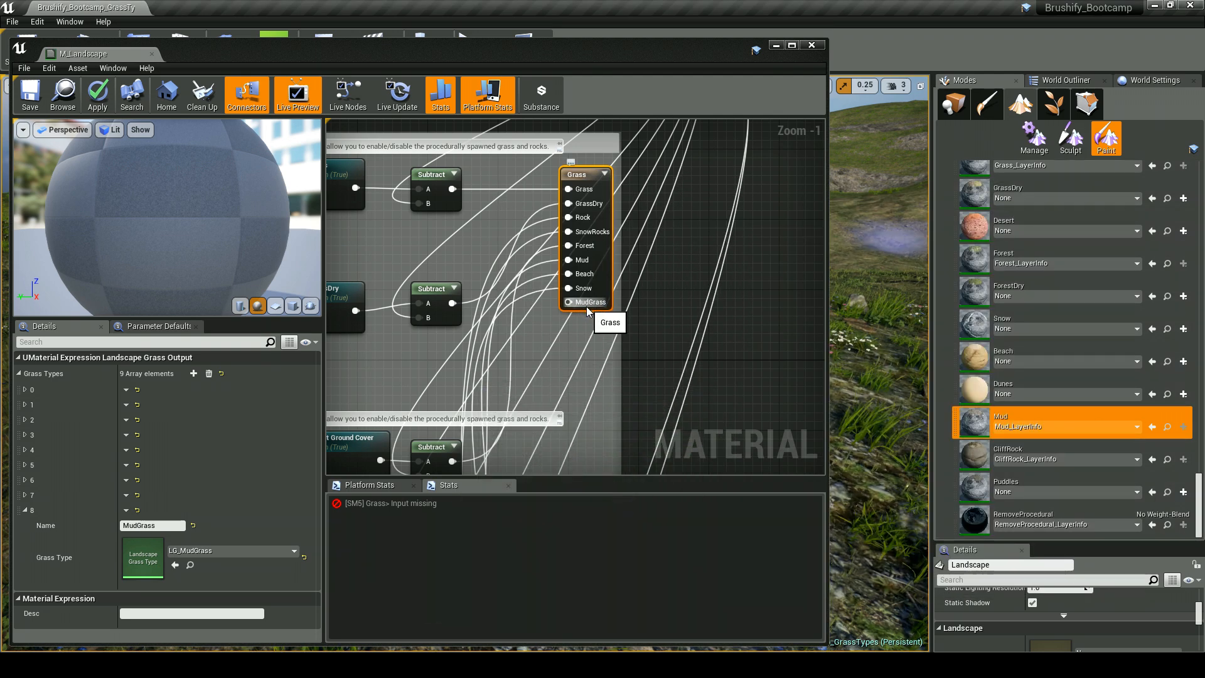
Step: Connect the output of the Enable MudGrass row's Subtract node to the Grass node's MudGrass input
{"action": "scroll", "coordinate": [586, 312], "scroll_direction": "up", "scroll_amount": 1}
{"action": "scroll", "coordinate": [590, 346], "scroll_direction": "down", "scroll_amount": 1}
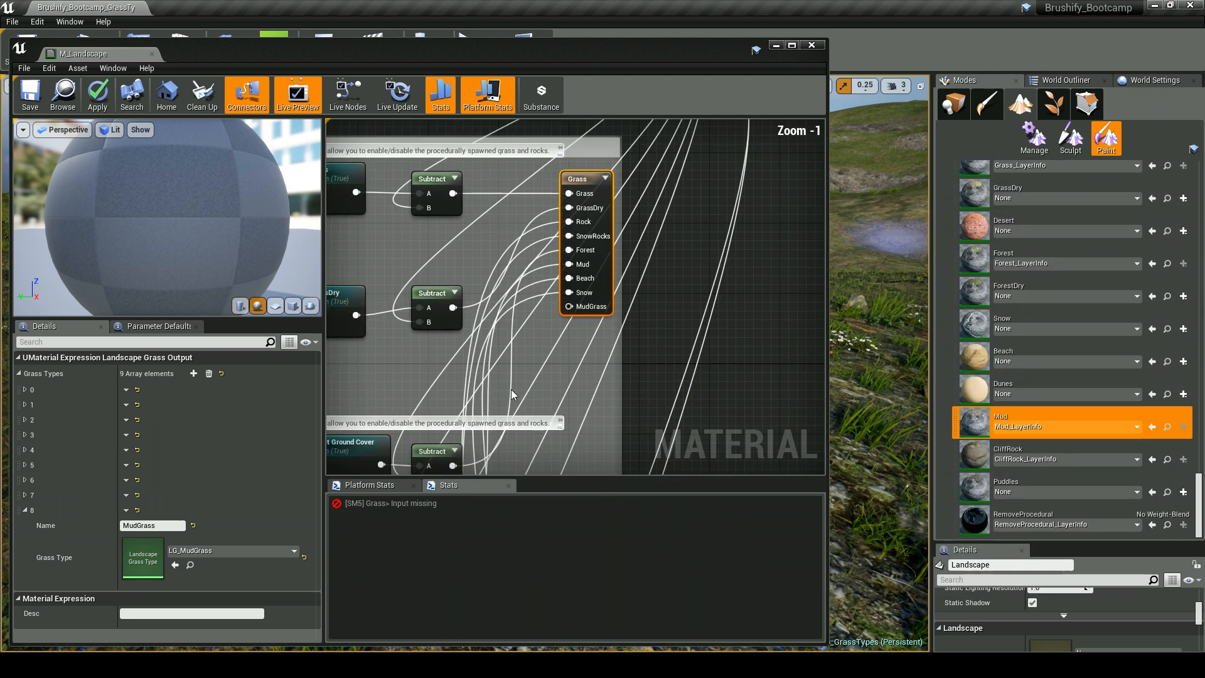
{"action": "scroll", "coordinate": [637, 328], "scroll_direction": "down", "scroll_amount": 5}
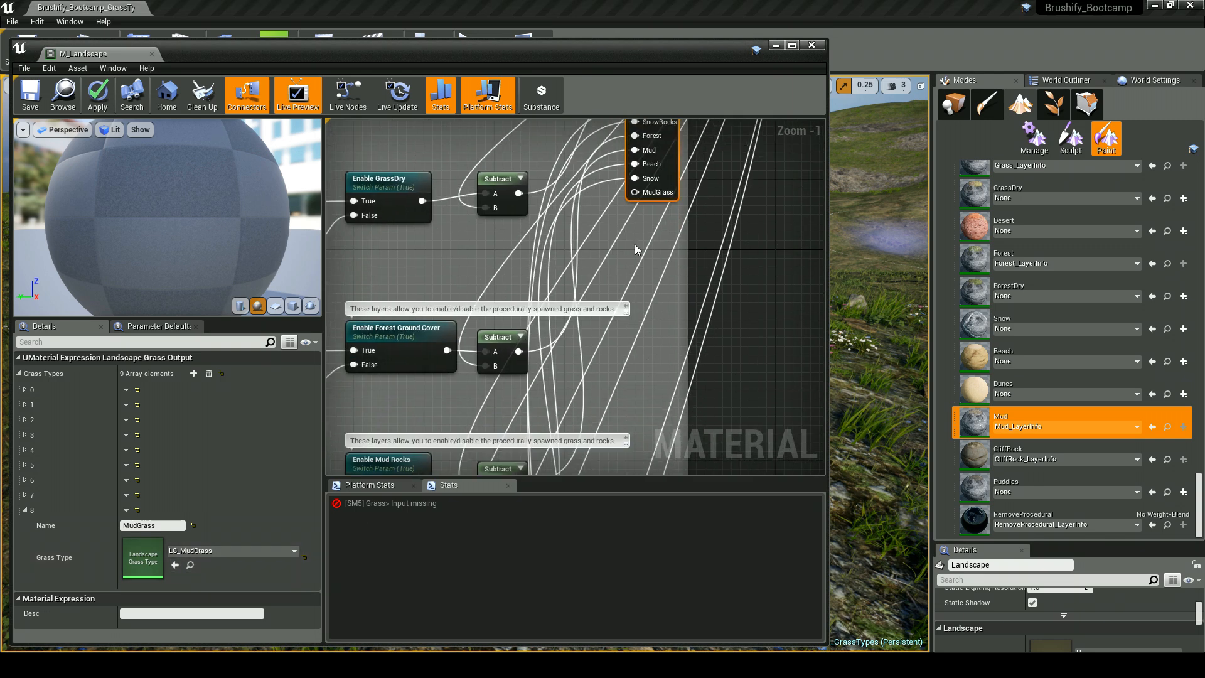
{"action": "right_click_drag", "start_coordinate": [636, 323], "coordinate": [602, 160]}
{"action": "scroll", "coordinate": [553, 264], "scroll_direction": "up", "scroll_amount": 4}
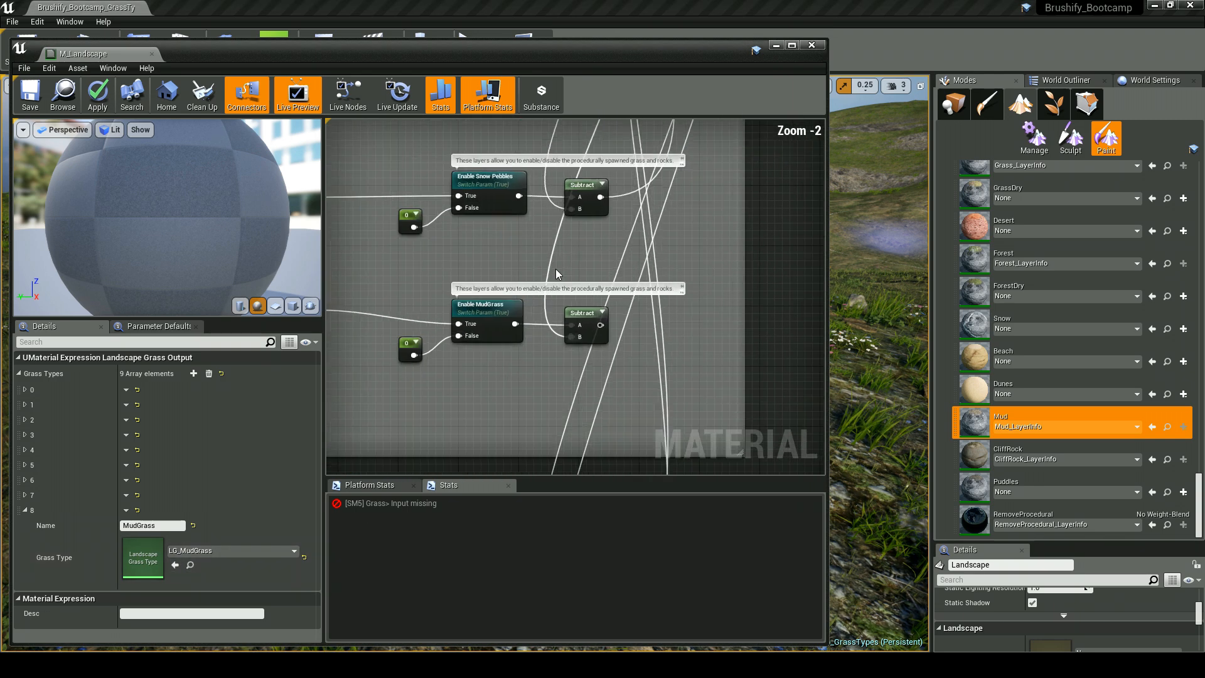
{"action": "right_click_drag", "start_coordinate": [579, 366], "coordinate": [651, 352]}
{"action": "scroll", "coordinate": [669, 349], "scroll_direction": "down", "scroll_amount": 1}
{"action": "left_click_drag", "start_coordinate": [666, 349], "coordinate": [596, 215]}
{"action": "scroll", "coordinate": [691, 337], "scroll_direction": "down", "scroll_amount": 2}
{"action": "scroll", "coordinate": [684, 341], "scroll_direction": "down", "scroll_amount": 1}
{"action": "scroll", "coordinate": [738, 169], "scroll_direction": "up", "scroll_amount": 2}
{"action": "scroll", "coordinate": [618, 189], "scroll_direction": "up", "scroll_amount": 3}
{"action": "scroll", "coordinate": [613, 220], "scroll_direction": "up", "scroll_amount": 1}
{"action": "scroll", "coordinate": [626, 292], "scroll_direction": "down", "scroll_amount": 6}
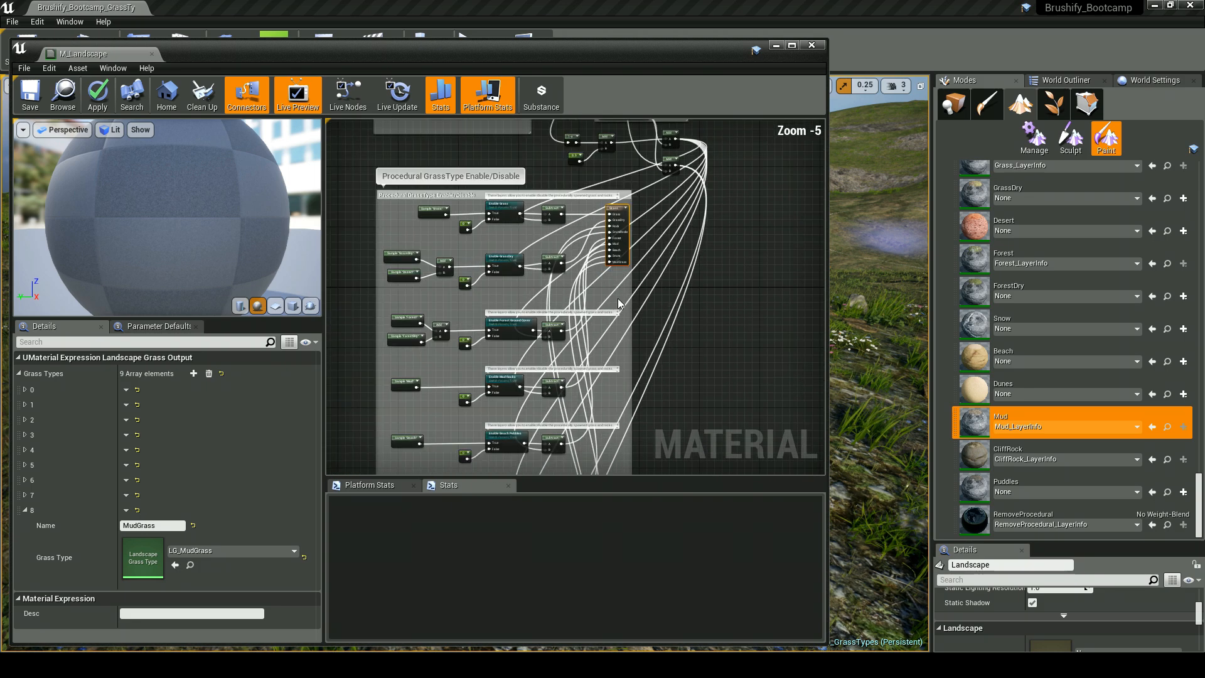
Step: Save the M_Landscape material and move its editor window aside to uncover the level viewport
{"action": "right_click_drag", "start_coordinate": [492, 370], "coordinate": [492, 230]}
{"action": "scroll", "coordinate": [545, 243], "scroll_direction": "up", "scroll_amount": 4}
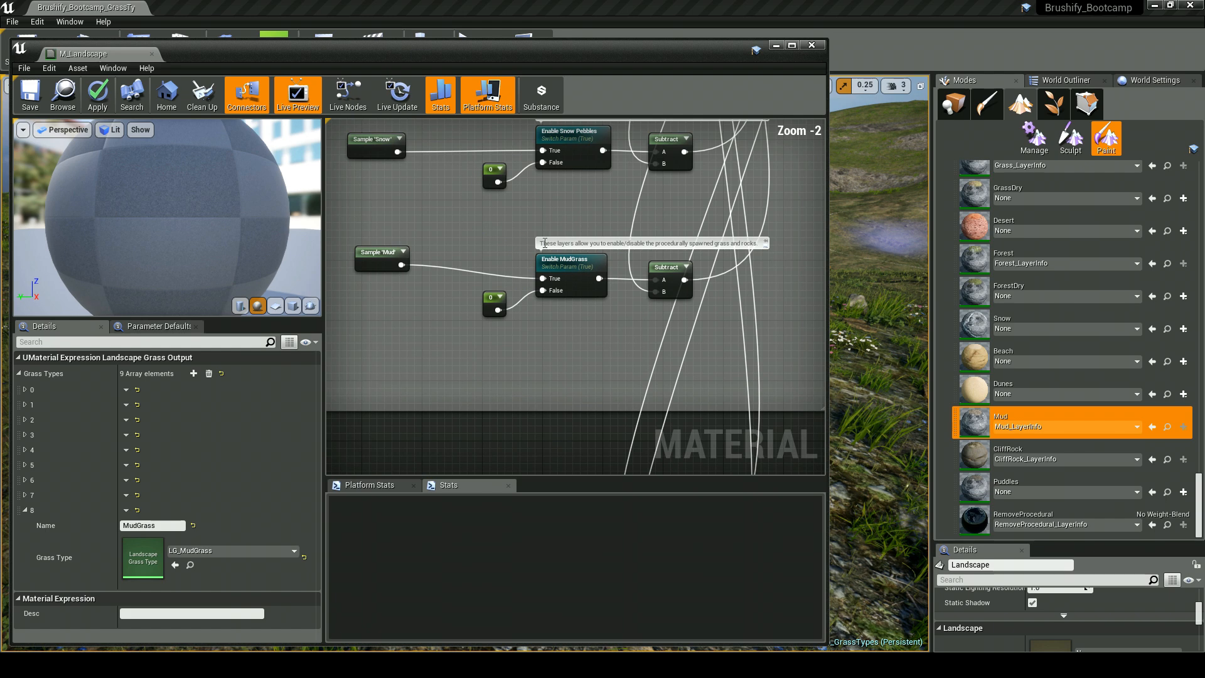
{"action": "left_click", "coordinate": [508, 237]}
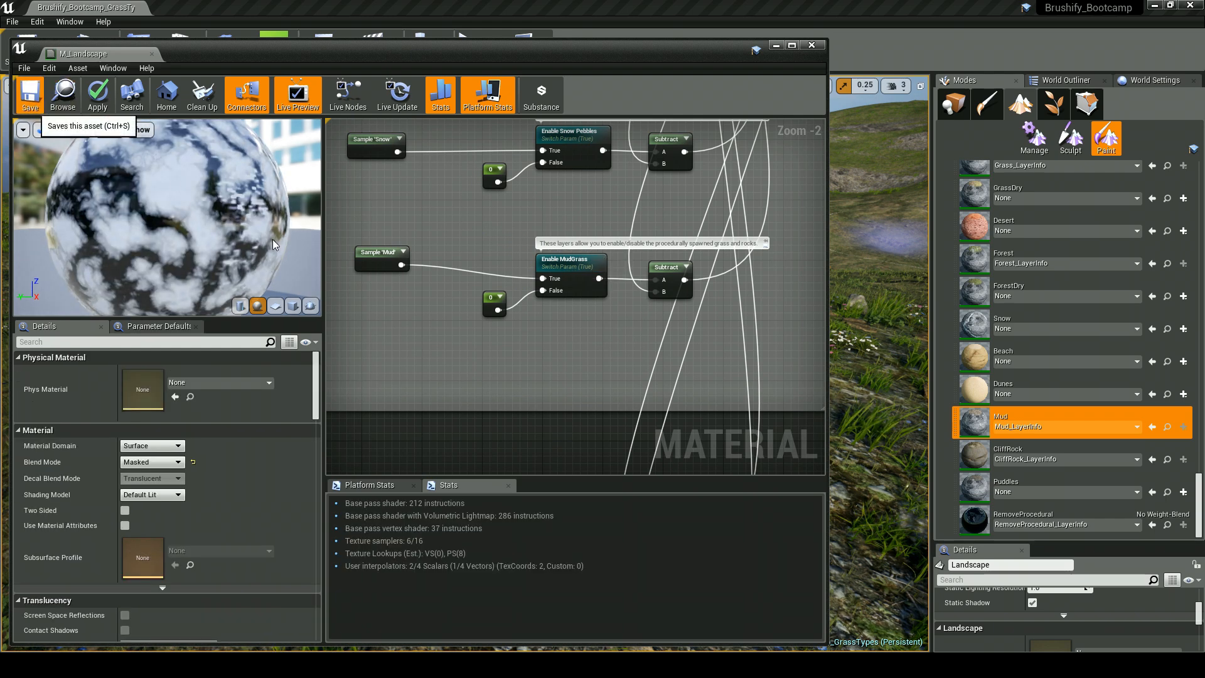
{"action": "key", "text": "ctrl+s"}
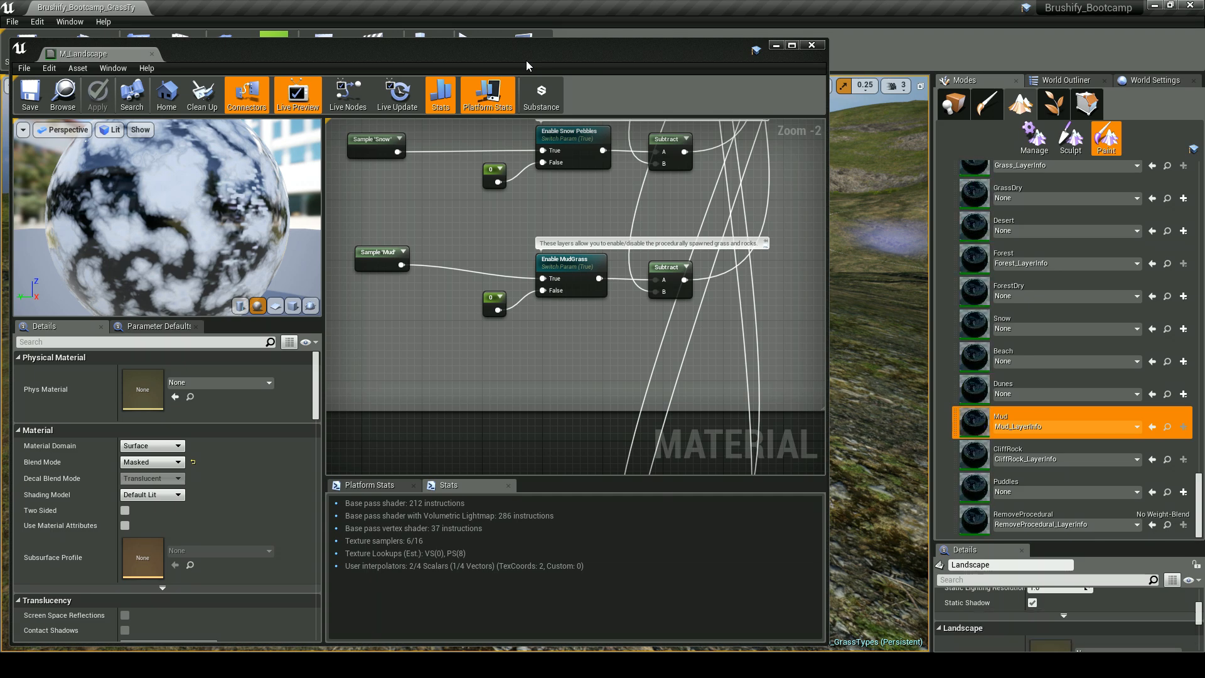
{"action": "left_click", "coordinate": [776, 45]}
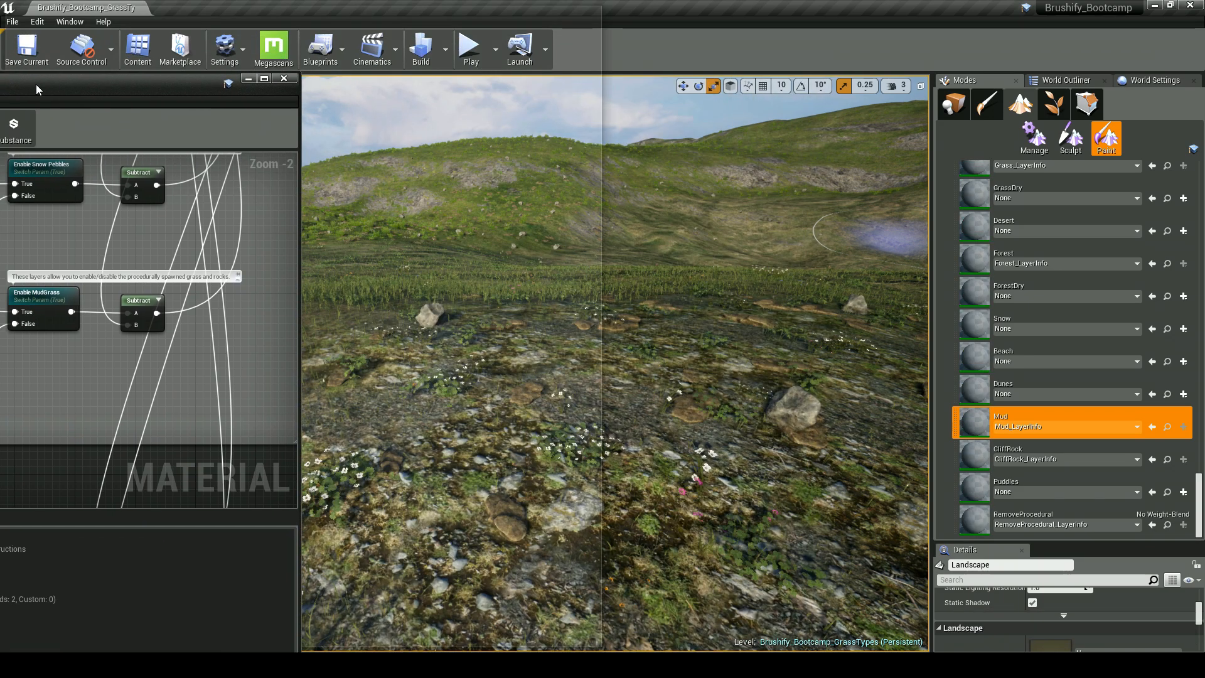
Step: Paint the Mud layer onto the landscape foreground to try out the new mud grass
{"action": "scroll", "coordinate": [569, 285], "scroll_direction": "down", "scroll_amount": 5}
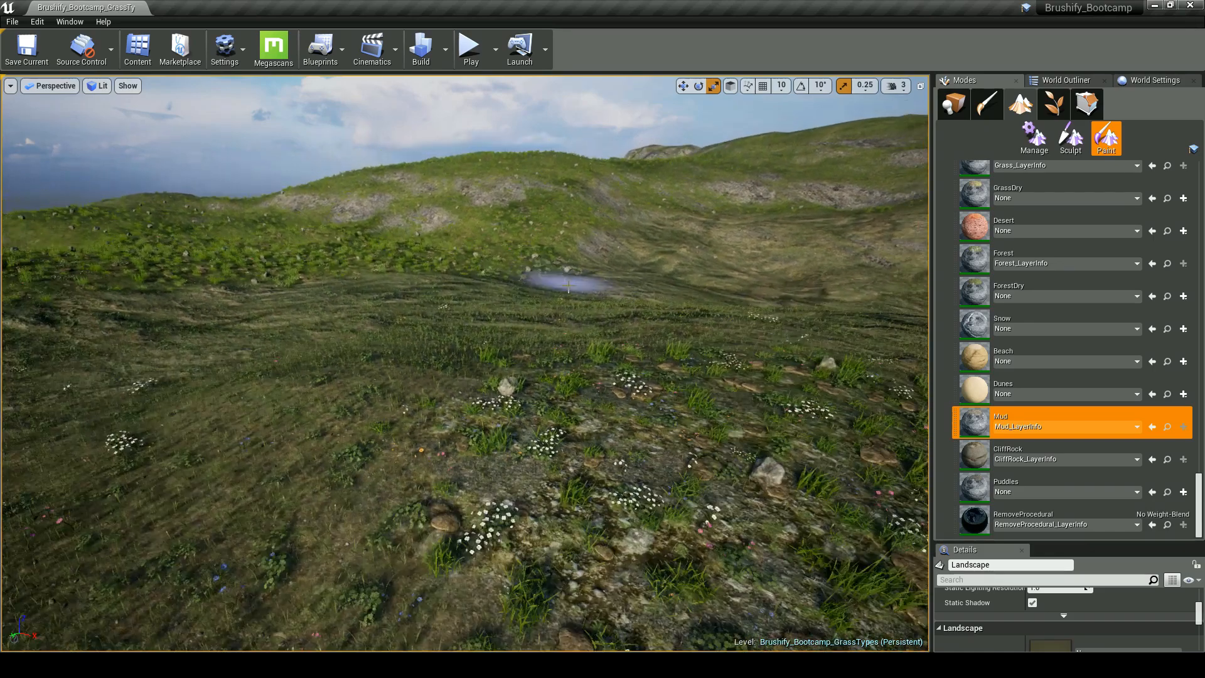
{"action": "right_click_drag", "start_coordinate": [627, 308], "coordinate": [615, 311]}
{"action": "mouse_move", "coordinate": [377, 441]}
{"action": "left_mouse_down"}
{"action": "mouse_move", "coordinate": [397, 419]}
{"action": "mouse_move", "coordinate": [395, 394]}
{"action": "left_mouse_up"}
{"action": "right_click_drag", "start_coordinate": [671, 294], "coordinate": [662, 301]}
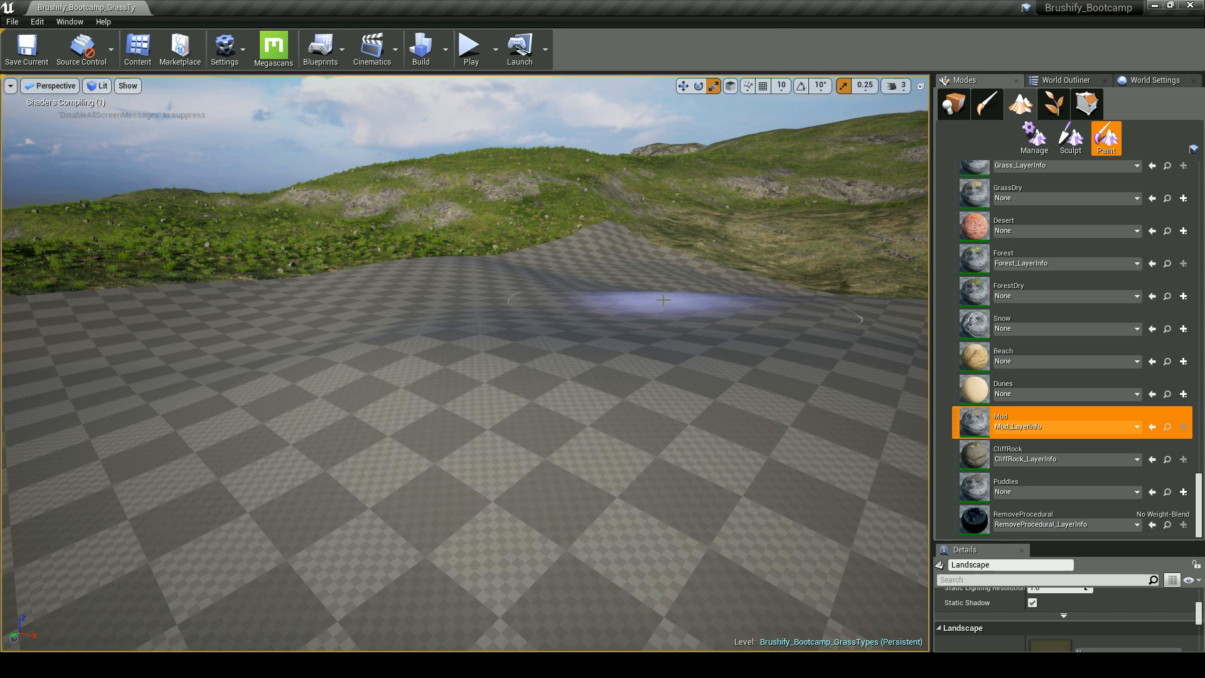
{"action": "right_click_drag", "start_coordinate": [653, 295], "coordinate": [653, 315]}
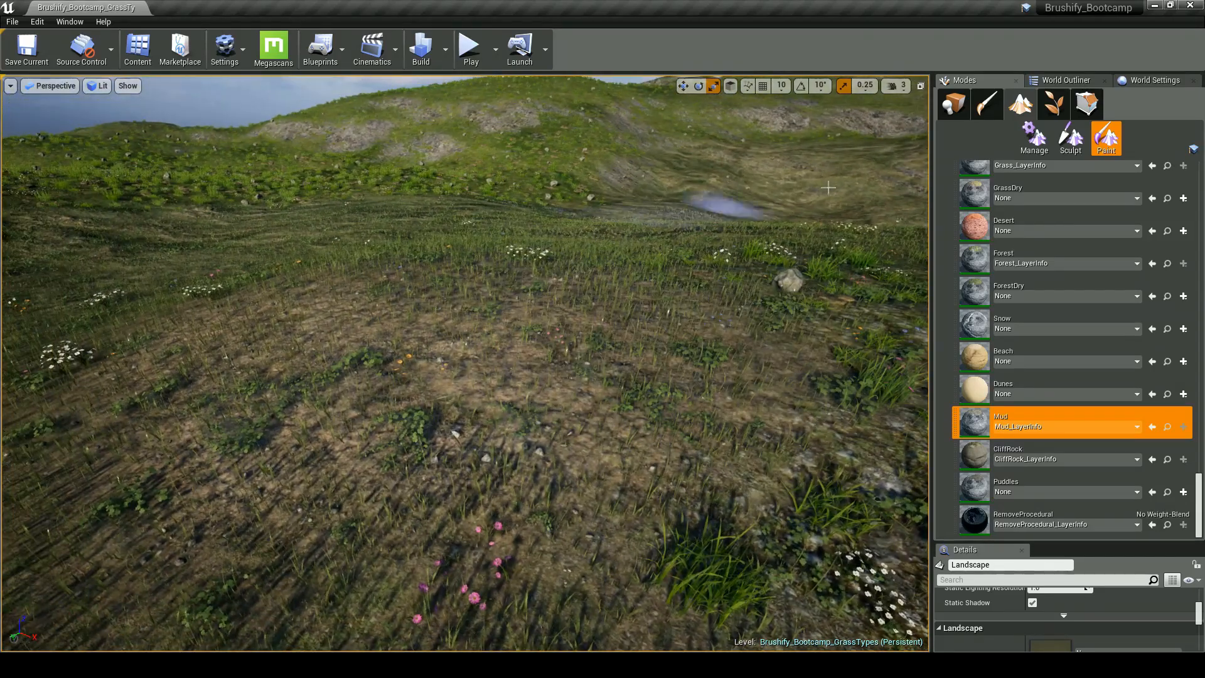
Step: Leave landscape painting for Place mode, clear the asset windows out of the way, and select the landscape in the level
{"action": "left_click", "coordinate": [953, 104]}
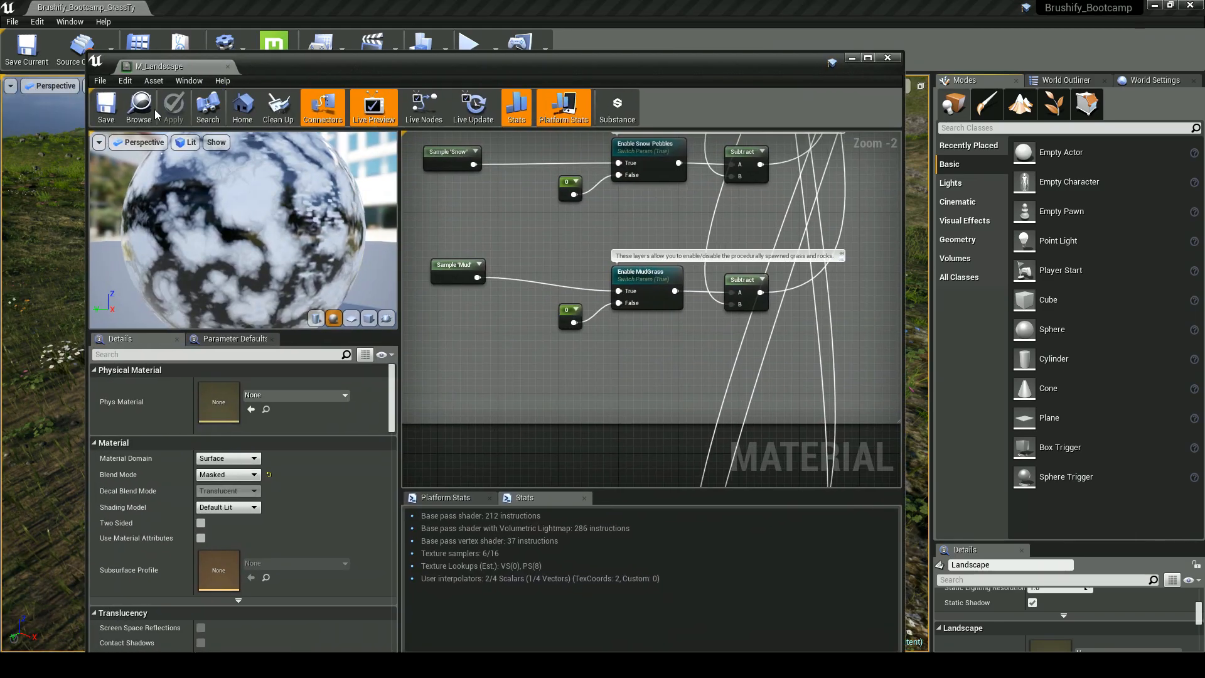
{"action": "left_click", "coordinate": [155, 113]}
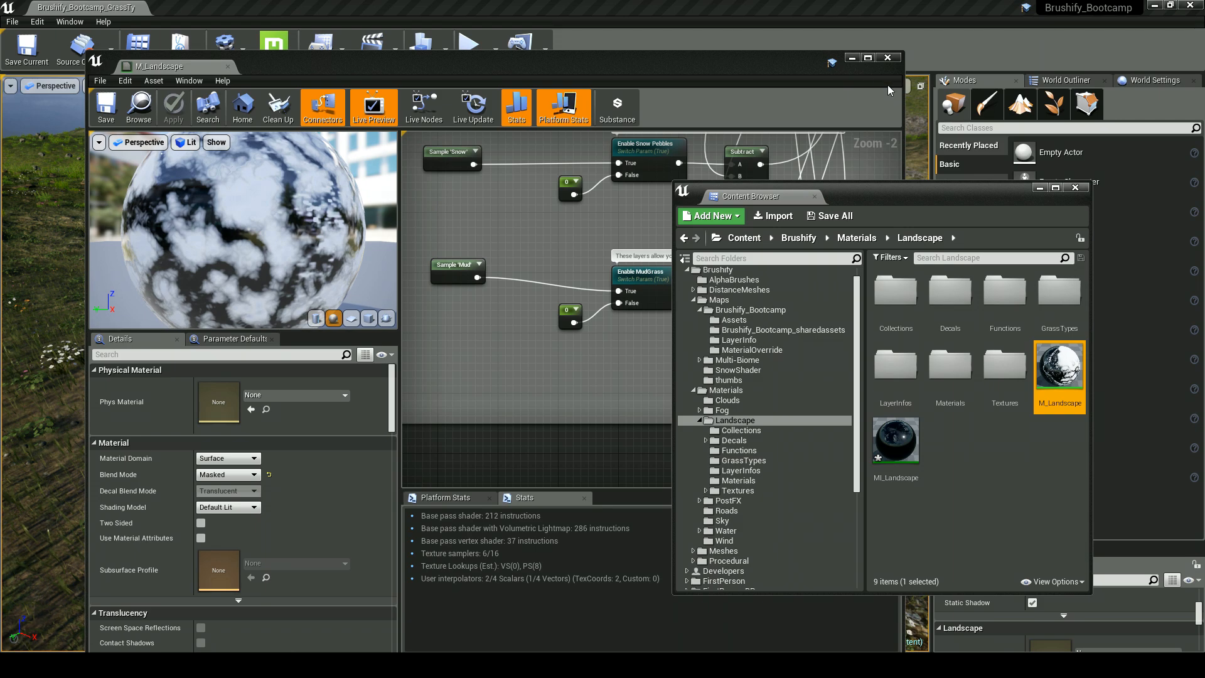
{"action": "left_click", "coordinate": [852, 58]}
{"action": "left_click", "coordinate": [1039, 187]}
{"action": "left_click", "coordinate": [715, 282]}
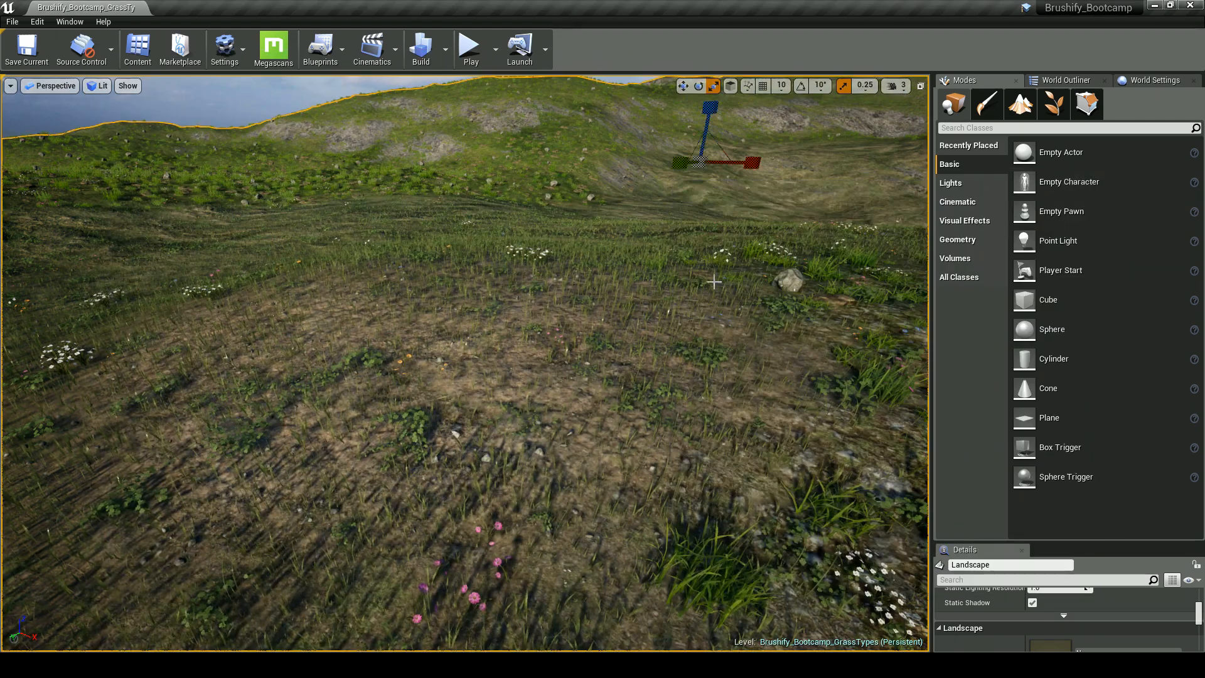
Step: Locate the selected landscape's assigned Landscape Material and open the MI_Landscape instance for editing
{"action": "left_click_drag", "start_coordinate": [1054, 548], "coordinate": [1079, 176]}
{"action": "left_click", "coordinate": [1097, 365]}
{"action": "double_click", "coordinate": [894, 295]}
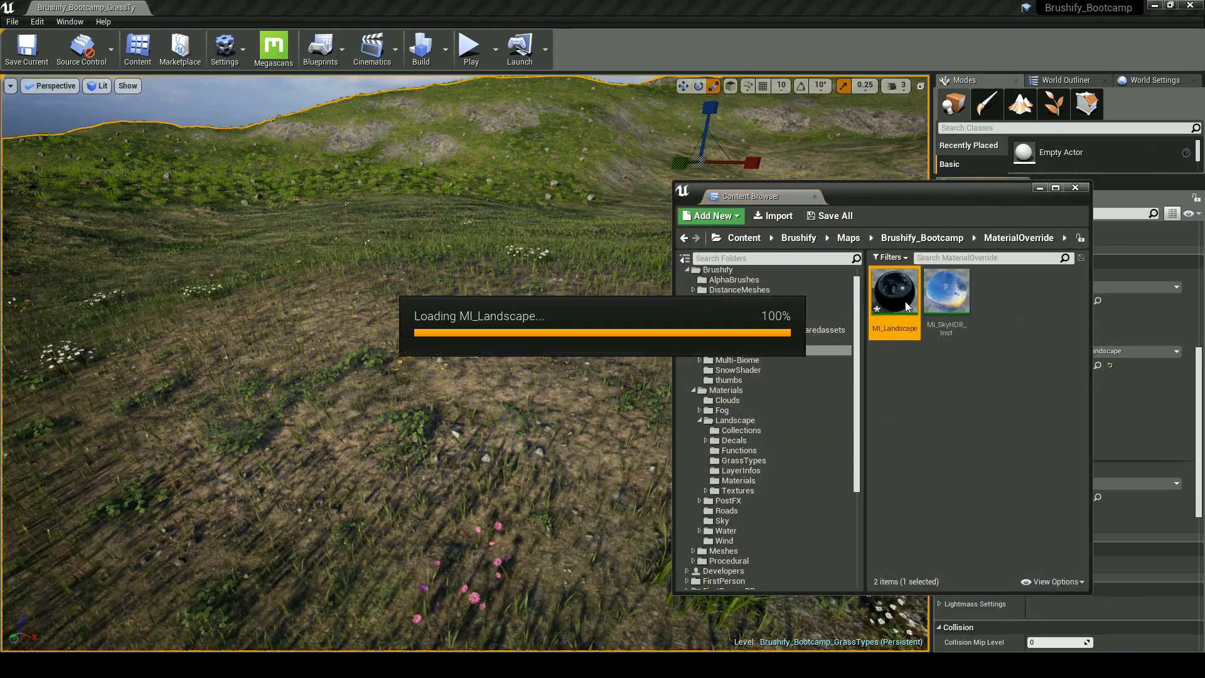
{"action": "left_click", "coordinate": [1048, 212]}
{"action": "left_click", "coordinate": [1040, 187]}
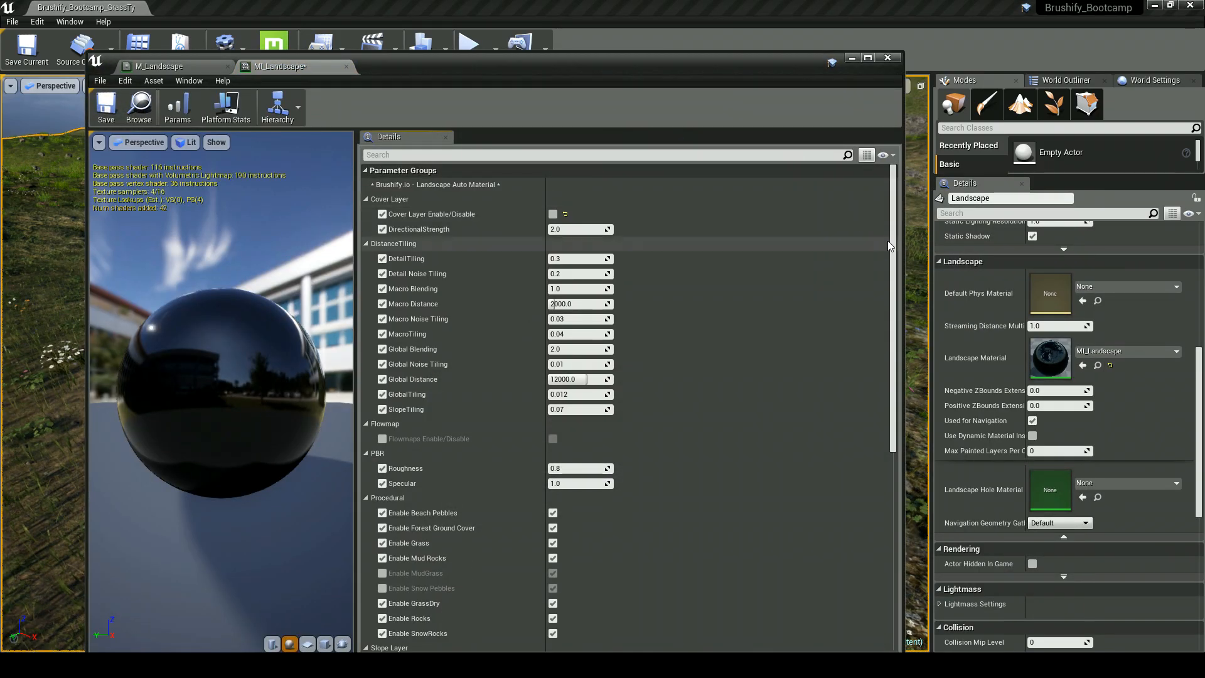
Step: Narrow the MI_Landscape editor beside the level view and enable the override for its Enable MudGrass parameter
{"action": "left_click_drag", "start_coordinate": [902, 257], "coordinate": [489, 257]}
{"action": "left_click_drag", "start_coordinate": [376, 67], "coordinate": [264, 59]}
{"action": "right_click_drag", "start_coordinate": [627, 314], "coordinate": [652, 295]}
{"action": "scroll", "coordinate": [279, 408], "scroll_direction": "down", "scroll_amount": 3}
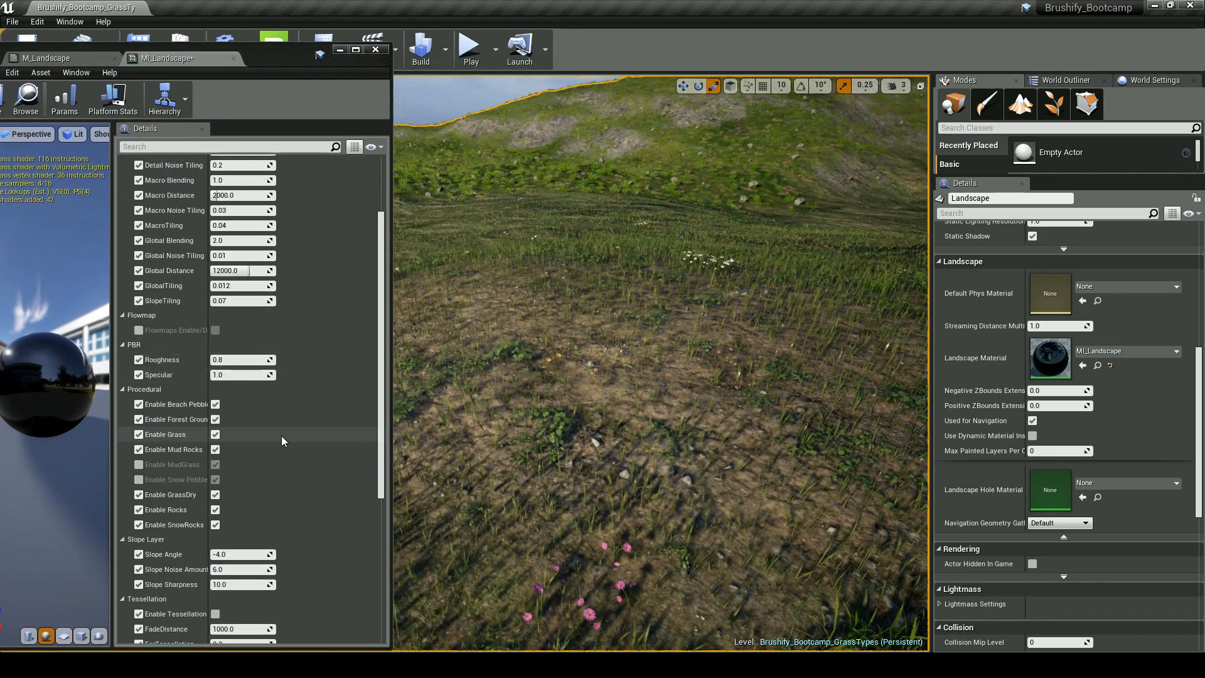
{"action": "left_click", "coordinate": [140, 465]}
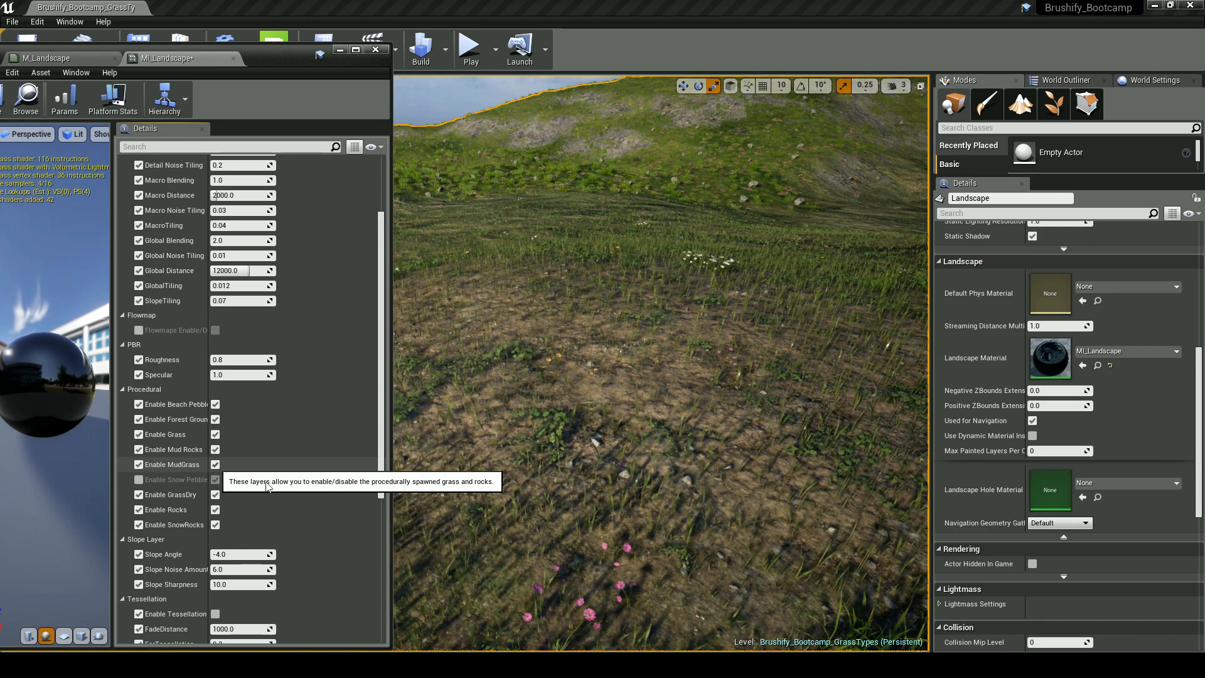
Step: Turn off Enable MudGrass in MI_Landscape and inspect the mud patch in the level
{"action": "left_click", "coordinate": [215, 464]}
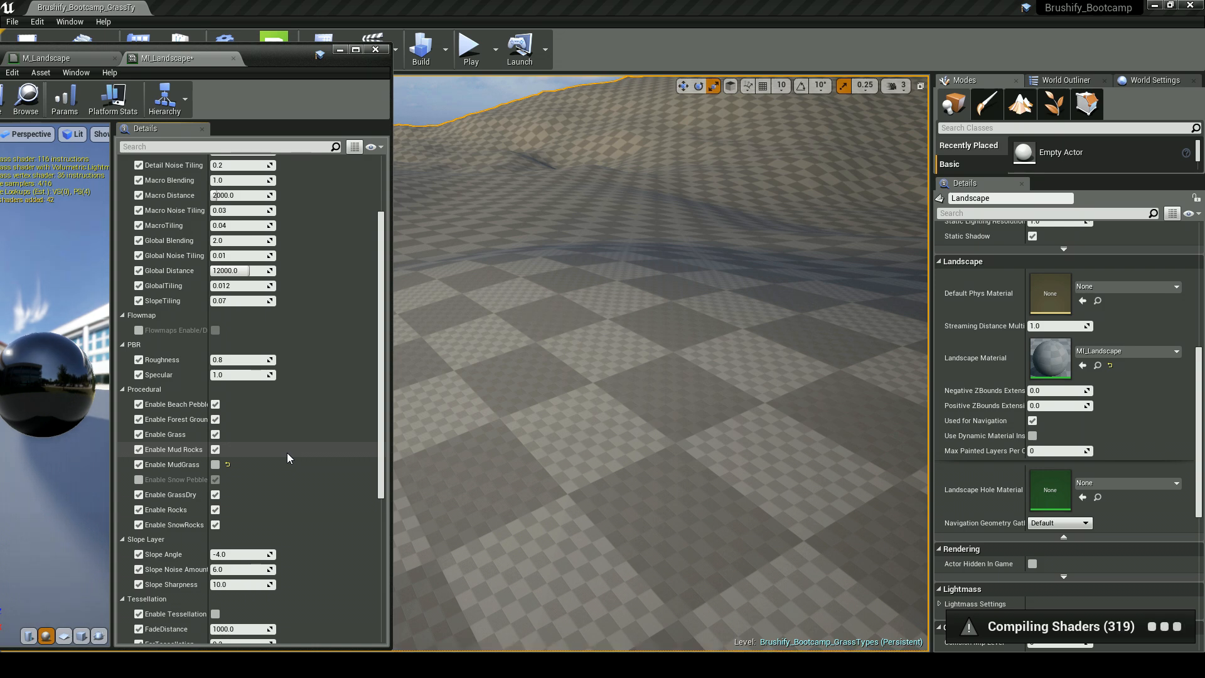
{"action": "left_click_drag", "start_coordinate": [280, 54], "coordinate": [324, 64]}
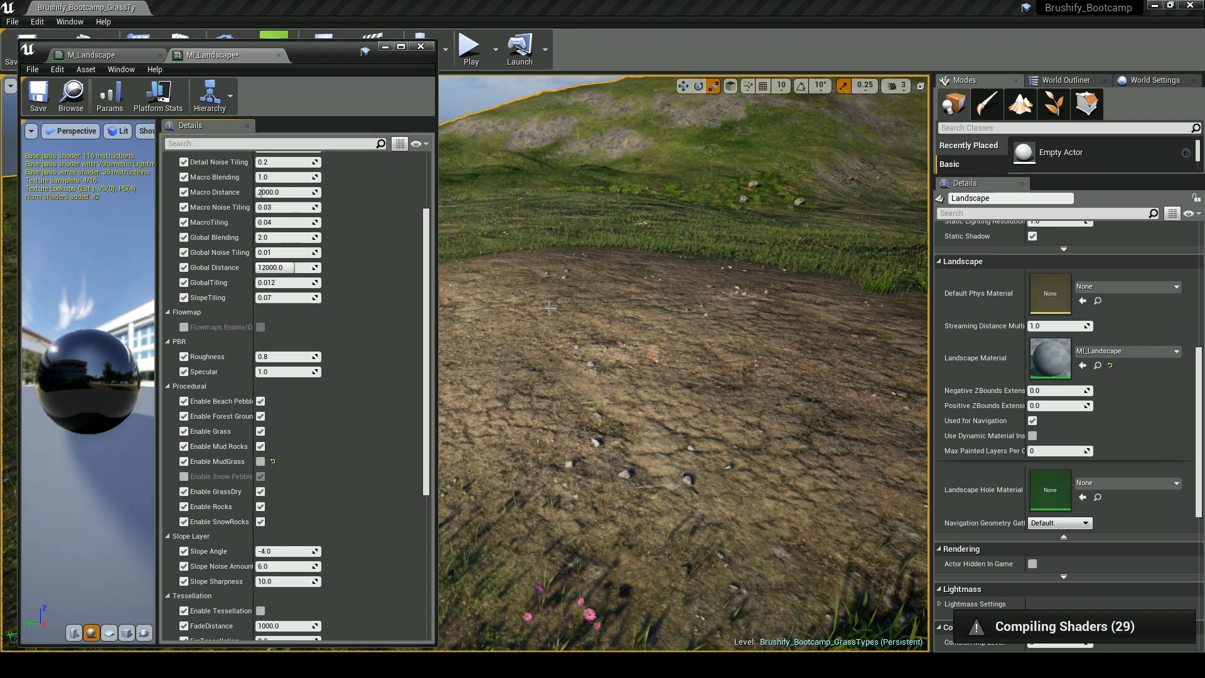
{"action": "right_click_drag", "start_coordinate": [548, 313], "coordinate": [690, 308]}
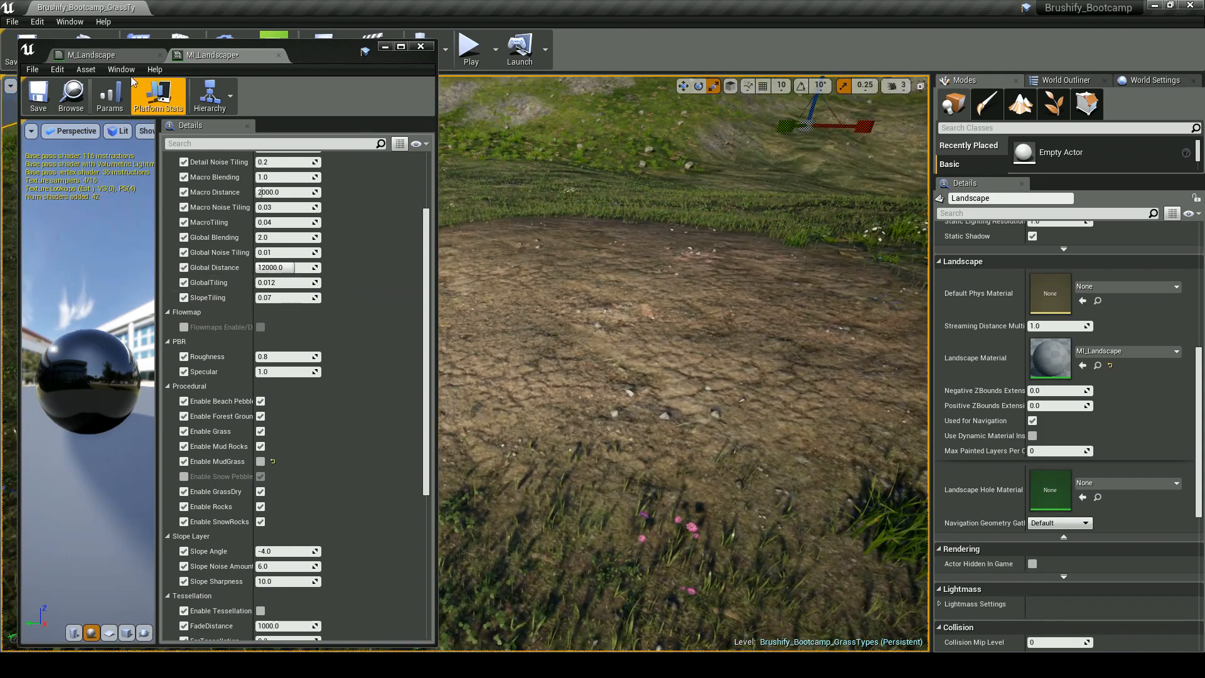
Step: Examine the Enable MudGrass switch parameter's settings in the M_Landscape graph, widening the editor window for a better view
{"action": "left_click", "coordinate": [106, 59]}
{"action": "scroll", "coordinate": [291, 308], "scroll_direction": "down", "scroll_amount": 6}
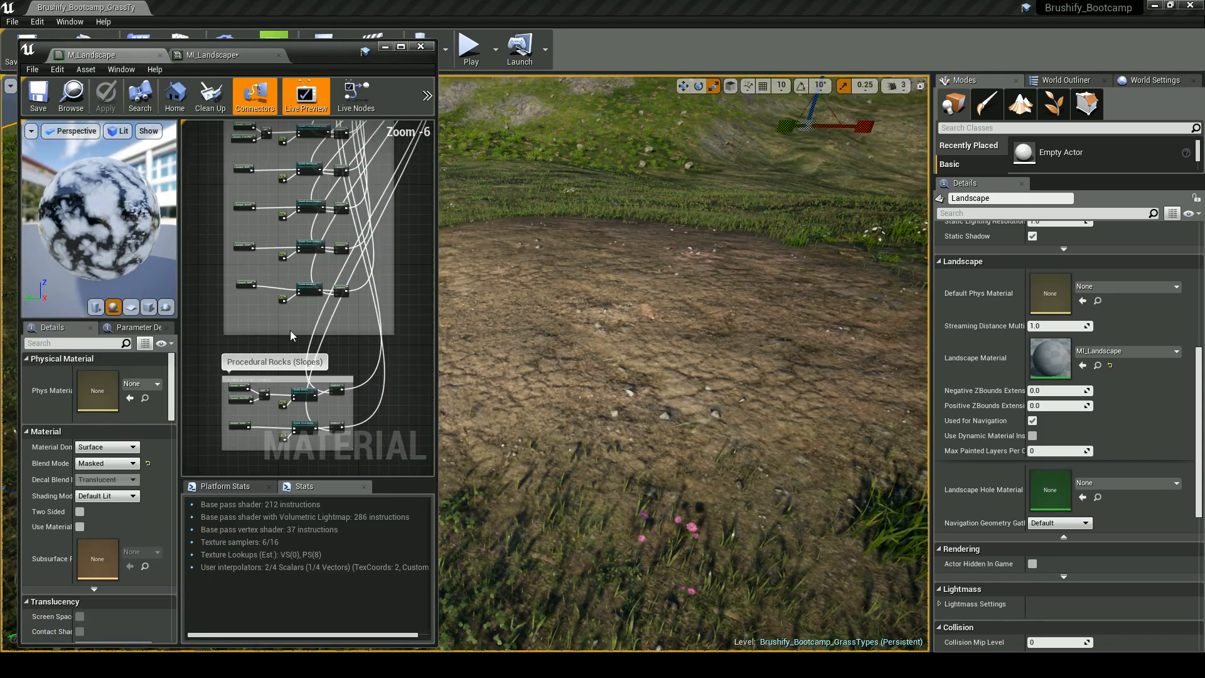
{"action": "scroll", "coordinate": [248, 280], "scroll_direction": "up", "scroll_amount": 4}
{"action": "left_click_drag", "start_coordinate": [436, 340], "coordinate": [604, 343]}
{"action": "scroll", "coordinate": [355, 349], "scroll_direction": "up", "scroll_amount": 3}
{"action": "right_click_drag", "start_coordinate": [358, 352], "coordinate": [491, 364]}
{"action": "scroll", "coordinate": [432, 363], "scroll_direction": "down", "scroll_amount": 2}
{"action": "left_click_drag", "start_coordinate": [306, 322], "coordinate": [313, 322]}
{"action": "right_click_drag", "start_coordinate": [491, 338], "coordinate": [439, 317]}
{"action": "left_click", "coordinate": [439, 317]}
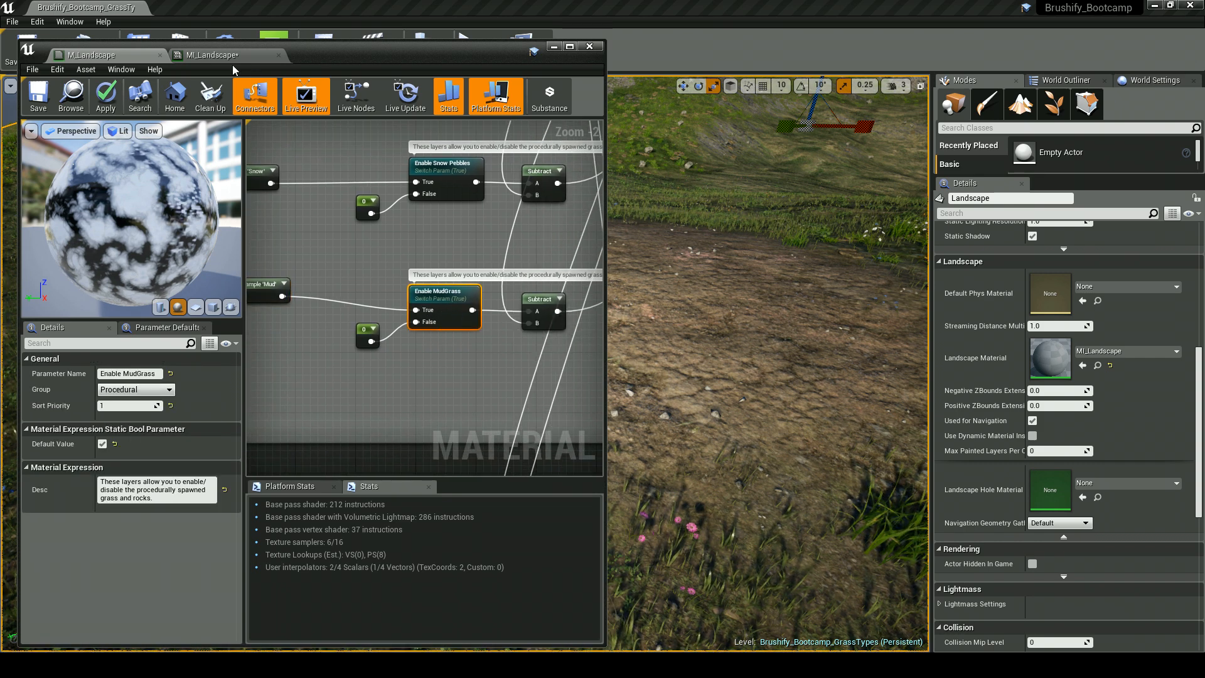
Step: Compare the MudGrass switch in MI_Landscape with its M_Landscape network, following its connection to the Grass output node
{"action": "left_click", "coordinate": [228, 55]}
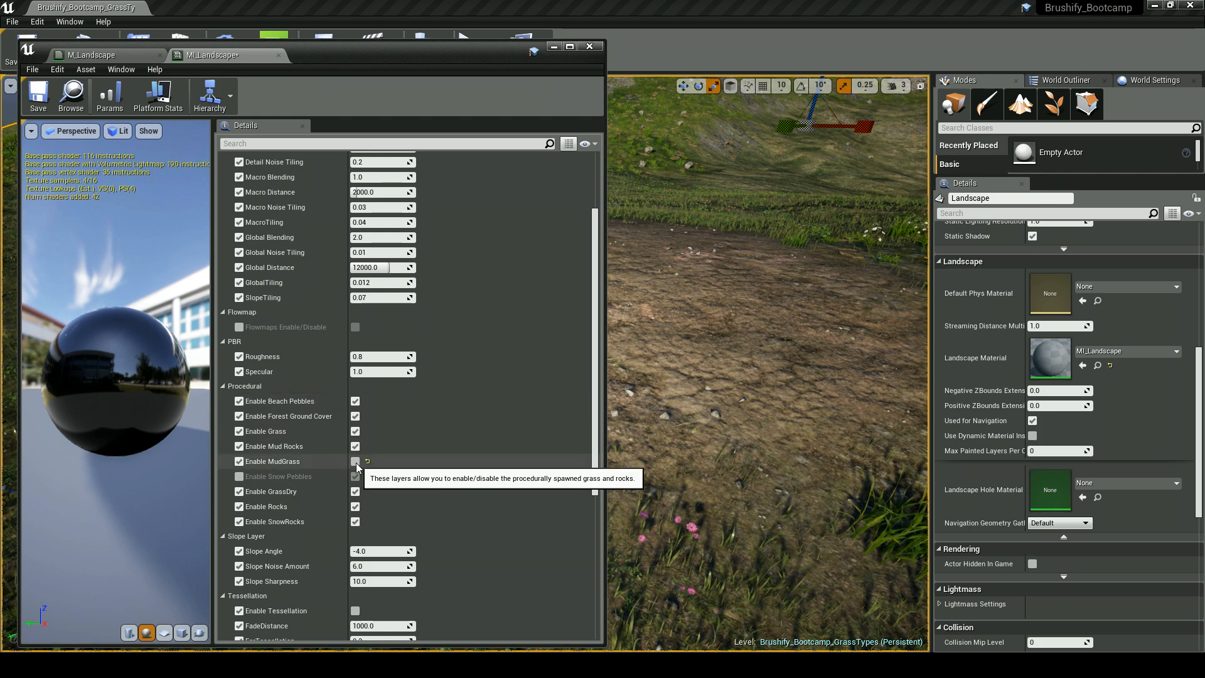
{"action": "left_click", "coordinate": [110, 59]}
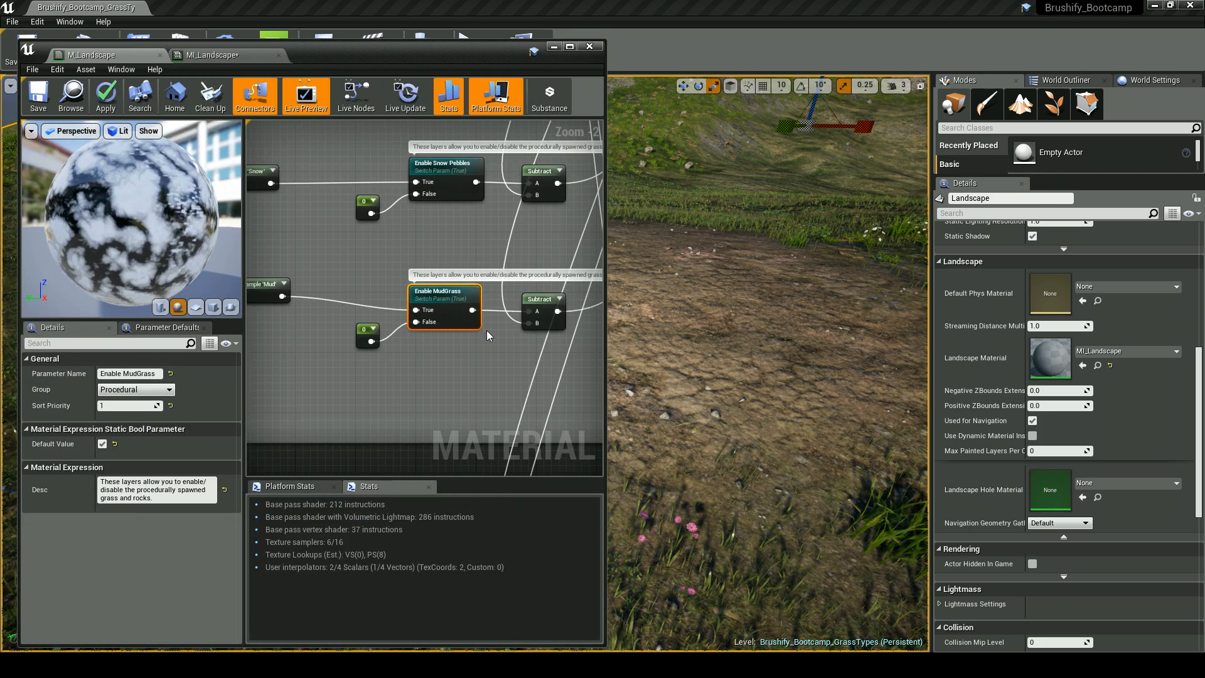
{"action": "right_click_drag", "start_coordinate": [488, 336], "coordinate": [411, 357]}
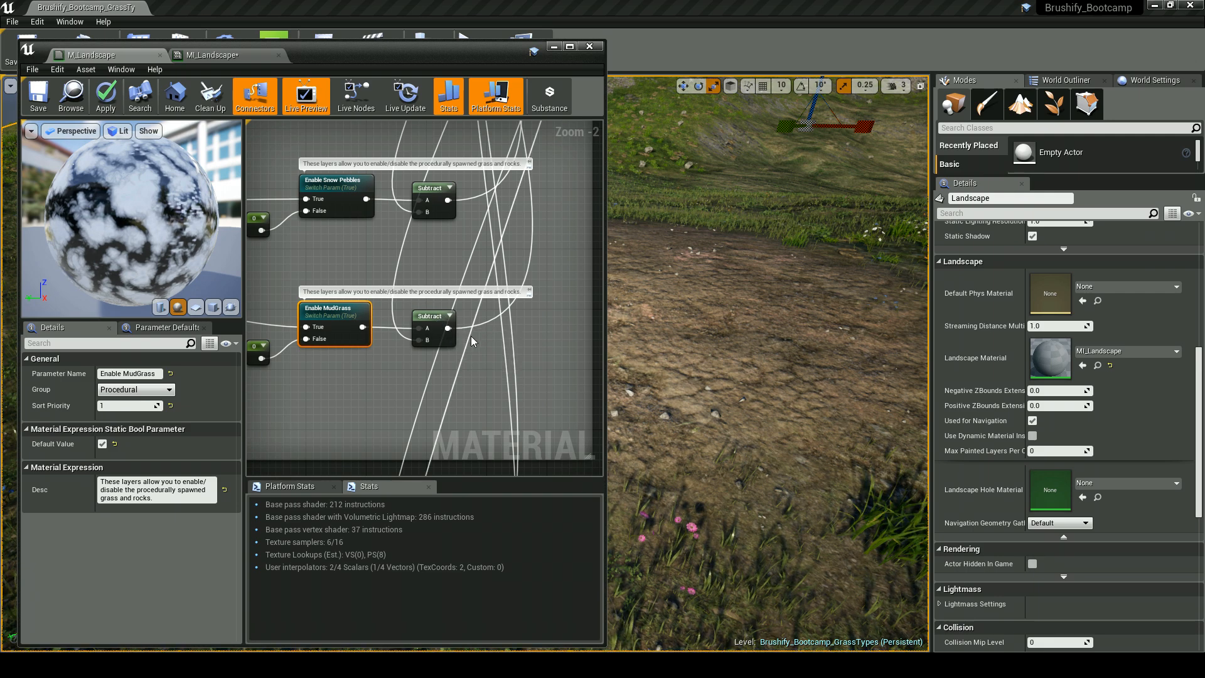
{"action": "right_click_drag", "start_coordinate": [475, 337], "coordinate": [463, 352]}
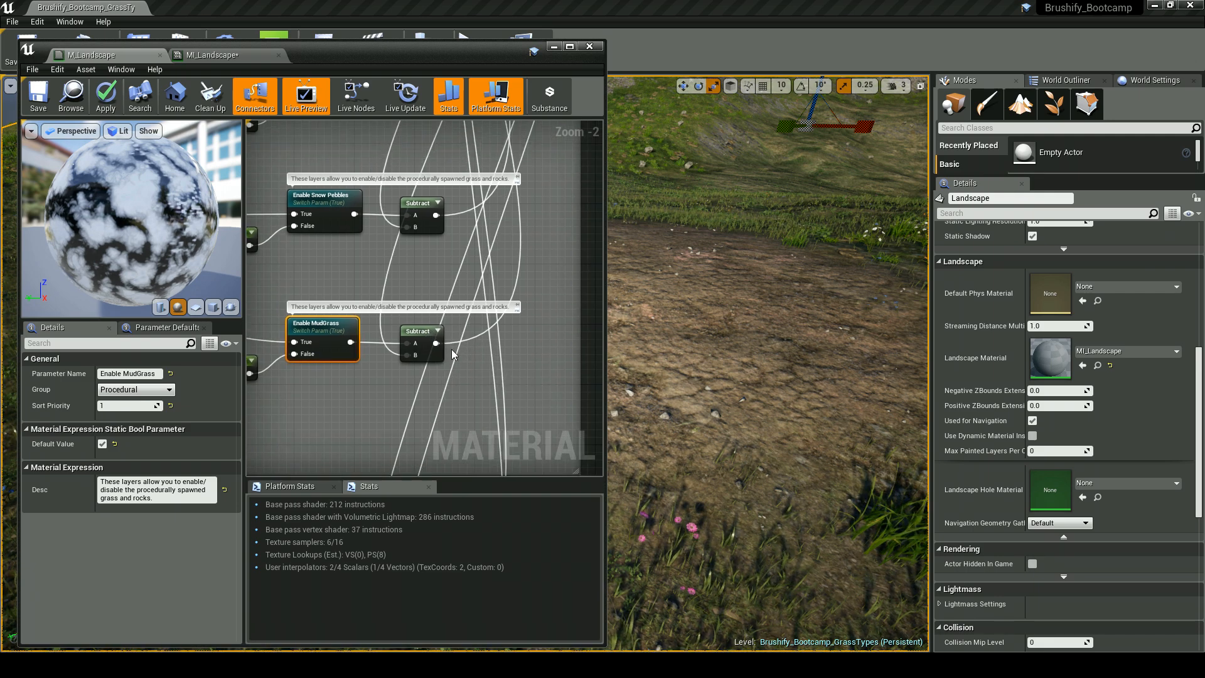
{"action": "scroll", "coordinate": [512, 308], "scroll_direction": "down", "scroll_amount": 3}
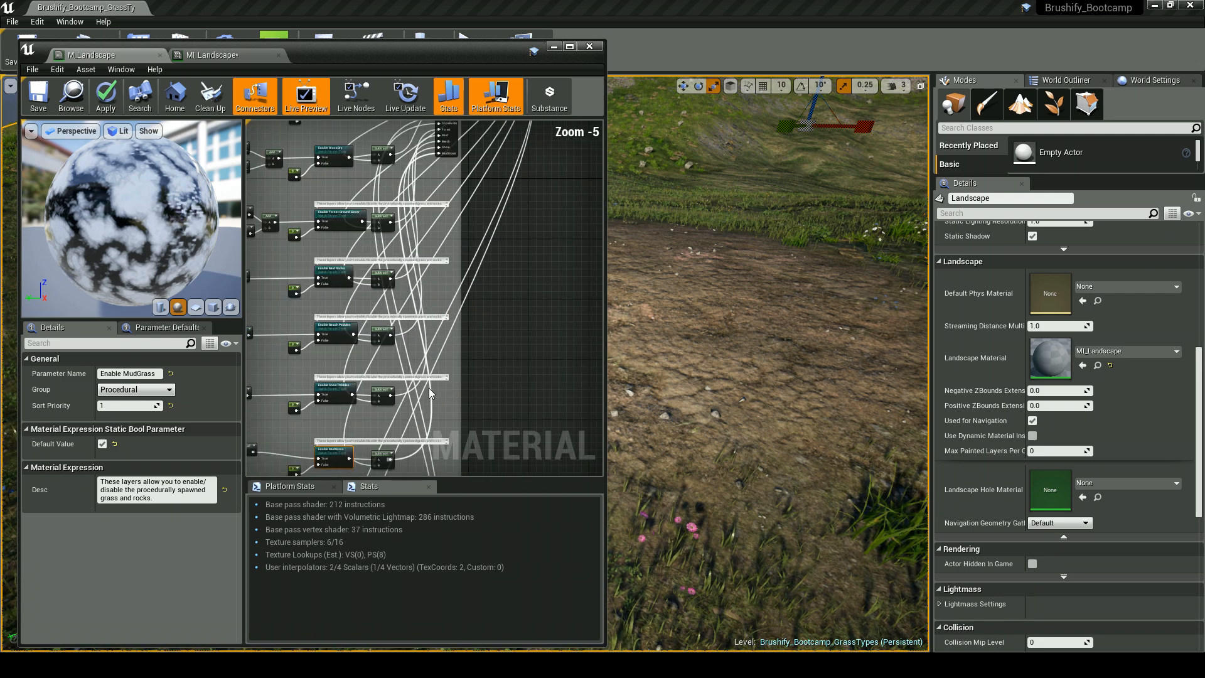
{"action": "scroll", "coordinate": [439, 144], "scroll_direction": "up", "scroll_amount": 6}
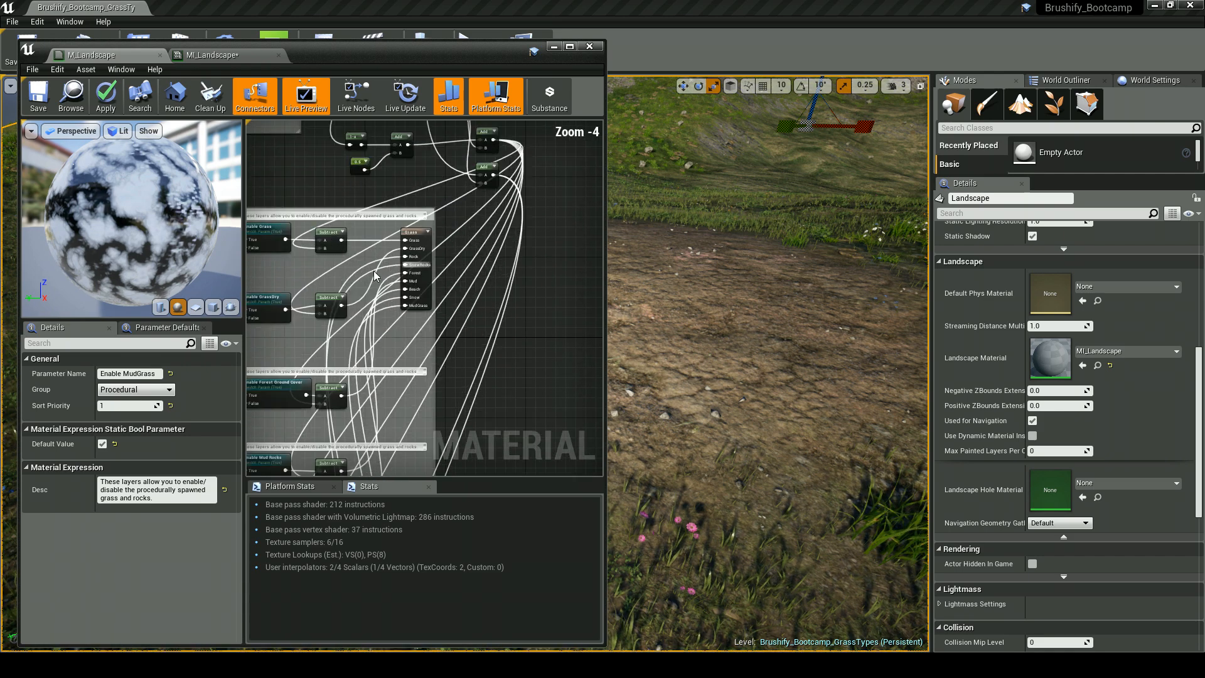
{"action": "left_click", "coordinate": [460, 303]}
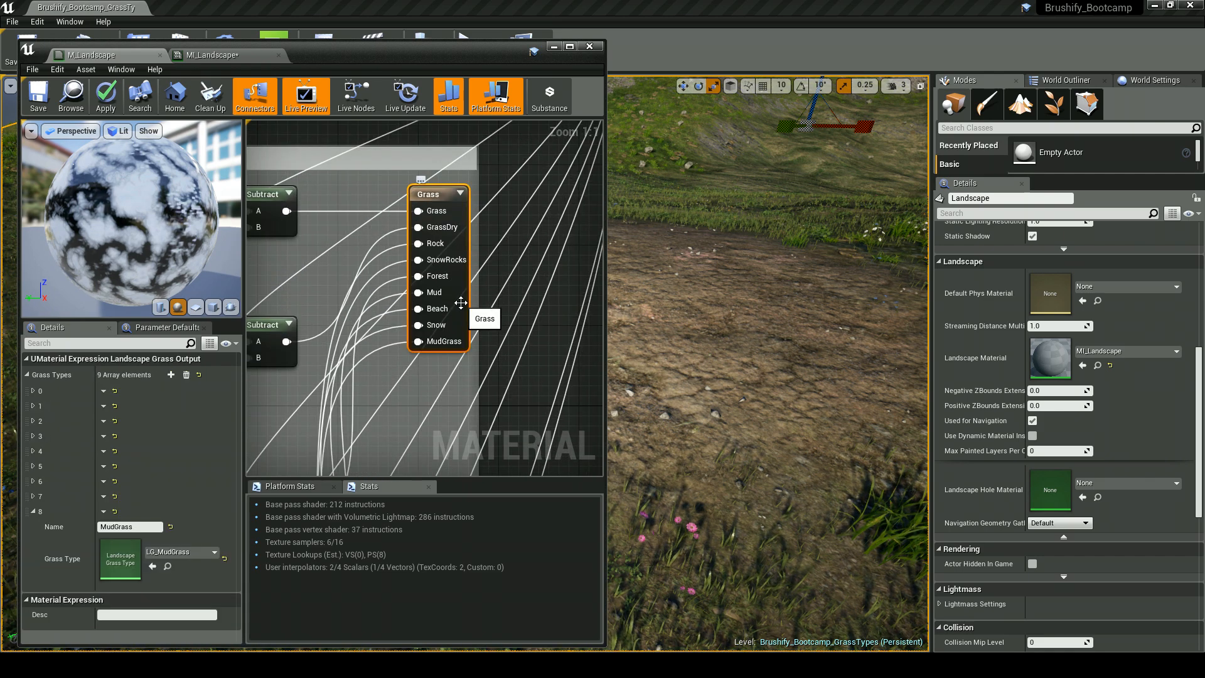
Step: Open the LG_MudGrass asset assigned to the MudGrass element and review the settings of grass variety 0
{"action": "left_click", "coordinate": [167, 566]}
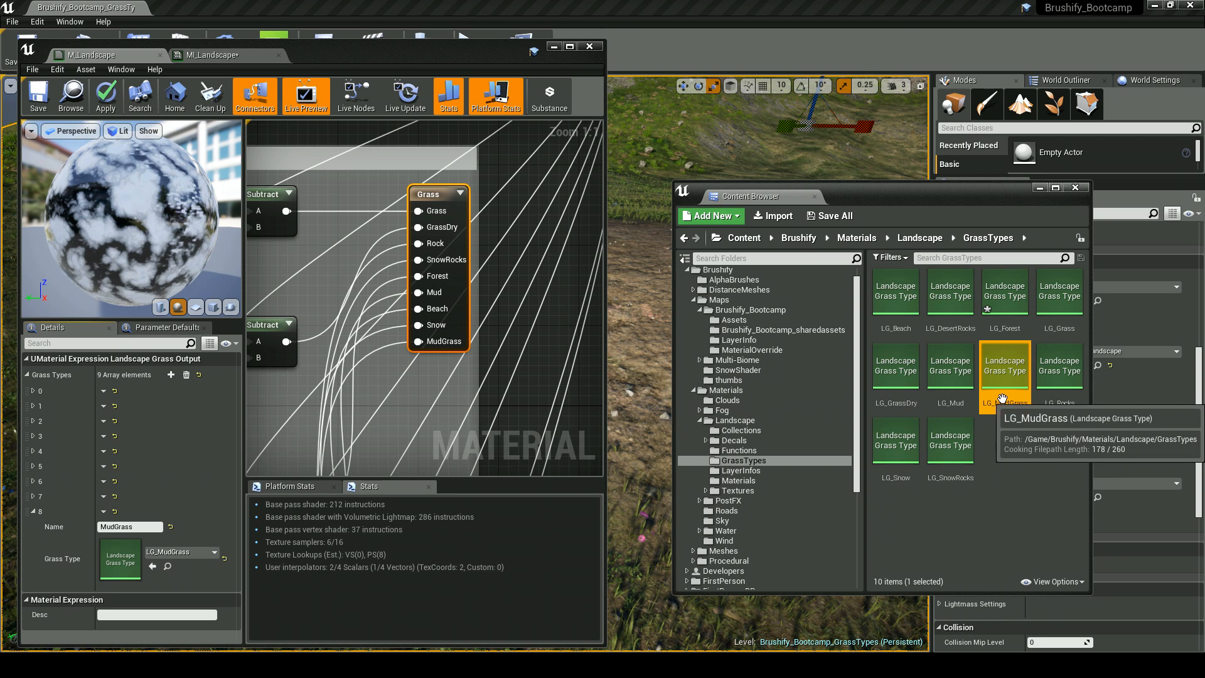
{"action": "double_click", "coordinate": [1002, 394]}
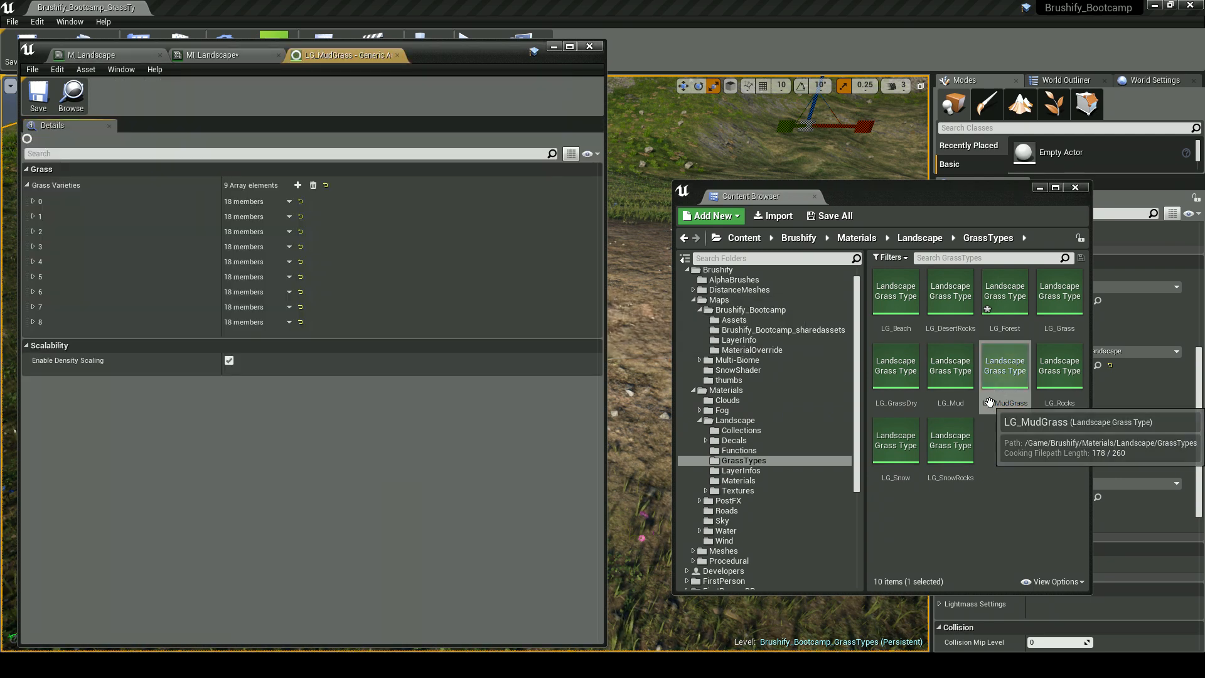
{"action": "left_click", "coordinate": [34, 202]}
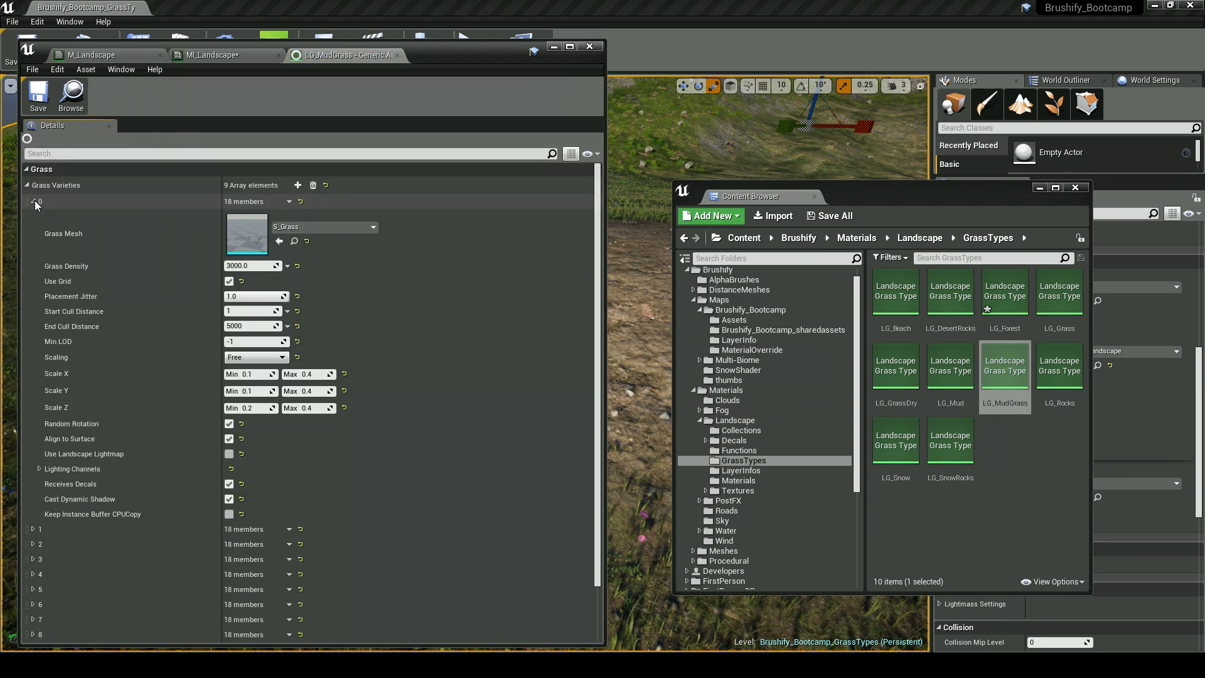
{"action": "scroll", "coordinate": [139, 310], "scroll_direction": "down", "scroll_amount": 3}
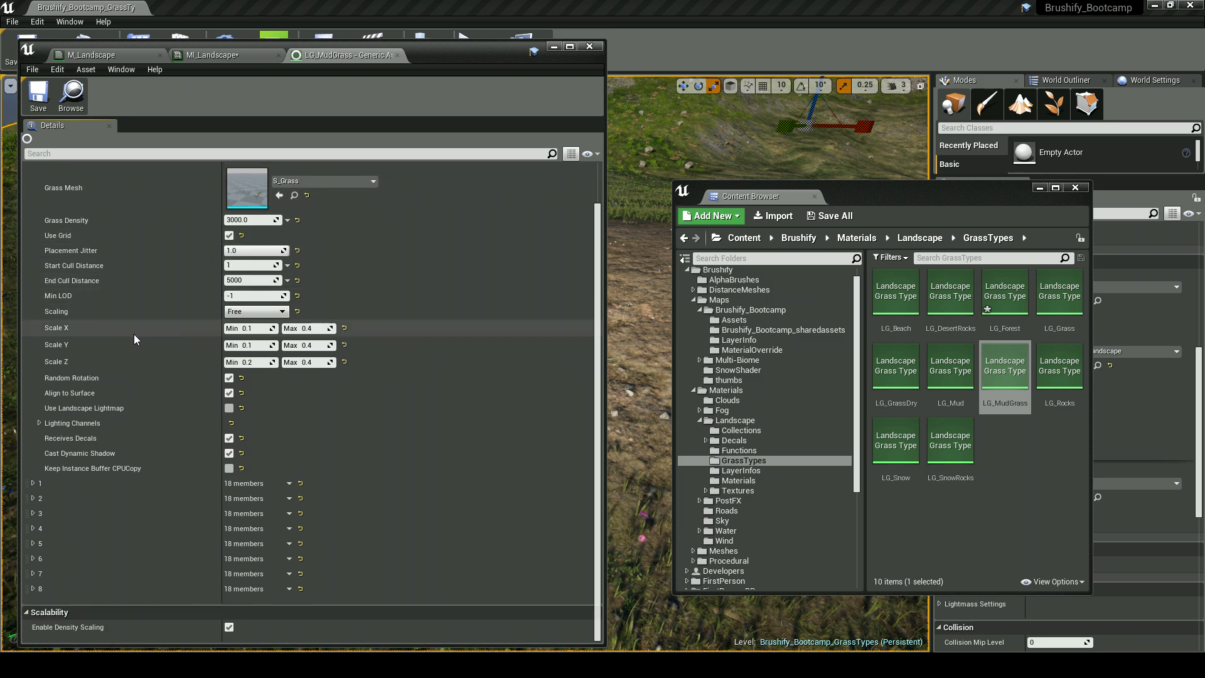
{"action": "scroll", "coordinate": [128, 358], "scroll_direction": "up", "scroll_amount": 3}
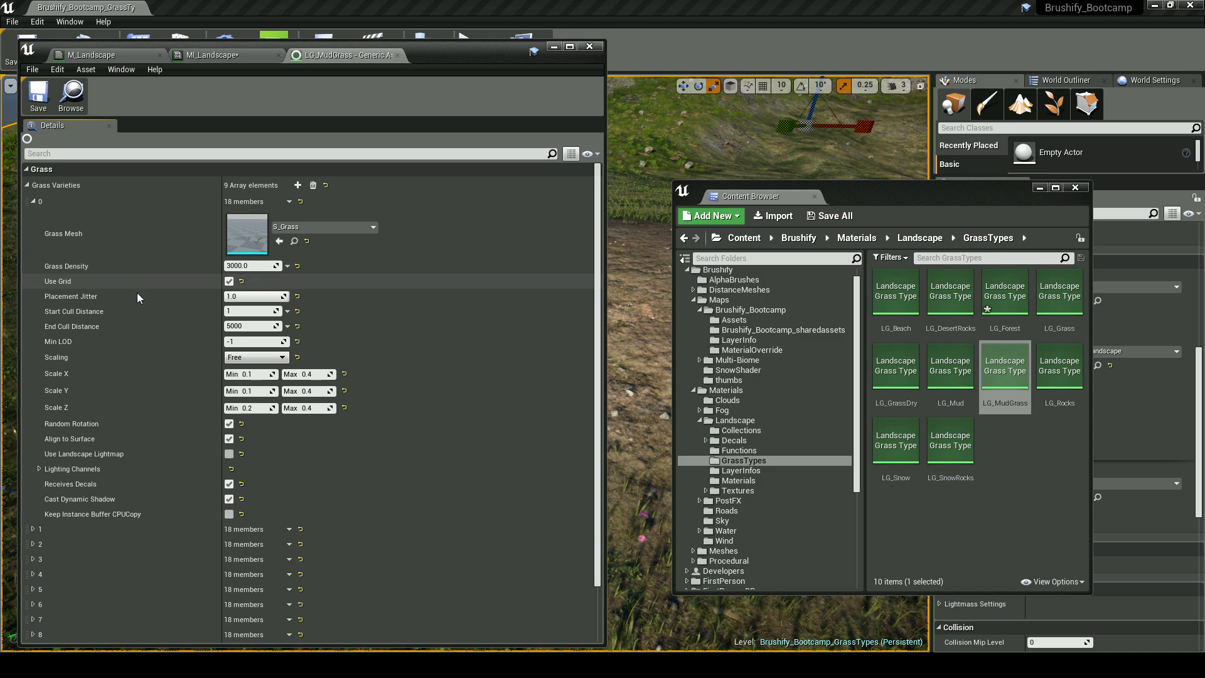
{"action": "scroll", "coordinate": [125, 514], "scroll_direction": "down", "scroll_amount": 3}
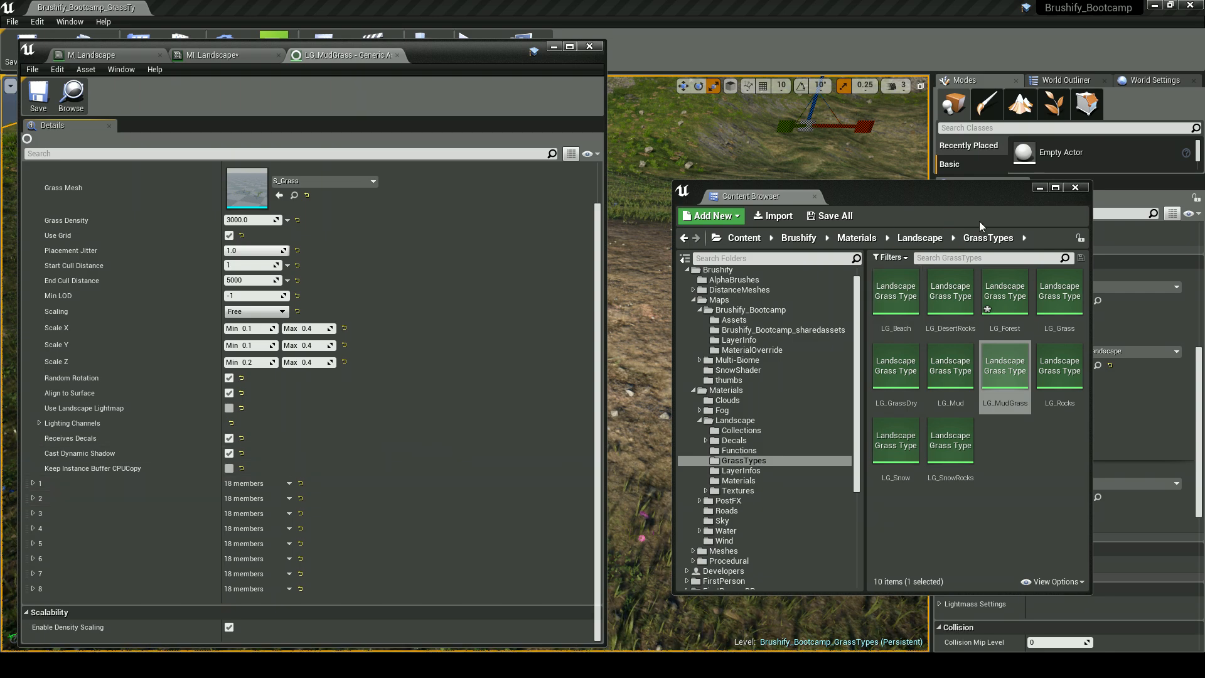
Step: Uncover the level view and turn Enable MudGrass back on in MI_Landscape
{"action": "left_click", "coordinate": [1039, 188]}
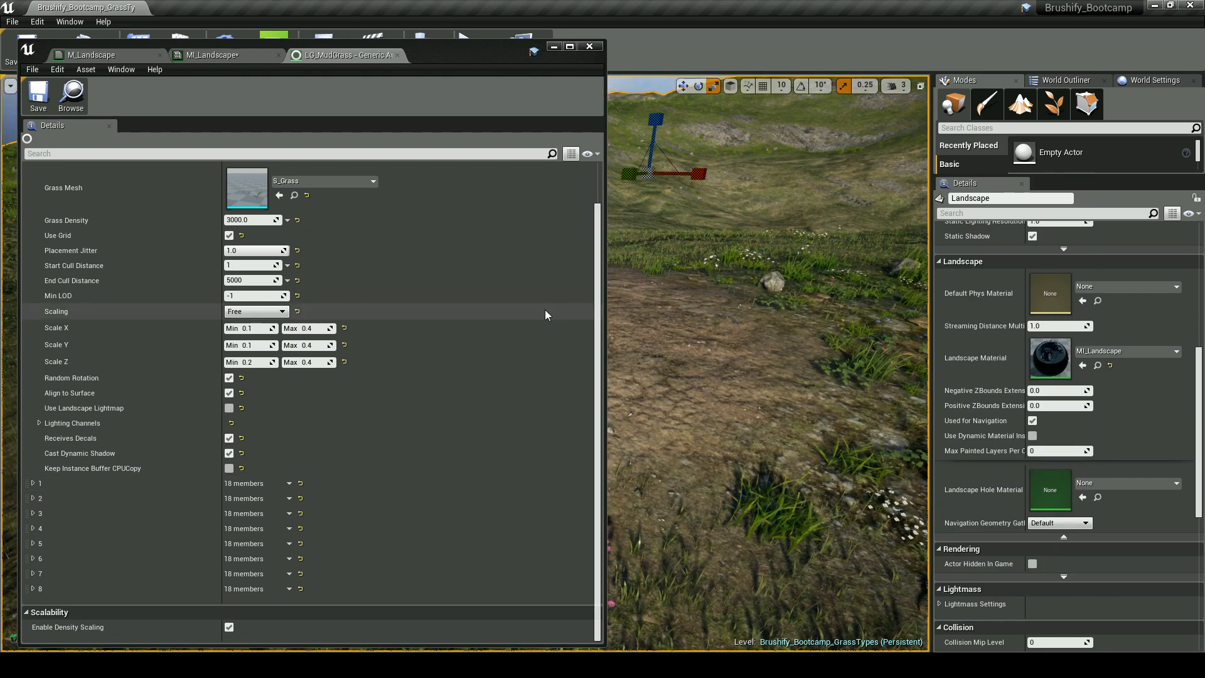
{"action": "scroll", "coordinate": [543, 302], "scroll_direction": "up", "scroll_amount": 2}
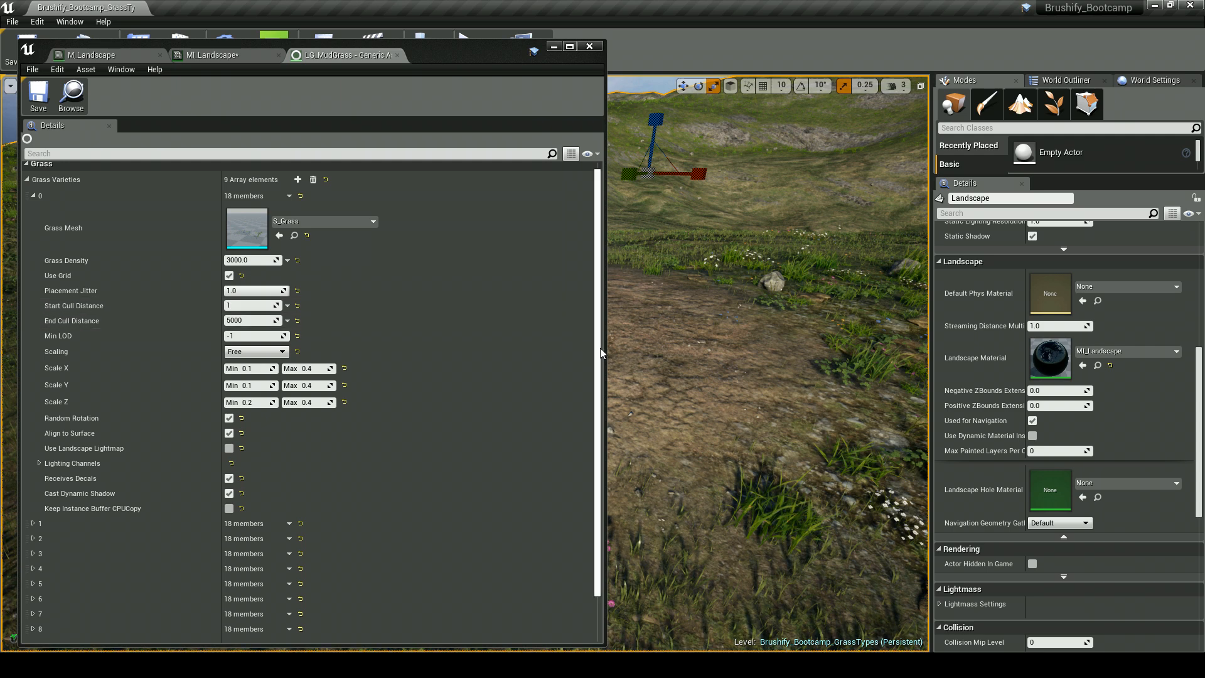
{"action": "left_click_drag", "start_coordinate": [604, 355], "coordinate": [405, 231]}
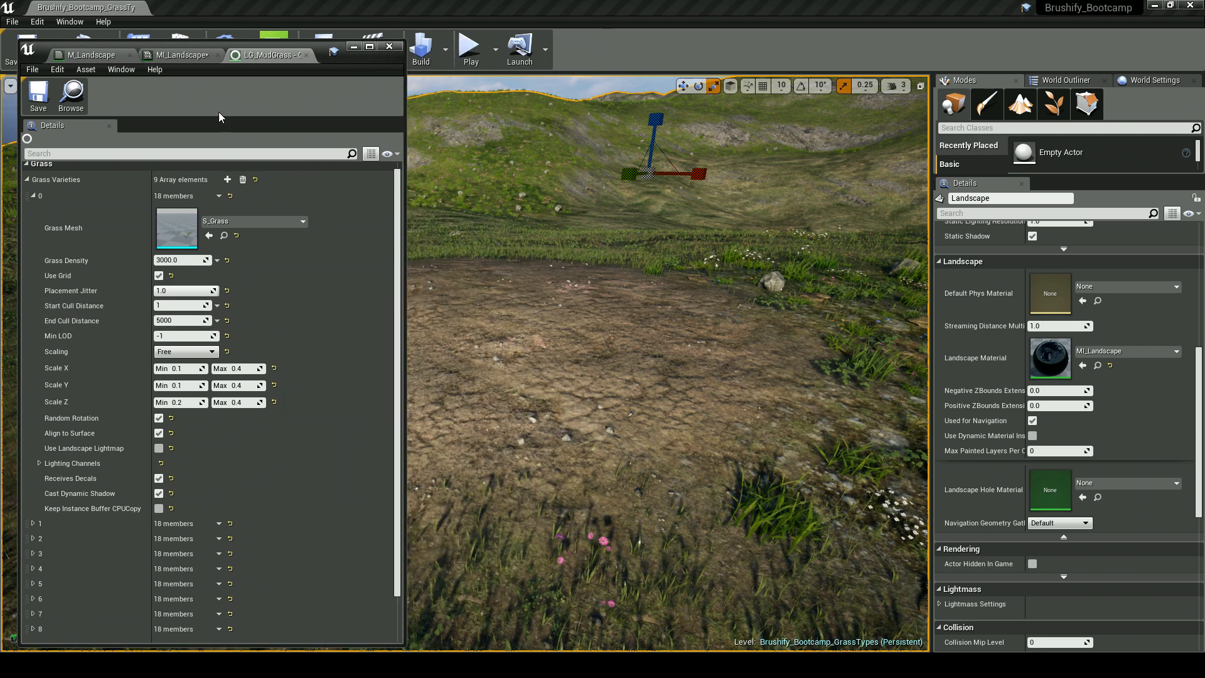
{"action": "left_click", "coordinate": [157, 56]}
{"action": "scroll", "coordinate": [244, 439], "scroll_direction": "down", "scroll_amount": 3}
{"action": "left_click", "coordinate": [242, 442]}
{"action": "left_click", "coordinate": [242, 442]}
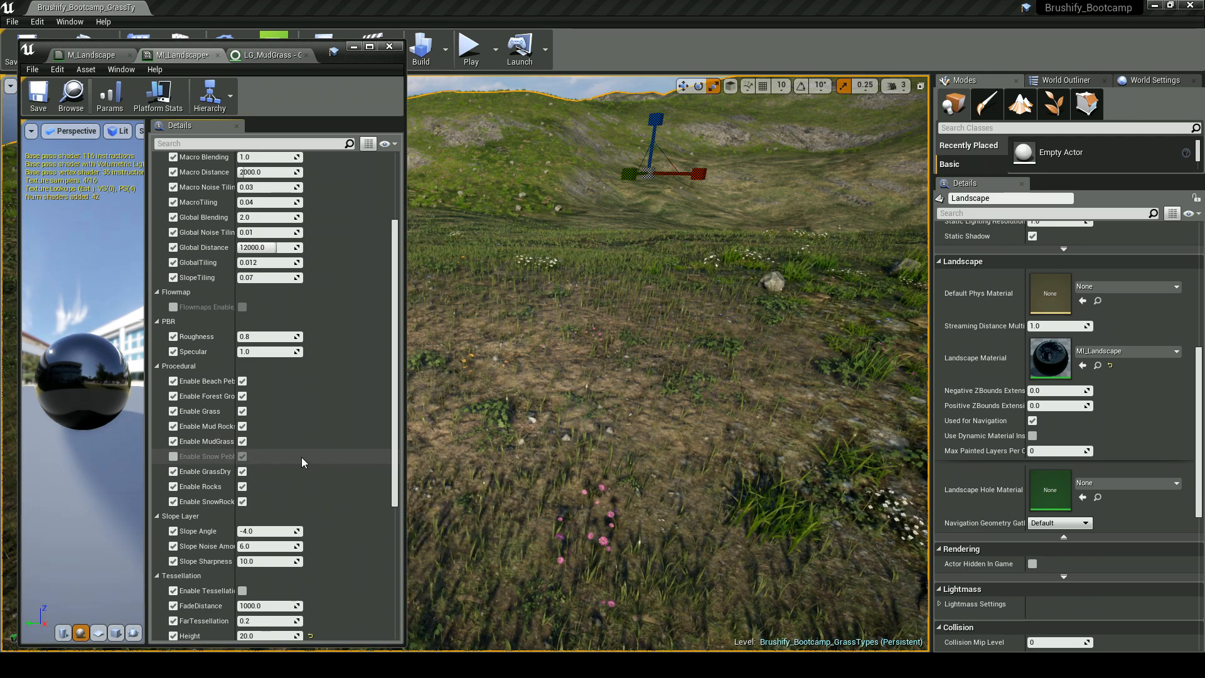
Step: Show the LG_MudGrass asset beside the level view and locate variety 0's grass mesh in the Content Browser
{"action": "left_click", "coordinate": [266, 55]}
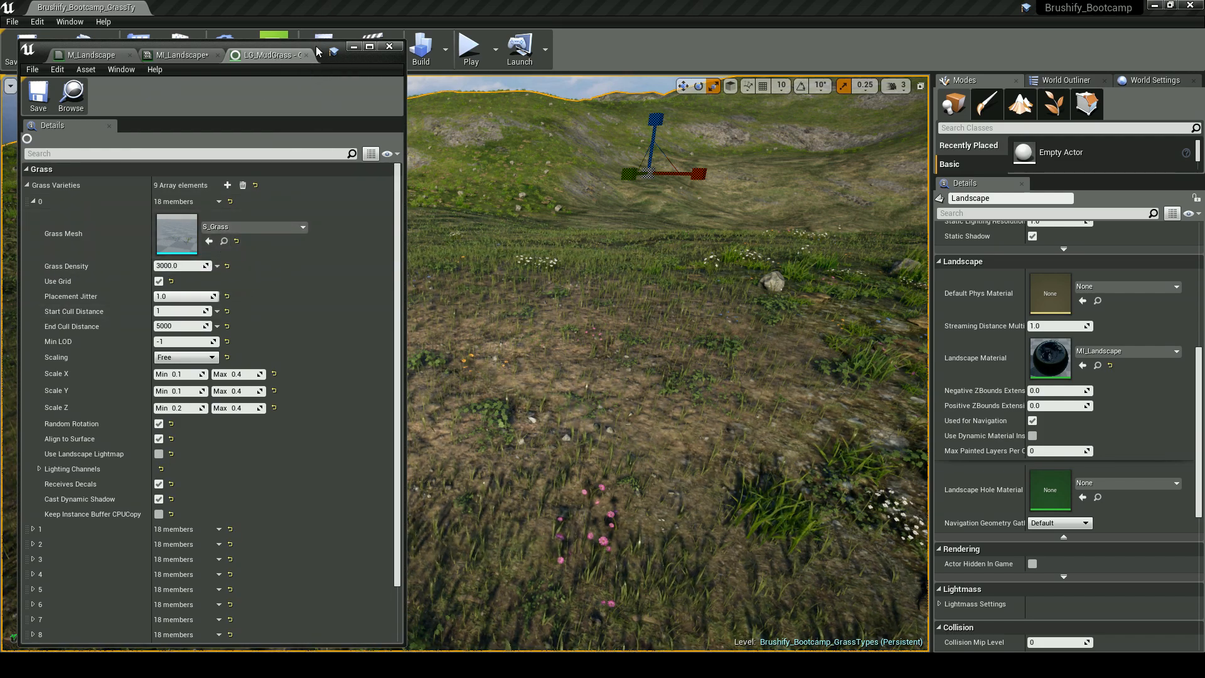
{"action": "left_click_drag", "start_coordinate": [317, 51], "coordinate": [970, 56]}
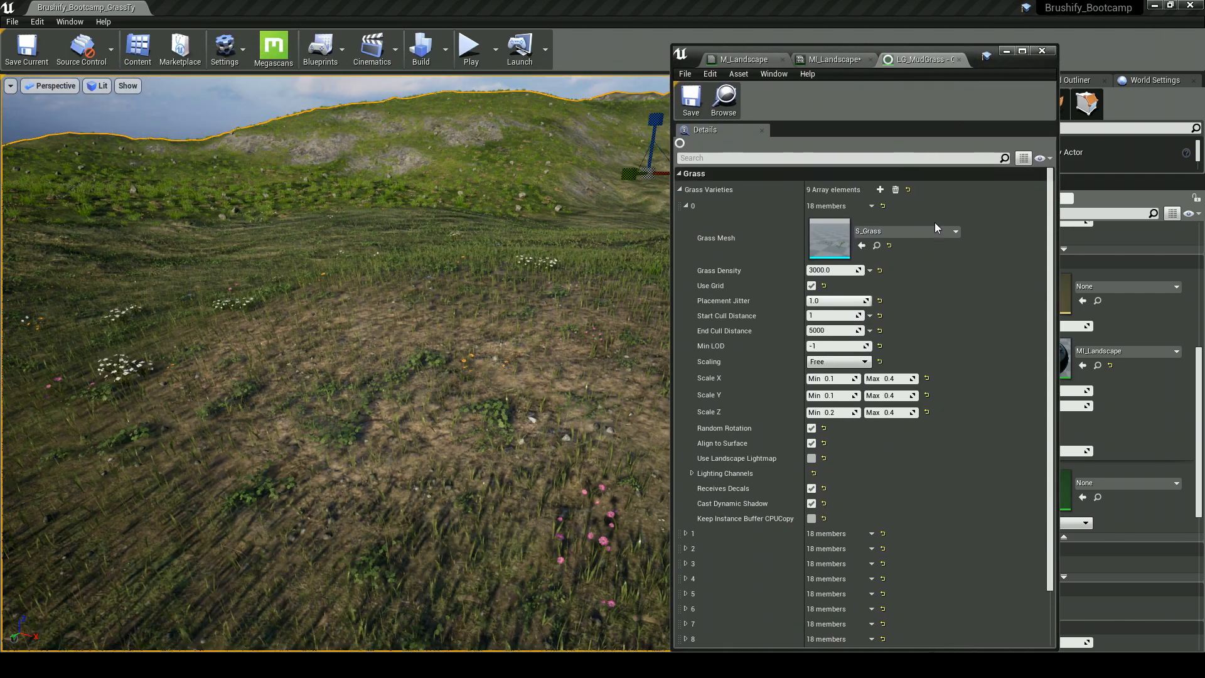
{"action": "left_click", "coordinate": [878, 247]}
{"action": "left_click_drag", "start_coordinate": [856, 190], "coordinate": [348, 194]}
{"action": "scroll", "coordinate": [280, 435], "scroll_direction": "down", "scroll_amount": 2}
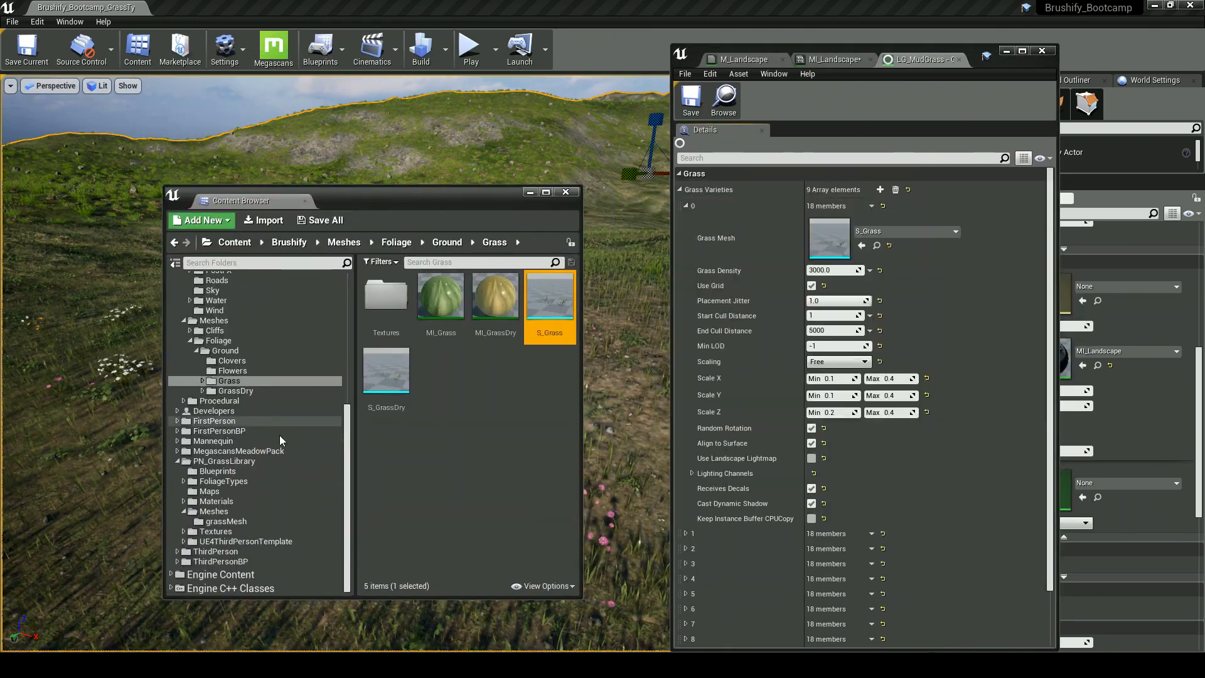
Step: Open the Clovers_02 folder of MegascansMeadowPack and arrange the Content Browser and asset editor so the landscape stays visible between them
{"action": "scroll", "coordinate": [260, 480], "scroll_direction": "up", "scroll_amount": 3}
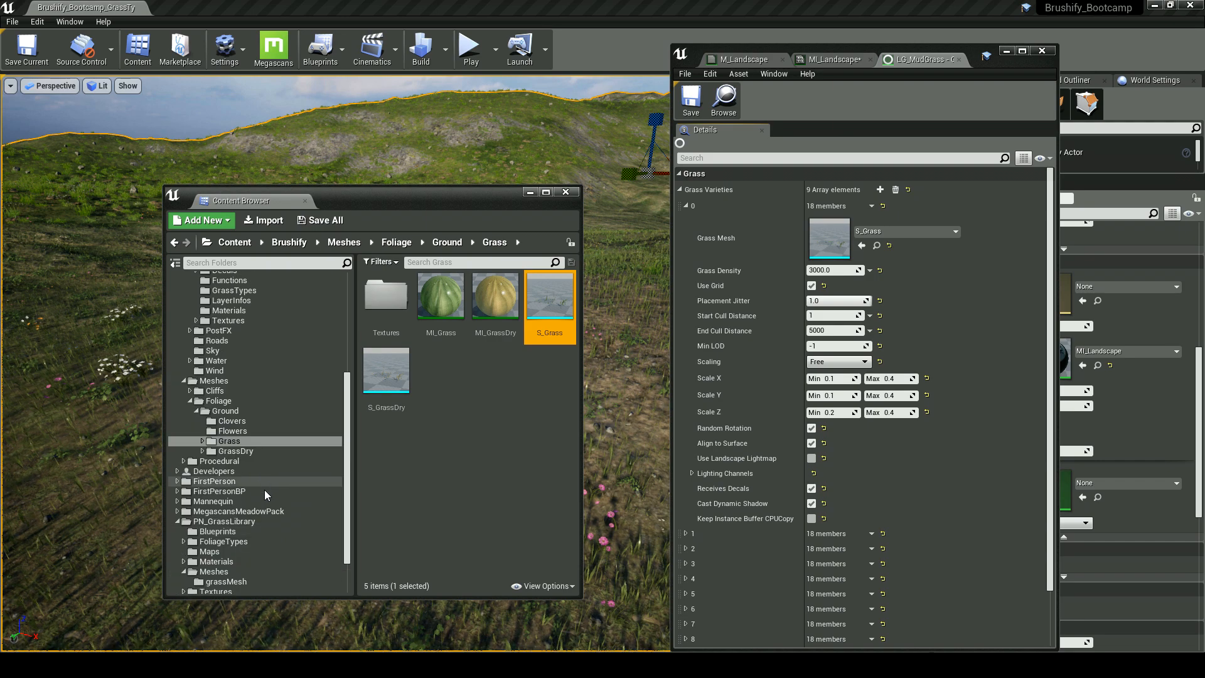
{"action": "left_click", "coordinate": [242, 510]}
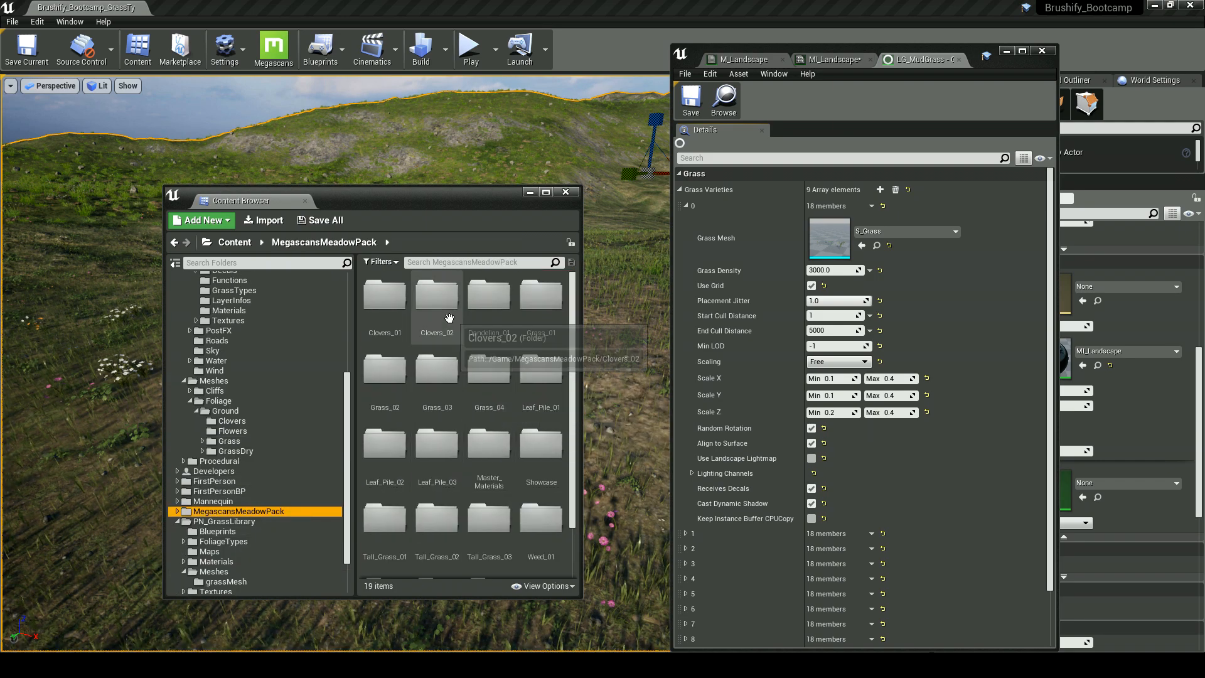
{"action": "double_click", "coordinate": [436, 295]}
{"action": "left_click_drag", "start_coordinate": [444, 196], "coordinate": [271, 189]}
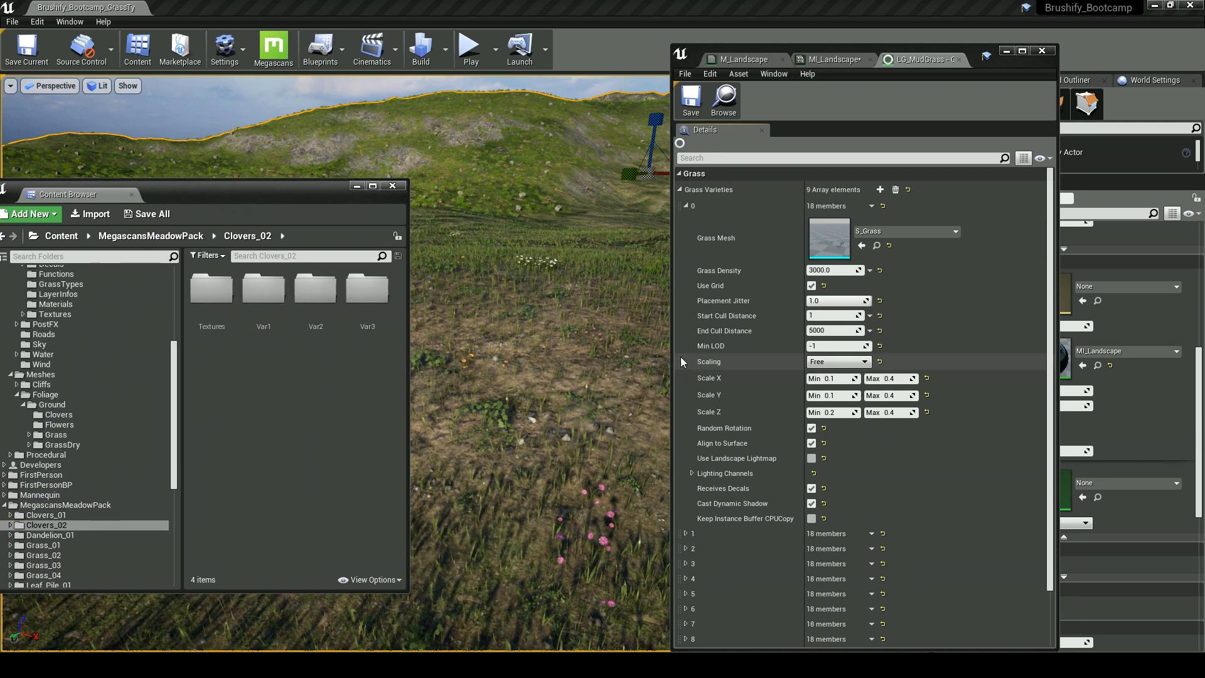
{"action": "left_click_drag", "start_coordinate": [974, 57], "coordinate": [1077, 42]}
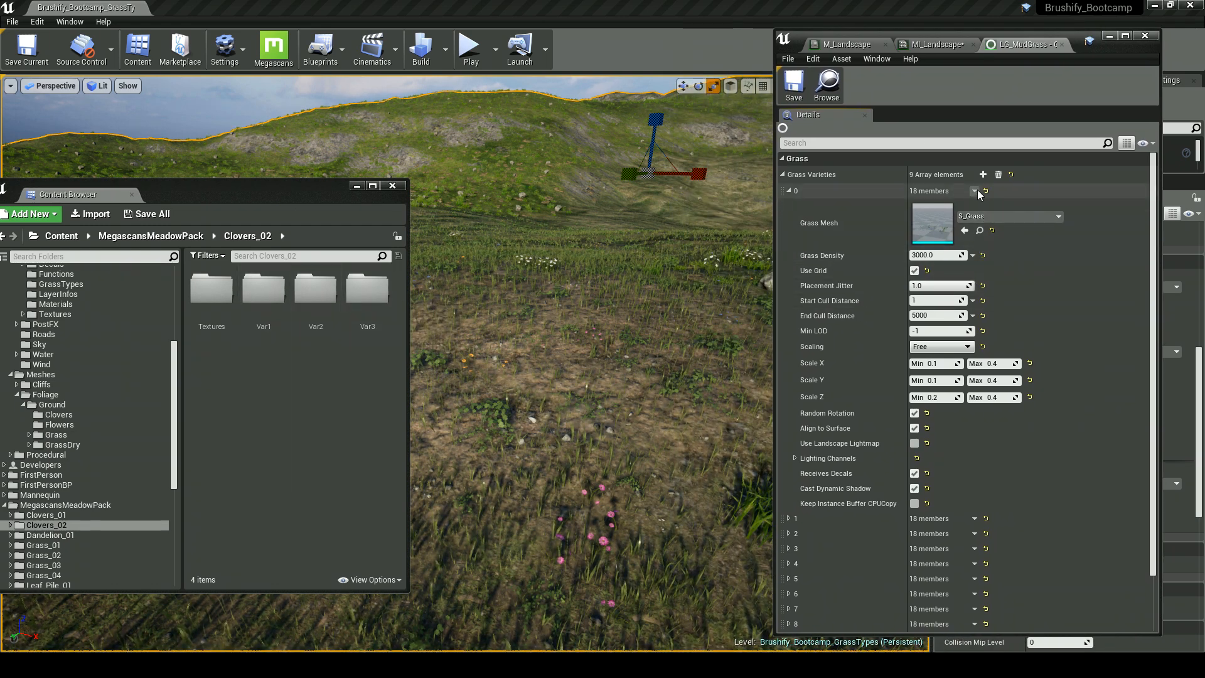
Step: Delete every grass variety from LG_MudGrass except the S_Flowers_01_Small one, and expand that remaining entry
{"action": "left_click", "coordinate": [992, 216]}
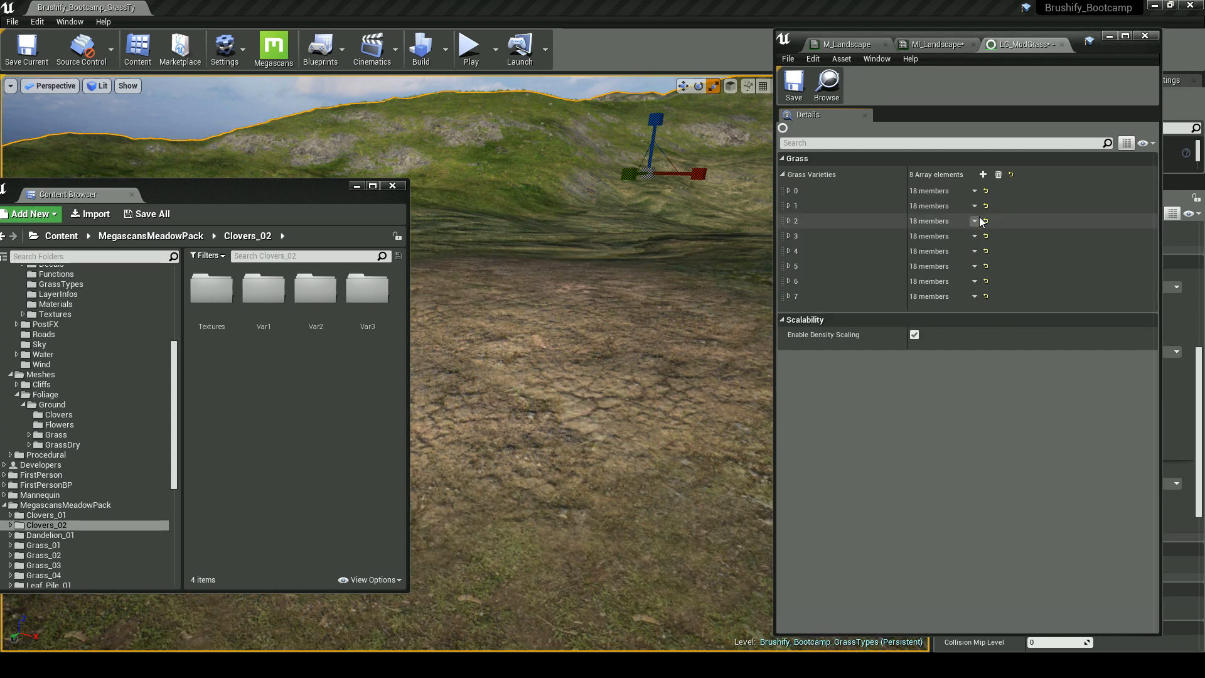
{"action": "left_click", "coordinate": [789, 206]}
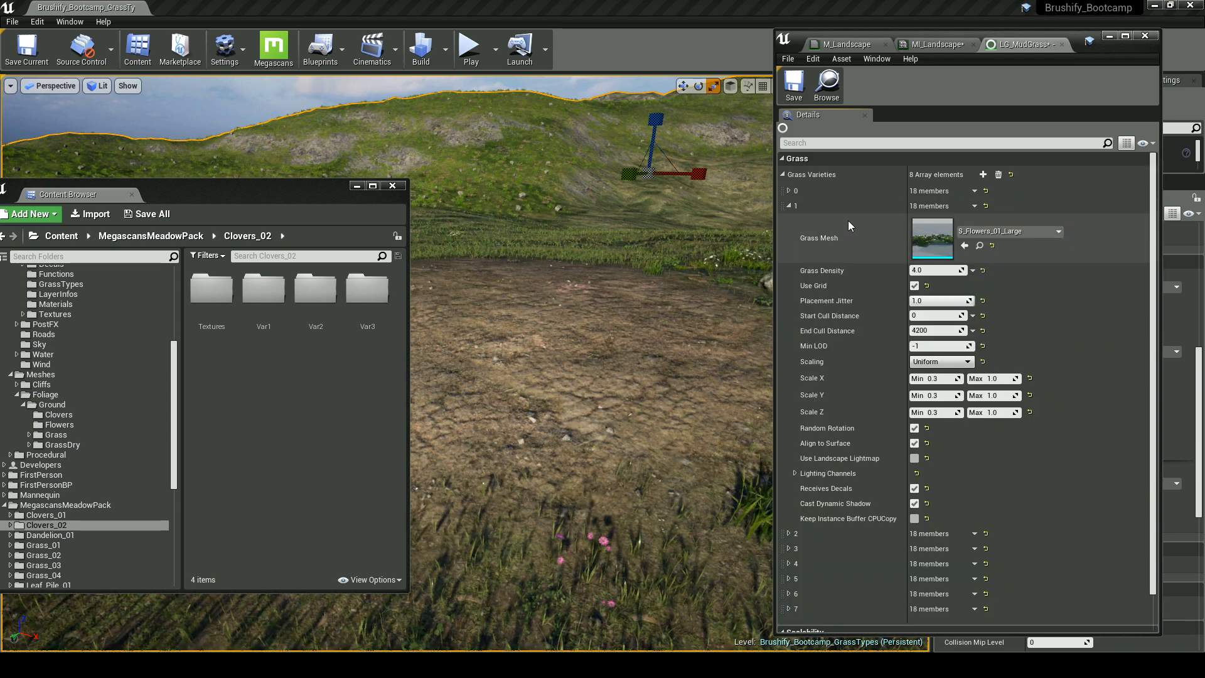
{"action": "left_click", "coordinate": [974, 209]}
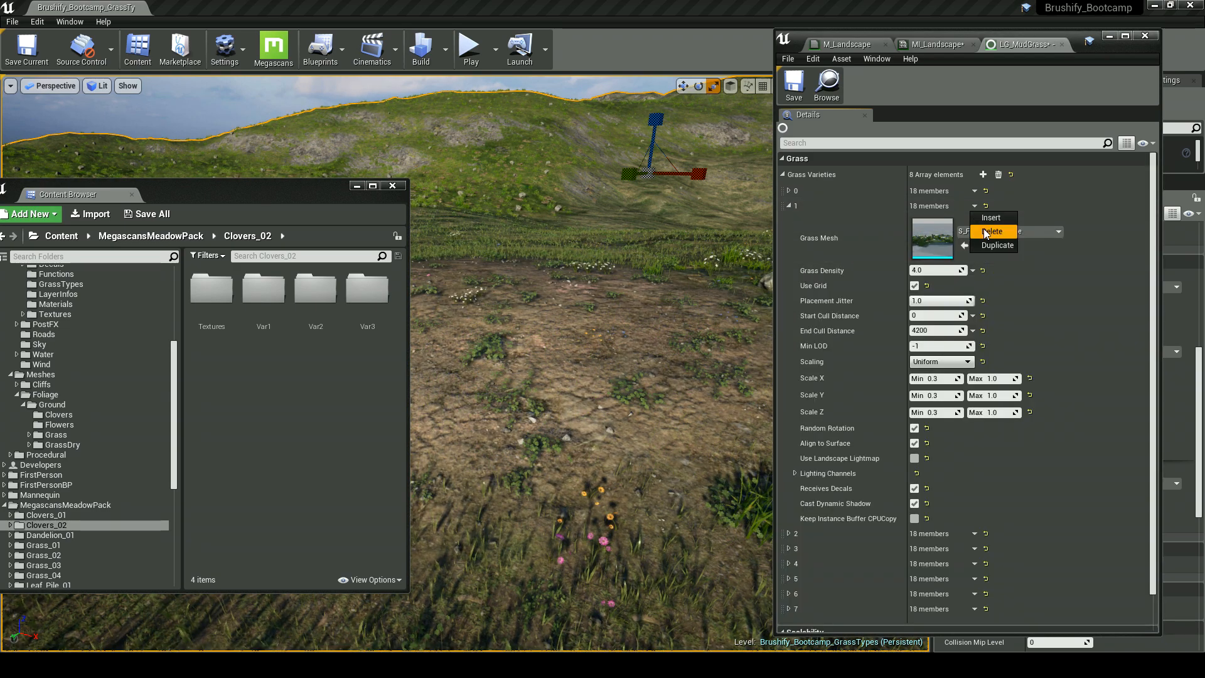
{"action": "left_click", "coordinate": [984, 230]}
{"action": "left_click", "coordinate": [973, 208]}
{"action": "left_click", "coordinate": [984, 229]}
{"action": "left_click", "coordinate": [973, 208]}
{"action": "left_click", "coordinate": [982, 230]}
{"action": "left_click", "coordinate": [974, 208]}
{"action": "left_click", "coordinate": [984, 230]}
{"action": "left_click", "coordinate": [973, 207]}
{"action": "left_click", "coordinate": [982, 230]}
{"action": "left_click", "coordinate": [974, 207]}
{"action": "left_click", "coordinate": [984, 230]}
{"action": "left_click", "coordinate": [975, 207]}
{"action": "left_click", "coordinate": [984, 230]}
{"action": "left_click", "coordinate": [788, 191]}
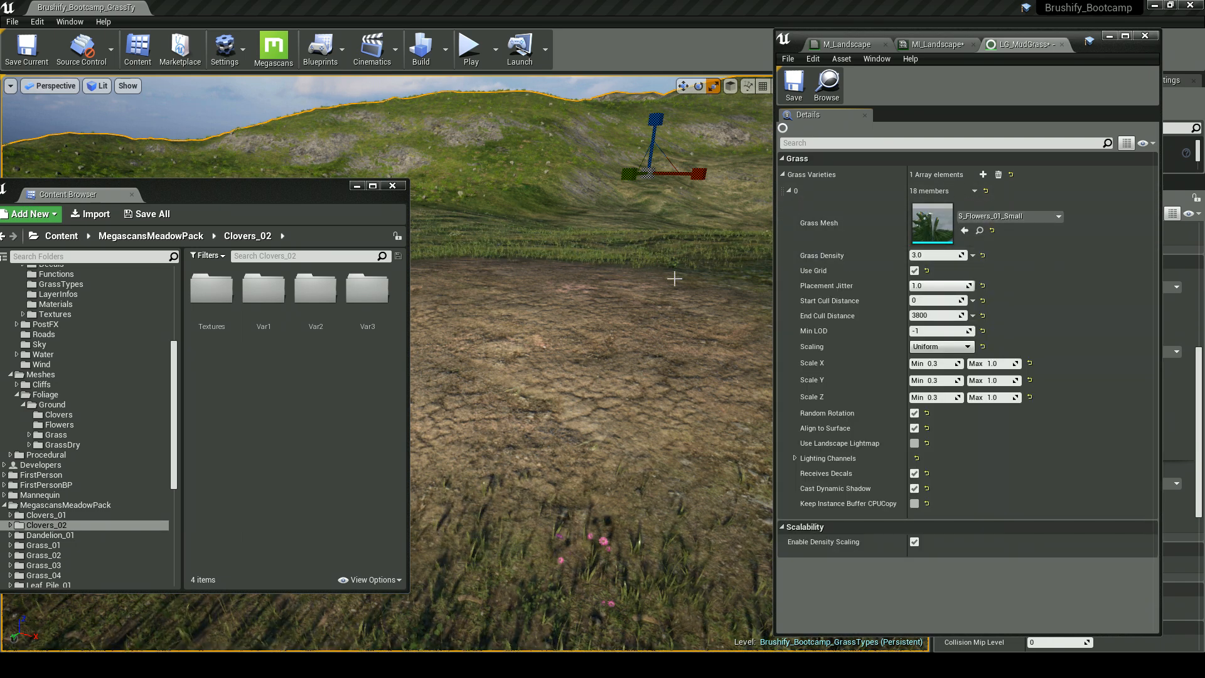
Step: Assign Clovers_02_Var1_LOD1 from the Var1 folder as the grass mesh of variety 0
{"action": "double_click", "coordinate": [264, 292]}
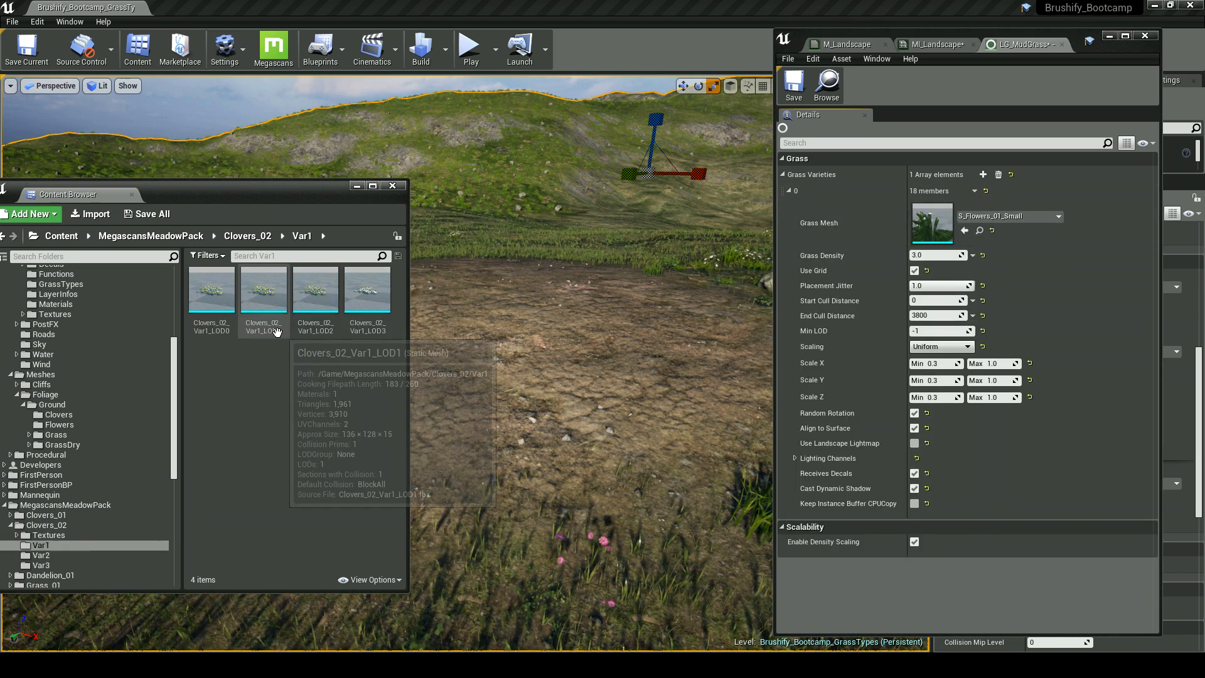
{"action": "mouse_move", "coordinate": [228, 314]}
{"action": "left_click", "coordinate": [263, 292]}
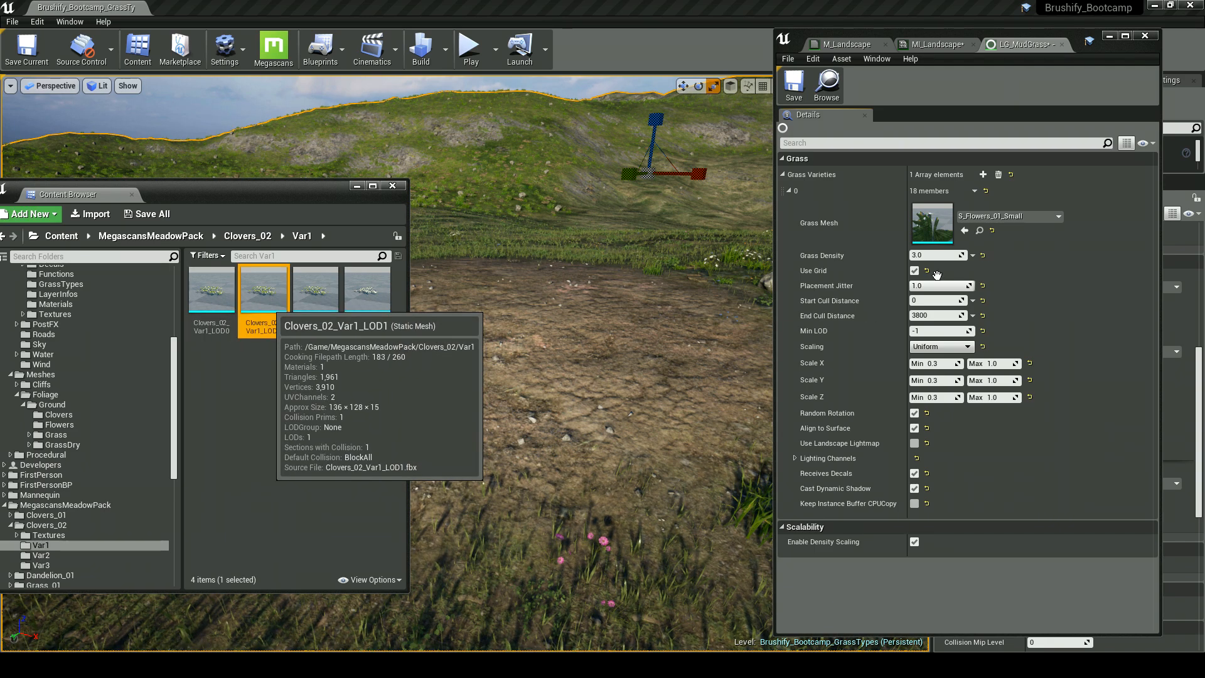
{"action": "left_click_drag", "start_coordinate": [940, 223], "coordinate": [940, 223]}
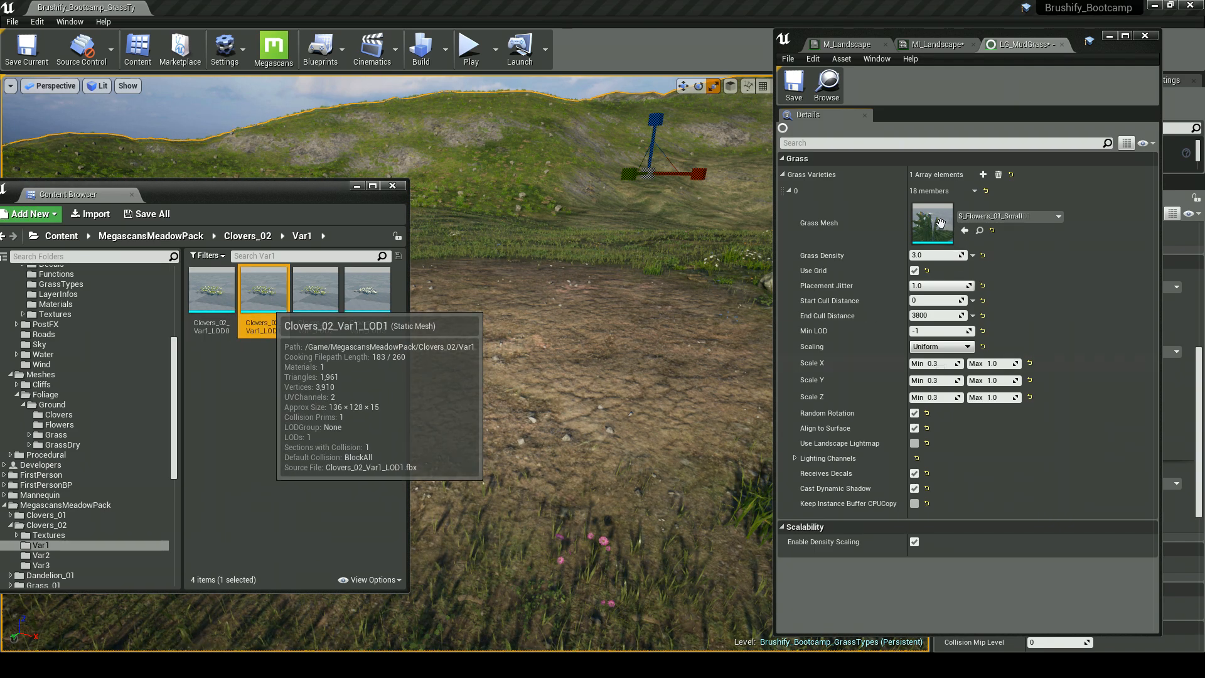
Step: Set variety 0's Scale X to a minimum of 2 and a maximum of 5, and check the clovers on the mud
{"action": "left_click", "coordinate": [941, 363]}
{"action": "type", "text": "2"}
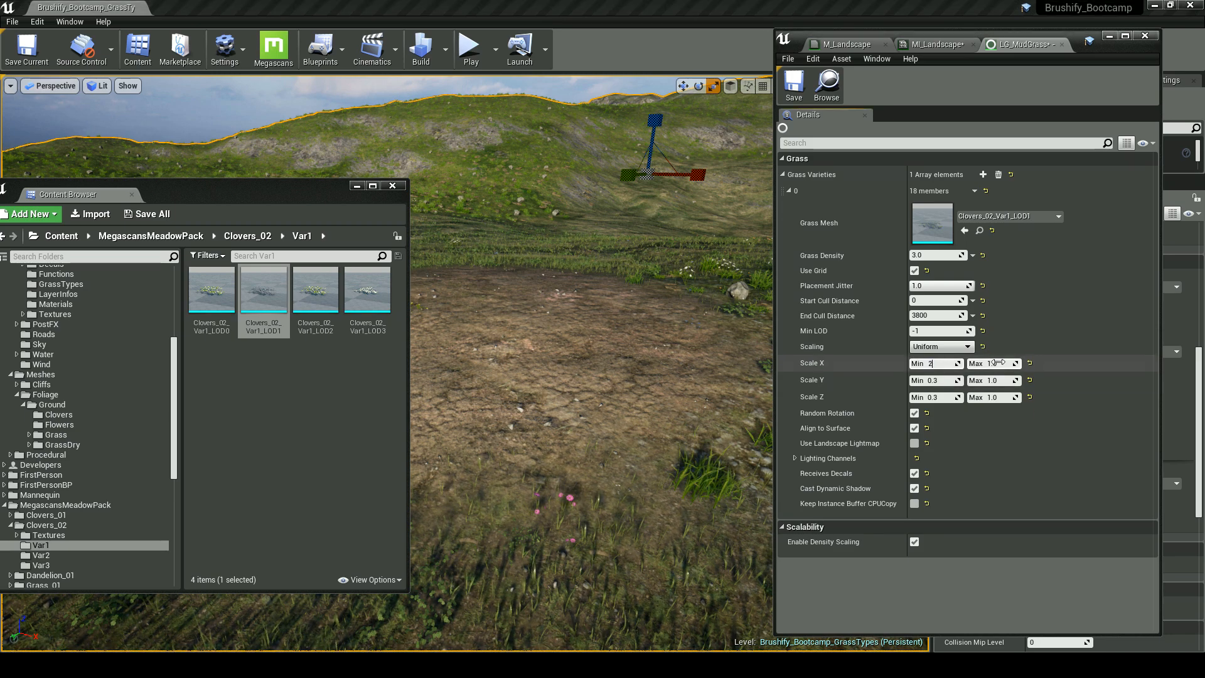
{"action": "left_click", "coordinate": [996, 364]}
{"action": "type", "text": "5"}
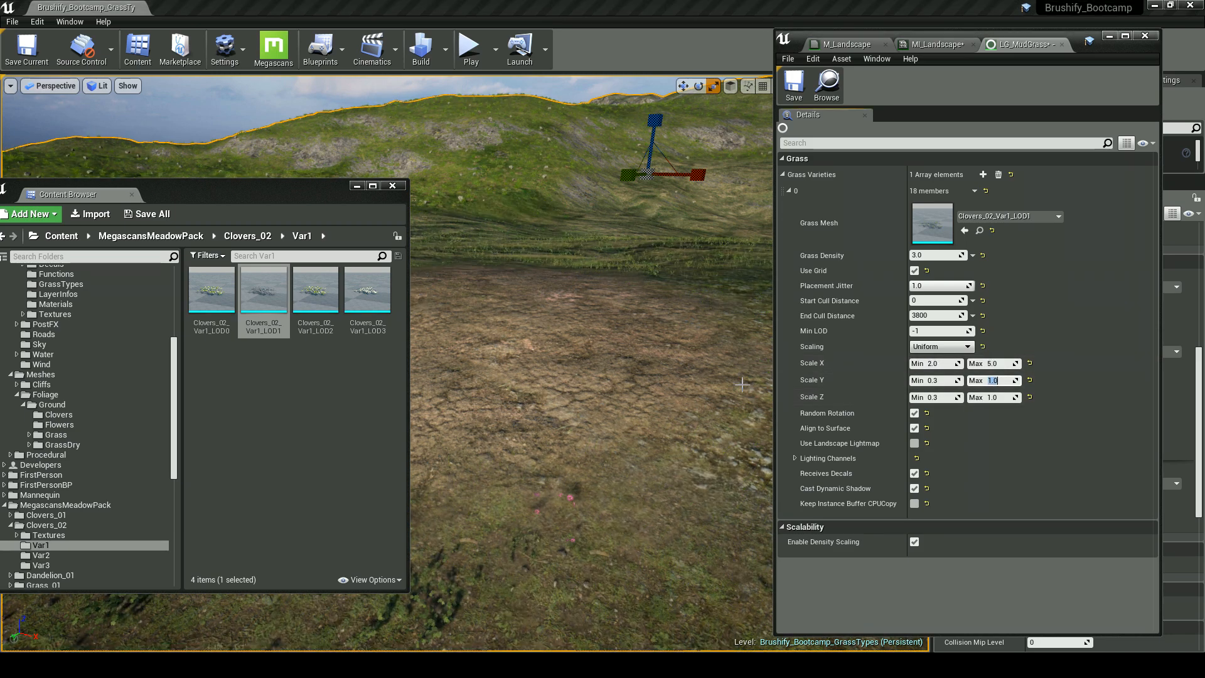
{"action": "middle_click_drag", "start_coordinate": [710, 386], "coordinate": [689, 375]}
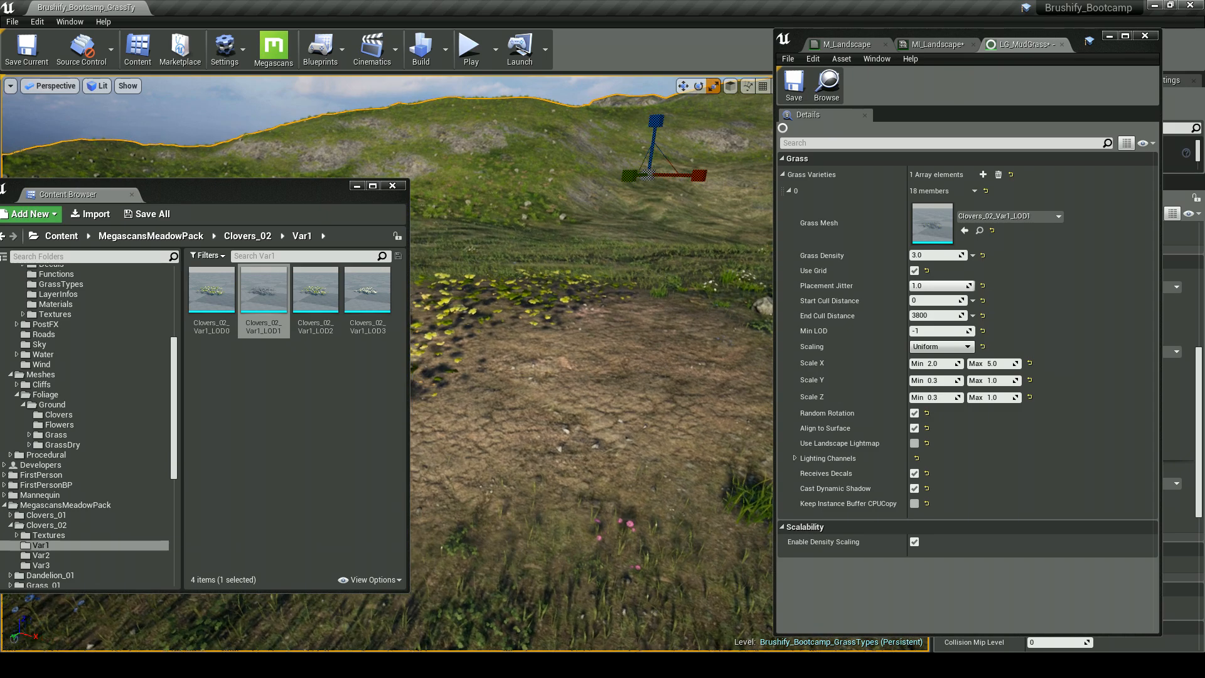
{"action": "right_click_drag", "start_coordinate": [689, 375], "coordinate": [769, 402]}
Step: Set variety 0's Scale X to a minimum of 1 and a maximum of 2, and inspect the clovers in the level
{"action": "left_click", "coordinate": [942, 364]}
{"action": "type", "text": "1"}
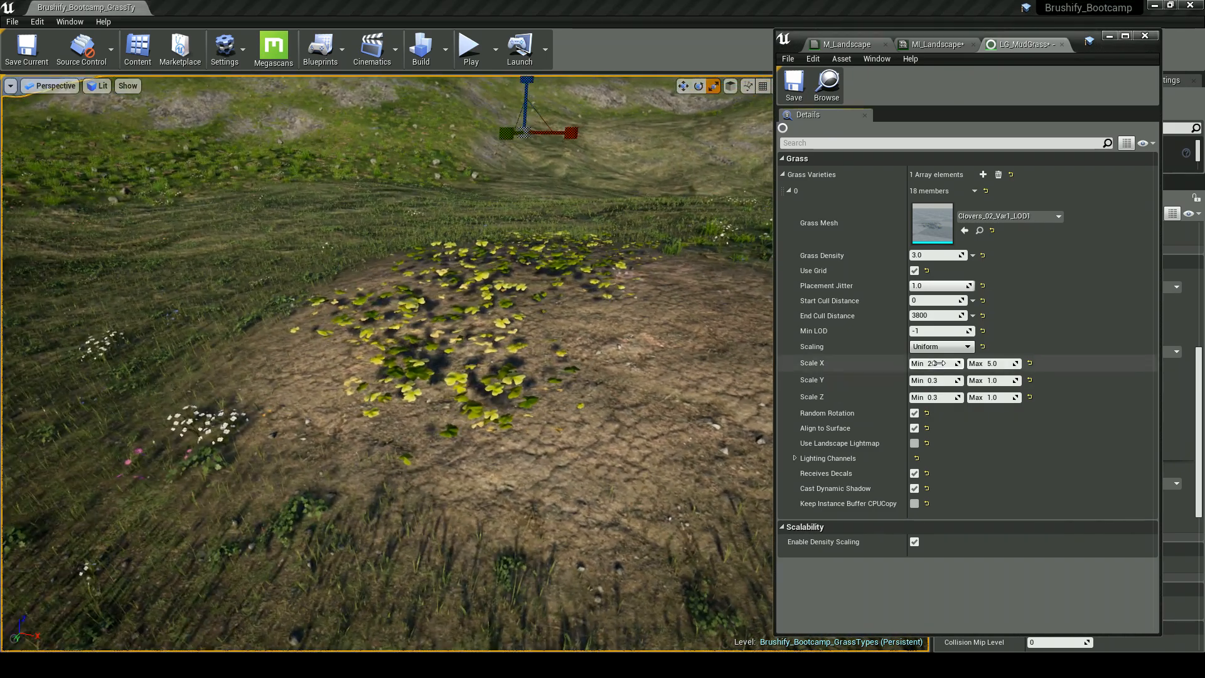
{"action": "left_click", "coordinate": [999, 364]}
{"action": "type", "text": "2"}
{"action": "left_click", "coordinate": [998, 379]}
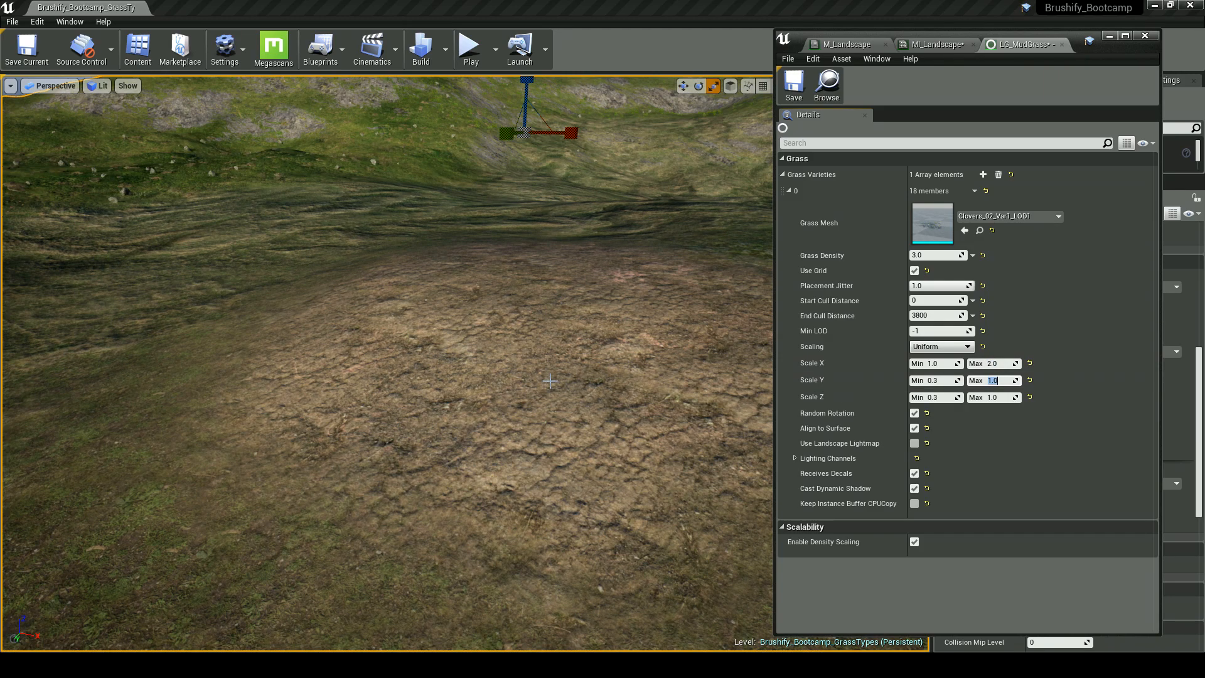
{"action": "key", "text": "w"}
{"action": "right_click_drag", "start_coordinate": [546, 379], "coordinate": [134, 370]}
{"action": "key", "text": "s"}
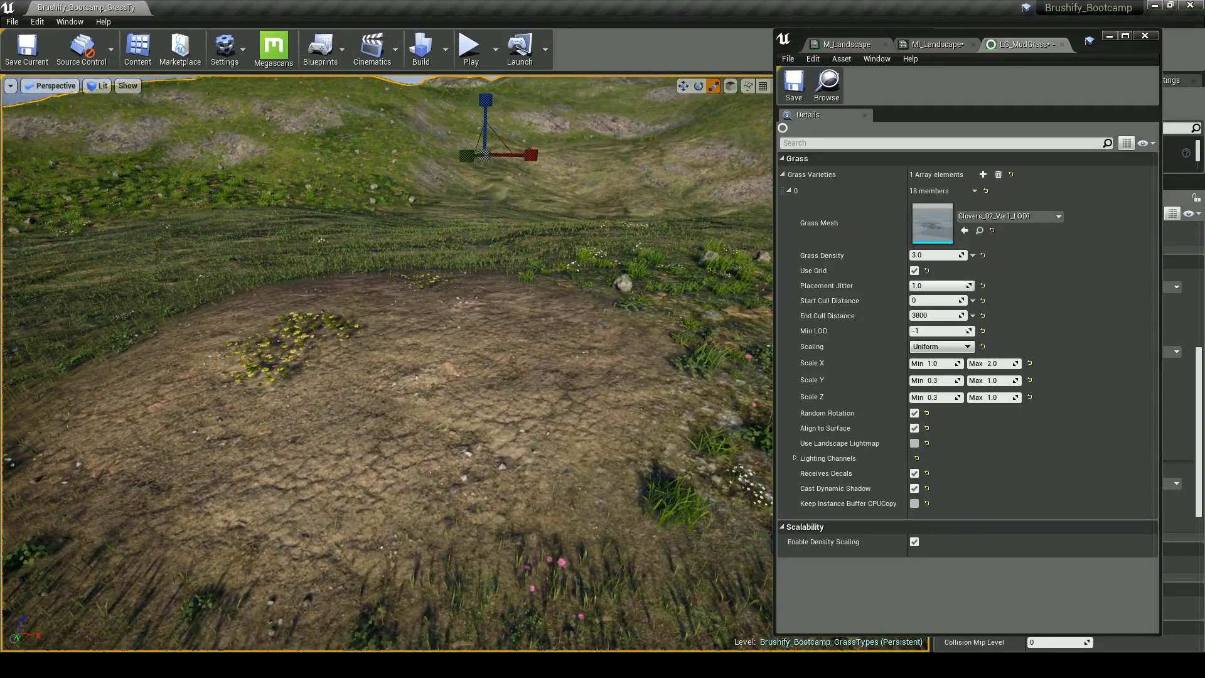
Step: Open the Var1 folder of Dandelion_01 in MegascansMeadowPack and select the Dandelion_01_Var1_LOD1 mesh
{"action": "left_click", "coordinate": [138, 49]}
{"action": "scroll", "coordinate": [171, 489], "scroll_direction": "down", "scroll_amount": 2}
{"action": "left_click", "coordinate": [147, 505]}
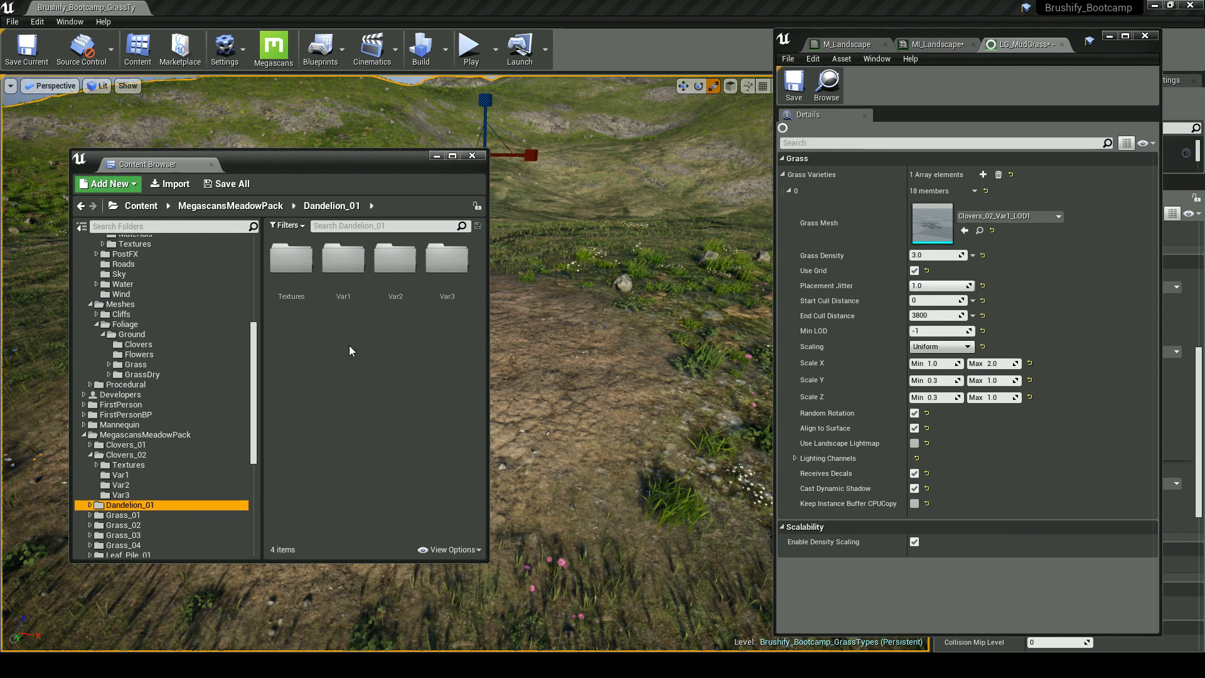
{"action": "double_click", "coordinate": [343, 258]}
{"action": "left_click_drag", "start_coordinate": [343, 264], "coordinate": [922, 237]}
Step: Add a second grass variety to LG_MudGrass, expanding its settings and collapsing those of variety 0
{"action": "left_click", "coordinate": [983, 175]}
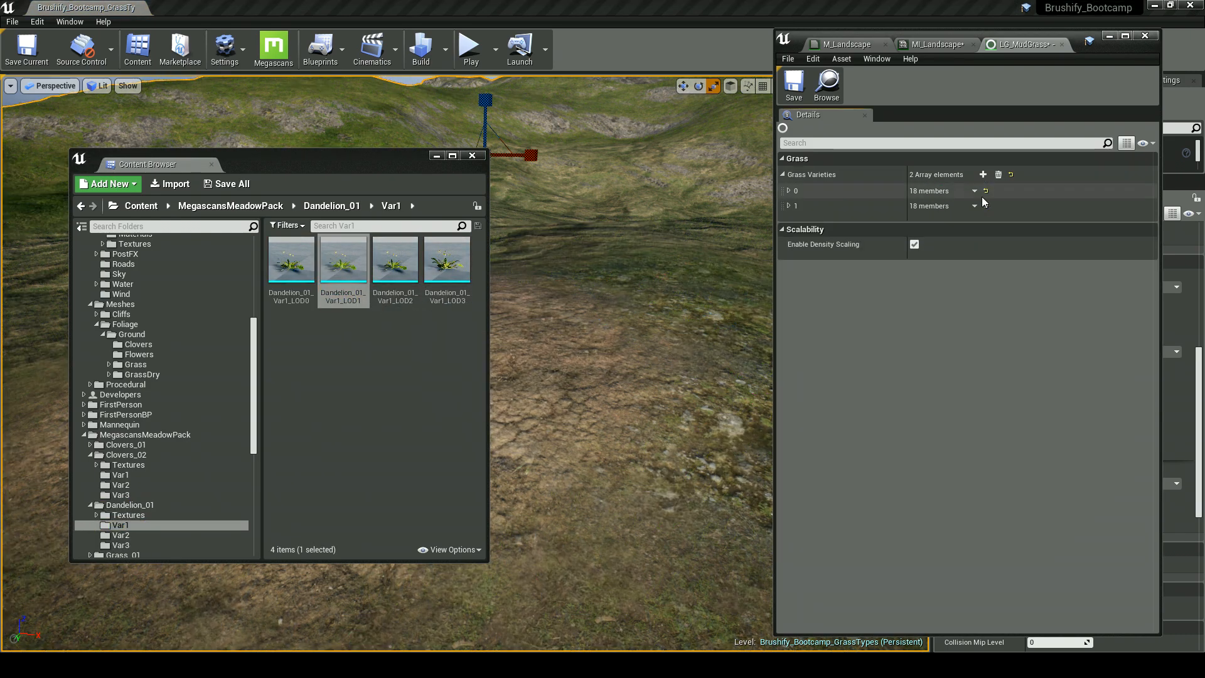
{"action": "left_click", "coordinate": [789, 206]}
{"action": "left_click", "coordinate": [788, 190]}
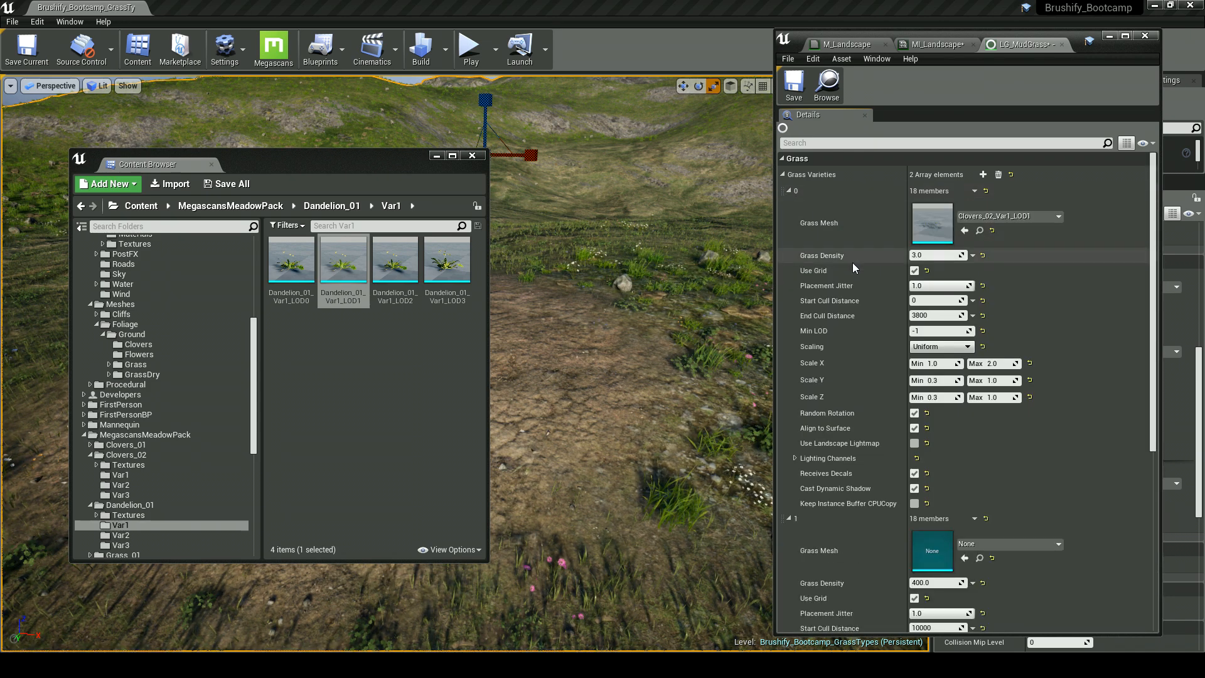
{"action": "left_click", "coordinate": [789, 191]}
Step: Set variety 1's Grass Density to 5 and its minimum Scale X to 0.5
{"action": "type", "text": "5"}
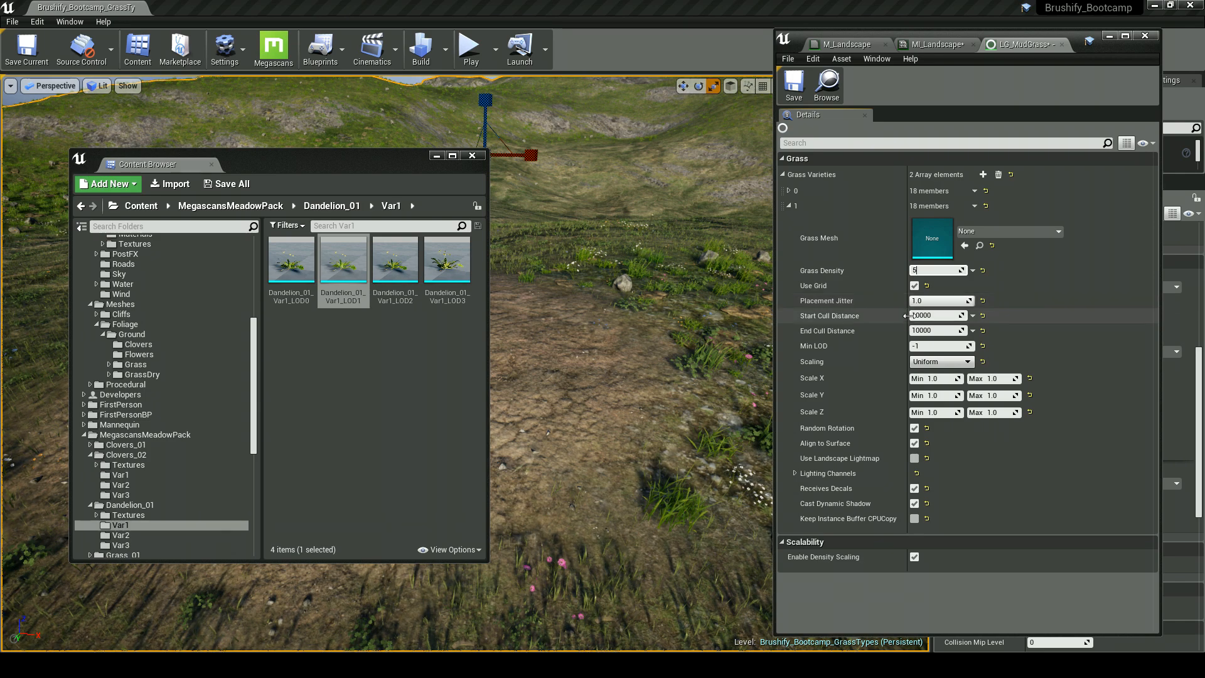
{"action": "key", "text": "Return"}
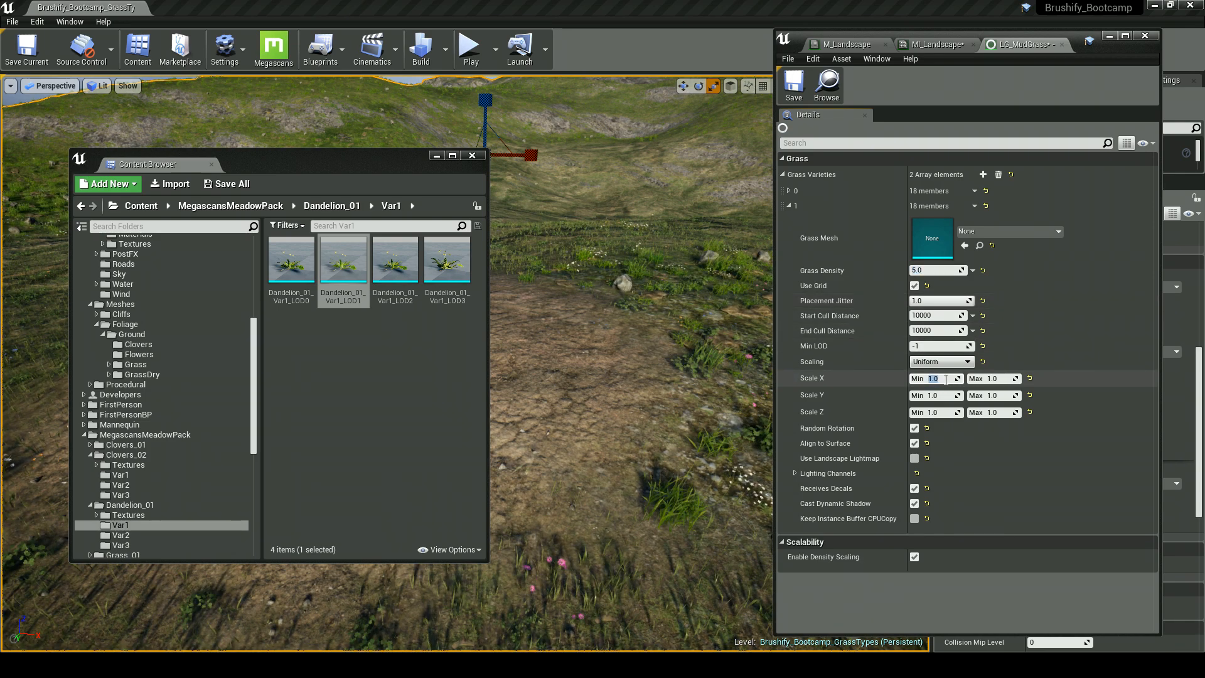
{"action": "left_click", "coordinate": [946, 379]}
{"action": "type", "text": "0.5"}
{"action": "key", "text": "Return"}
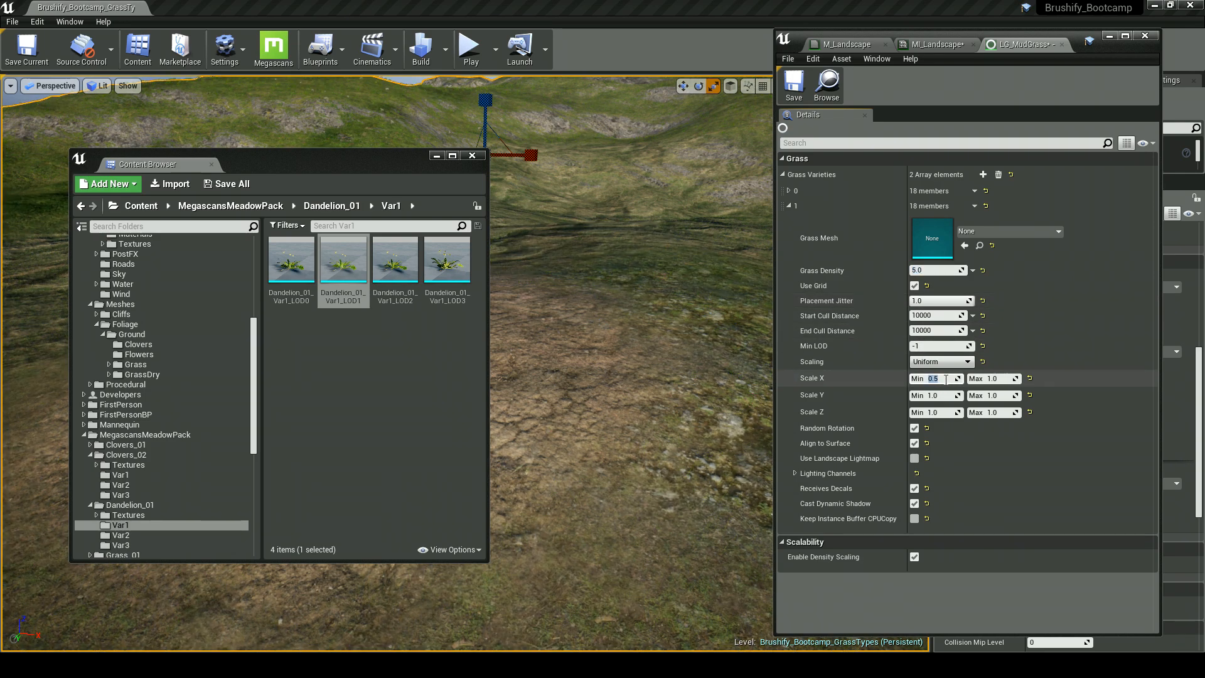
Step: Assign Dandelion_01_Var1_LOD1 as variety 1's grass mesh and set its maximum Scale X to 3
{"action": "left_click_drag", "start_coordinate": [343, 267], "coordinate": [938, 245]}
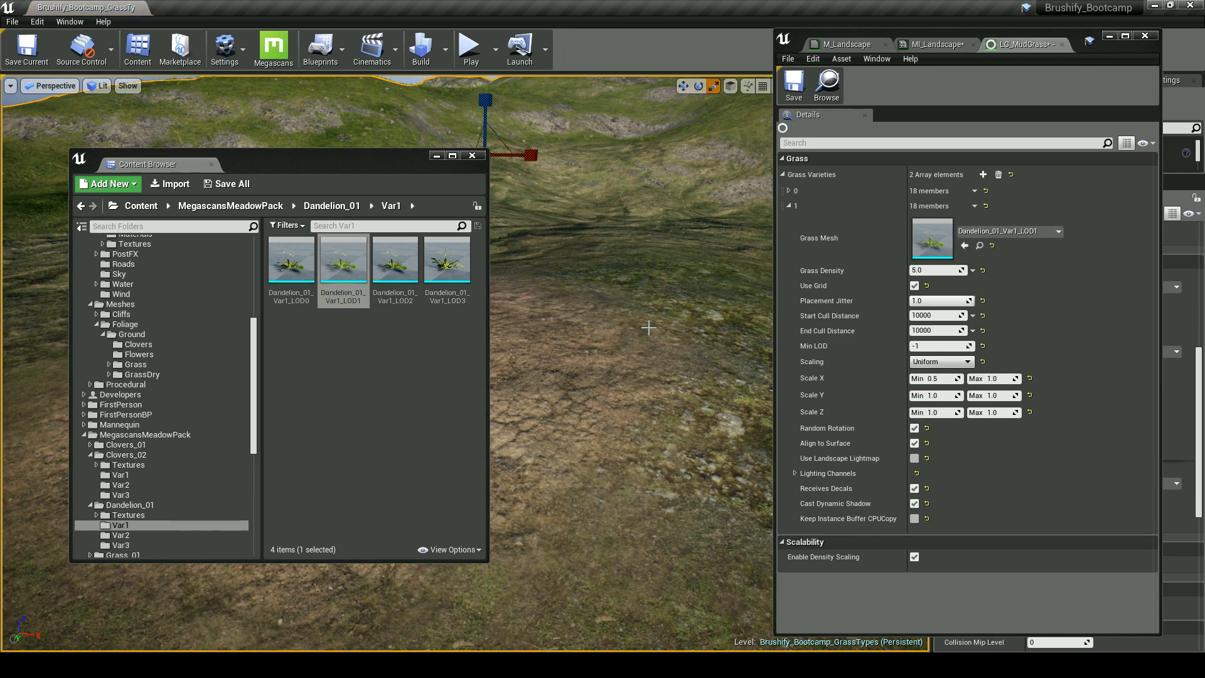
{"action": "key", "text": "w"}
{"action": "right_click_drag", "start_coordinate": [645, 336], "coordinate": [651, 338]}
{"action": "left_click", "coordinate": [993, 378]}
{"action": "type", "text": "3"}
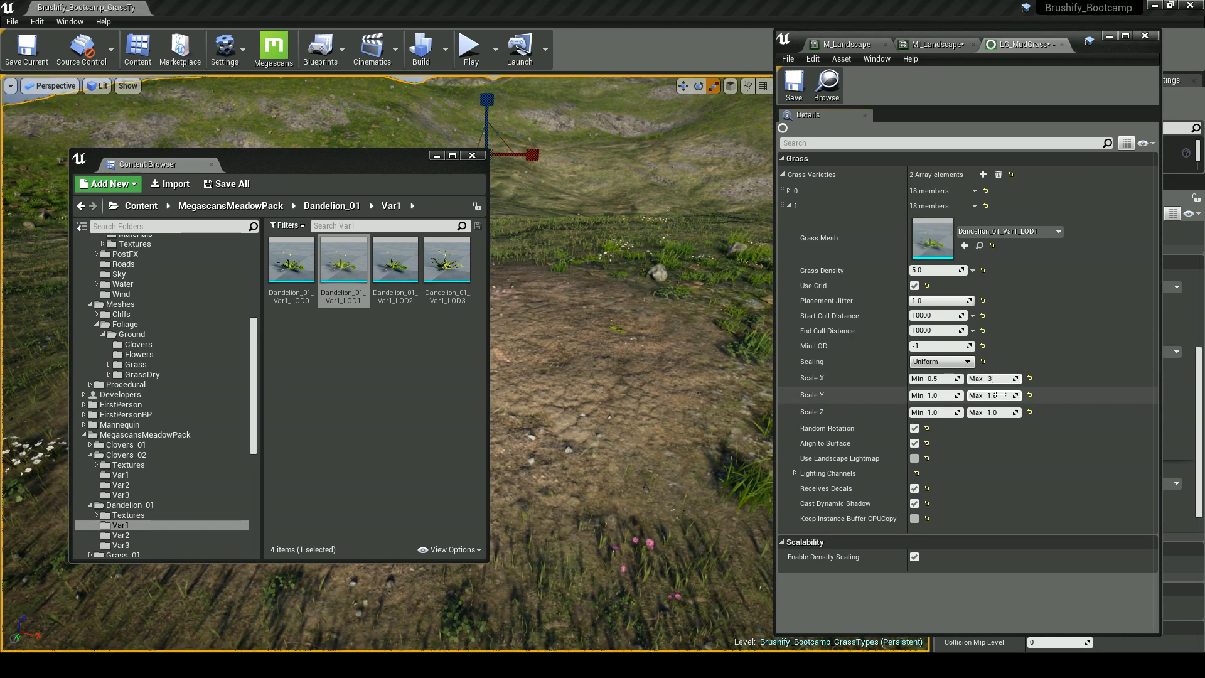
{"action": "left_click", "coordinate": [998, 395]}
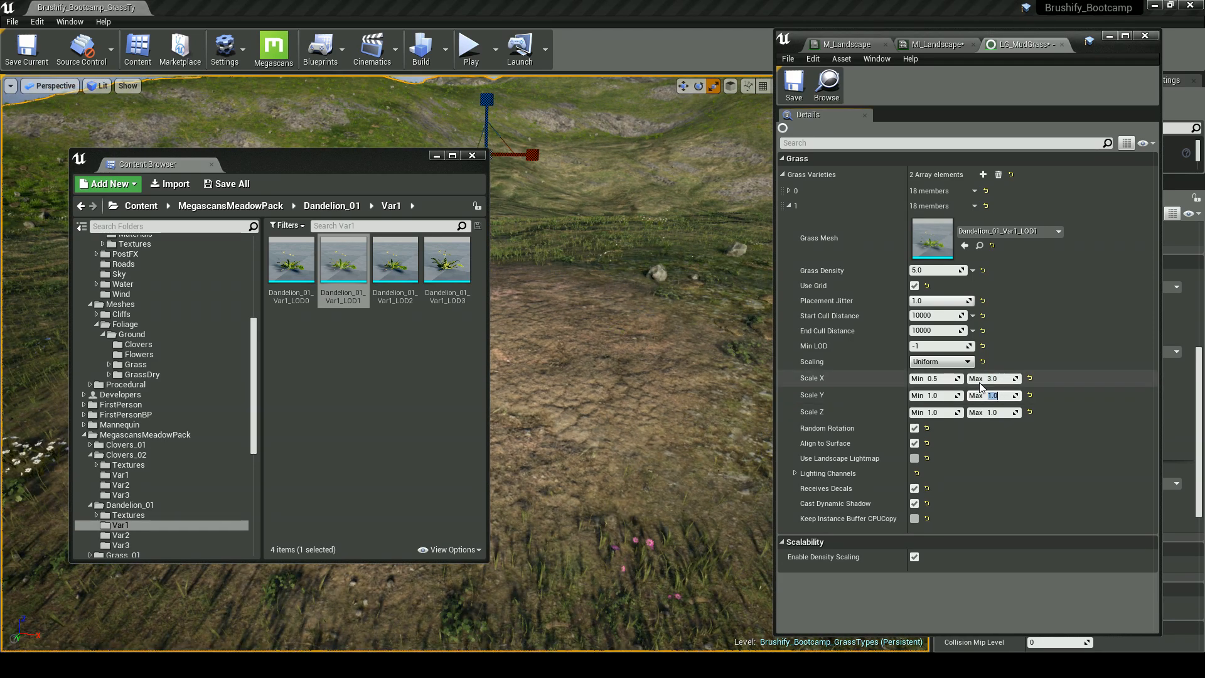
{"action": "mouse_move", "coordinate": [696, 355]}
{"action": "right_mouse_down"}
{"action": "mouse_move", "coordinate": [659, 330]}
{"action": "mouse_move", "coordinate": [701, 358]}
{"action": "right_mouse_up"}
{"action": "right_click_drag", "start_coordinate": [590, 358], "coordinate": [567, 336]}
Step: Set variety 1's Grass Density to 66, narrow the Content Browser and inspect the dandelions on the mud
{"action": "left_click", "coordinate": [927, 268]}
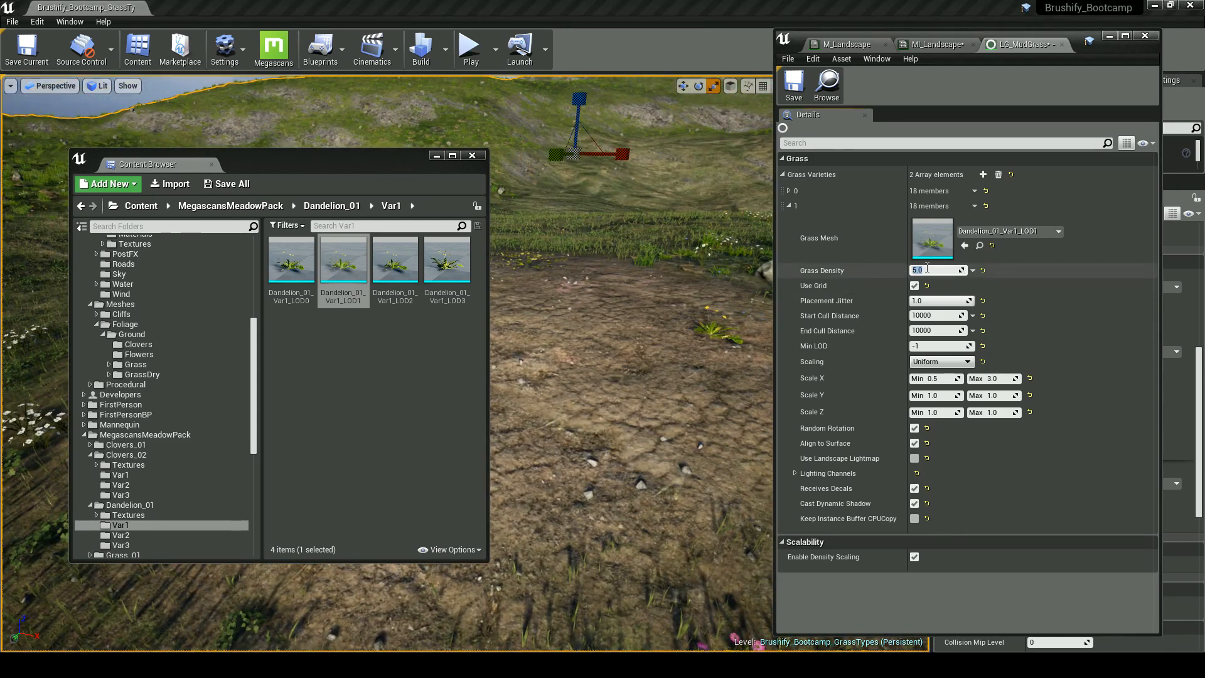
{"action": "key", "text": "Return"}
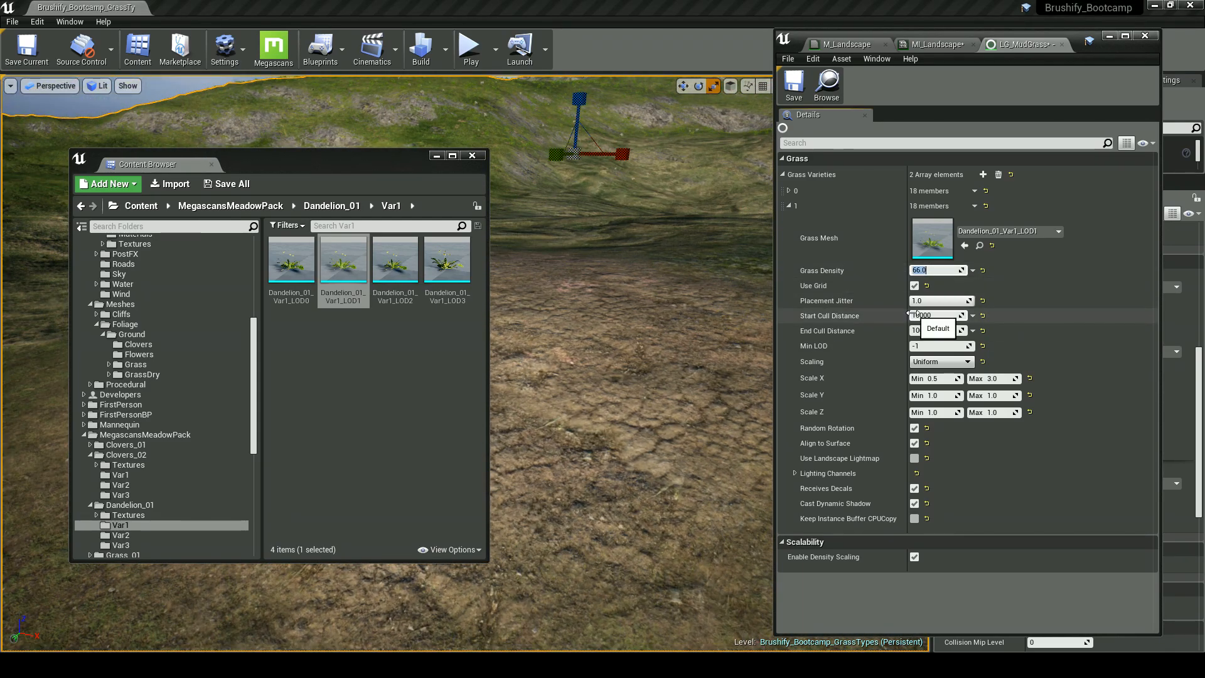
{"action": "left_click_drag", "start_coordinate": [314, 160], "coordinate": [267, 162]}
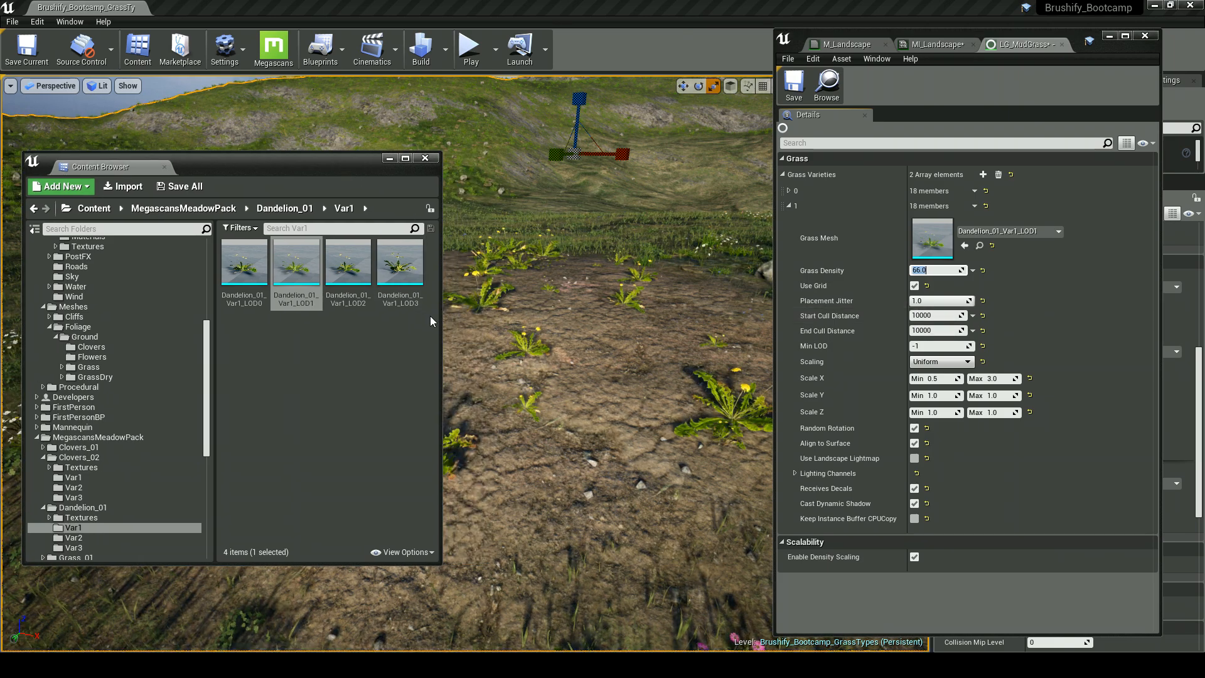
{"action": "left_click_drag", "start_coordinate": [440, 323], "coordinate": [275, 322]}
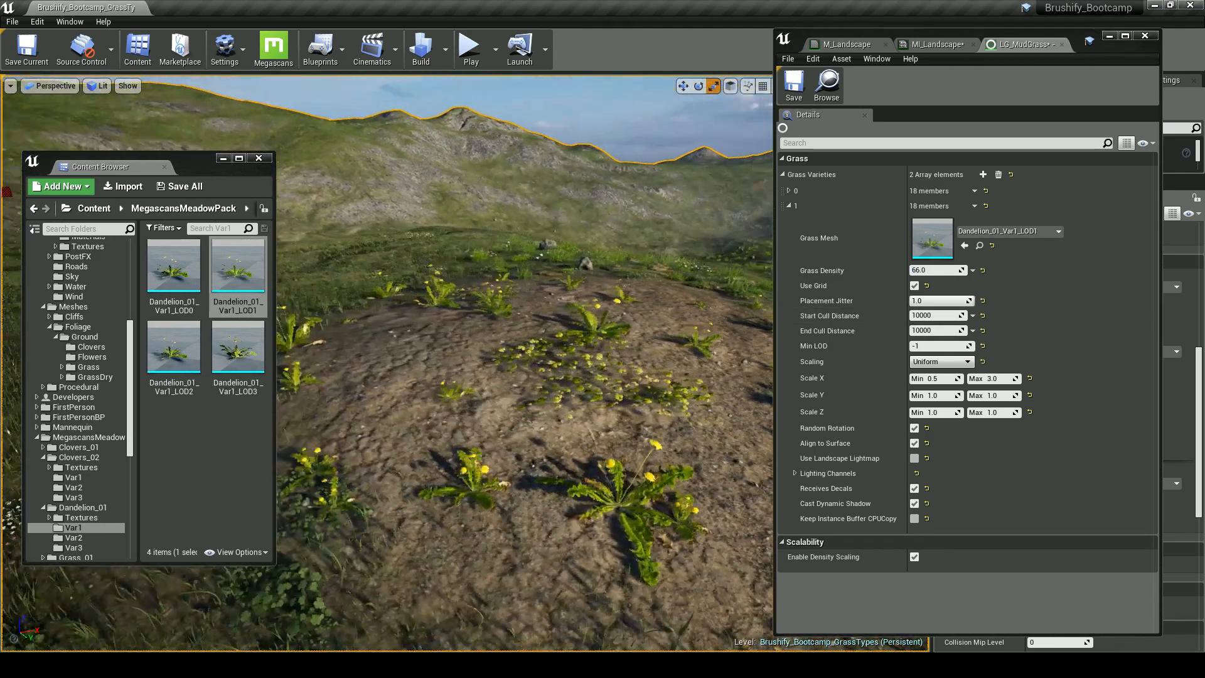
{"action": "right_click_drag", "start_coordinate": [527, 351], "coordinate": [439, 342]}
{"action": "right_click_drag", "start_coordinate": [525, 386], "coordinate": [457, 386]}
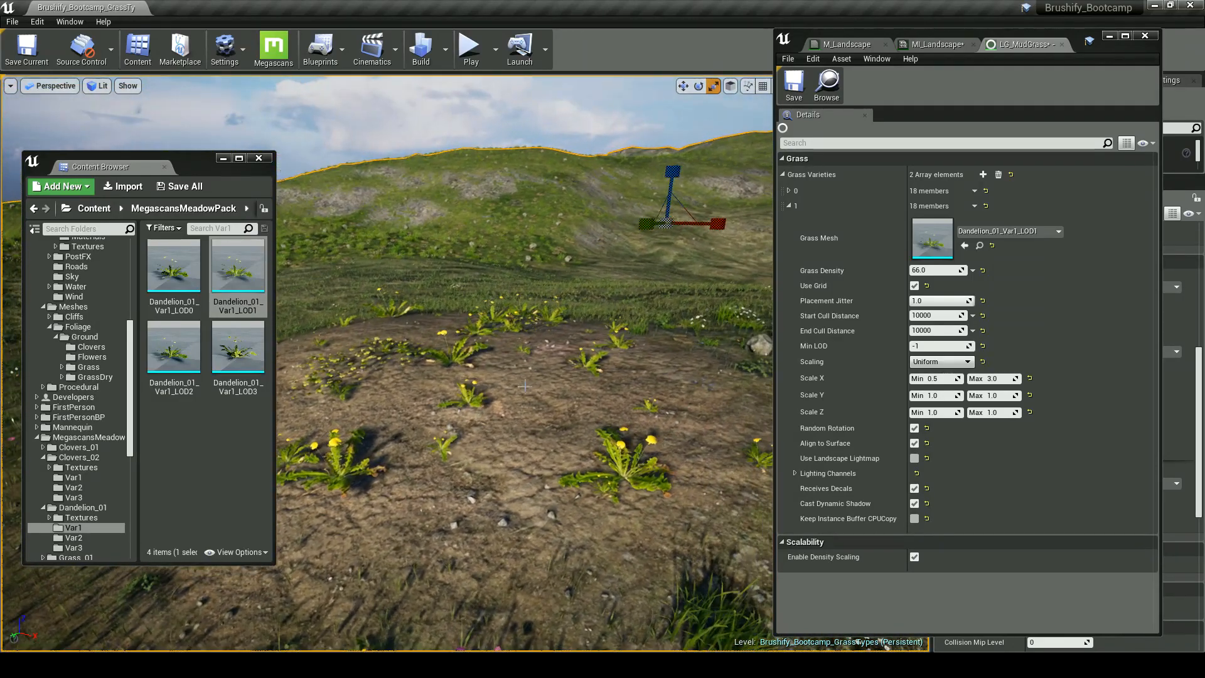
{"action": "right_click_drag", "start_coordinate": [448, 472], "coordinate": [483, 470]}
{"action": "scroll", "coordinate": [113, 496], "scroll_direction": "down", "scroll_amount": 3}
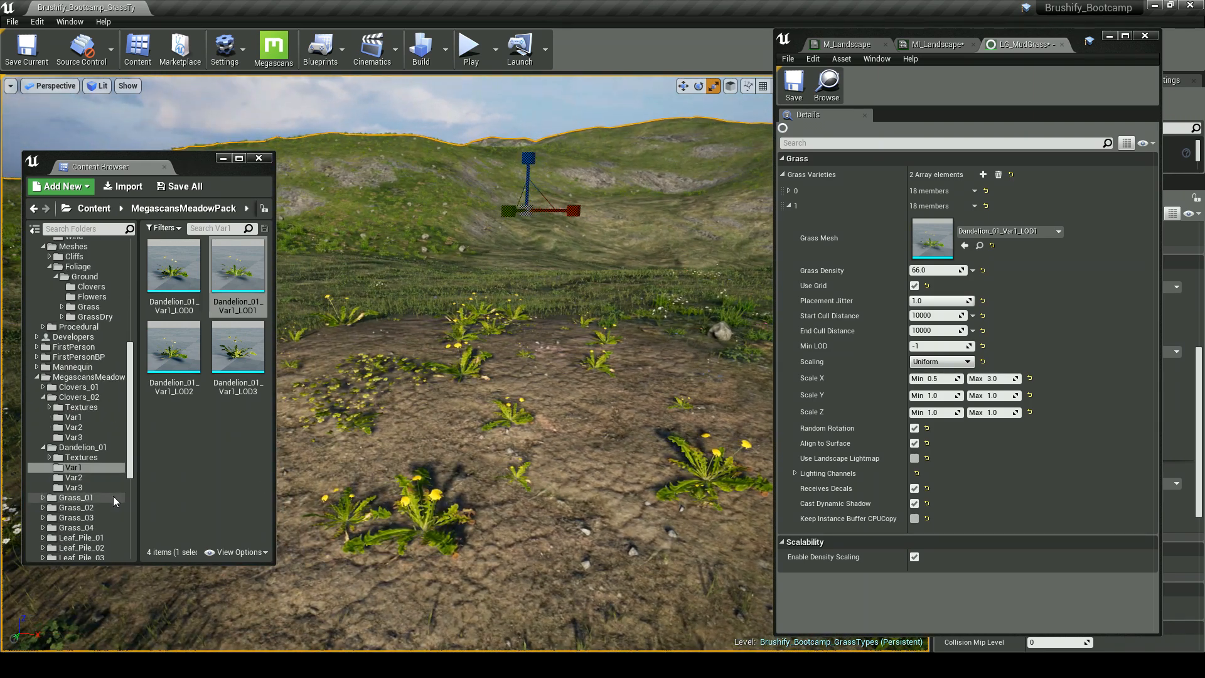
Step: Add a third grass variety to LG_MudGrass and assign Grass_02_Var1_LOD1 from the Megascans Grass_02/Var1 folder as its grass mesh
{"action": "left_click", "coordinate": [98, 507]}
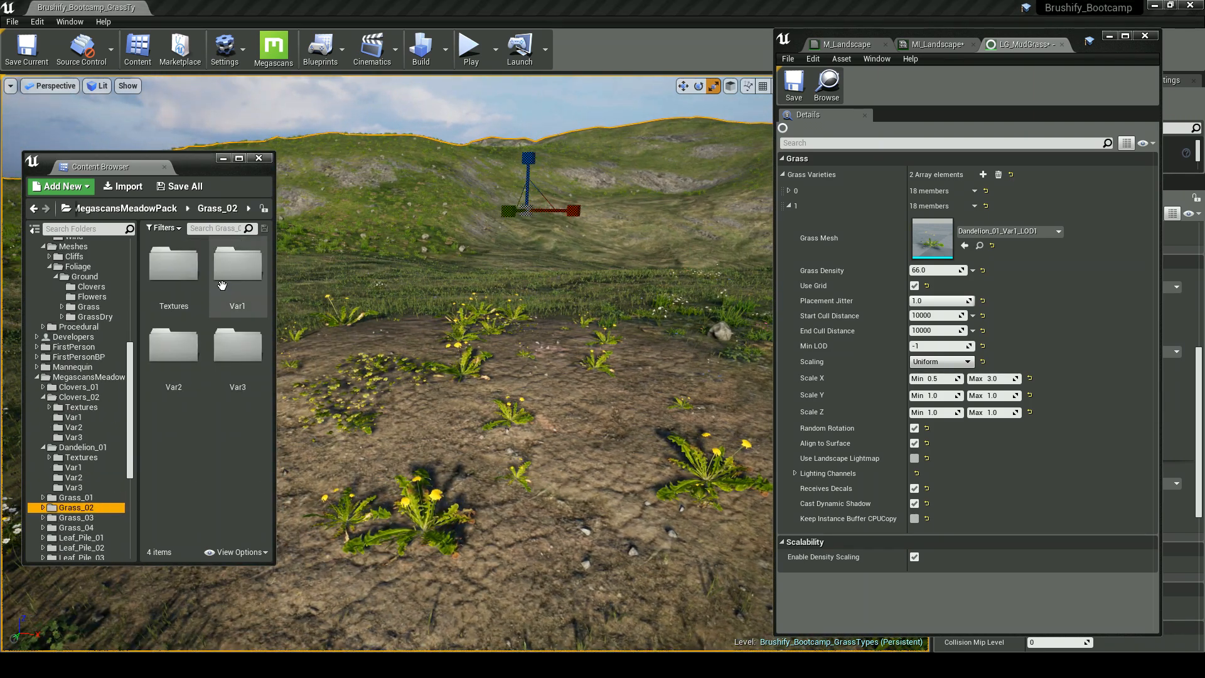
{"action": "double_click", "coordinate": [237, 263]}
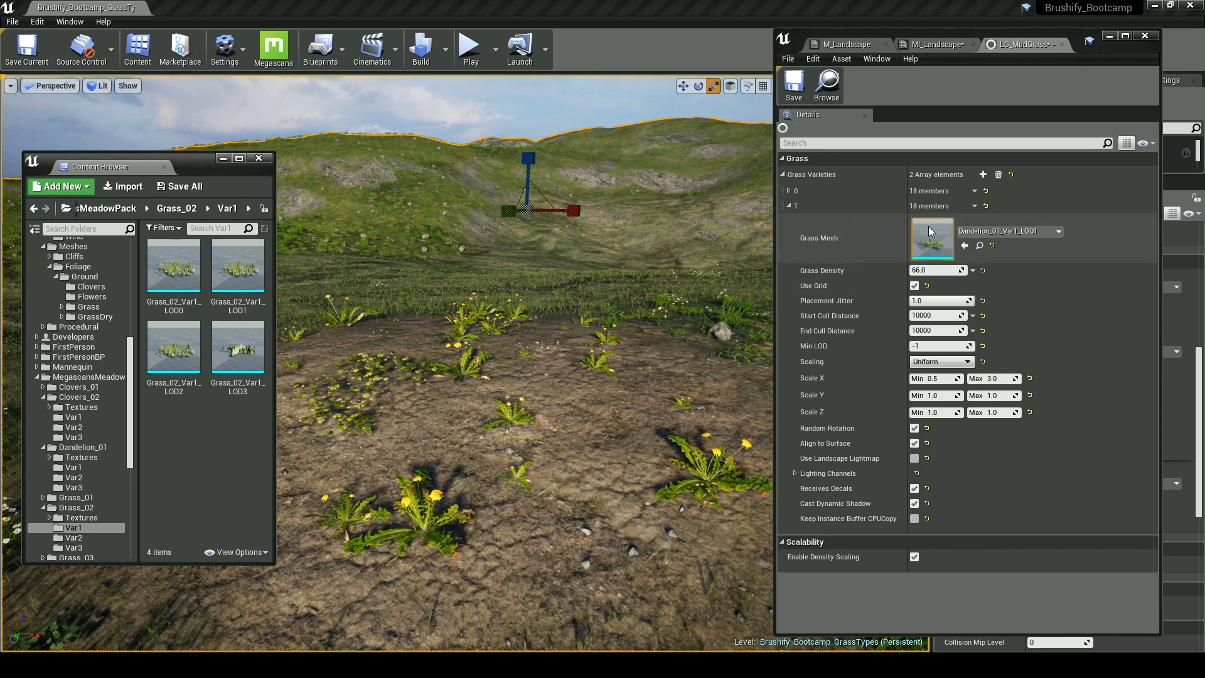
{"action": "left_click", "coordinate": [983, 175]}
{"action": "left_click", "coordinate": [789, 221]}
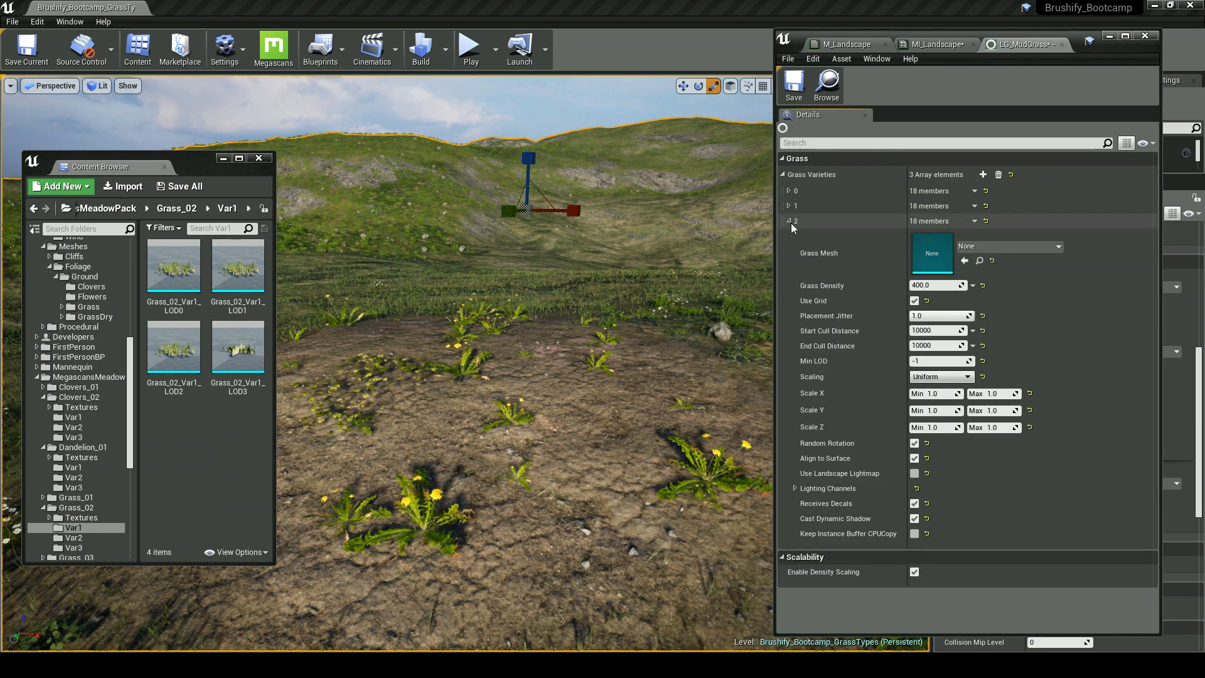
{"action": "left_click", "coordinate": [244, 301]}
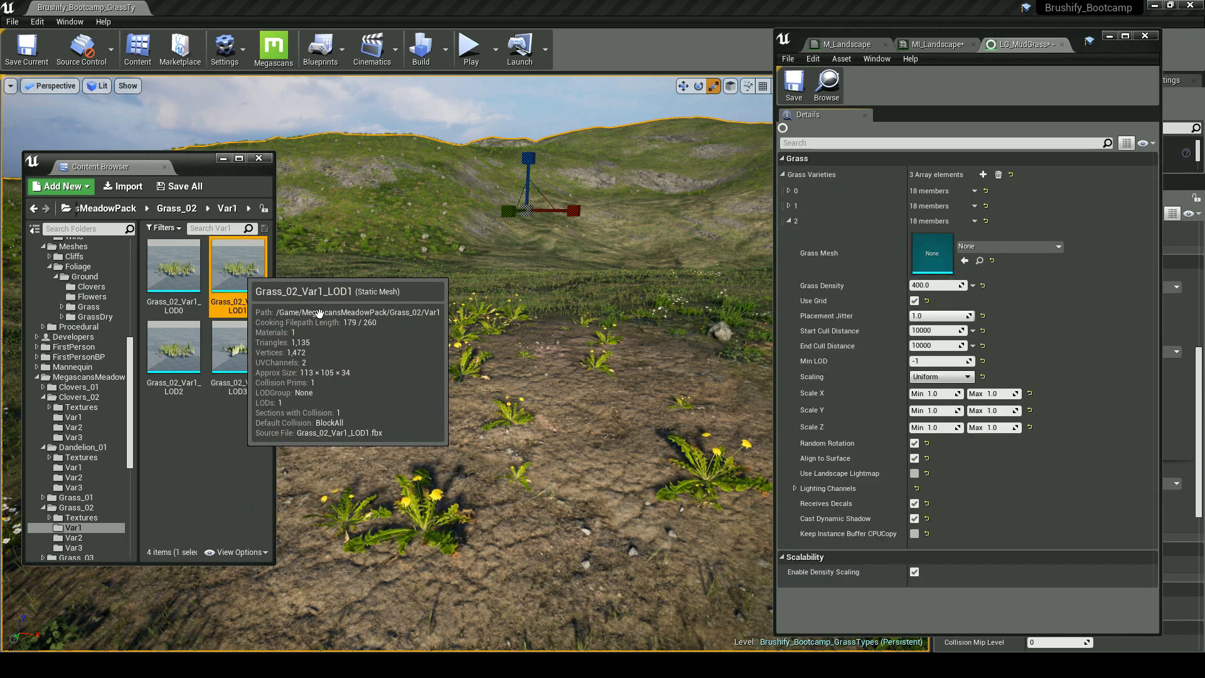
{"action": "left_click_drag", "start_coordinate": [939, 264], "coordinate": [936, 262]}
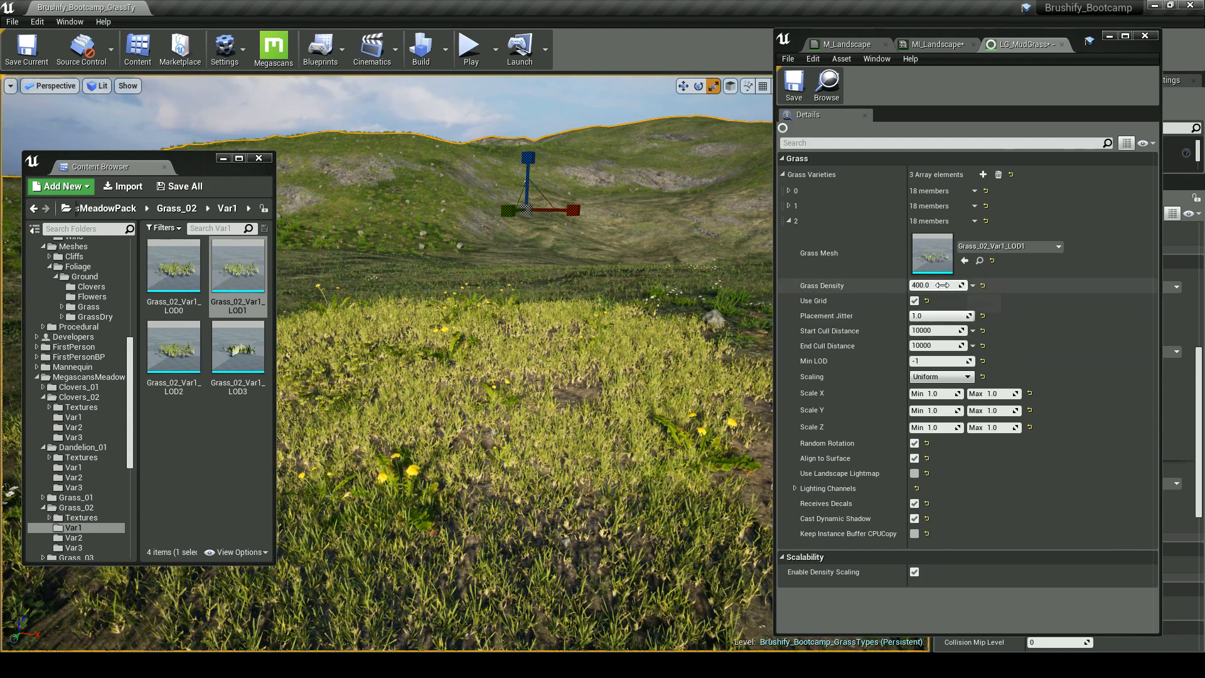
Step: Try a Grass Density of 15 on variety 2, settle on 25, and inspect the grass mix on the mud
{"action": "left_click", "coordinate": [943, 286]}
{"action": "key", "text": "Return"}
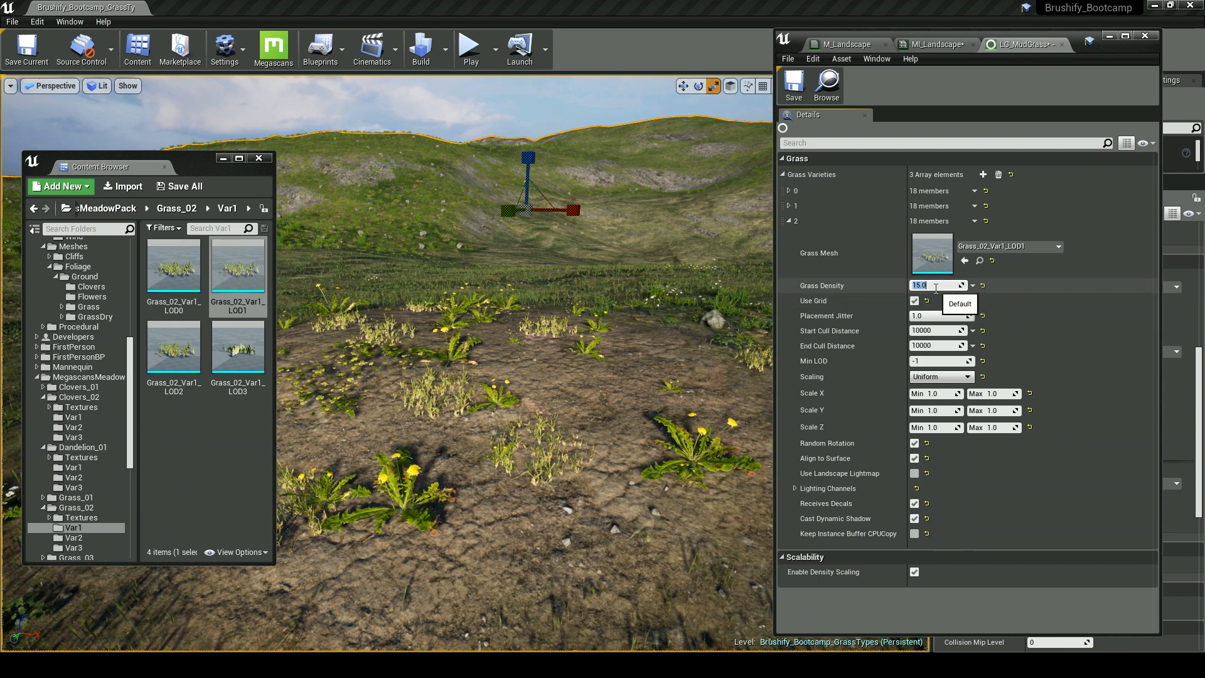
{"action": "type", "text": "25"}
{"action": "key", "text": "Return"}
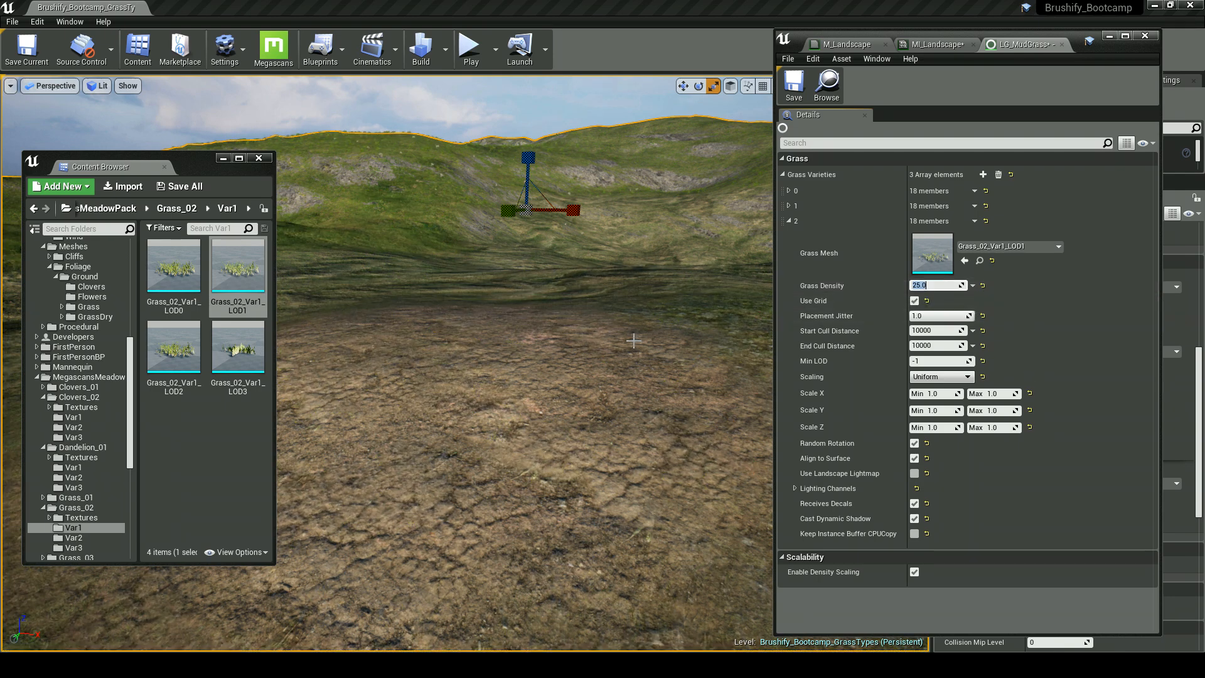
{"action": "mouse_move", "coordinate": [635, 342]}
{"action": "right_mouse_down"}
{"action": "mouse_move", "coordinate": [288, 323]}
{"action": "mouse_move", "coordinate": [285, 373]}
{"action": "mouse_move", "coordinate": [286, 354]}
{"action": "mouse_move", "coordinate": [635, 349]}
{"action": "right_mouse_up"}
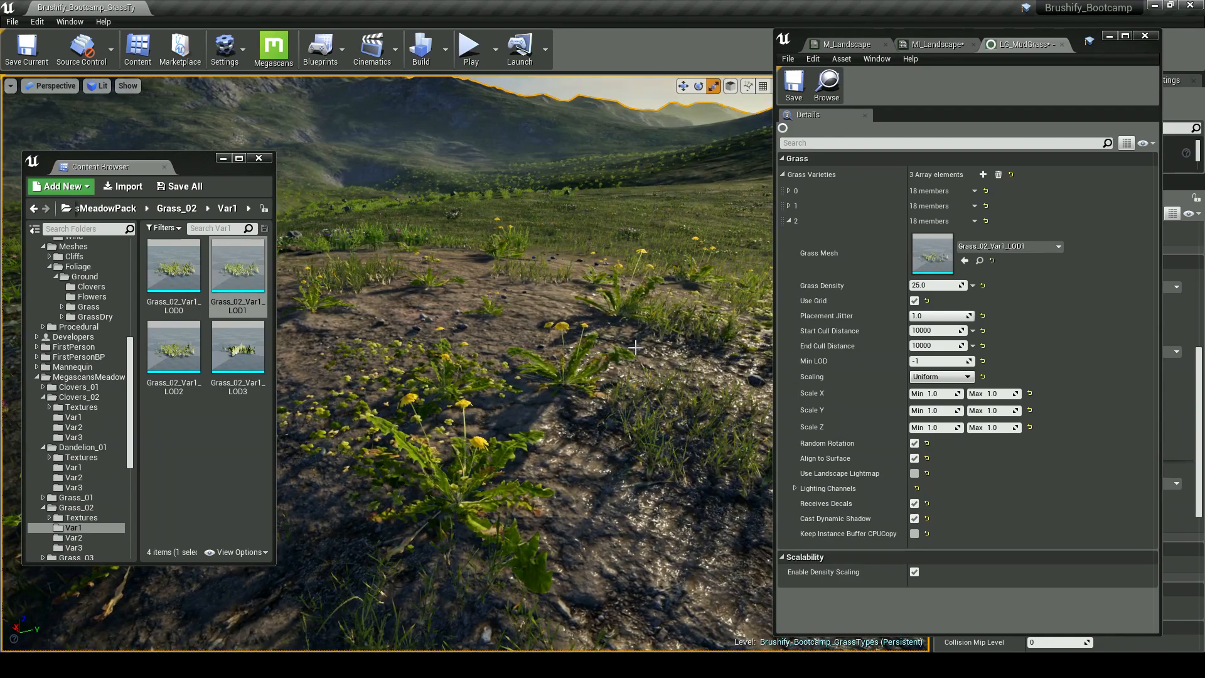
{"action": "right_click_drag", "start_coordinate": [621, 350], "coordinate": [647, 329]}
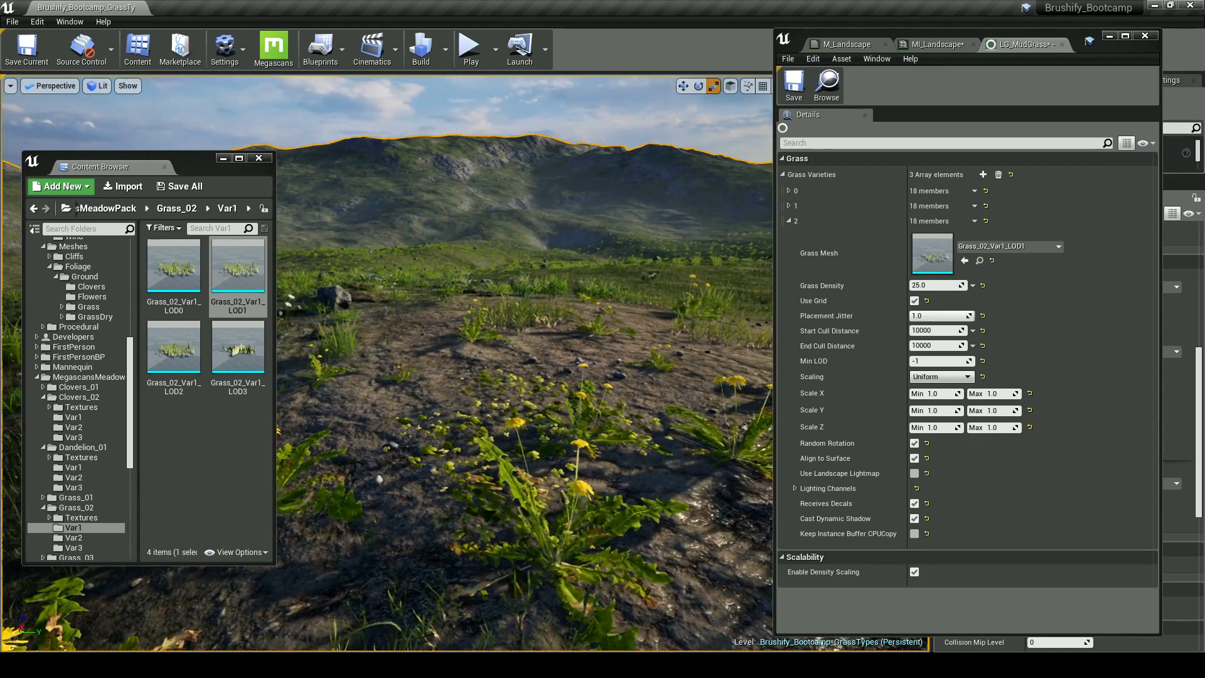
{"action": "scroll", "coordinate": [635, 352], "scroll_direction": "down", "scroll_amount": 3}
{"action": "right_click_drag", "start_coordinate": [635, 351], "coordinate": [636, 367]}
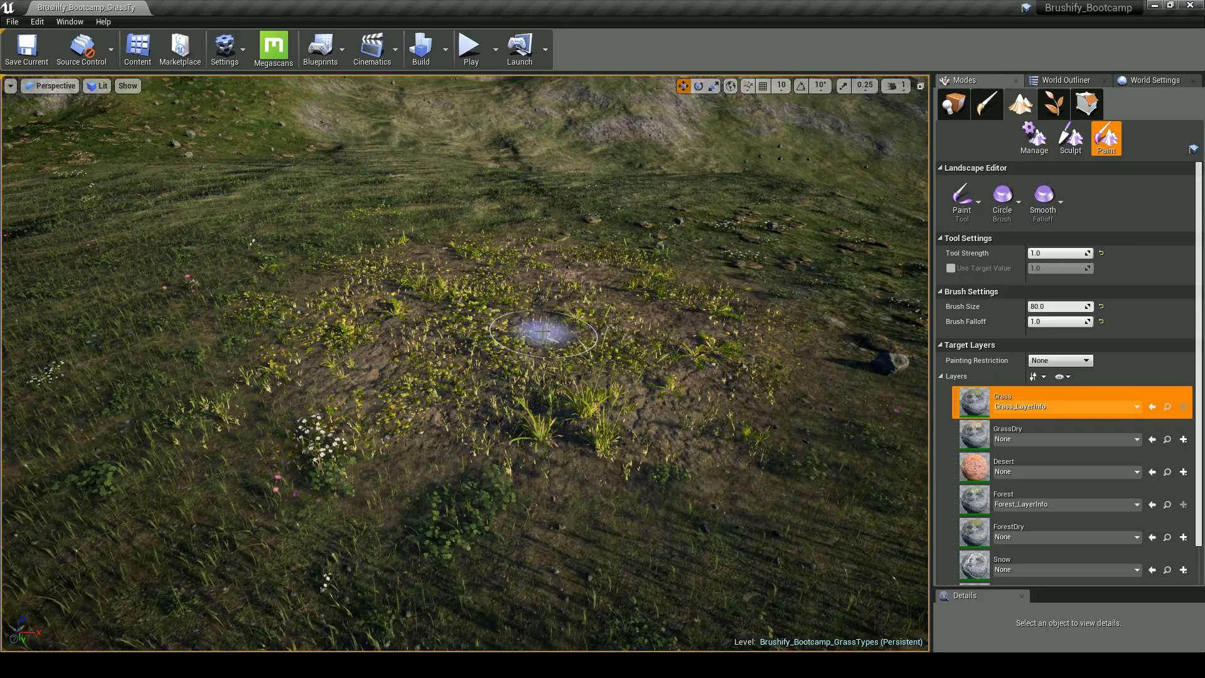
Step: Select the RemoveProcedural landscape layer and paint it over parts of the mud patch to clear grass there
{"action": "mouse_move", "coordinate": [538, 329]}
{"action": "right_mouse_down"}
{"action": "mouse_move", "coordinate": [534, 309]}
{"action": "mouse_move", "coordinate": [454, 370]}
{"action": "right_mouse_up"}
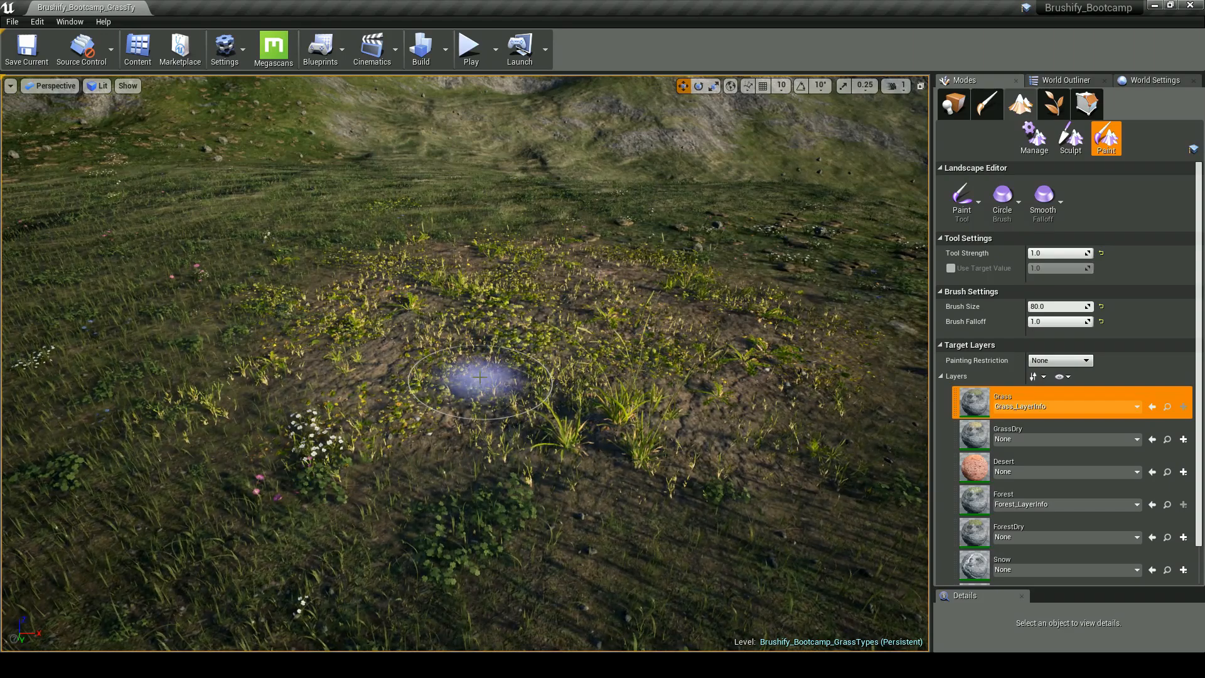
{"action": "key", "text": "a"}
{"action": "mouse_move", "coordinate": [497, 375]}
{"action": "right_mouse_down"}
{"action": "mouse_move", "coordinate": [511, 375]}
{"action": "mouse_move", "coordinate": [497, 374]}
{"action": "right_mouse_up"}
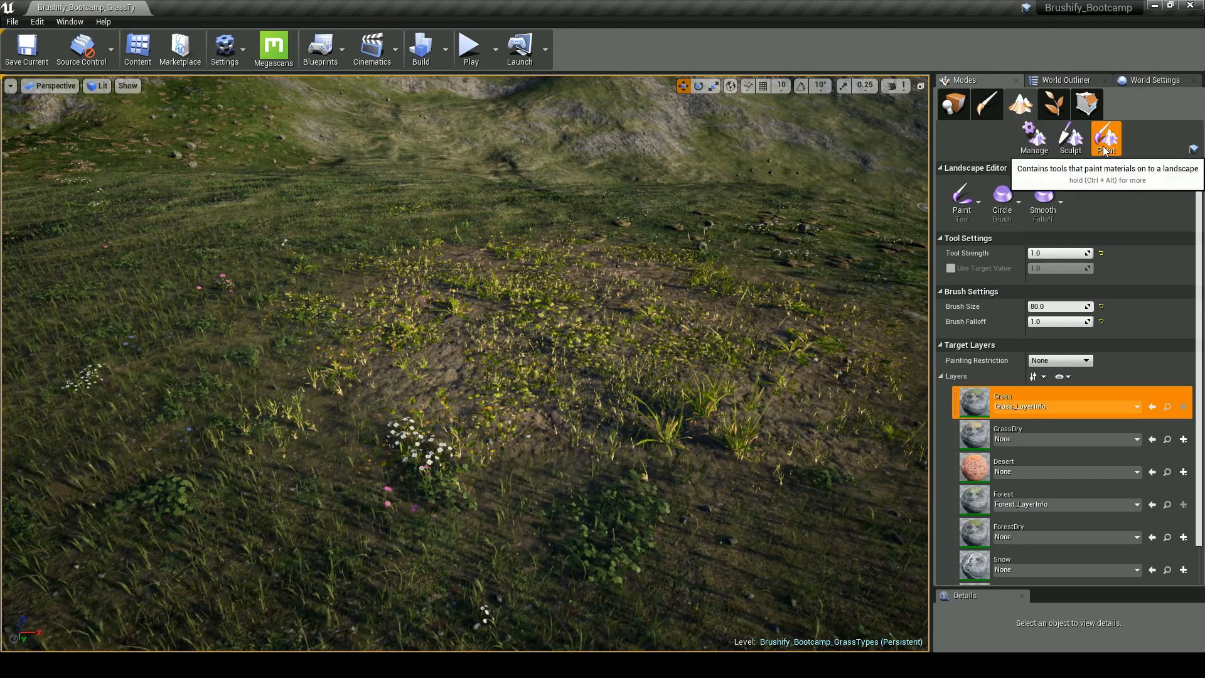
{"action": "scroll", "coordinate": [1130, 367], "scroll_direction": "down", "scroll_amount": 5}
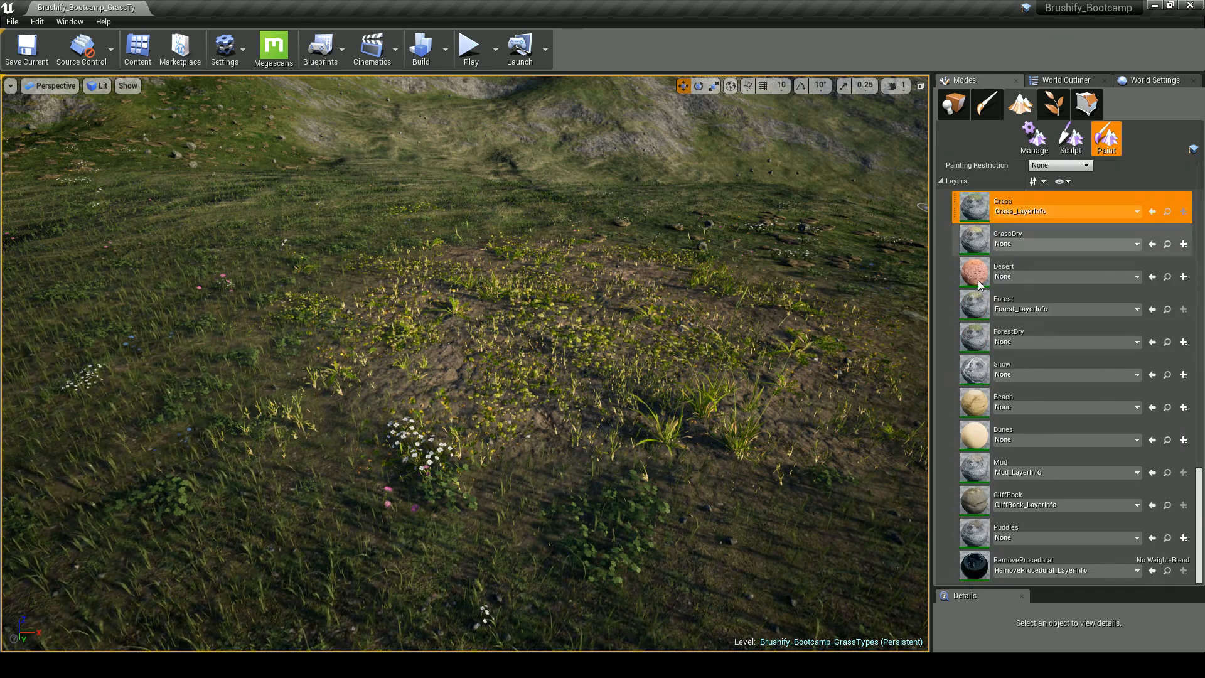
{"action": "left_click", "coordinate": [985, 563]}
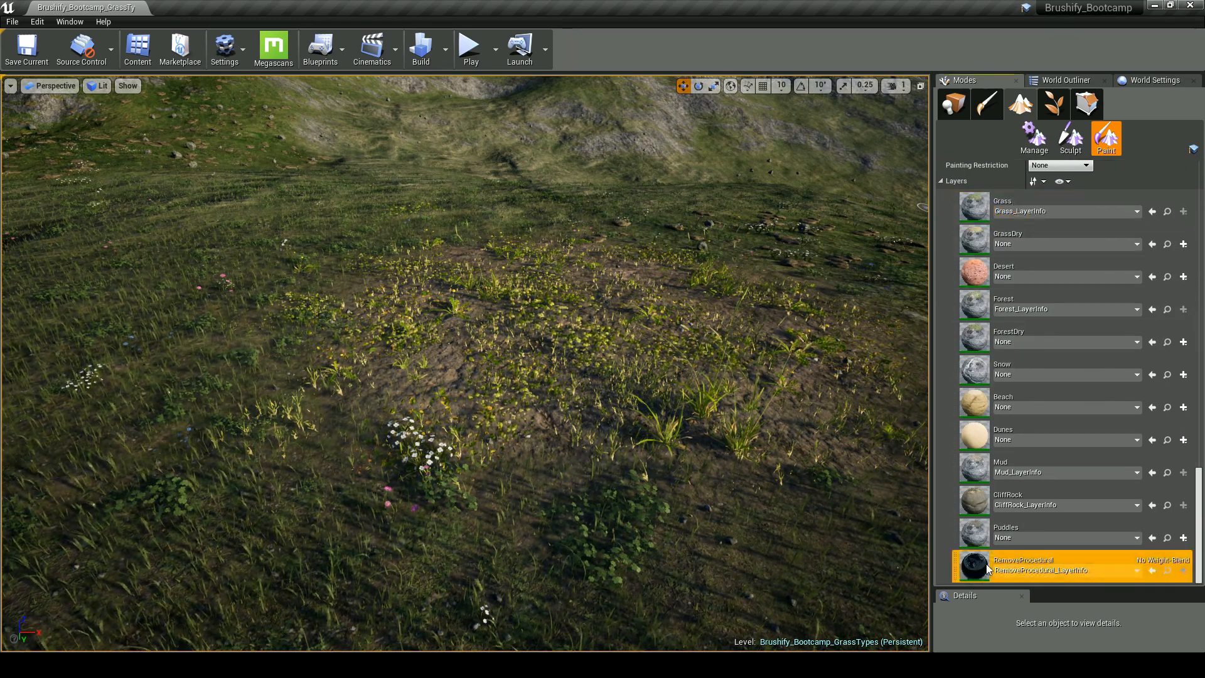
{"action": "key", "text": "a"}
{"action": "right_click_drag", "start_coordinate": [533, 378], "coordinate": [548, 401]}
{"action": "left_click_drag", "start_coordinate": [388, 375], "coordinate": [423, 355]}
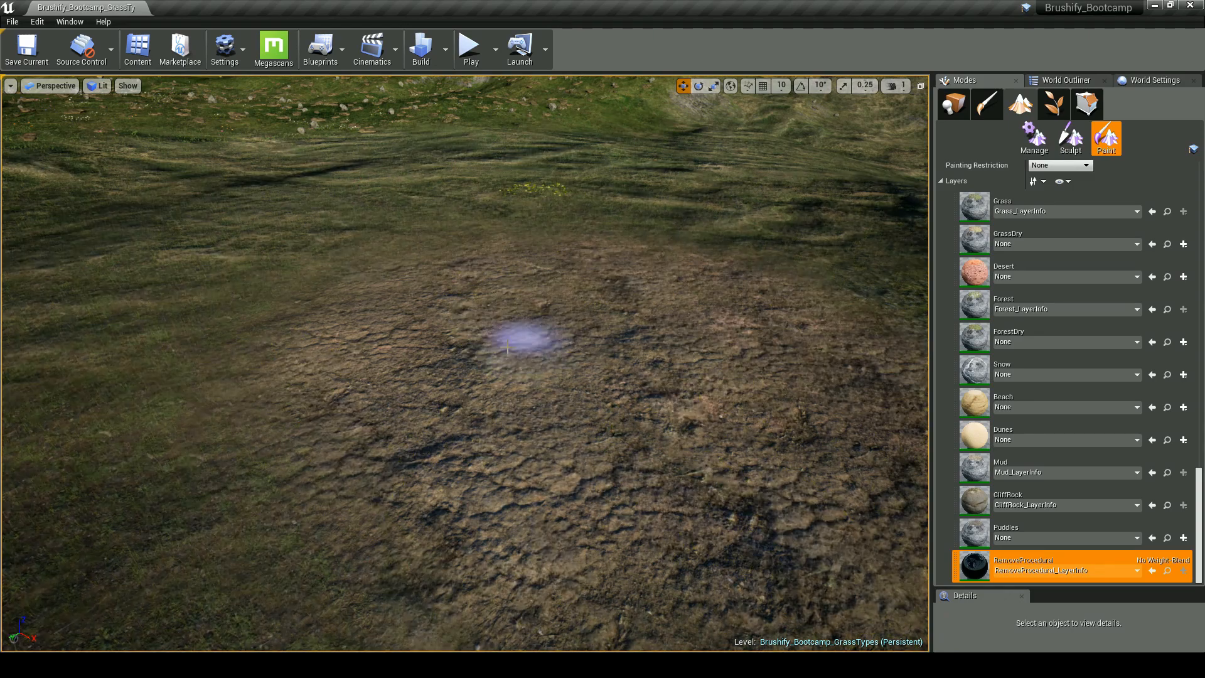
Step: Enlarge the brush to about 470, paint RemoveProcedural over and around the mud patch, and inspect the thinned grass
{"action": "right_click_drag", "start_coordinate": [612, 355], "coordinate": [546, 364]}
{"action": "scroll", "coordinate": [1029, 389], "scroll_direction": "up", "scroll_amount": 5}
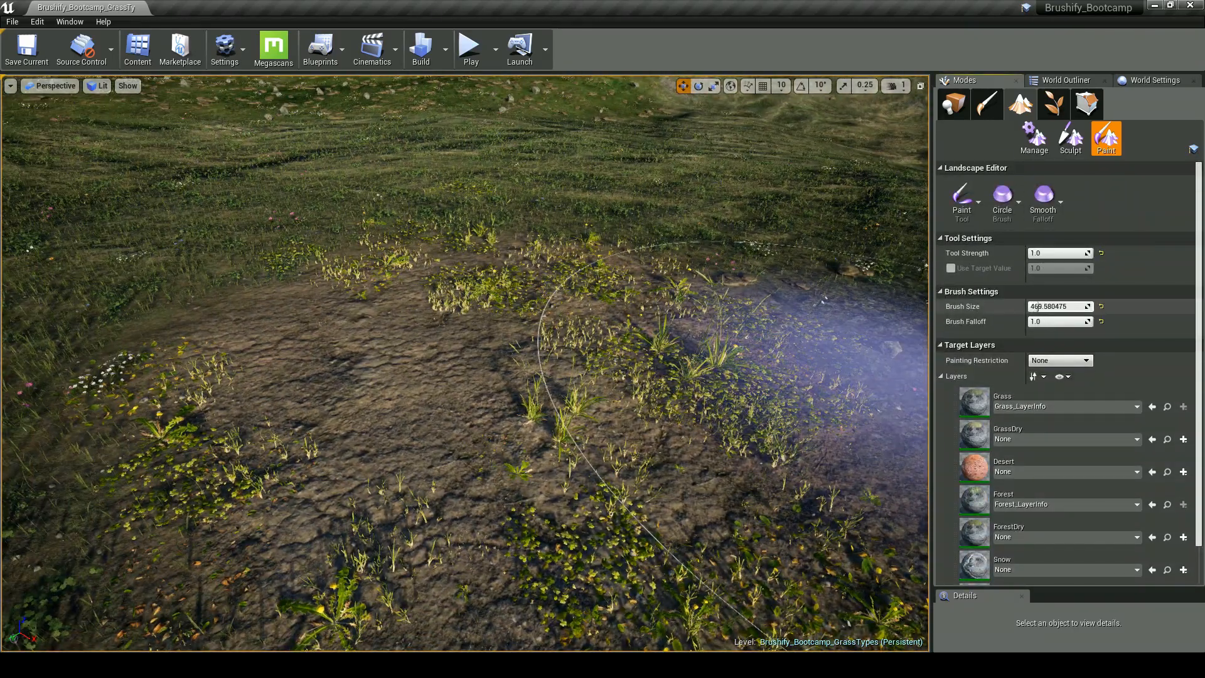
{"action": "right_click_drag", "start_coordinate": [422, 355], "coordinate": [418, 351]}
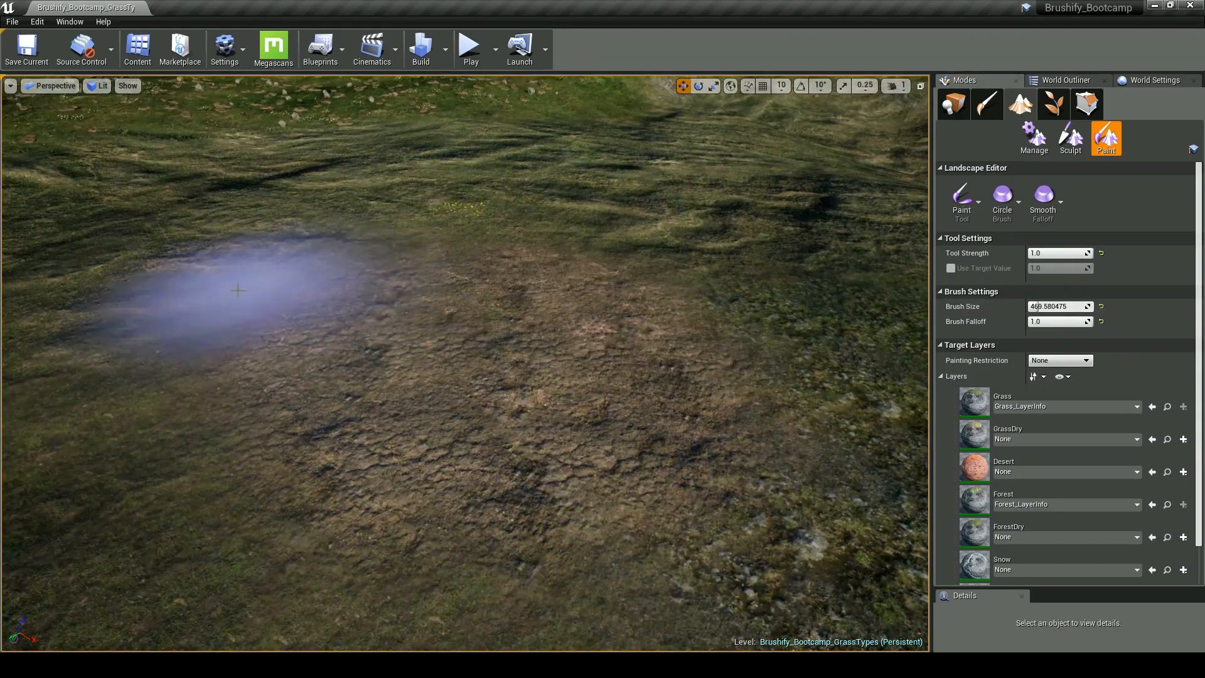
{"action": "right_click_drag", "start_coordinate": [360, 234], "coordinate": [347, 232]}
{"action": "right_click_drag", "start_coordinate": [373, 314], "coordinate": [369, 313]}
{"action": "left_click", "coordinate": [369, 313]}
{"action": "mouse_move", "coordinate": [657, 359]}
{"action": "right_mouse_down"}
{"action": "mouse_move", "coordinate": [627, 290]}
{"action": "mouse_move", "coordinate": [659, 271]}
{"action": "mouse_move", "coordinate": [604, 320]}
{"action": "mouse_move", "coordinate": [653, 329]}
{"action": "mouse_move", "coordinate": [613, 387]}
{"action": "right_mouse_up"}
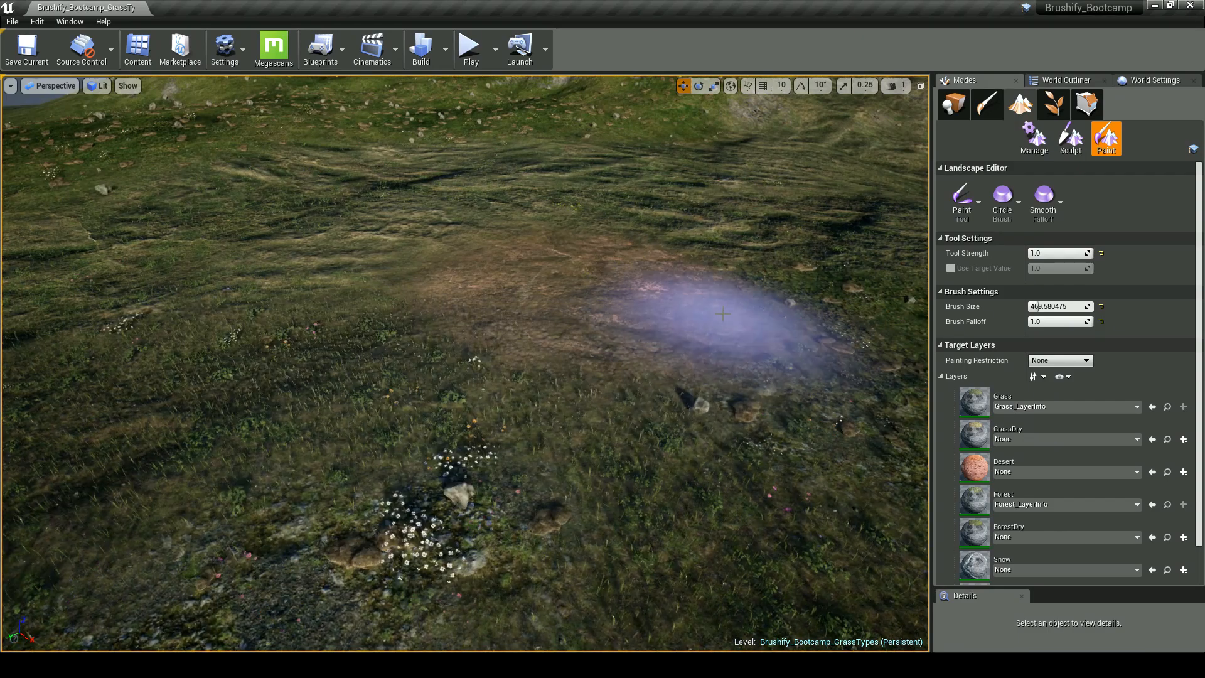
{"action": "left_click_drag", "start_coordinate": [681, 327], "coordinate": [399, 341]}
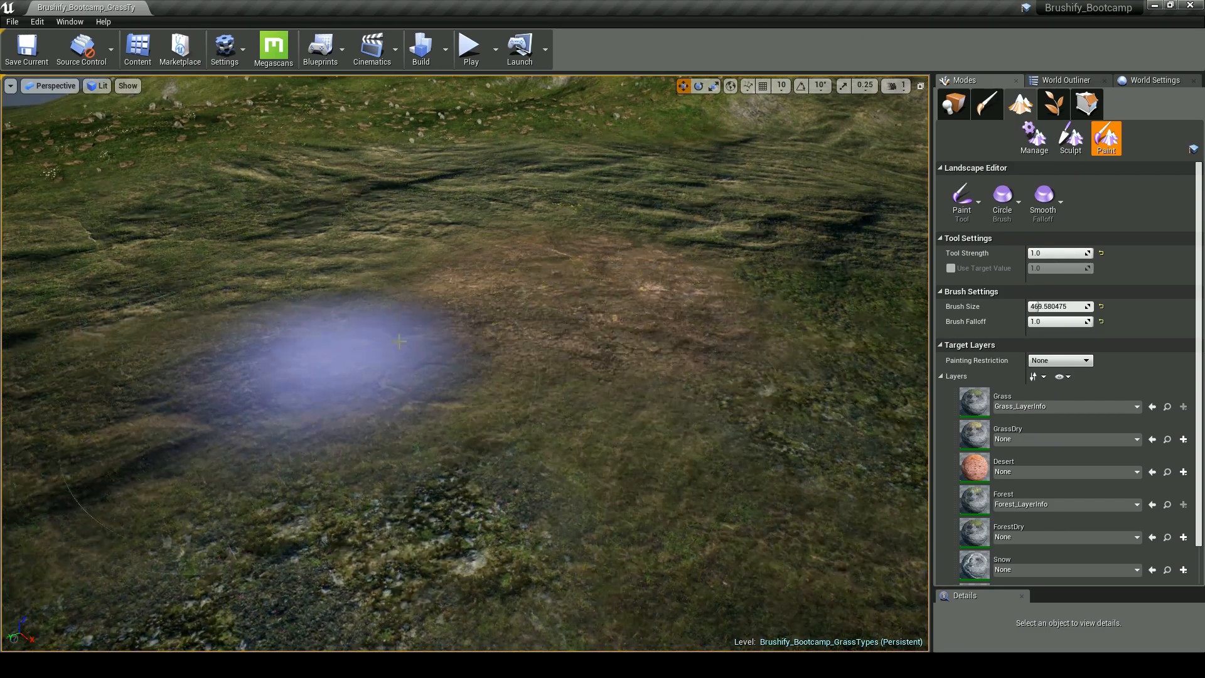
{"action": "left_click", "coordinate": [705, 363]}
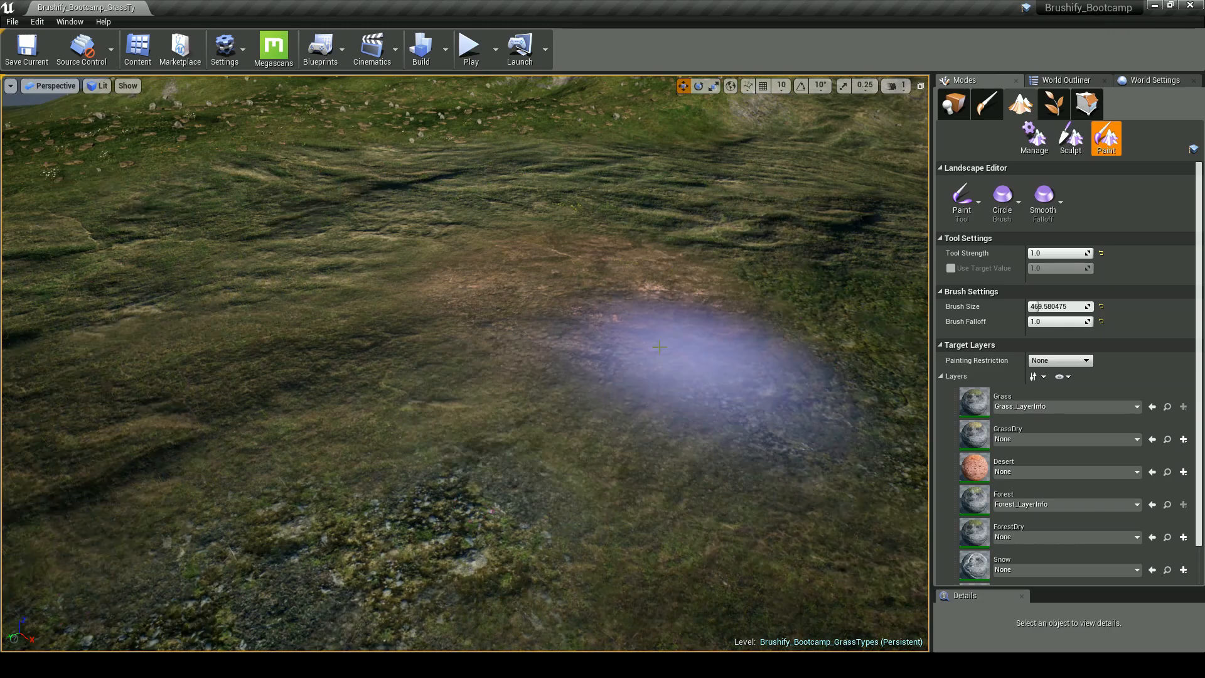
{"action": "key", "text": "w"}
{"action": "mouse_move", "coordinate": [638, 252]}
{"action": "right_mouse_down"}
{"action": "mouse_move", "coordinate": [653, 207]}
{"action": "mouse_move", "coordinate": [759, 217]}
{"action": "right_mouse_up"}
{"action": "key", "text": "s"}
{"action": "key", "text": "a"}
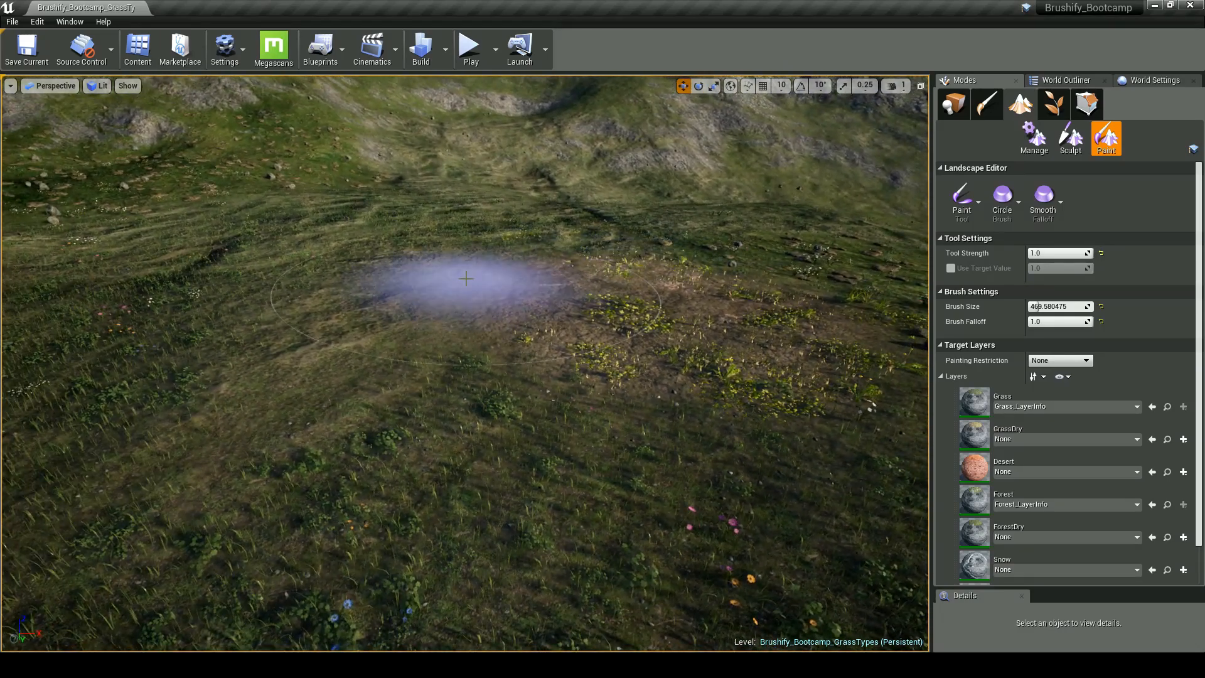
Step: View the weight-blended and non-weight-blended layer info options in the landscape layer list without creating a layer info for Puddles
{"action": "scroll", "coordinate": [972, 363], "scroll_direction": "down", "scroll_amount": 5}
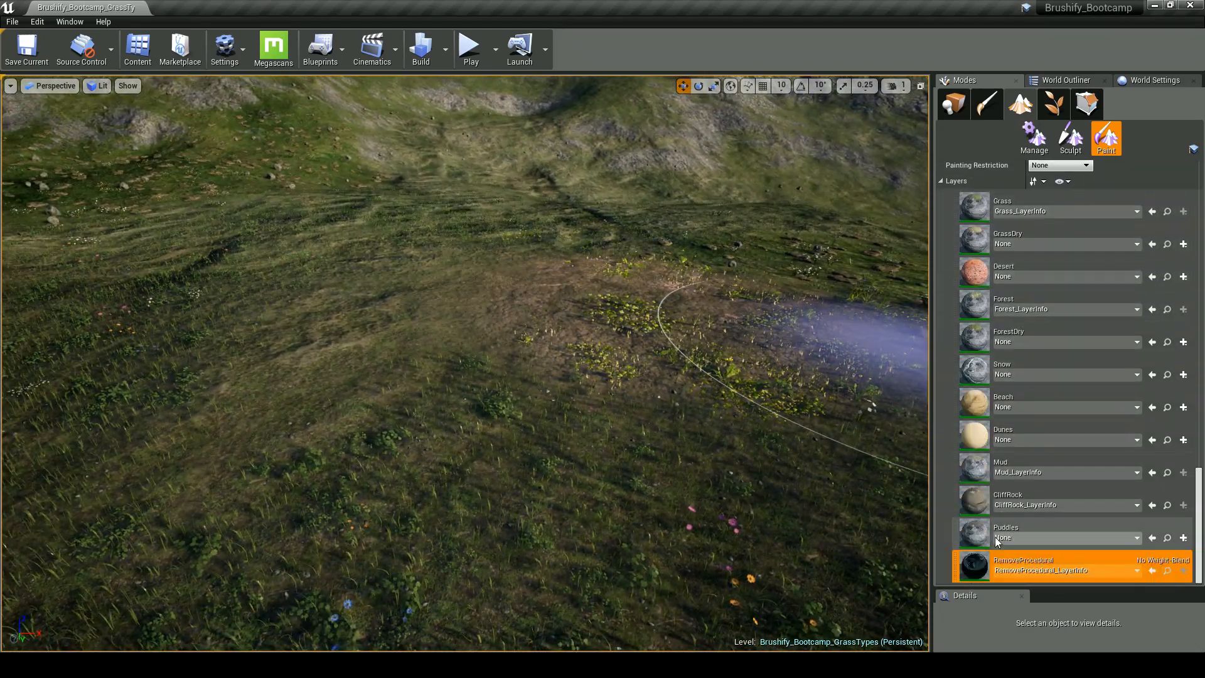
{"action": "left_click", "coordinate": [1188, 560]}
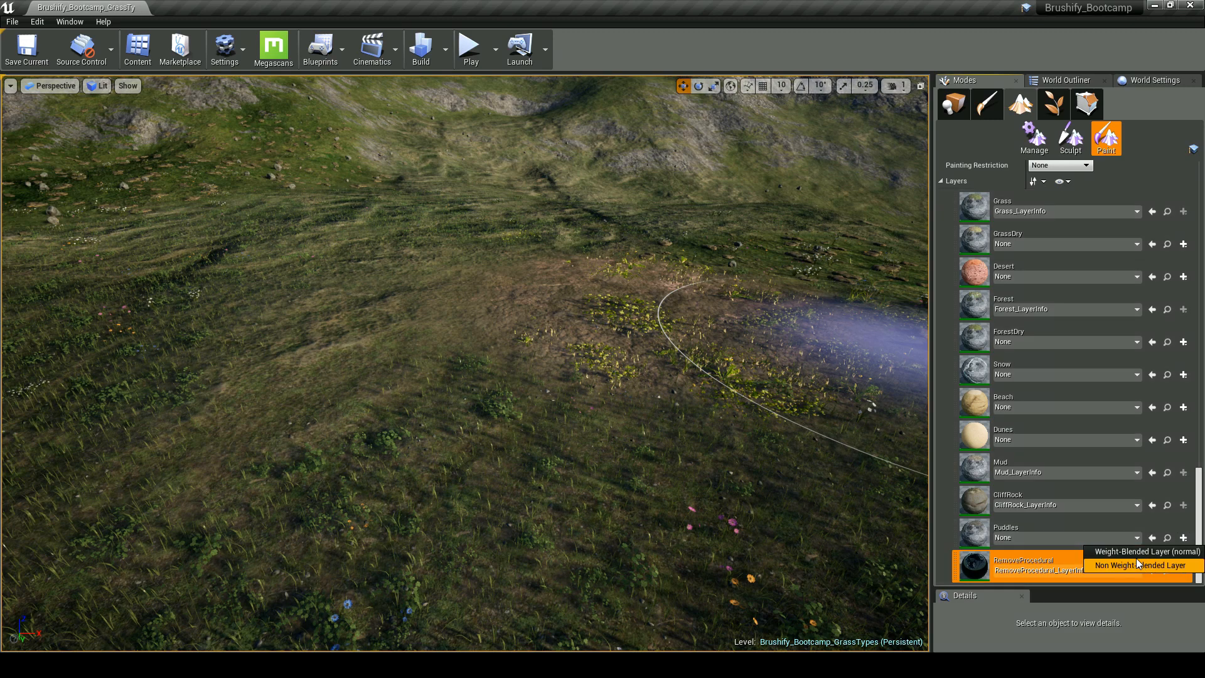
{"action": "left_click", "coordinate": [1071, 538]}
{"action": "left_click", "coordinate": [1093, 566]}
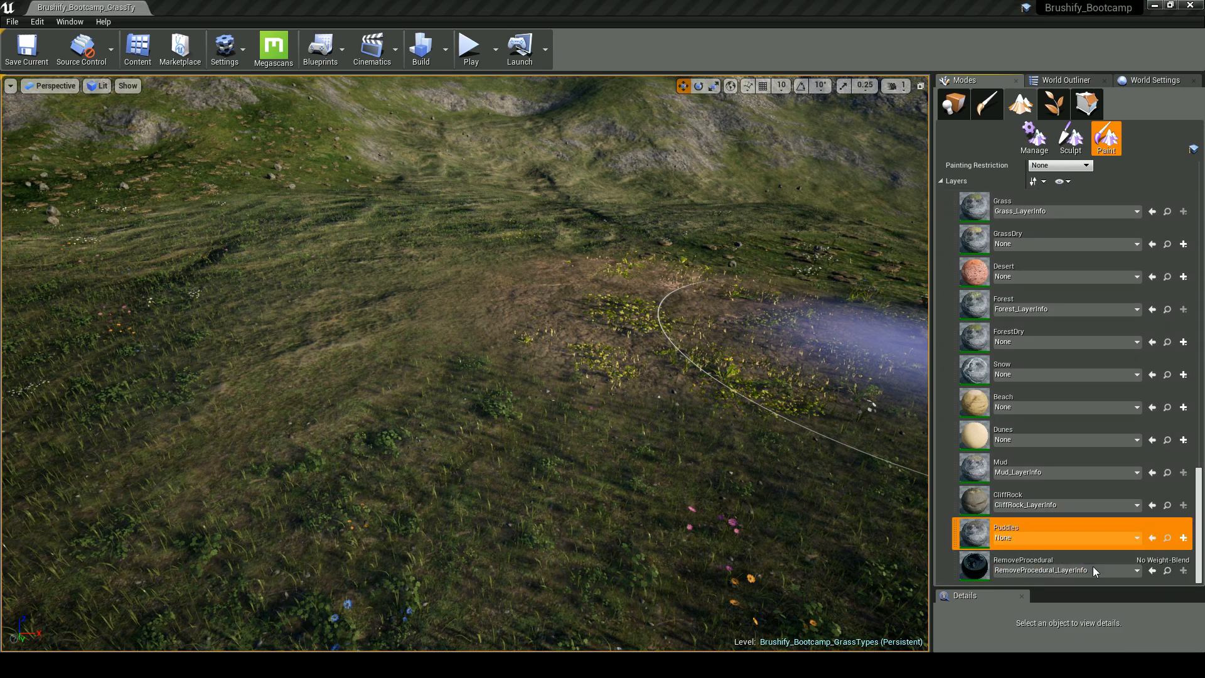
{"action": "left_click", "coordinate": [719, 472]}
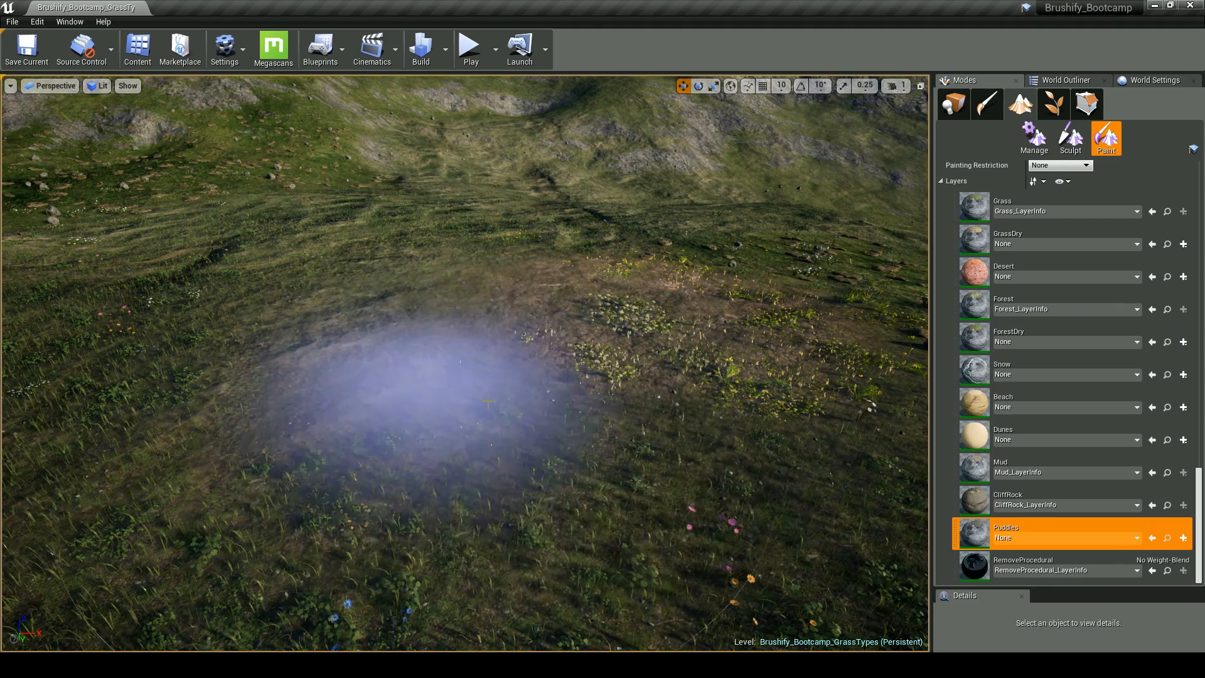
Step: Reselect the RemoveProcedural layer, continue painting beside the mud patch, and inspect the foliage along its edges
{"action": "mouse_move", "coordinate": [666, 433]}
{"action": "right_mouse_down"}
{"action": "mouse_move", "coordinate": [660, 417]}
{"action": "mouse_move", "coordinate": [615, 402]}
{"action": "mouse_move", "coordinate": [630, 403]}
{"action": "right_mouse_up"}
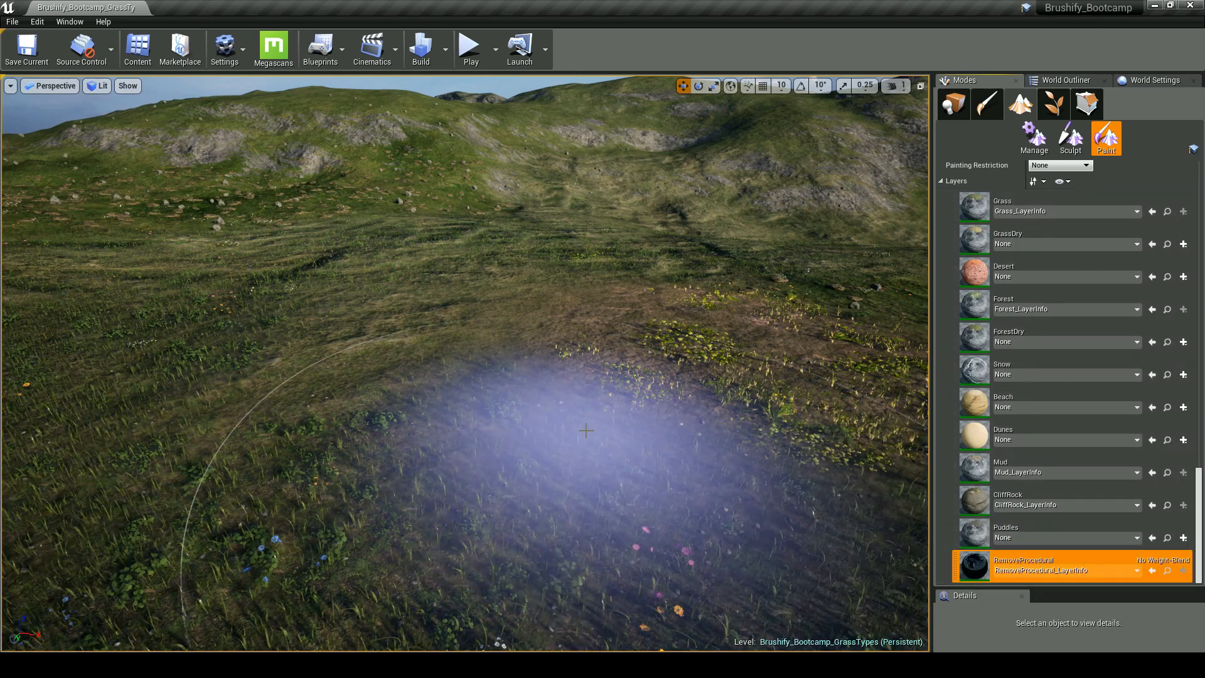
{"action": "mouse_move", "coordinate": [577, 433]}
{"action": "right_mouse_down"}
{"action": "mouse_move", "coordinate": [534, 444]}
{"action": "mouse_move", "coordinate": [610, 424]}
{"action": "right_mouse_up"}
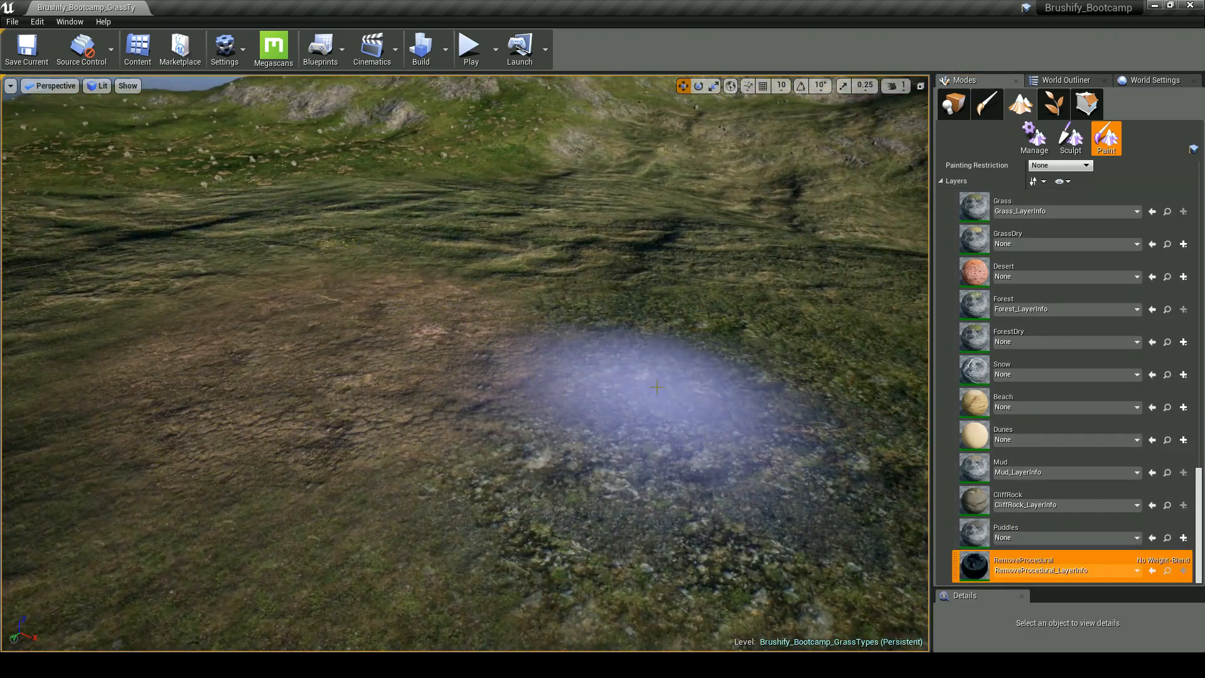
{"action": "right_click_drag", "start_coordinate": [453, 376], "coordinate": [514, 394]}
{"action": "right_click_drag", "start_coordinate": [655, 371], "coordinate": [443, 342]}
{"action": "right_click_drag", "start_coordinate": [579, 359], "coordinate": [565, 361]}
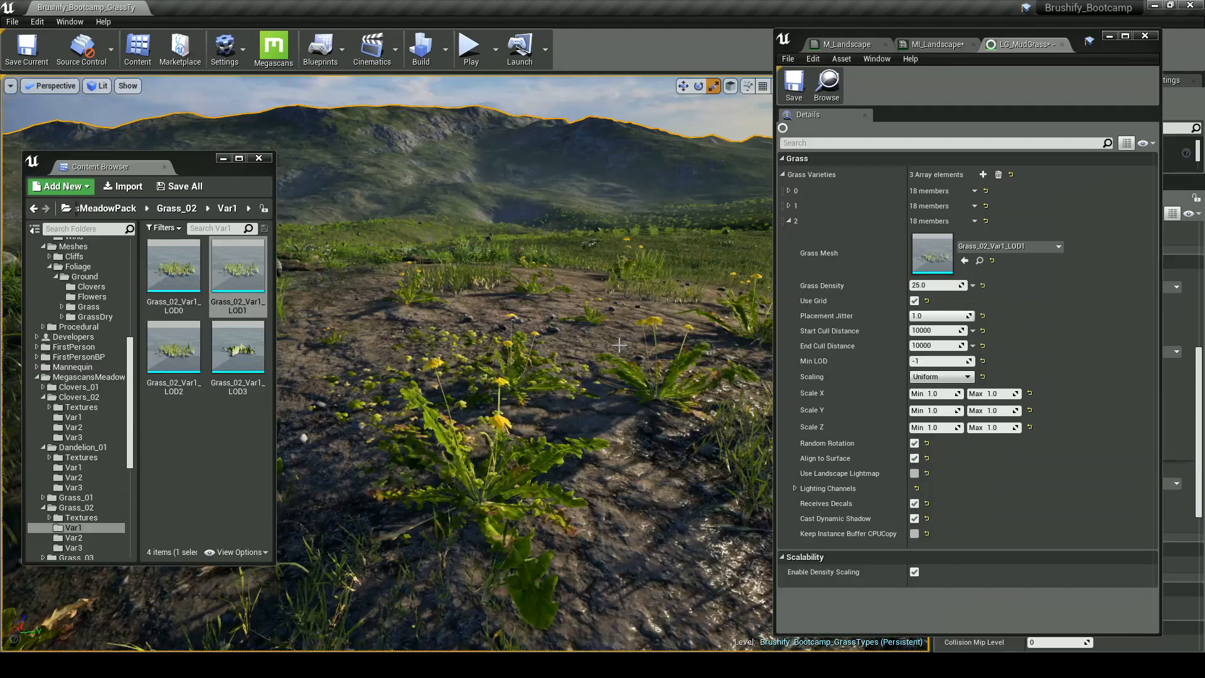